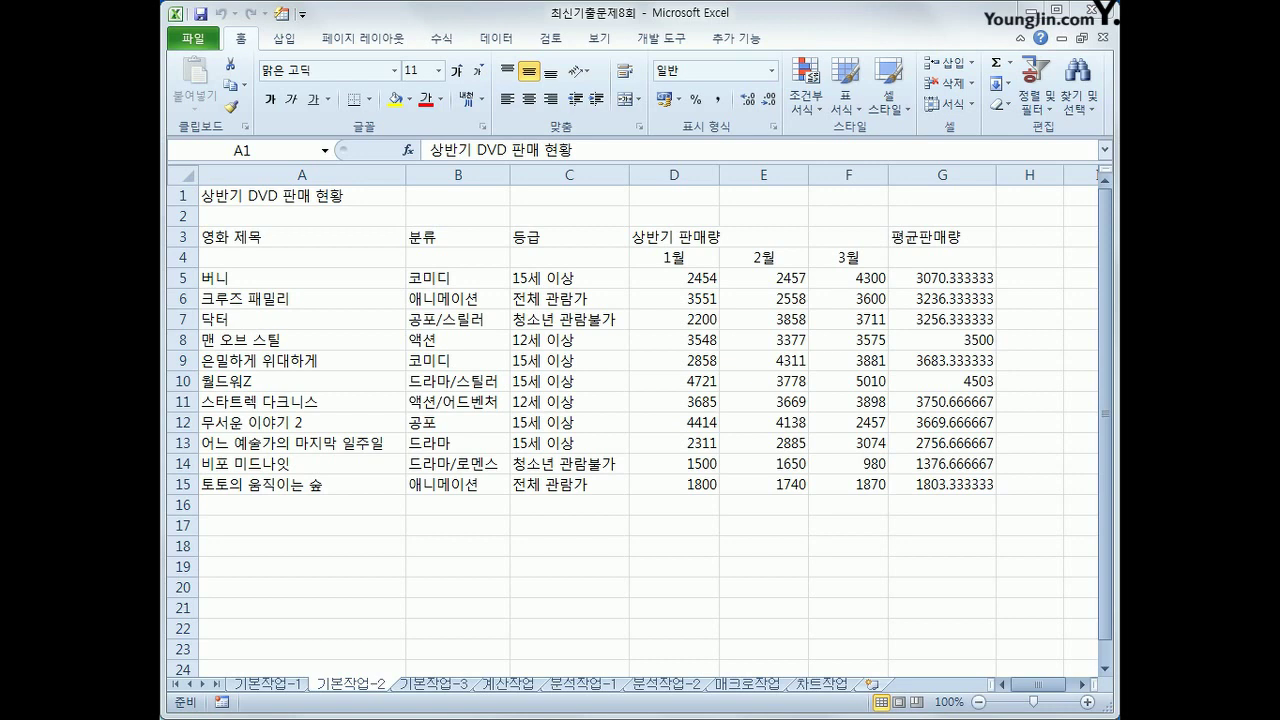
On the 기본작업-2 sheet, merge and center the title across A1:G1
left_click(268, 684)
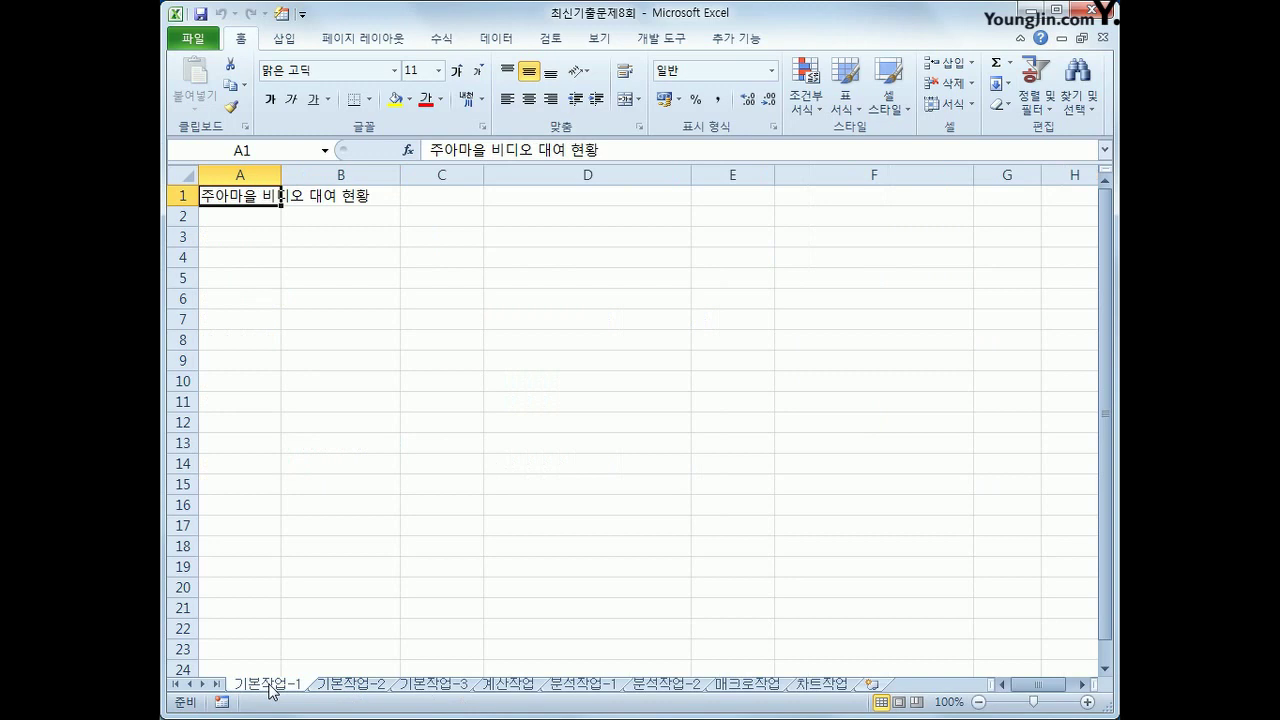
left_click(323, 688)
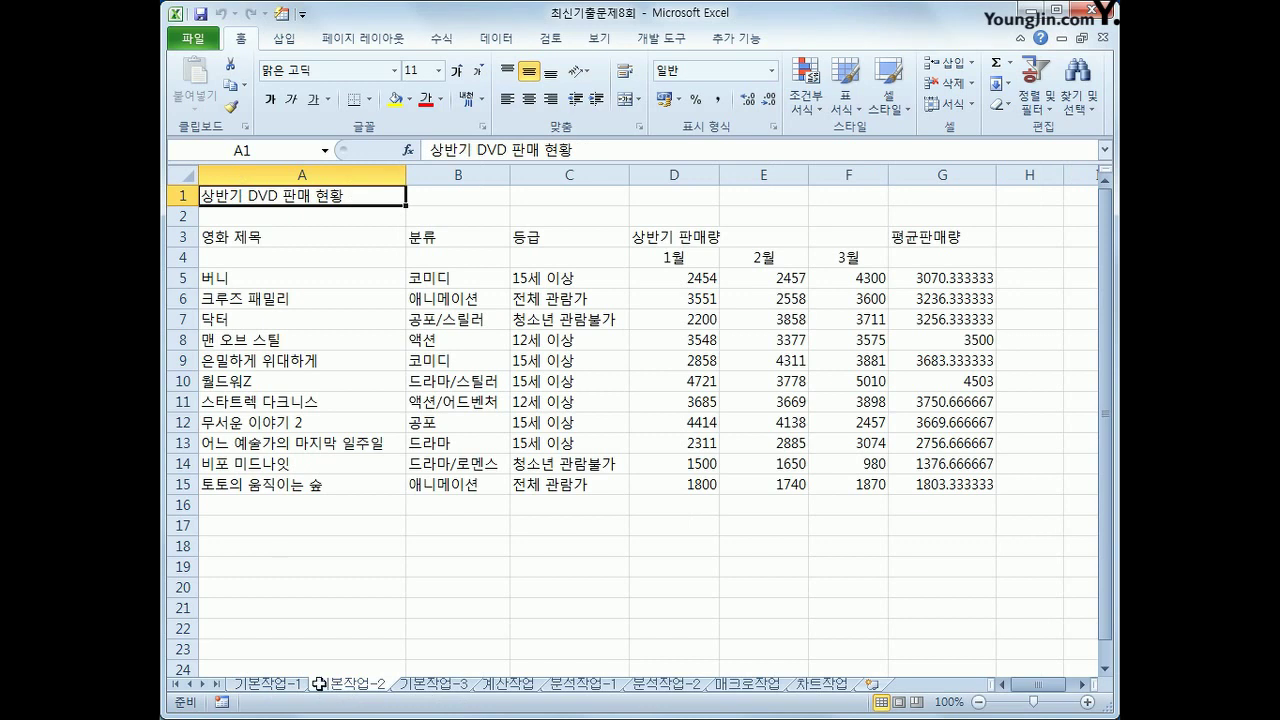
left_click_drag(298, 196, 898, 193)
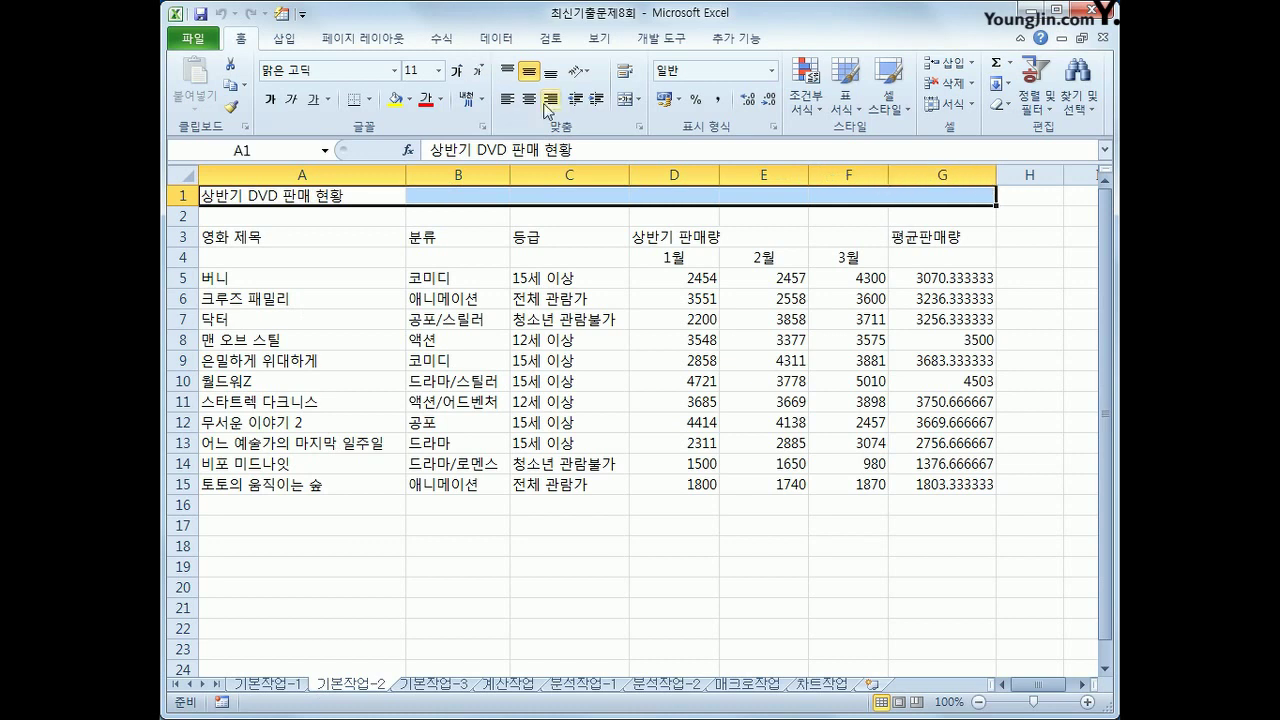
left_click(631, 98)
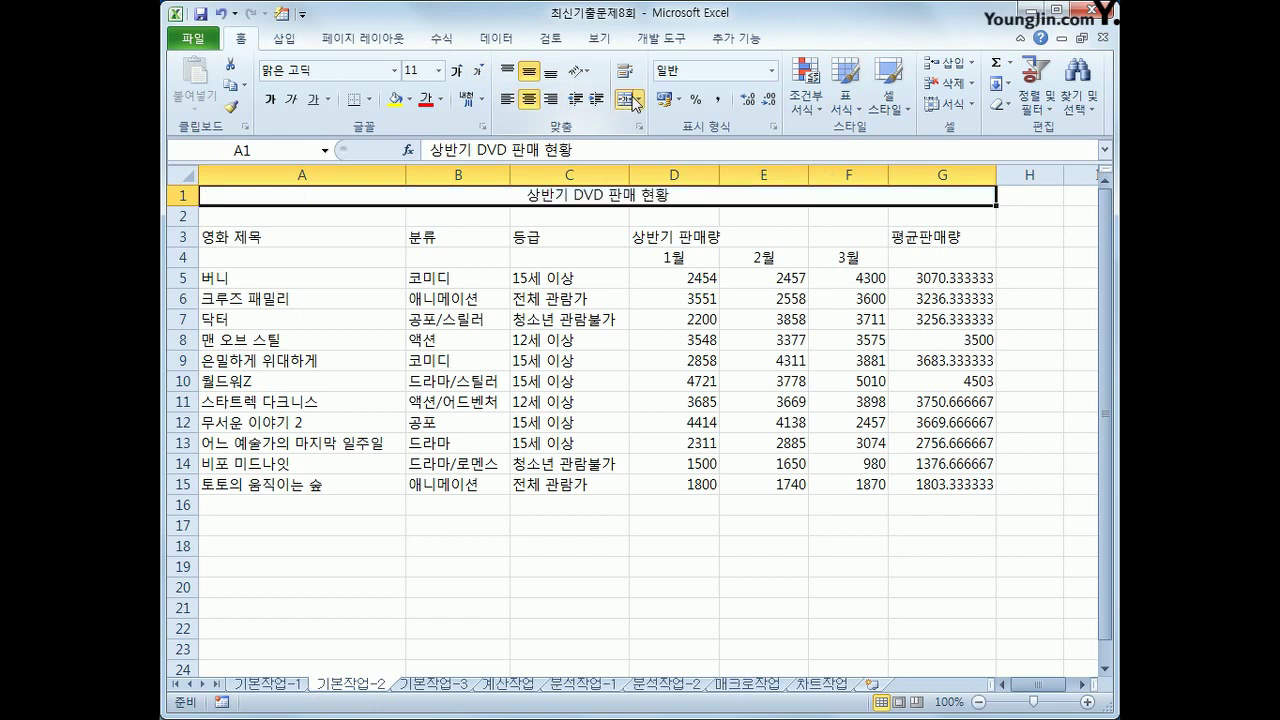
Set the merged title's font to 굴림체 at size 17
left_click(397, 71)
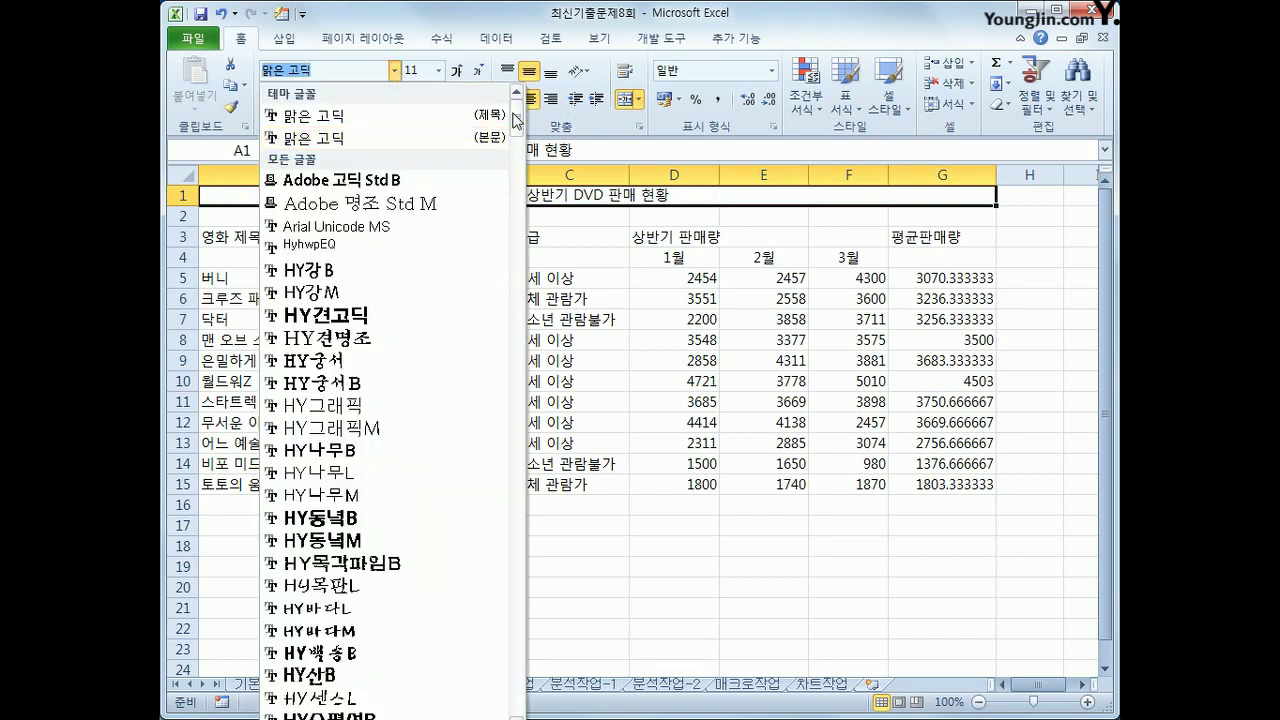
left_click_drag(516, 110, 516, 152)
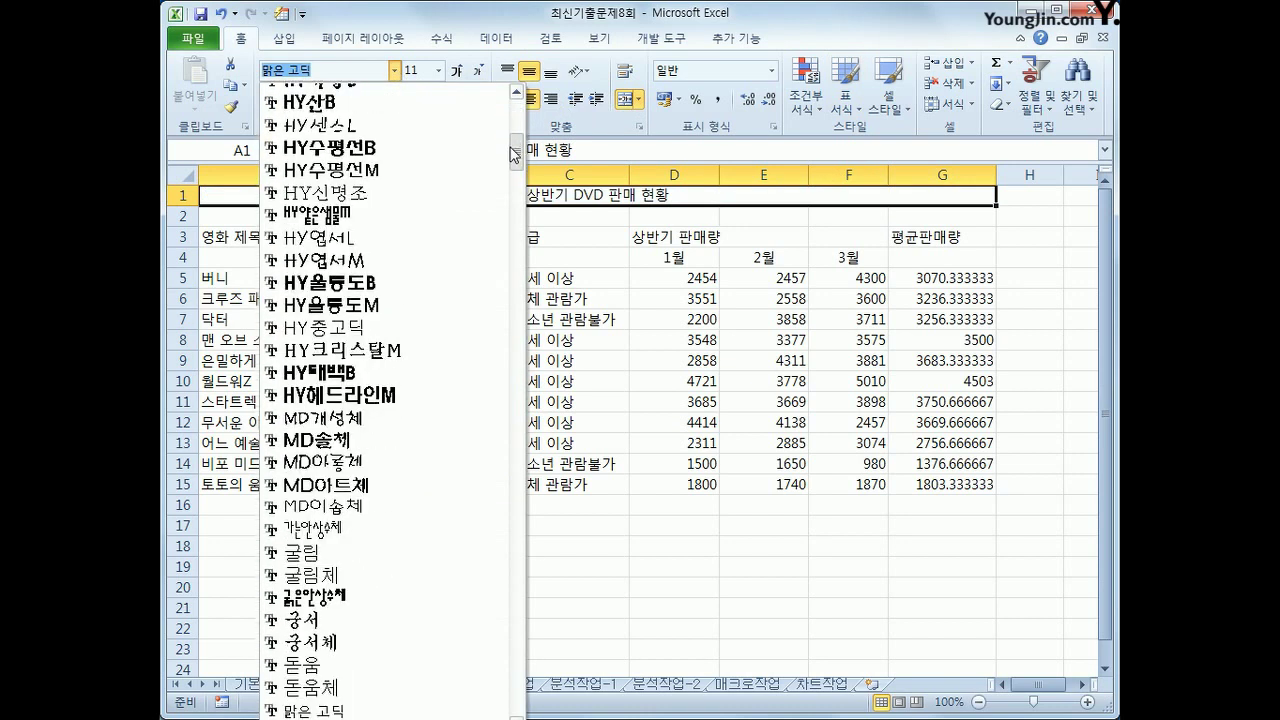
left_click(390, 575)
left_click(428, 70)
type("1")
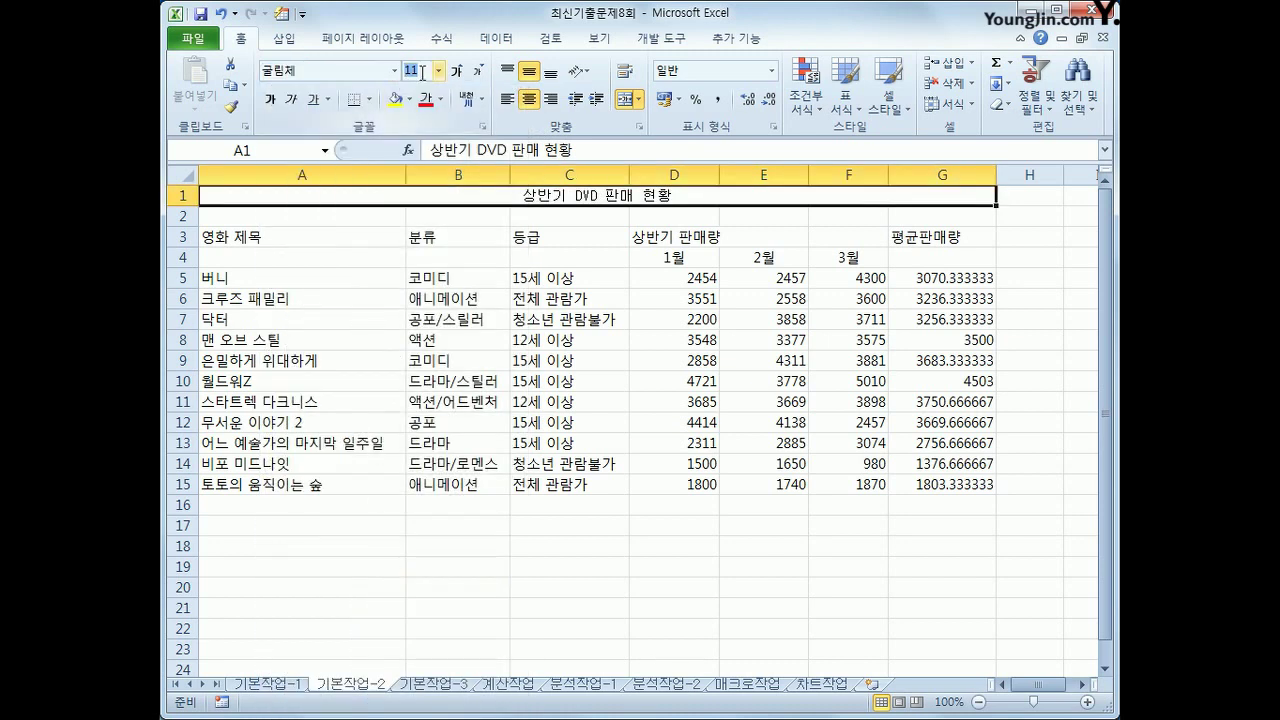
type("7")
key("Return")
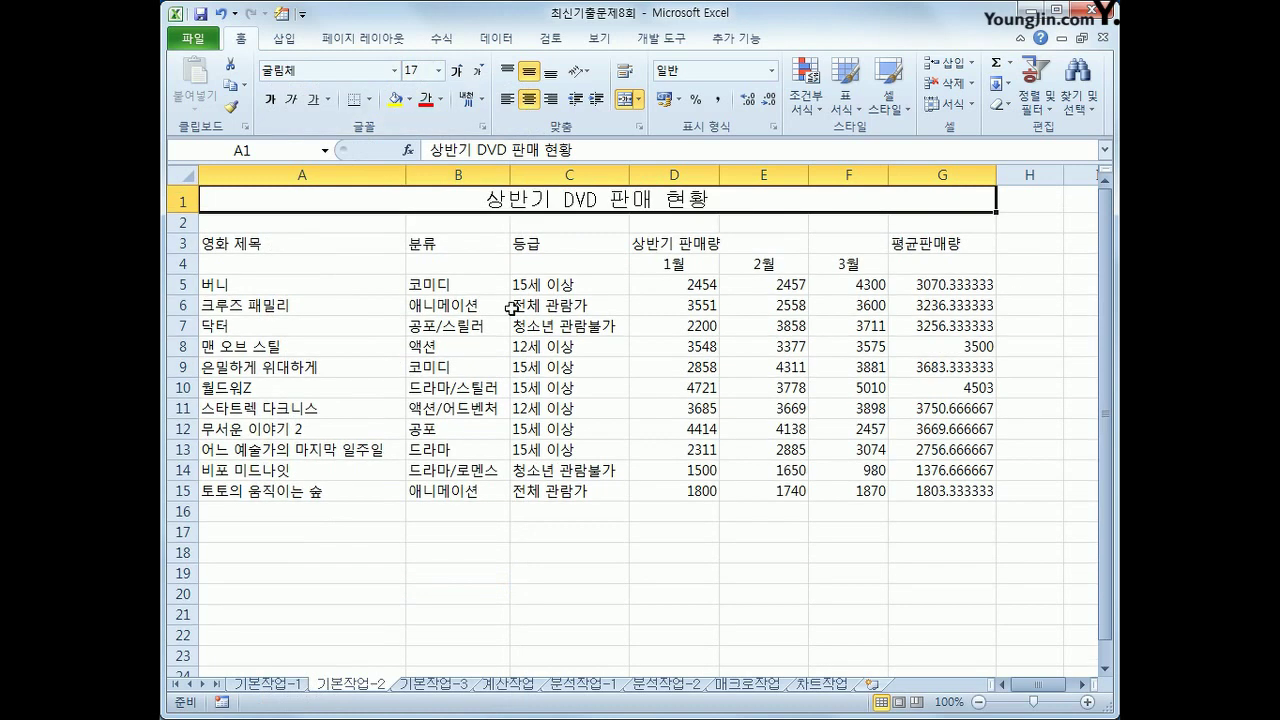
Make the title in A1 bold with a double underline
left_click(272, 99)
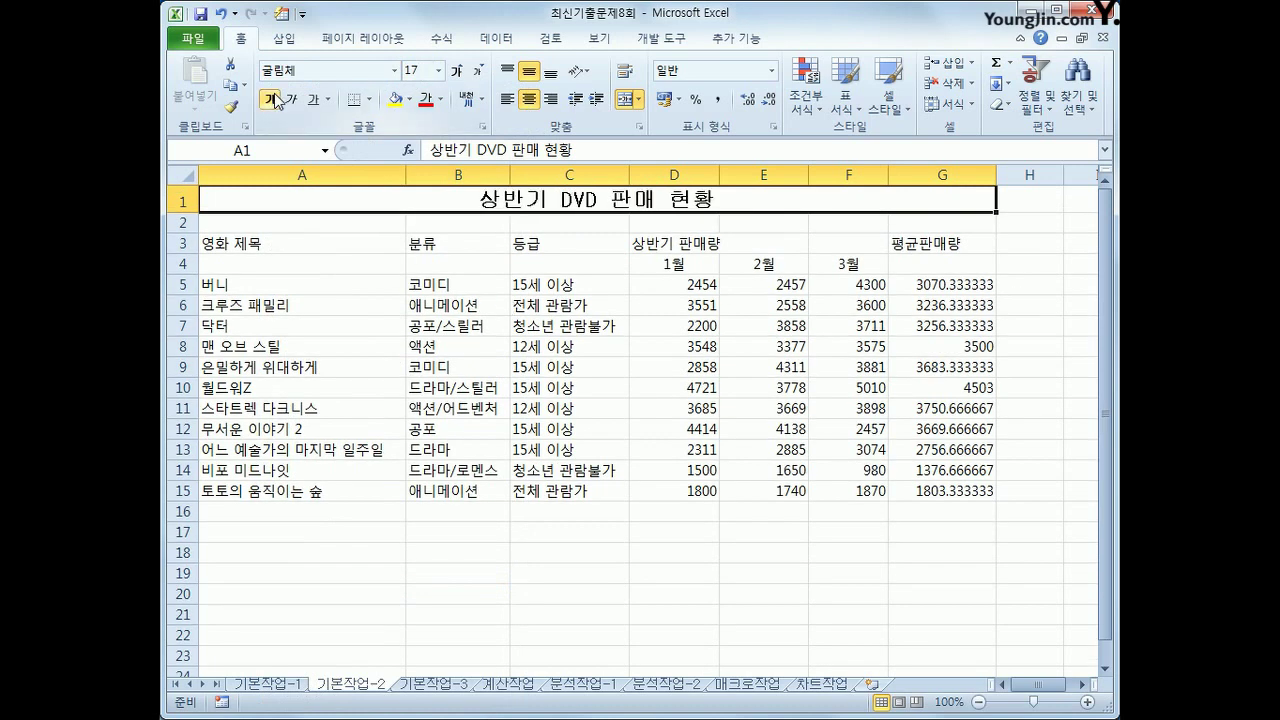
left_click(330, 103)
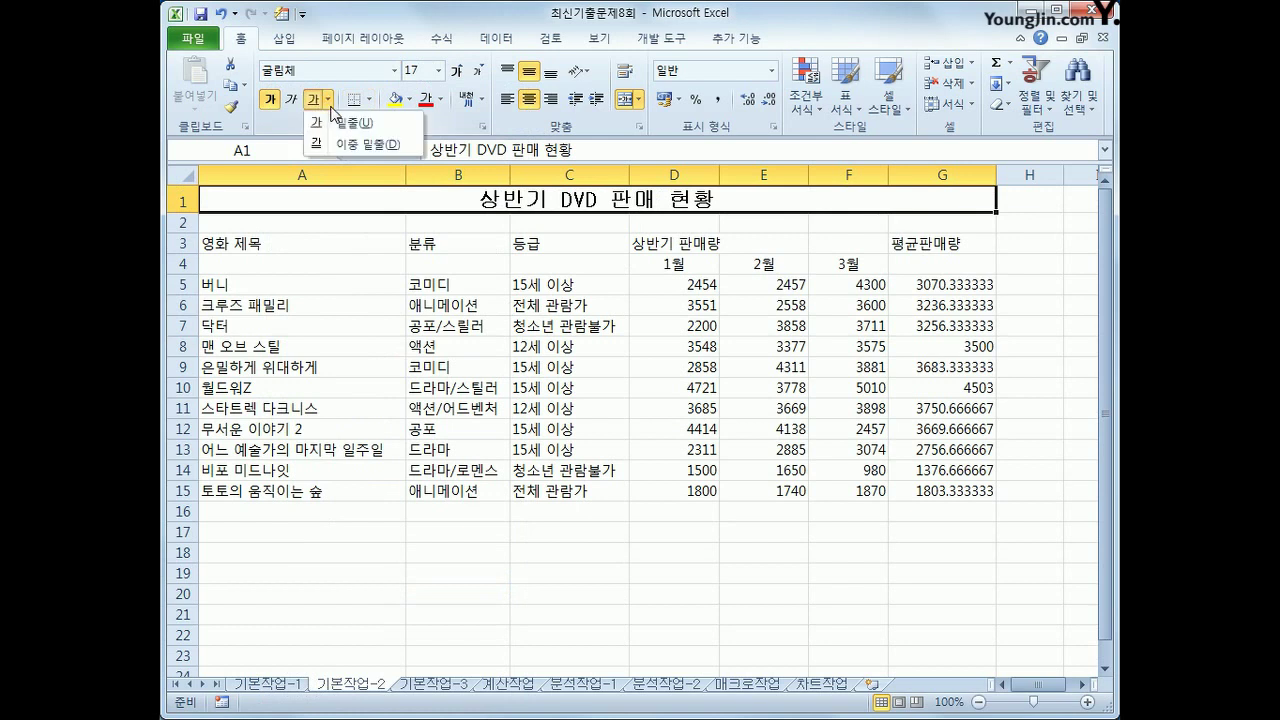
left_click(367, 144)
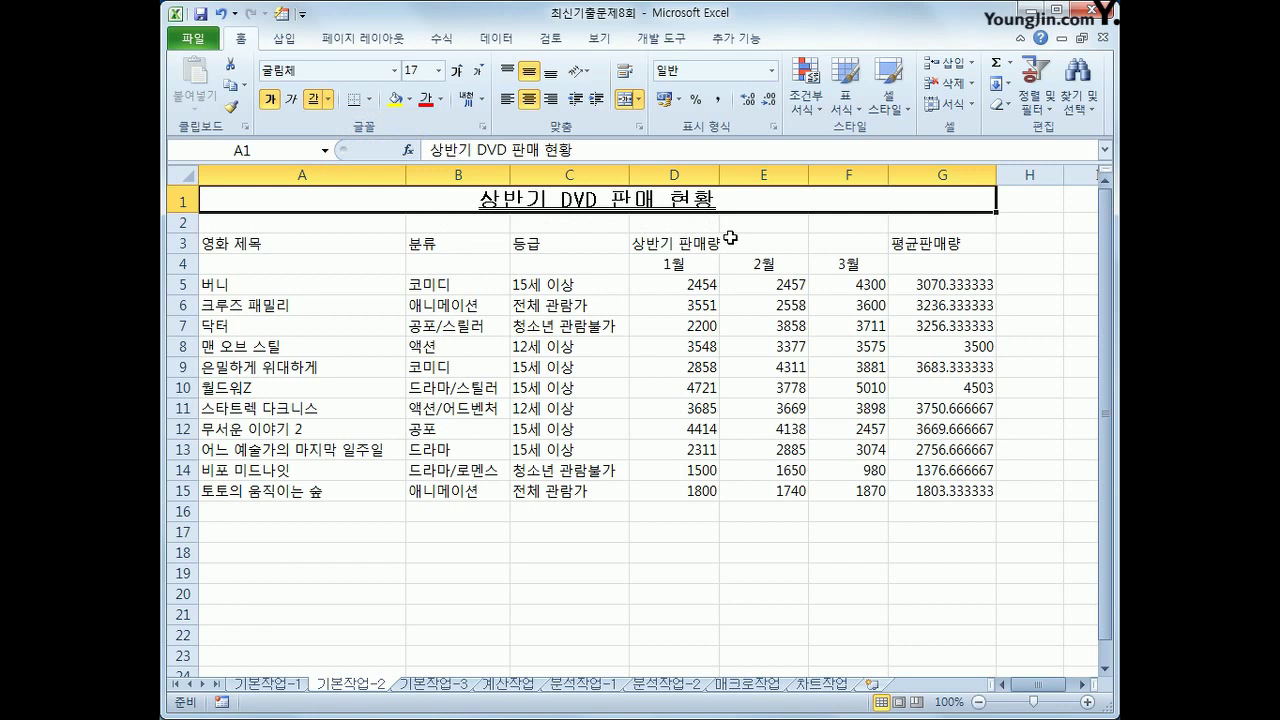
Merge and center each of the header ranges A3:A4, B3:B4, C3:C4, D3:F3 and G3:G4
left_click(337, 249)
left_click_drag(337, 249, 337, 263)
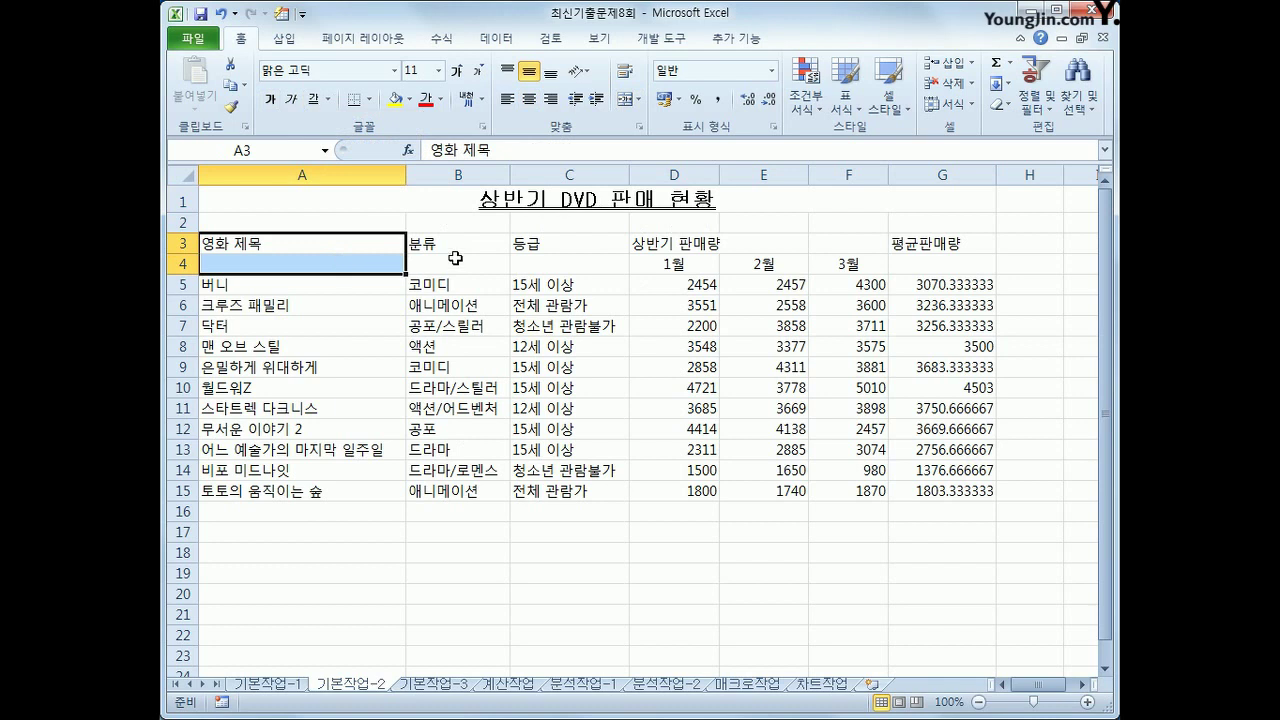
left_click_drag(456, 246, 459, 262)
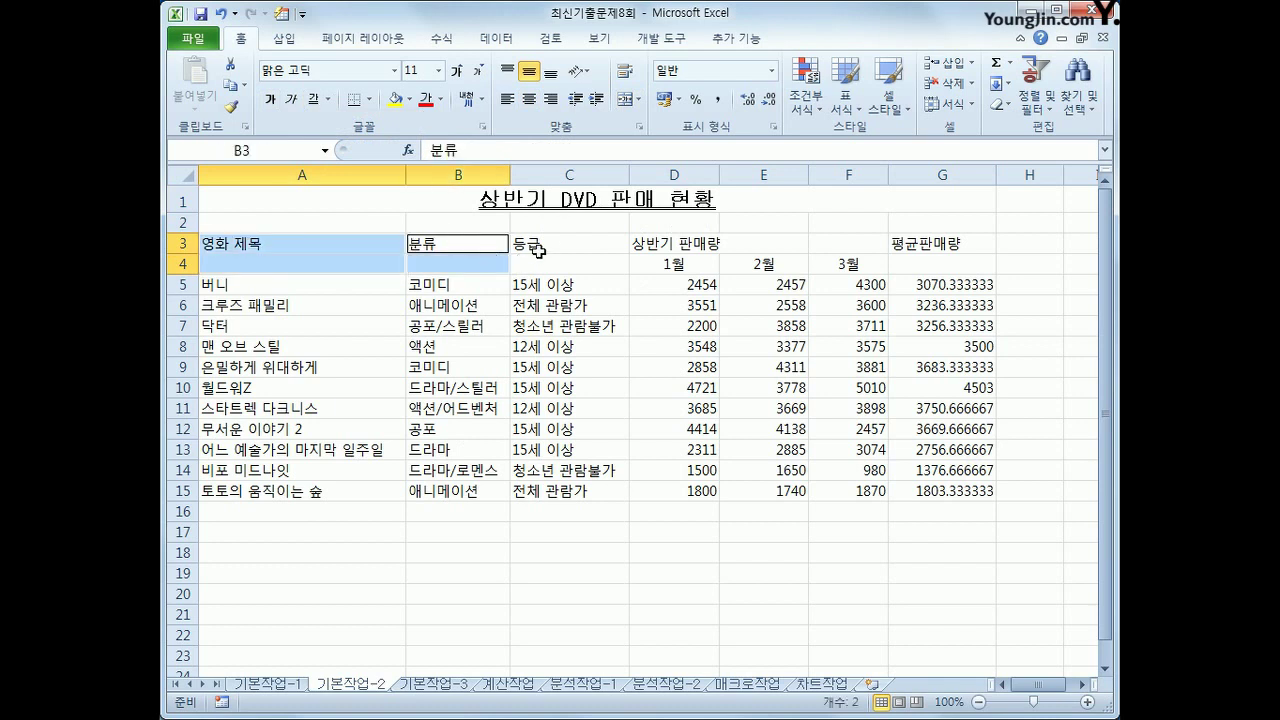
left_click_drag(545, 243, 546, 259)
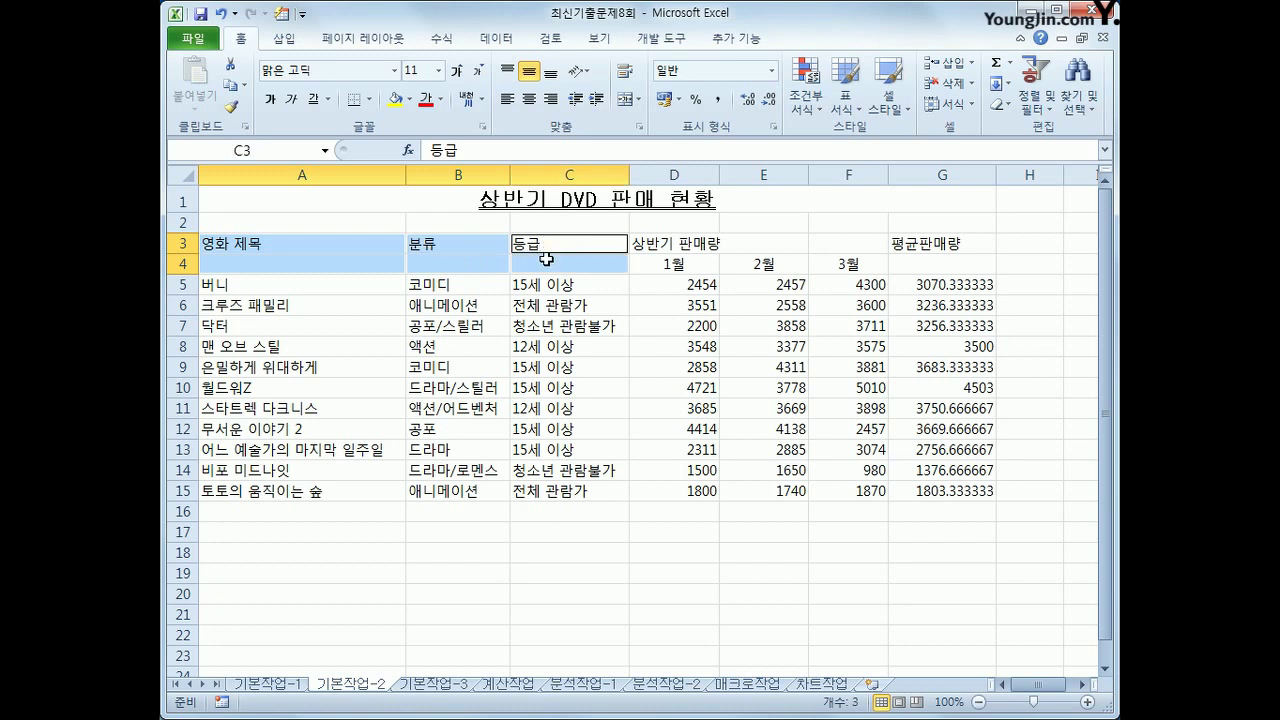
left_click_drag(670, 244, 874, 243)
left_click_drag(968, 244, 968, 267)
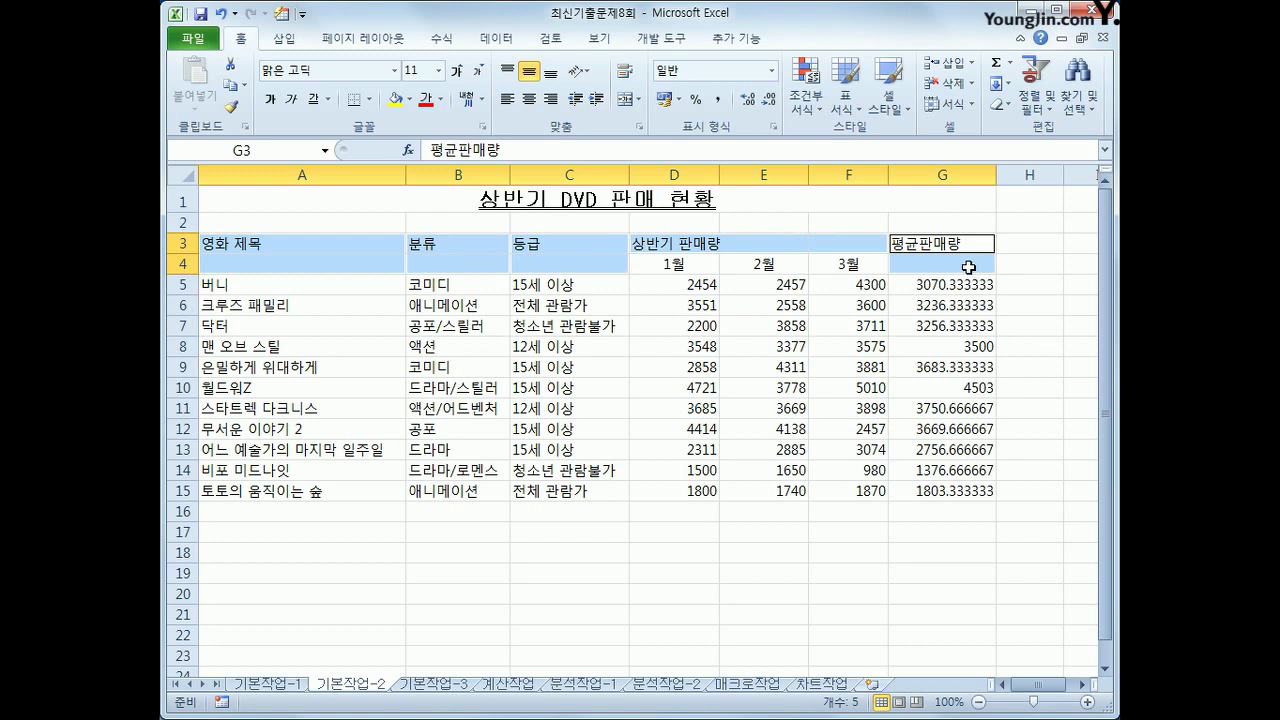
left_click(622, 99)
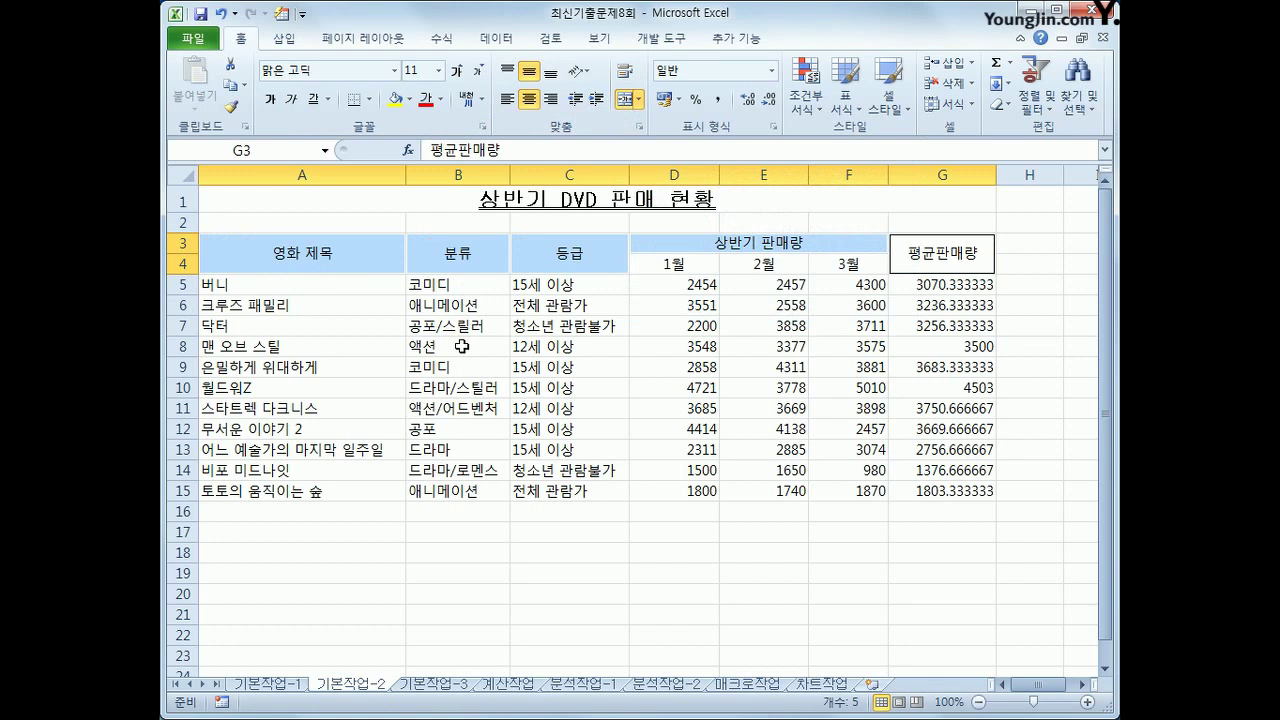
Set the font of the header range A3:G4 to 굴림 at size 12
left_click(240, 255)
left_click_drag(240, 255, 932, 267)
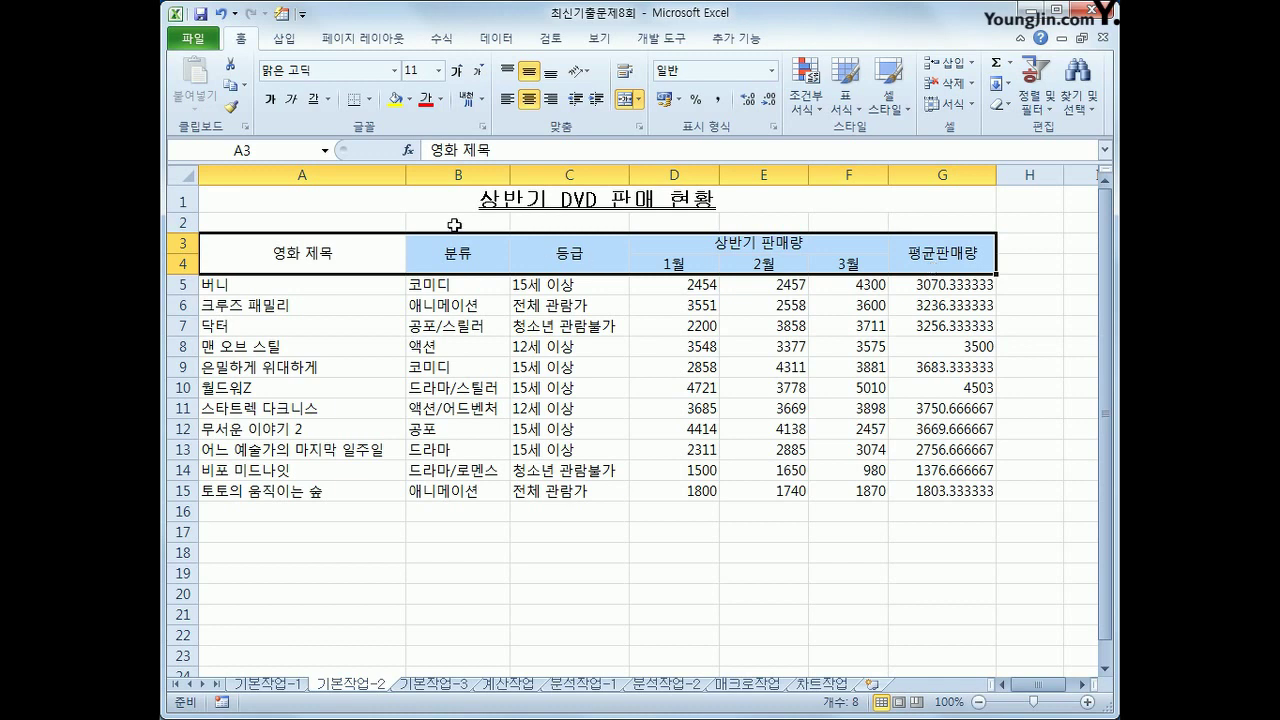
left_click(395, 71)
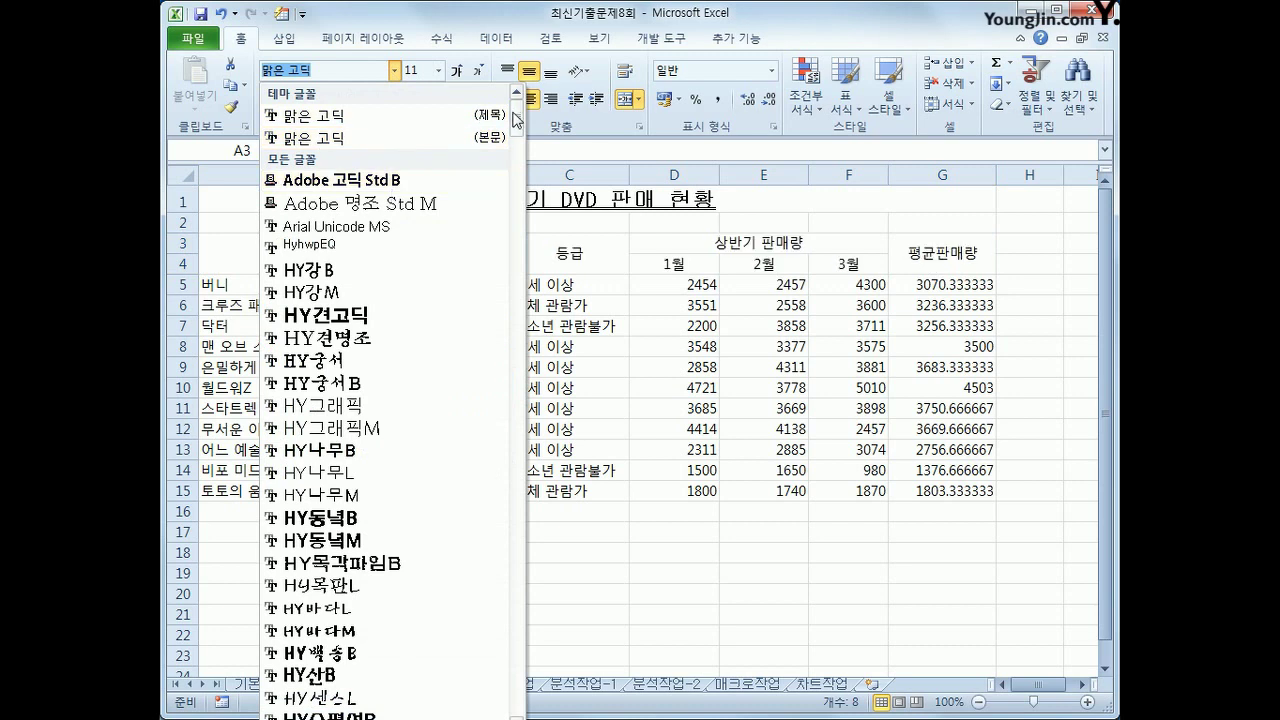
scroll(505, 181, "down", 10)
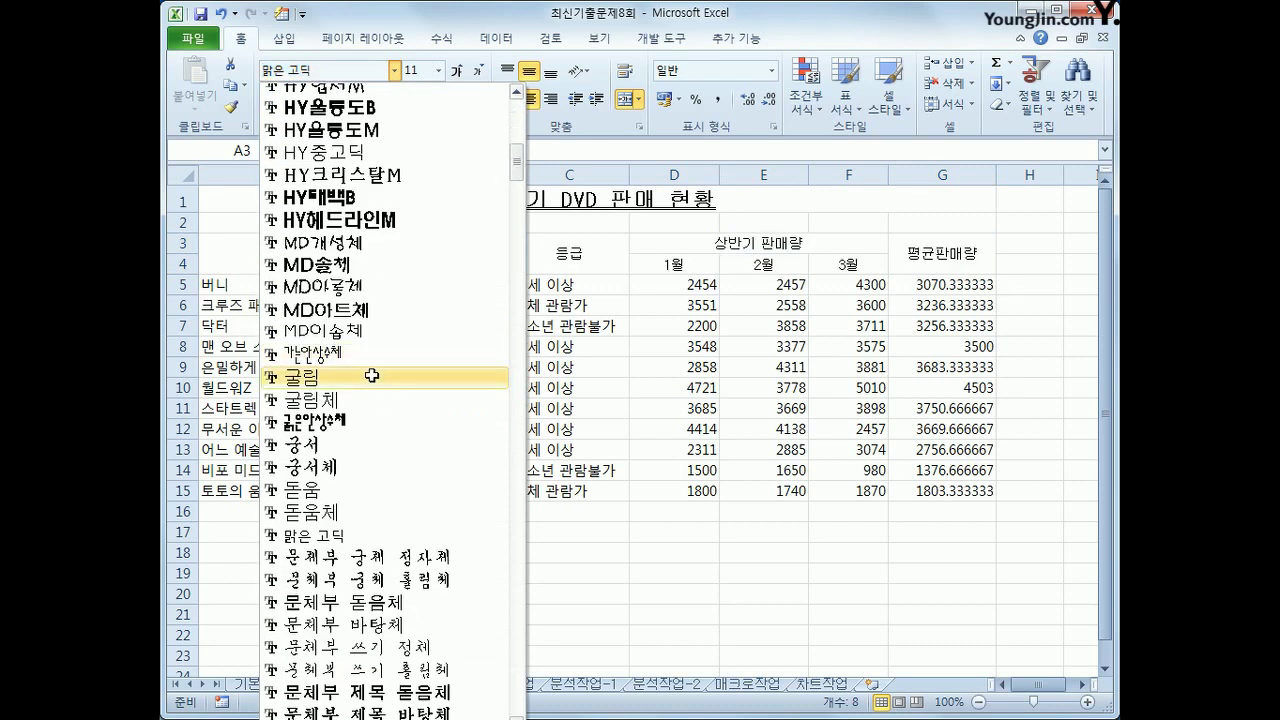
left_click(340, 377)
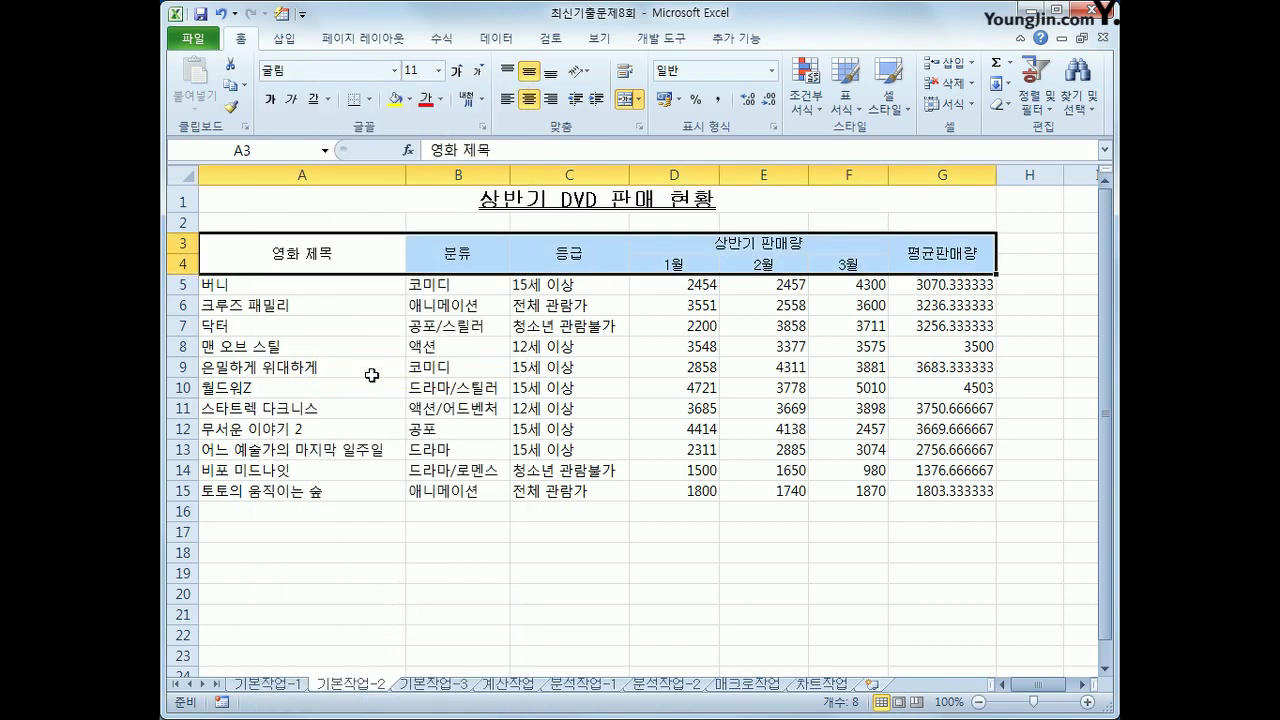
left_click(438, 71)
left_click(419, 183)
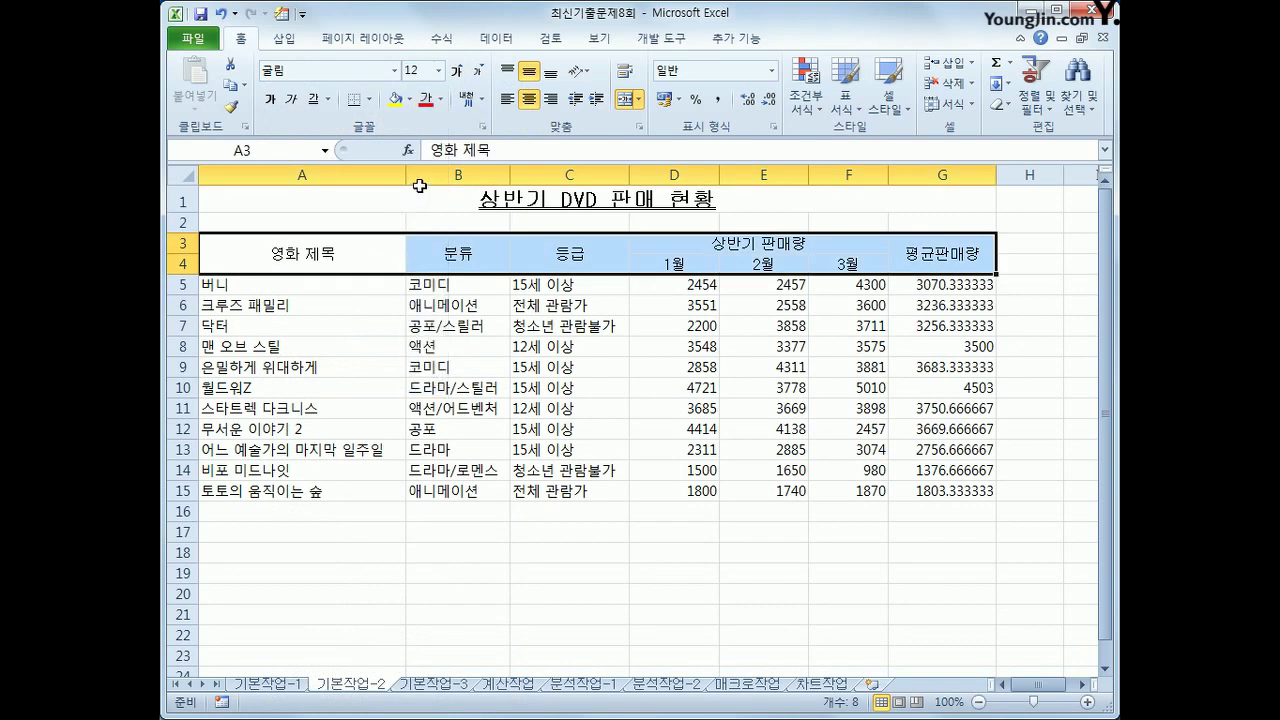
Give the header range A3:G4 the standard yellow font color and the standard blue fill
left_click(441, 100)
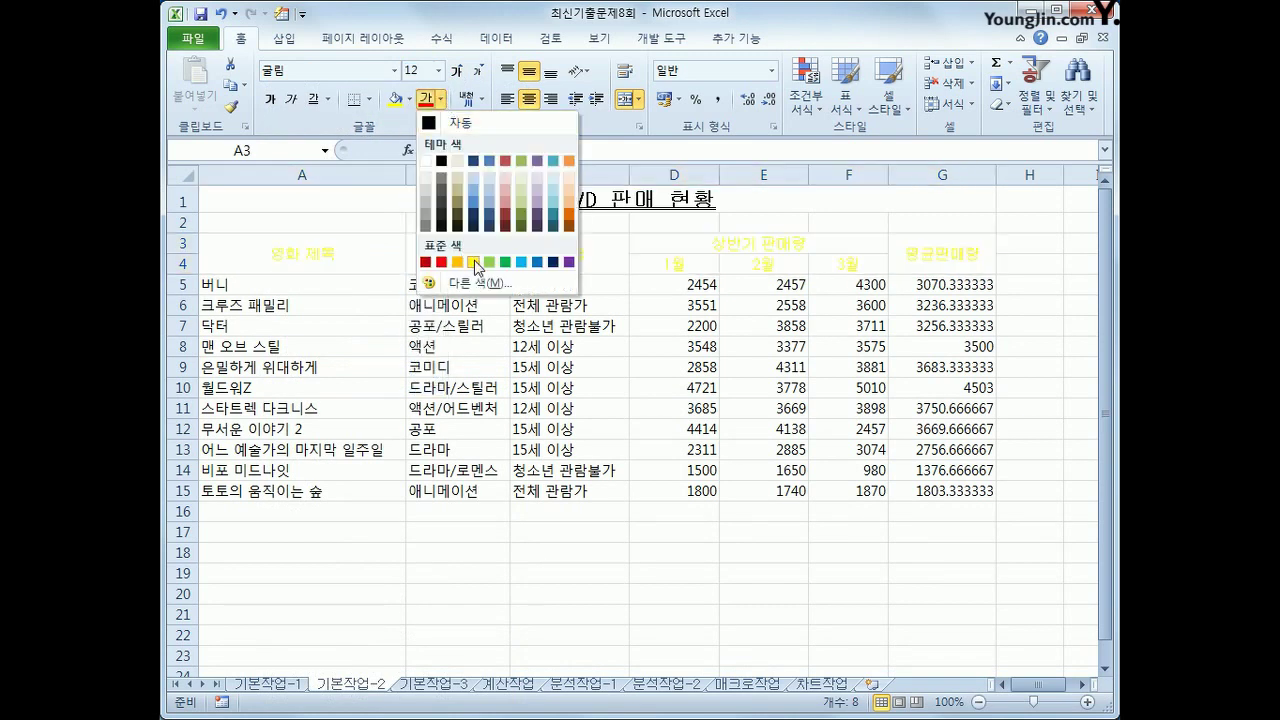
left_click(474, 260)
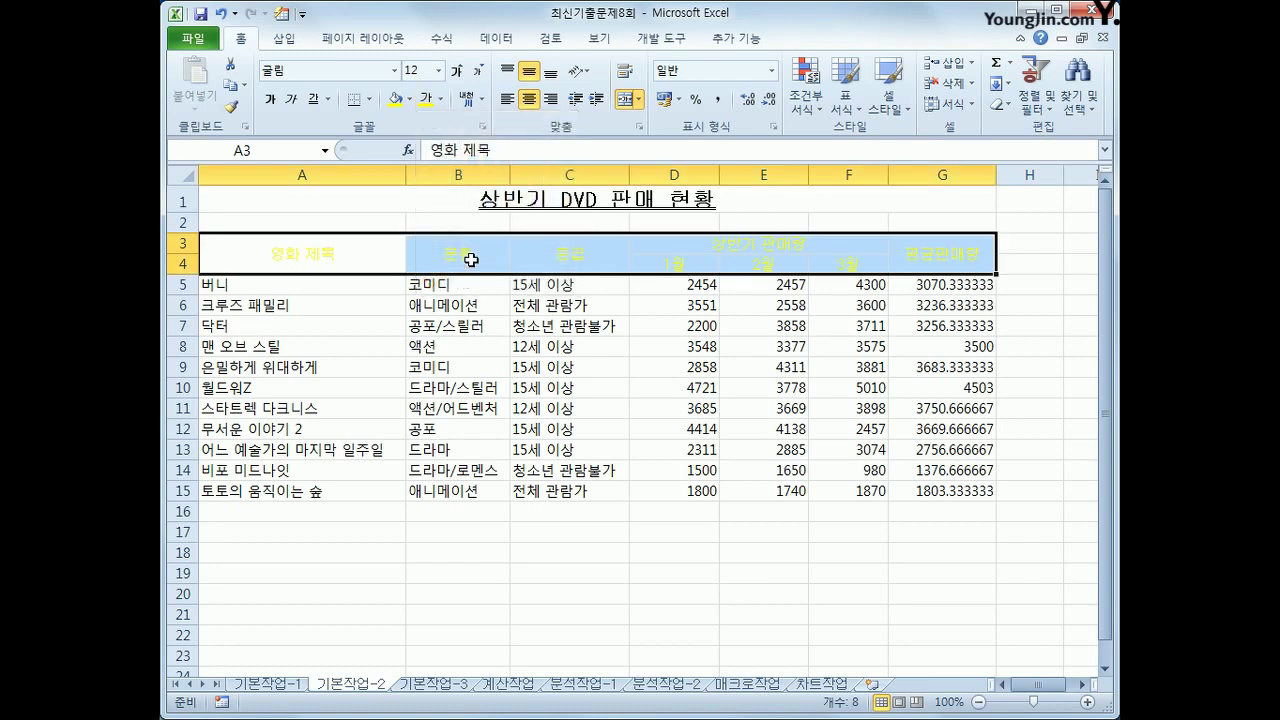
left_click(411, 100)
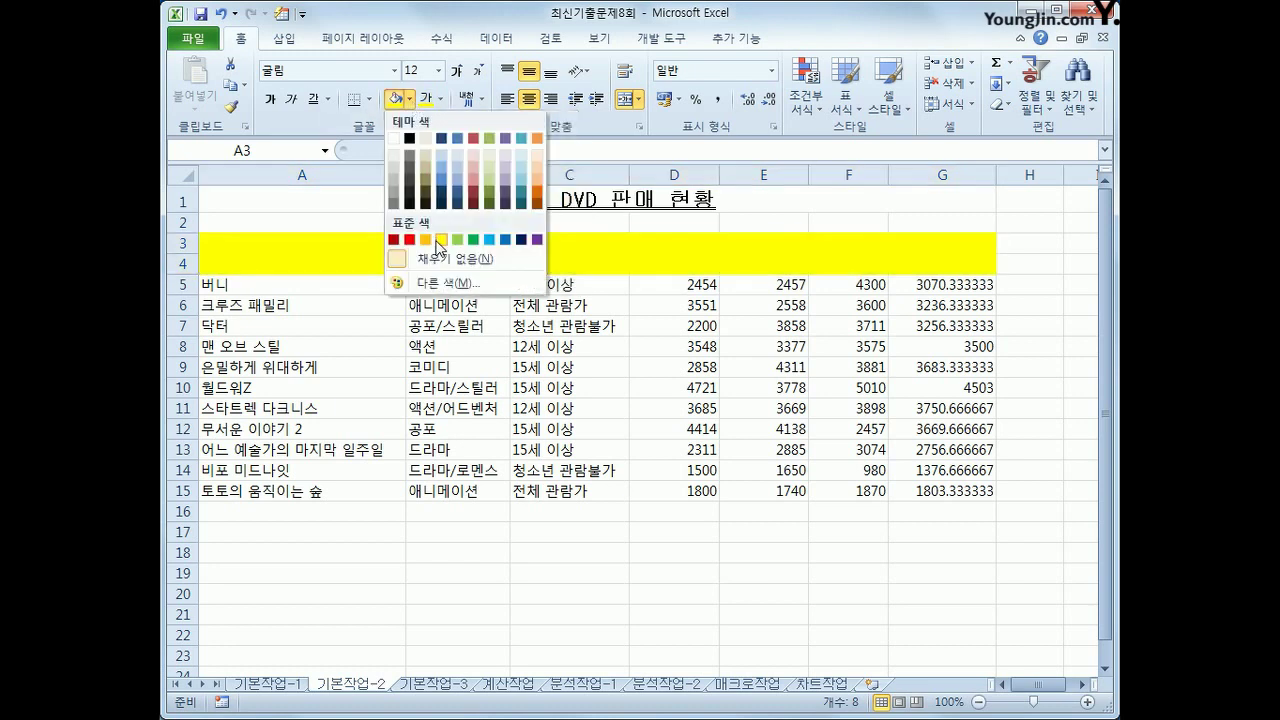
left_click(507, 240)
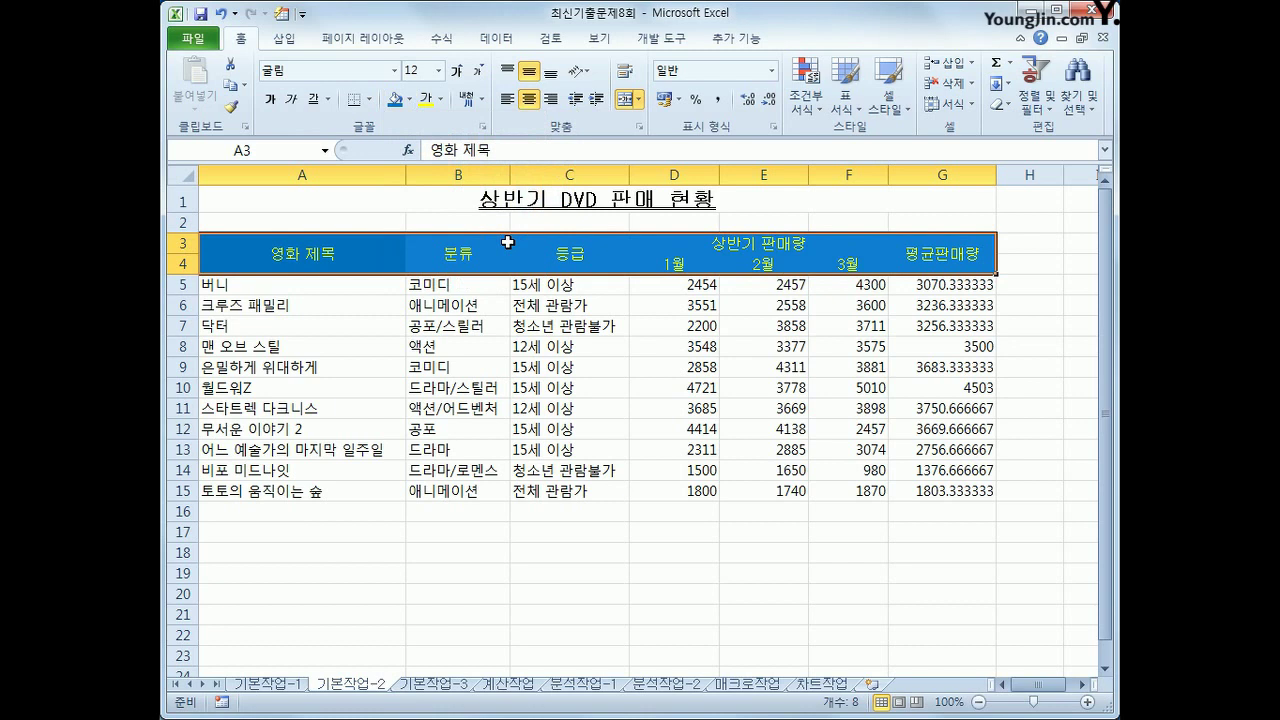
Apply the custom number format #,##0개 to the sales figures in D5:G15
left_click_drag(676, 283, 918, 504)
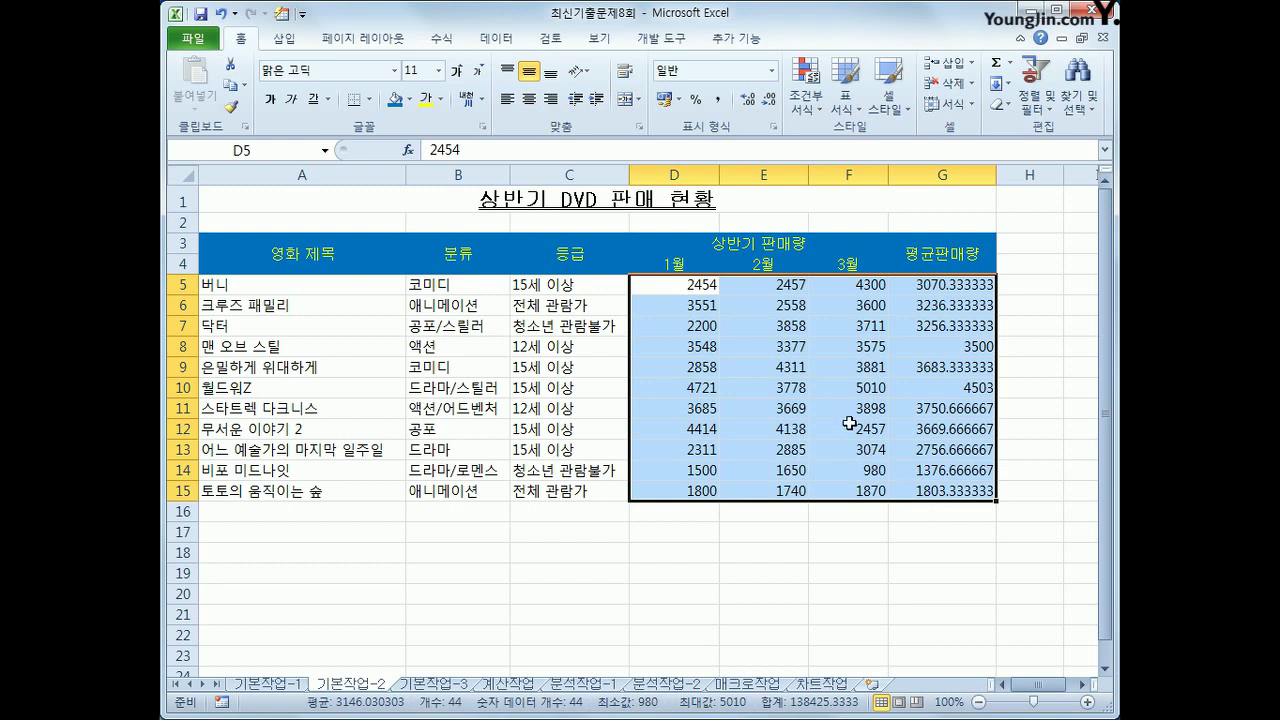
right_click(749, 299)
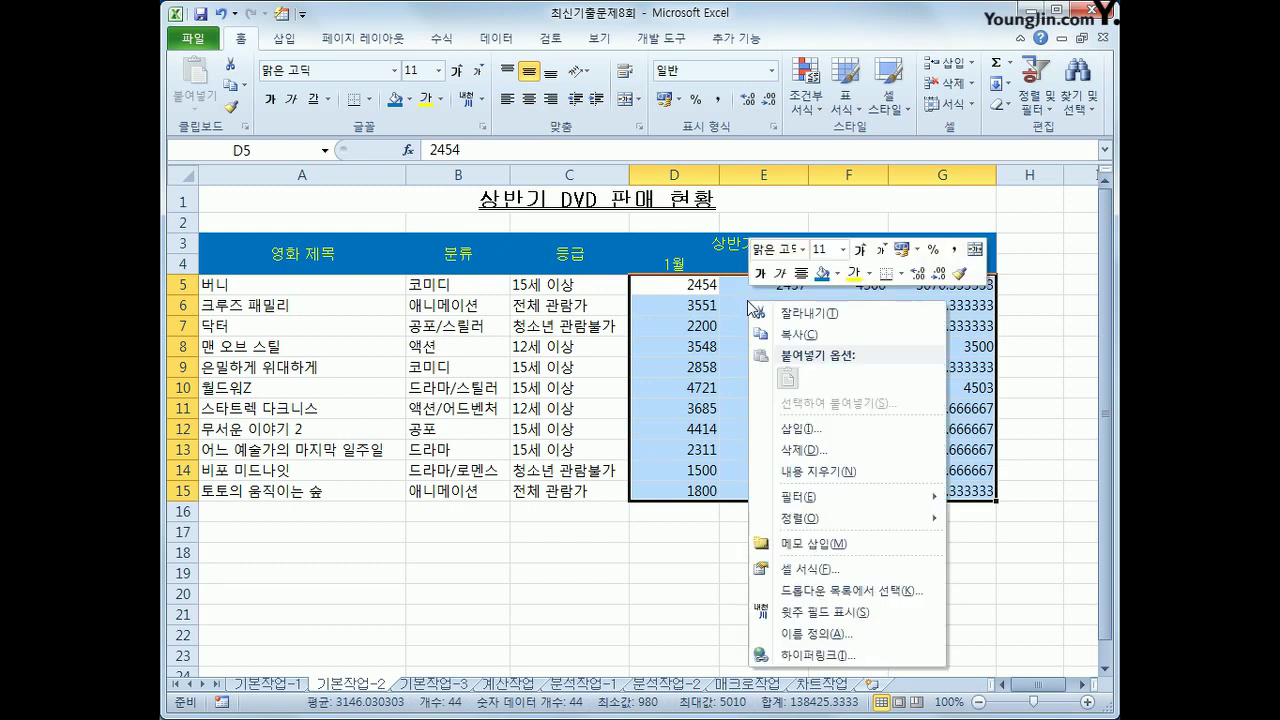
left_click(818, 568)
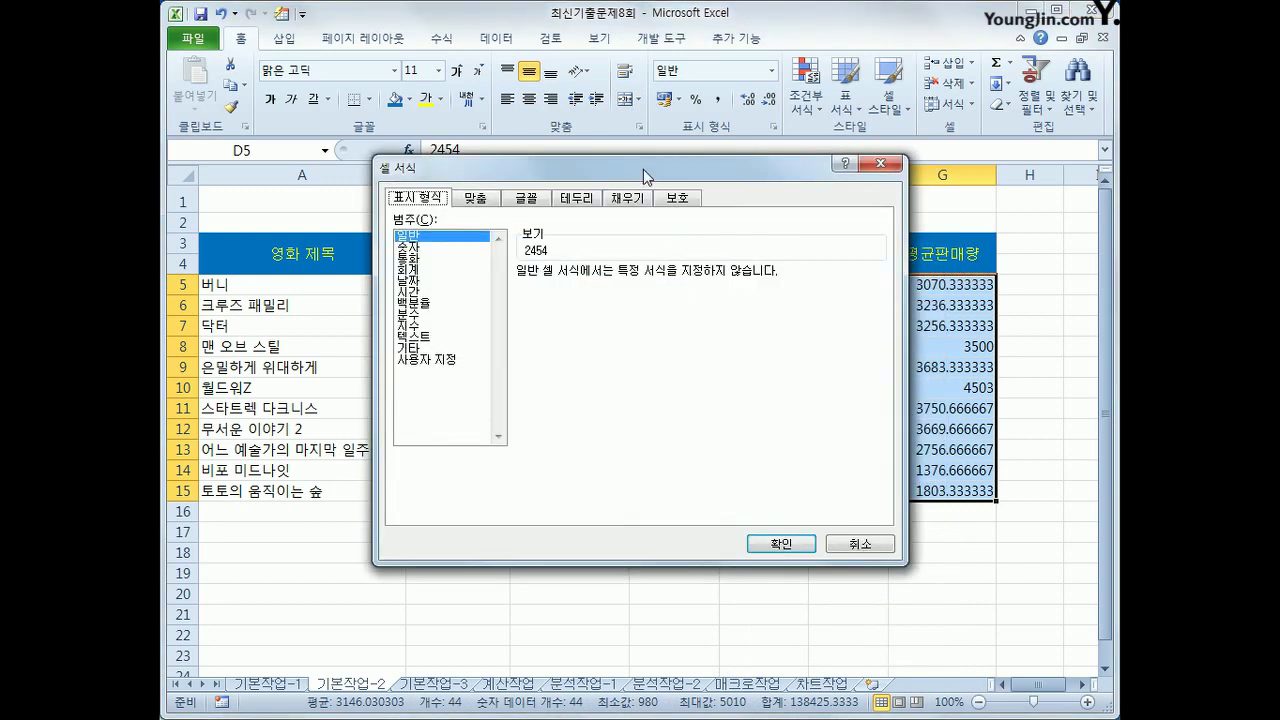
left_click_drag(639, 170, 628, 171)
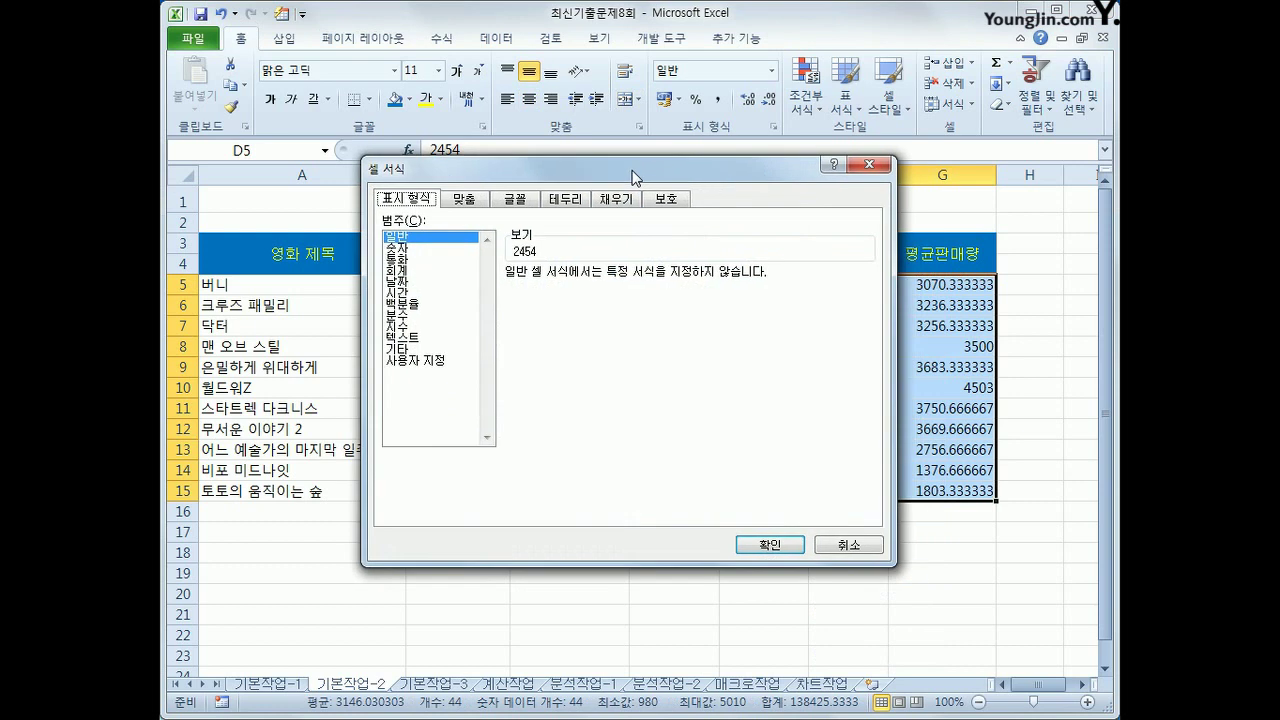
left_click(436, 361)
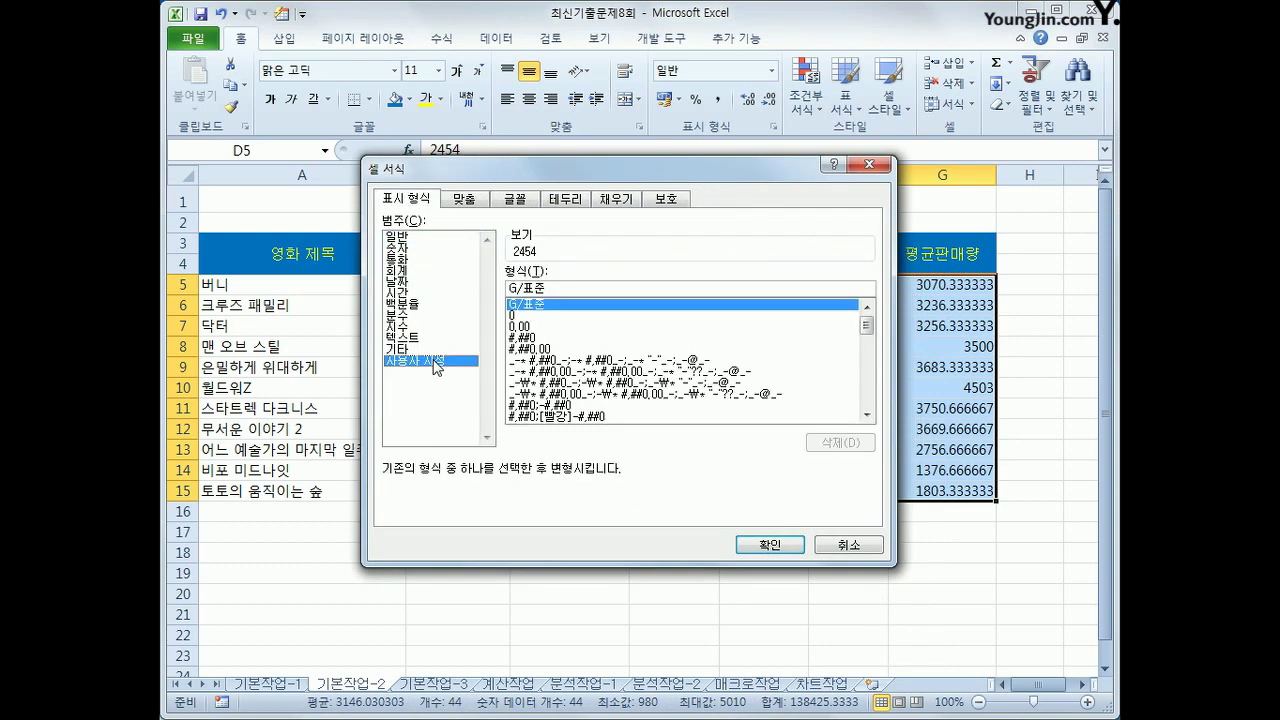
left_click_drag(558, 289, 480, 285)
type("#")
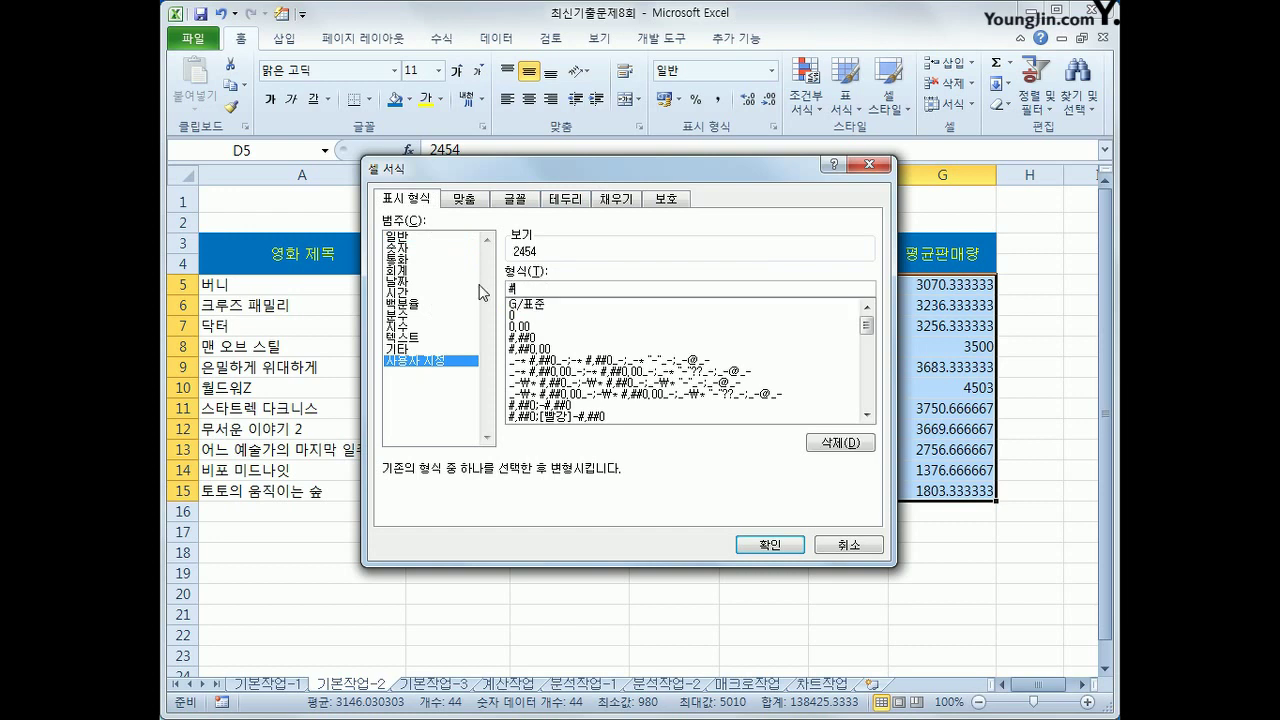
type(",##0")
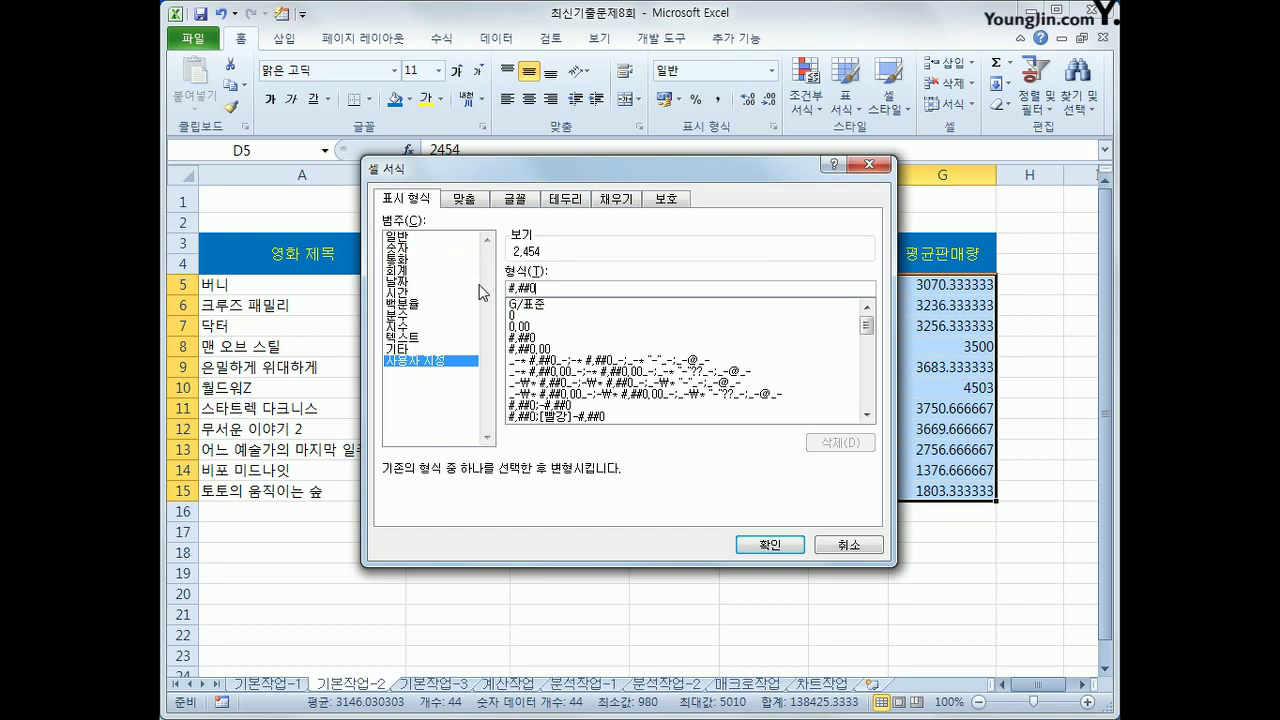
type("\"개")
key("BackSpace")
key("BackSpace")
type("개")
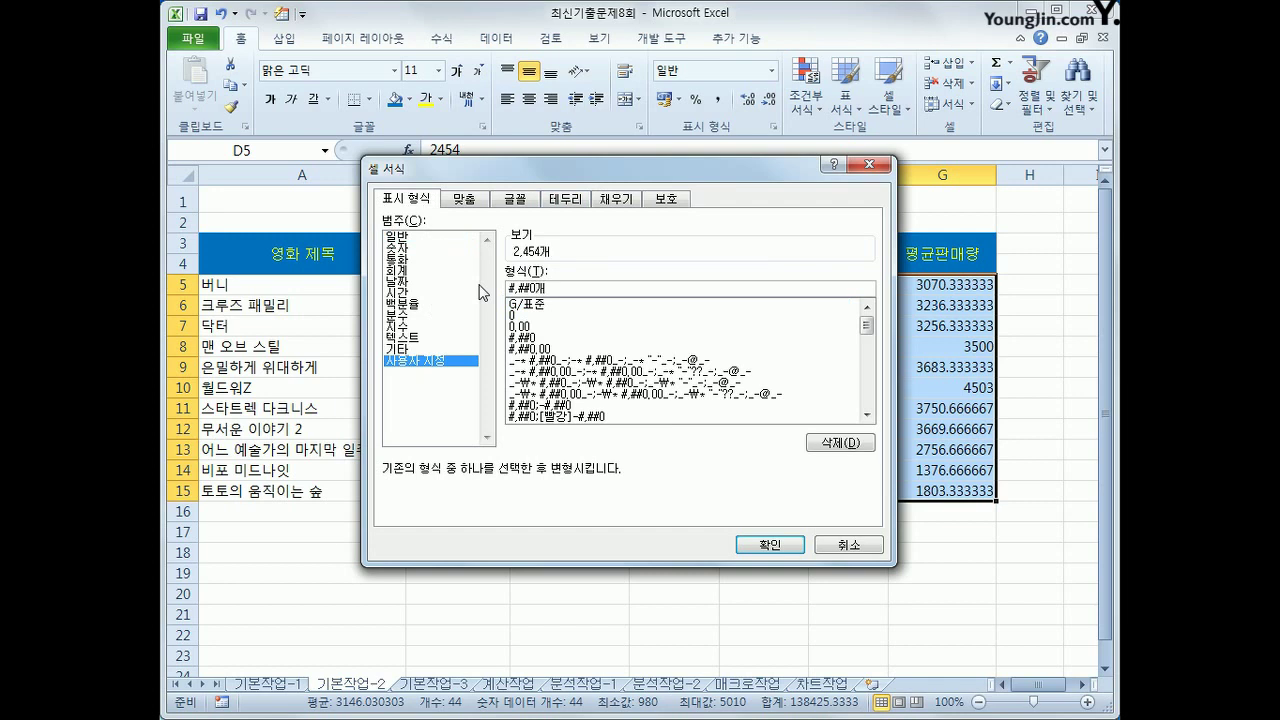
left_click(765, 546)
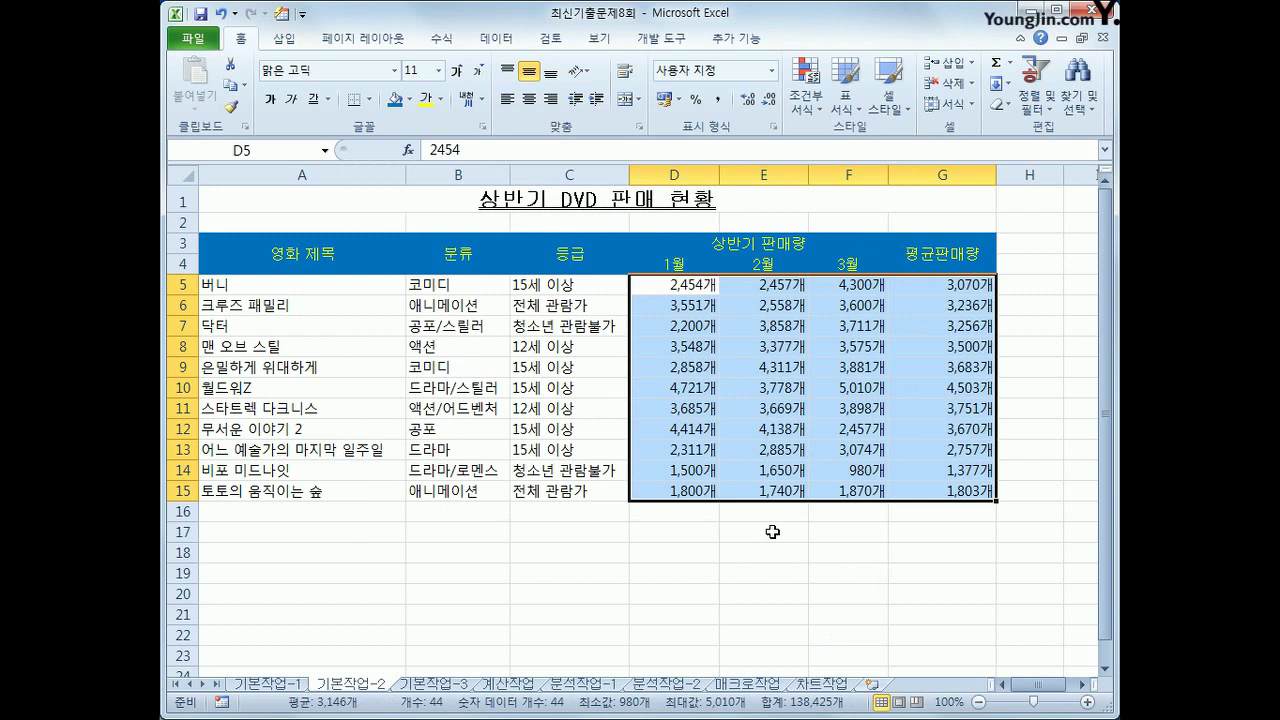
Add a comment reading only 상반기 효자품목 to the average sales cell G10 and keep the comment always displayed
left_click(946, 414)
left_click(958, 385)
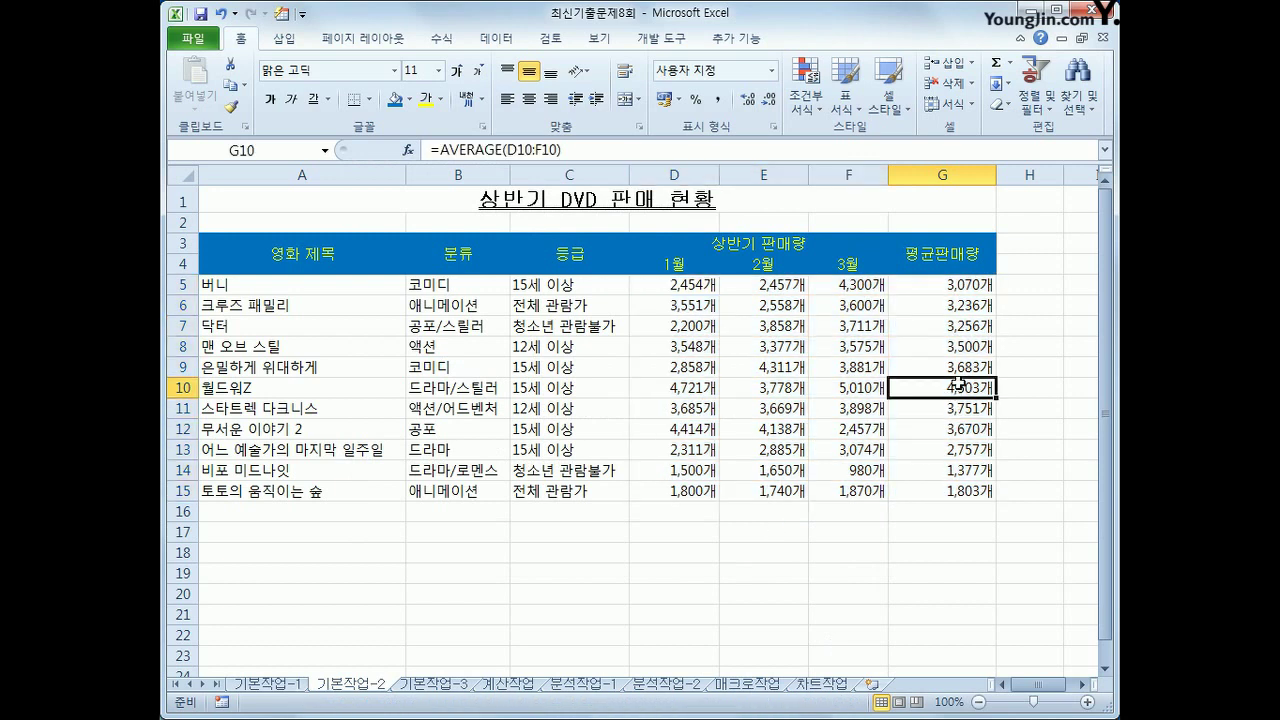
right_click(958, 385)
left_click(722, 420)
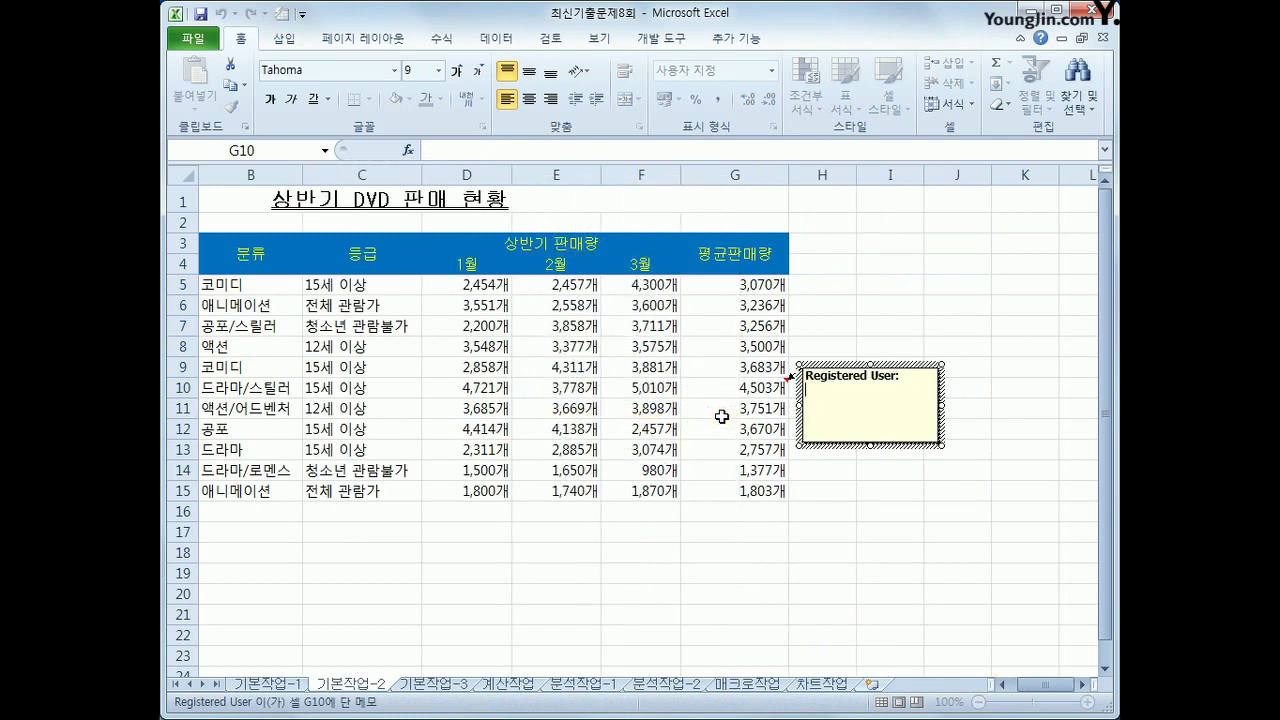
key("ctrl+a")
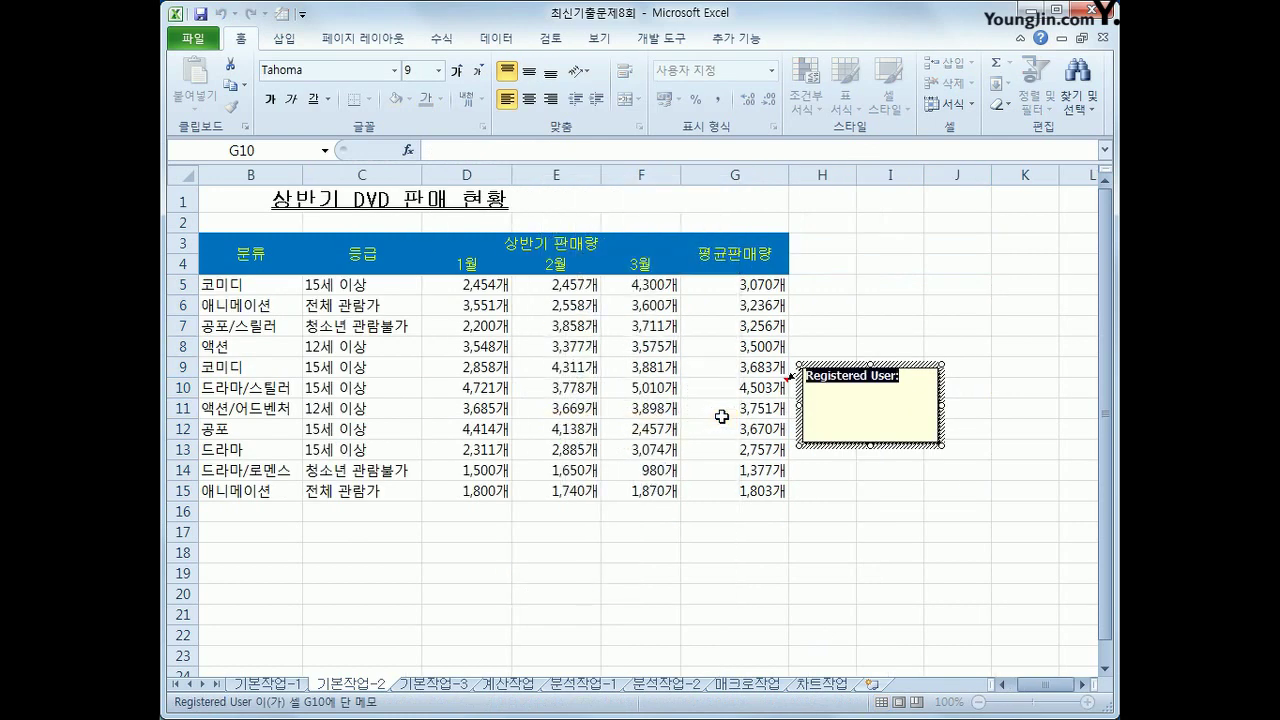
type("상반기 효자품목")
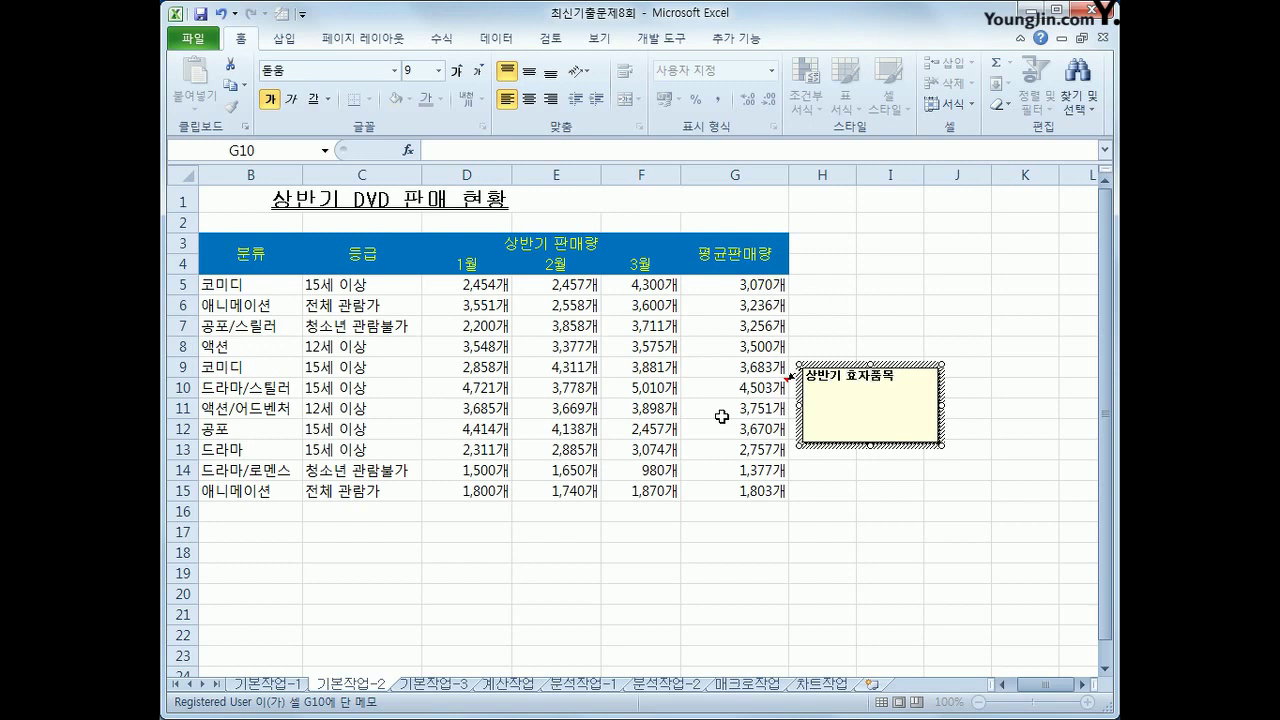
left_click(762, 391)
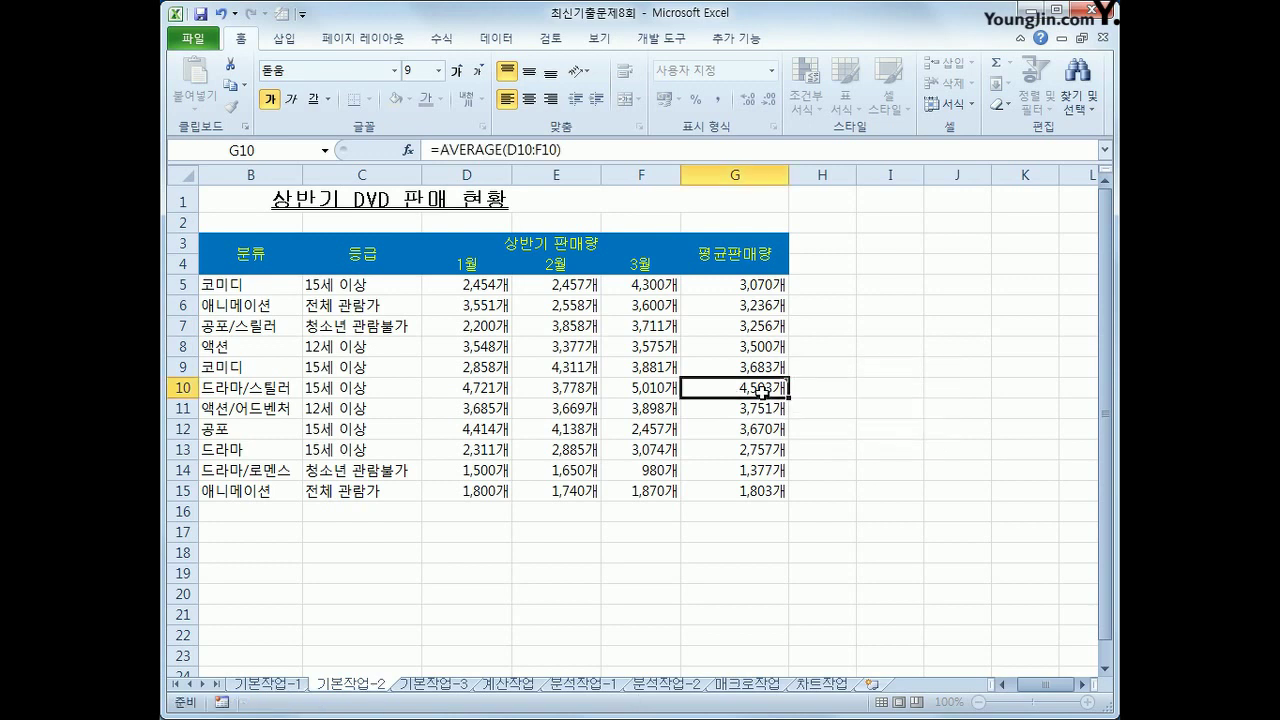
right_click(763, 393)
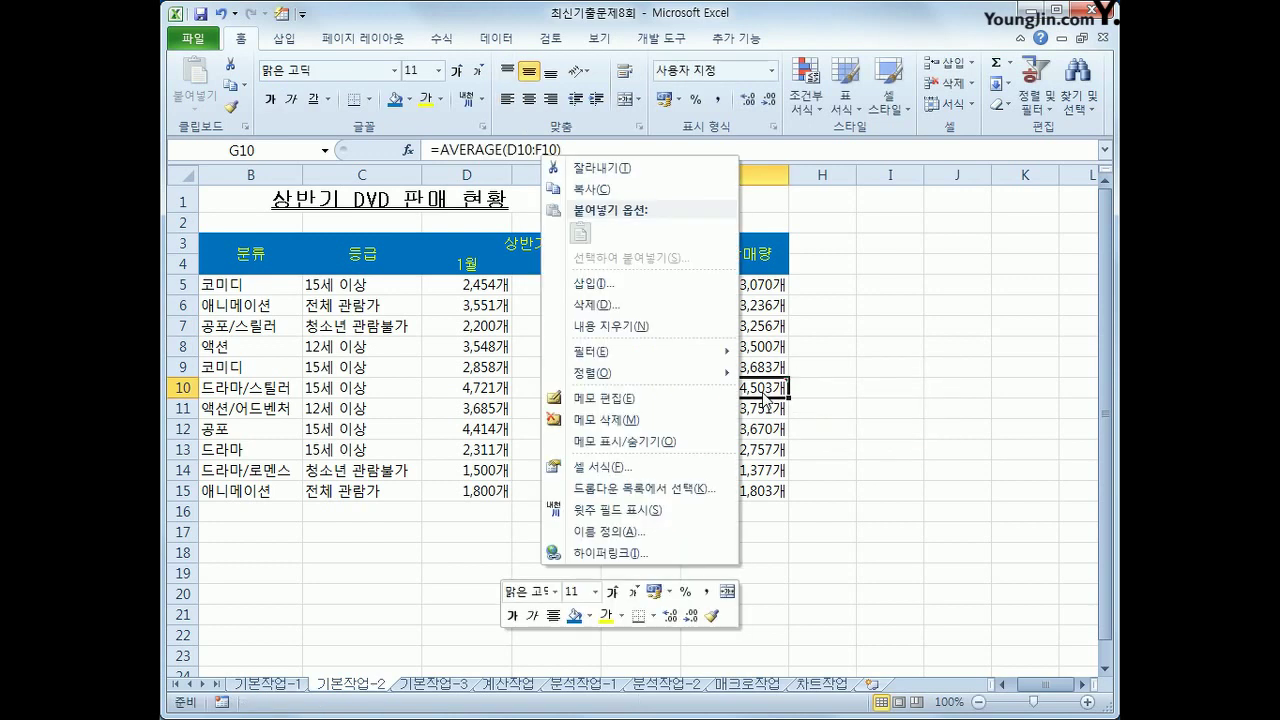
left_click(706, 442)
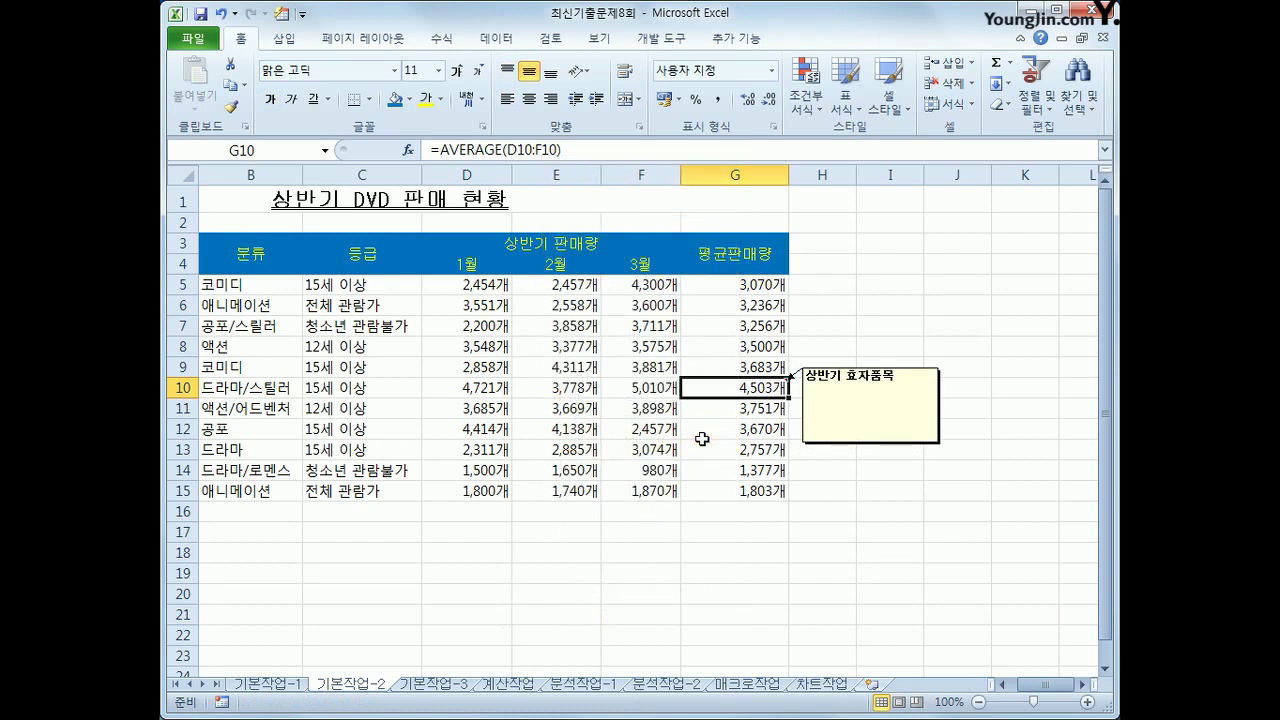
Turn on automatic size (자동 크기) for the comment attached to G10
left_click(845, 366)
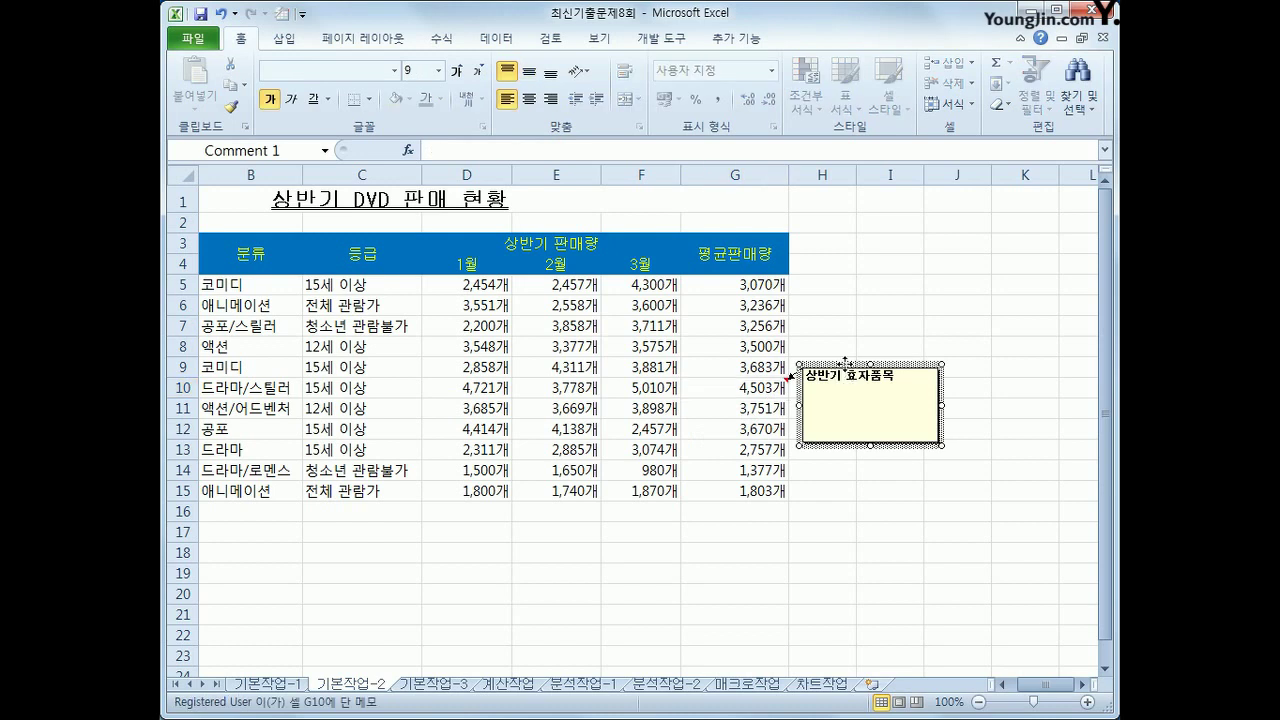
right_click(845, 366)
left_click(912, 588)
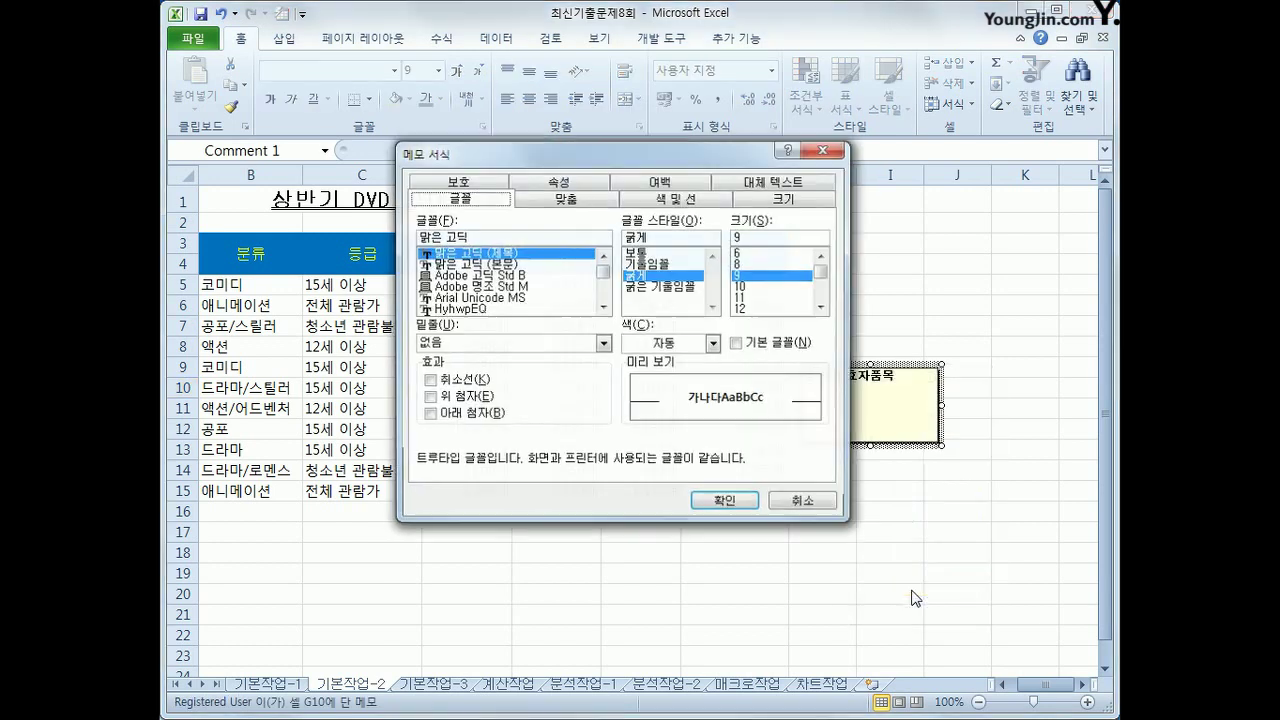
left_click(585, 203)
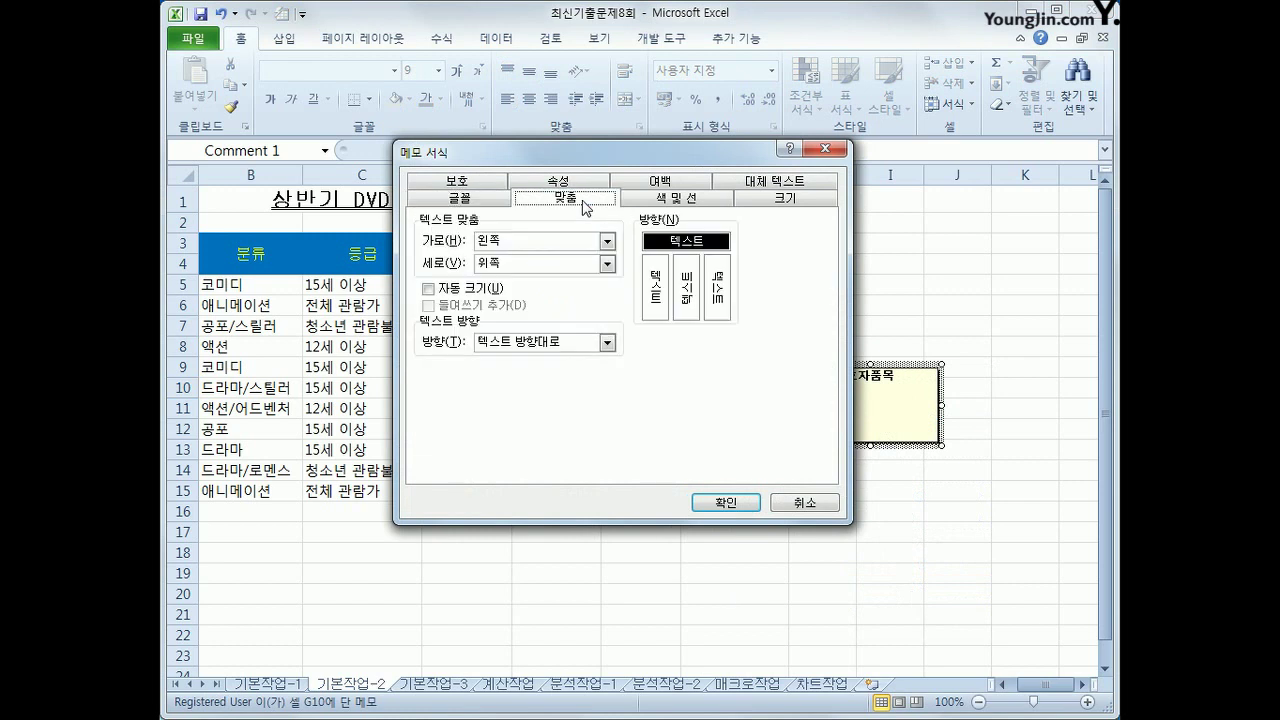
left_click(450, 289)
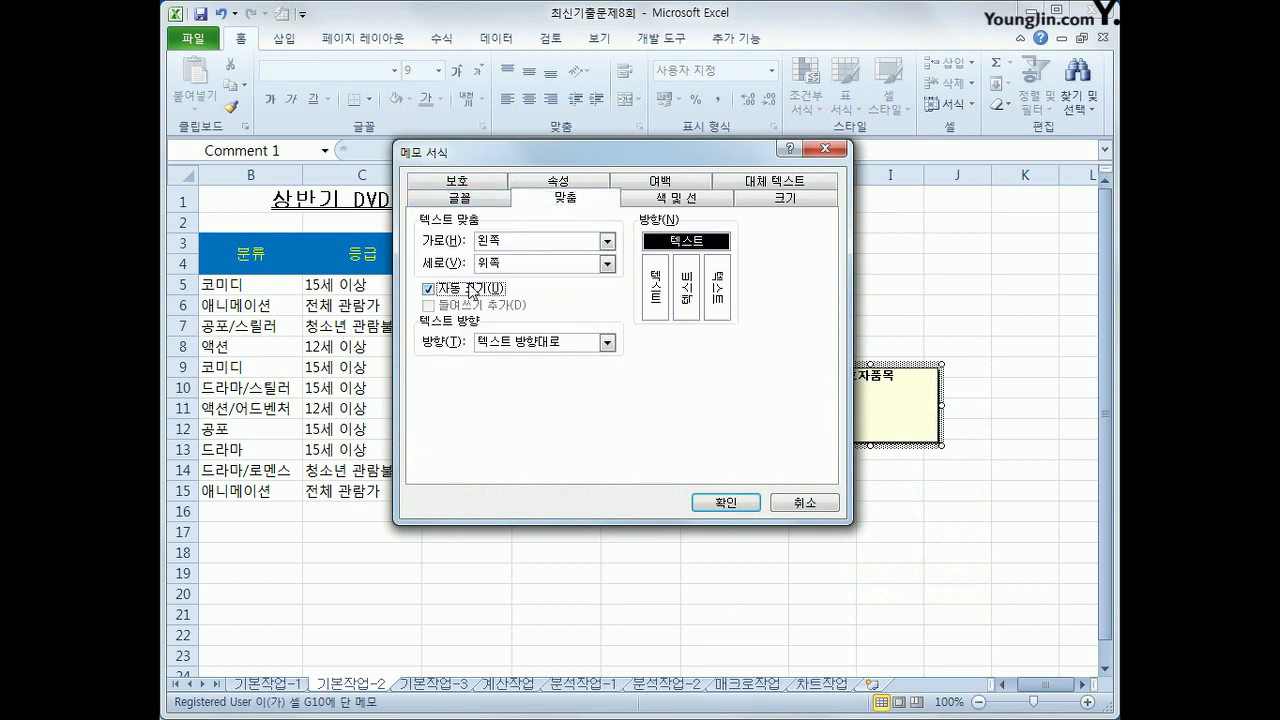
left_click(726, 502)
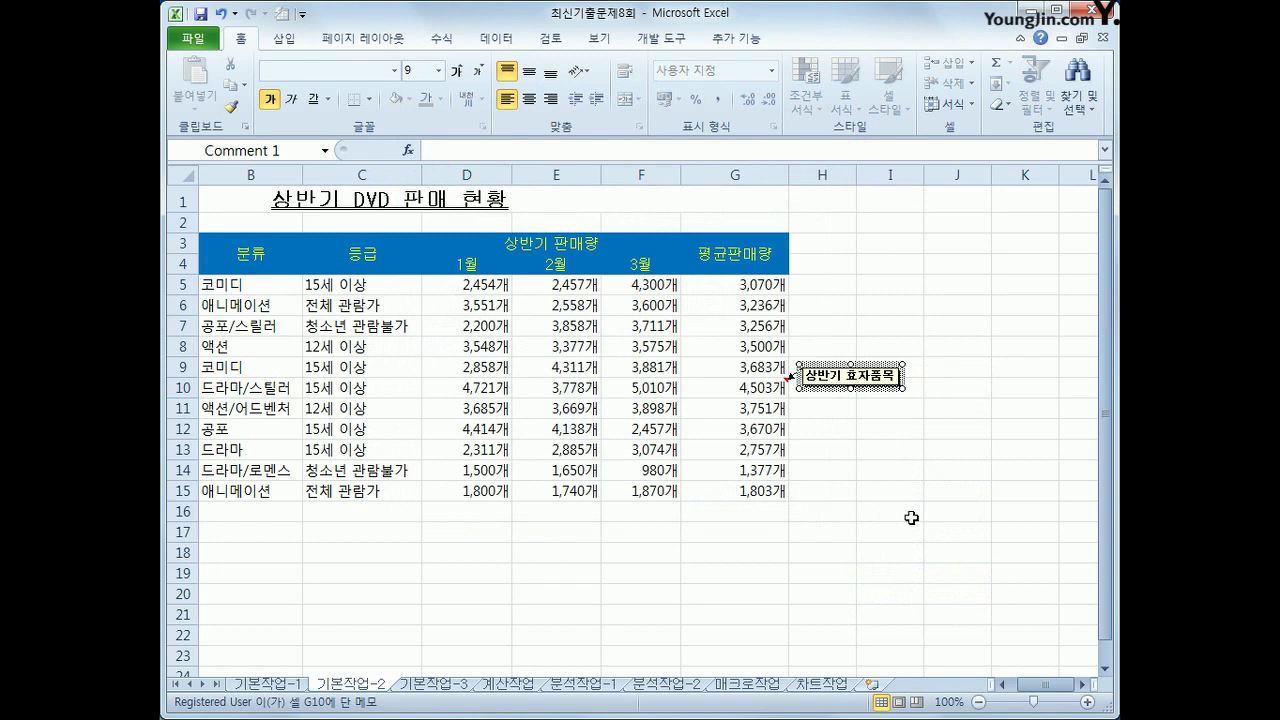
Apply all borders (모든 테두리) to the whole table range A3:G15
left_click(1002, 684)
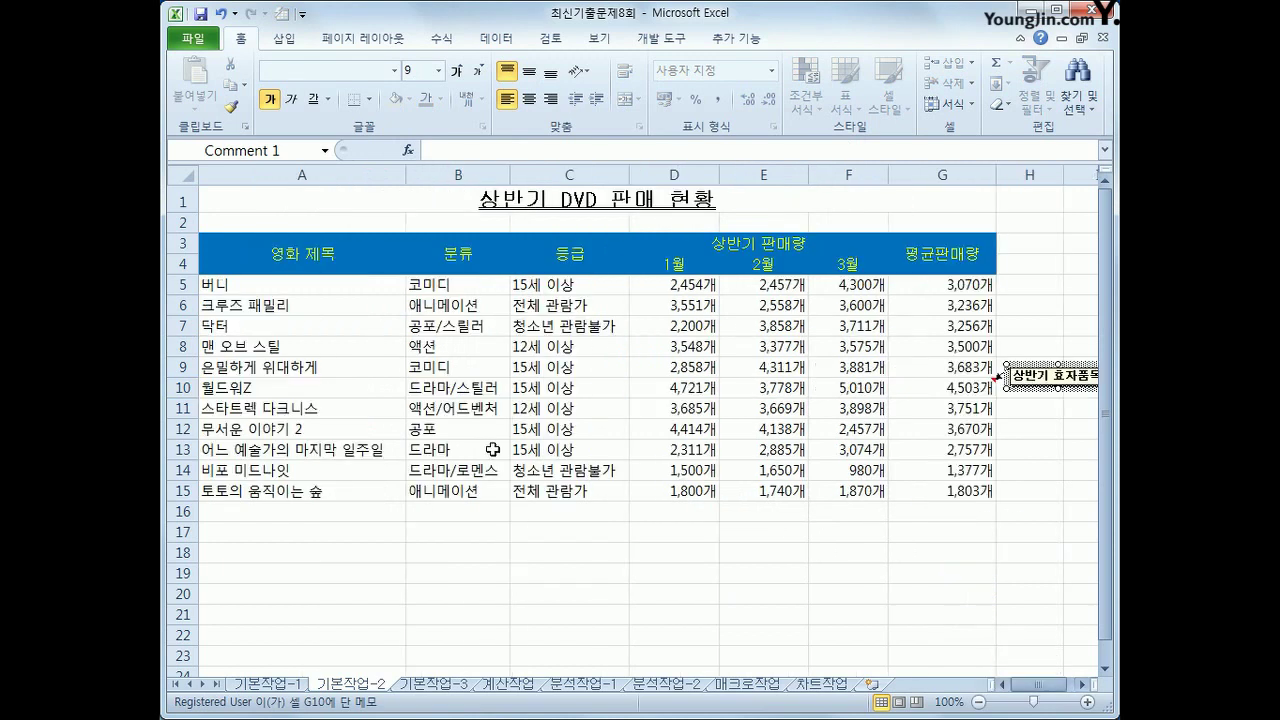
left_click_drag(281, 262, 903, 492)
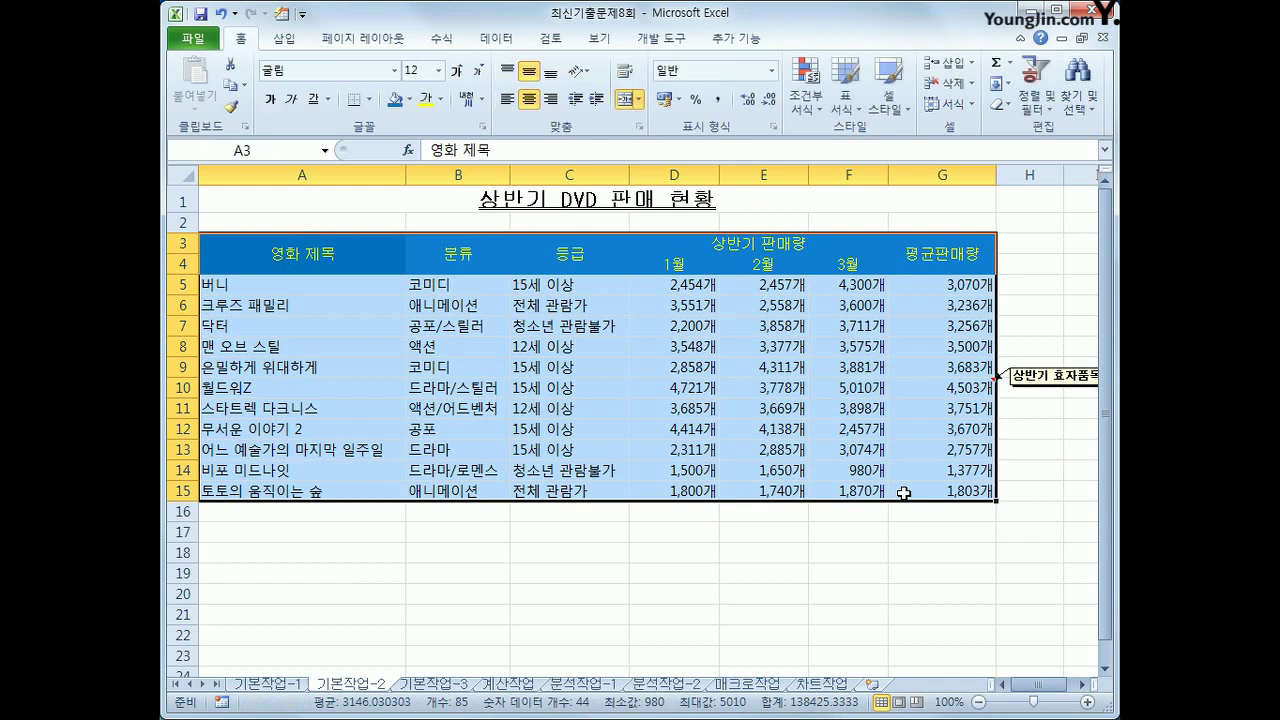
left_click(369, 99)
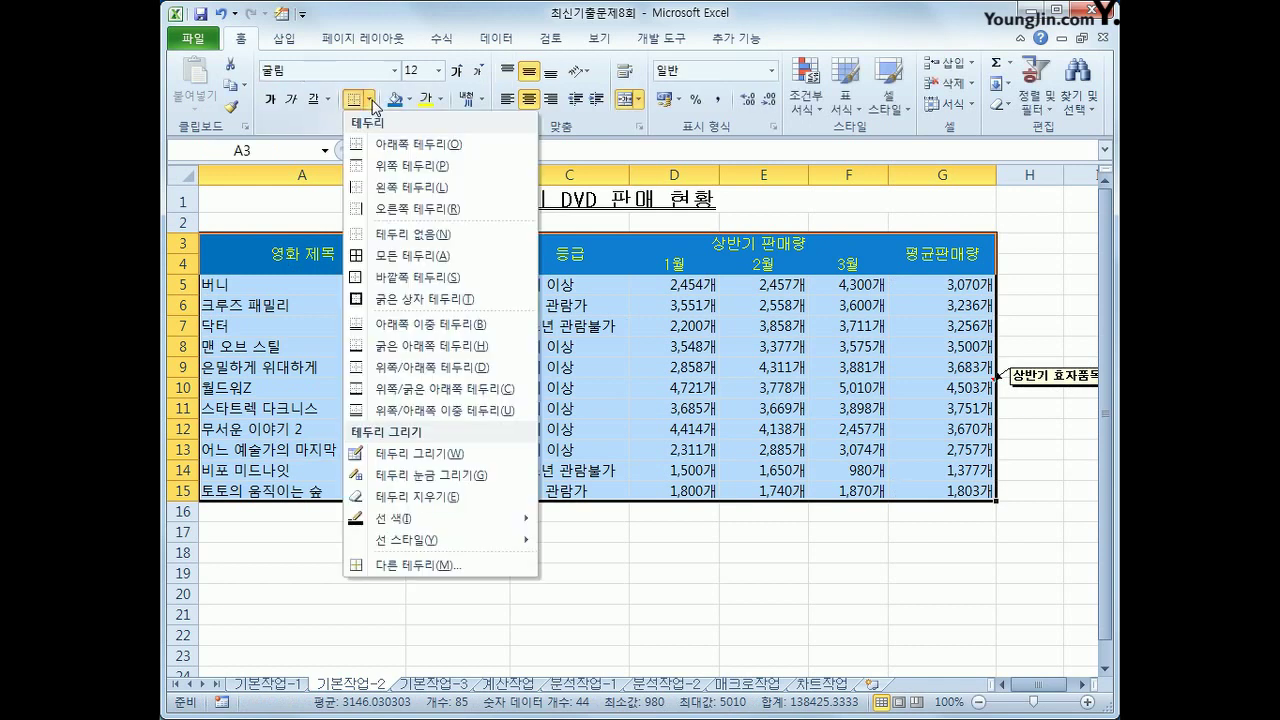
left_click(485, 262)
left_click(943, 489)
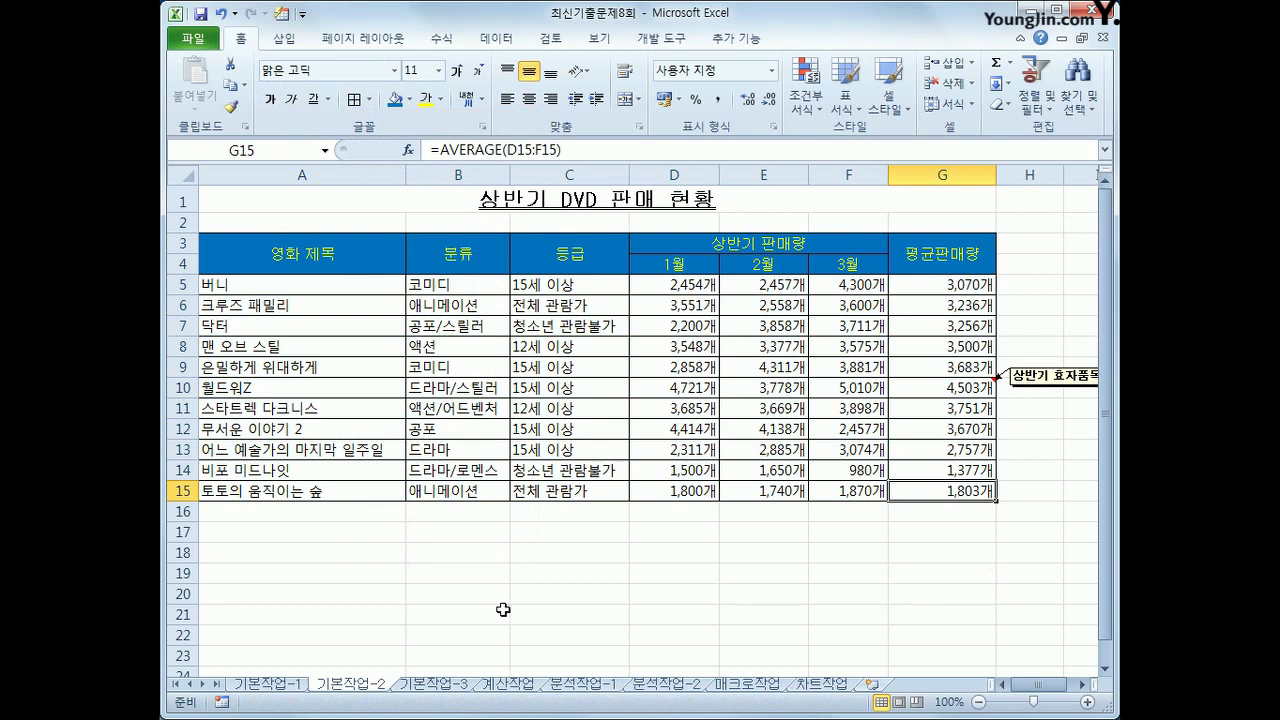
On the 기본작업-3 sheet, start a new formula-based conditional formatting rule for the data range A4:H12
left_click(456, 686)
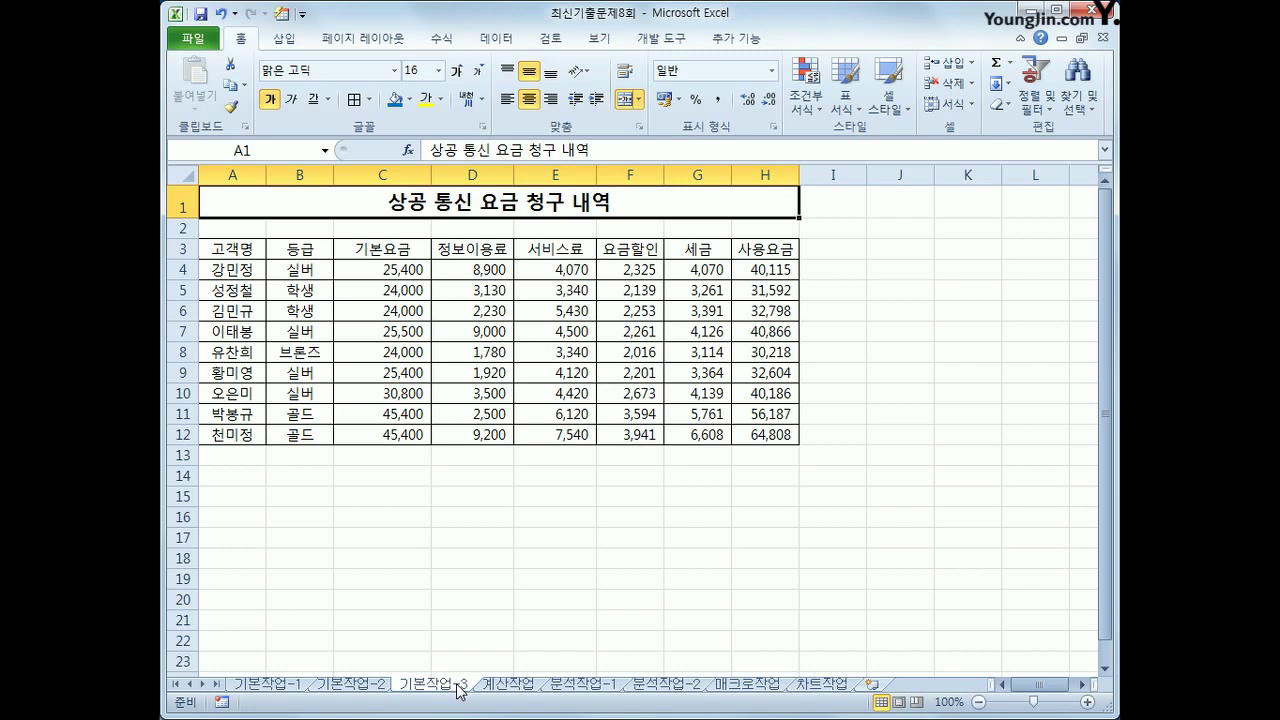
left_click_drag(262, 276, 766, 437)
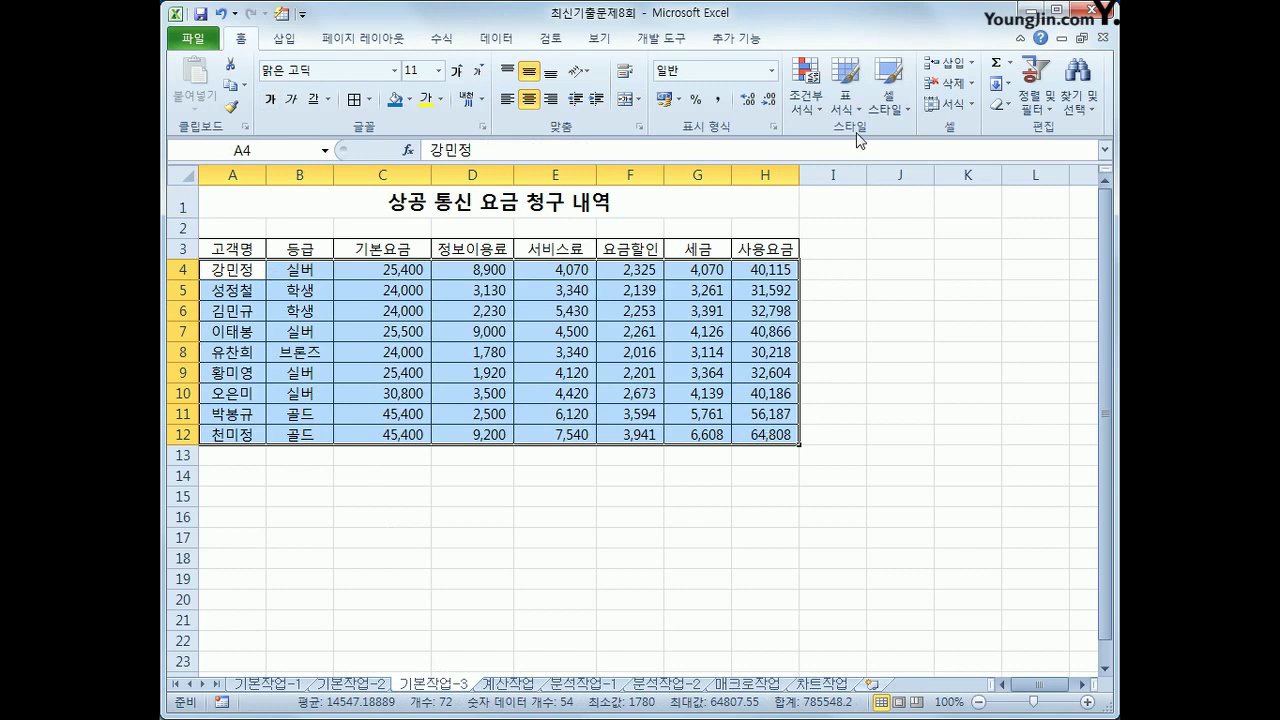
left_click(797, 112)
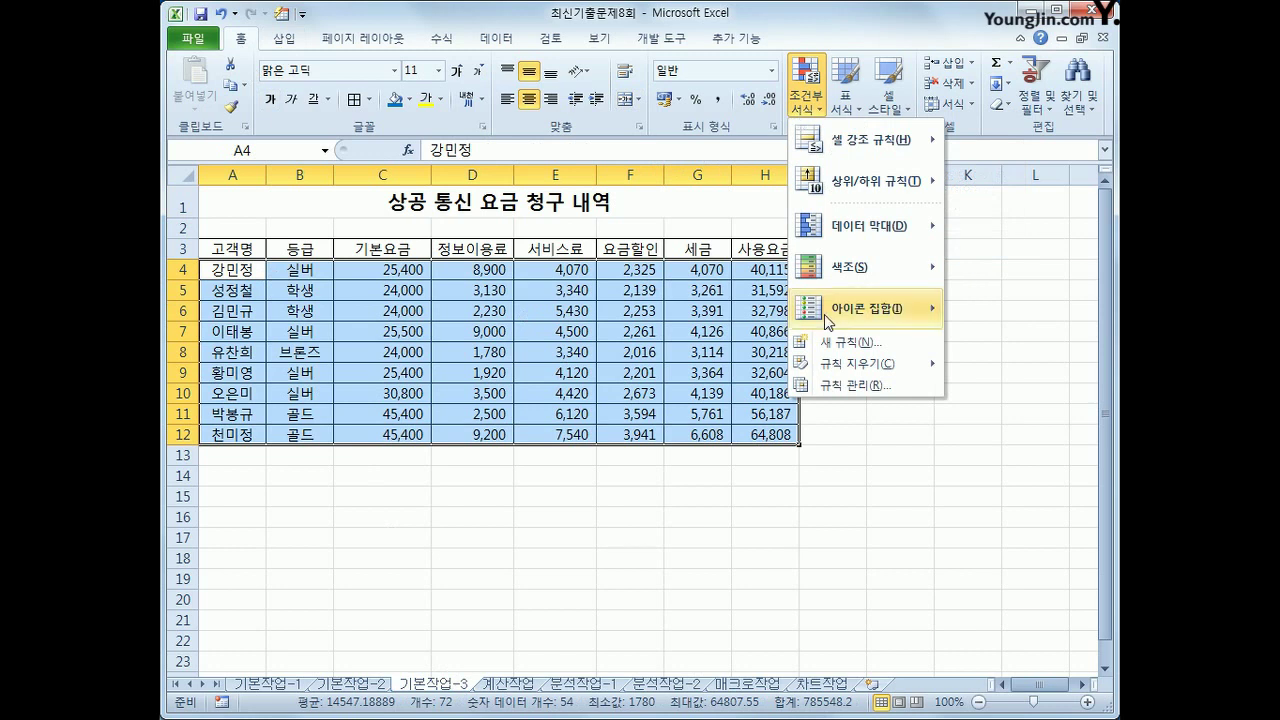
left_click(902, 346)
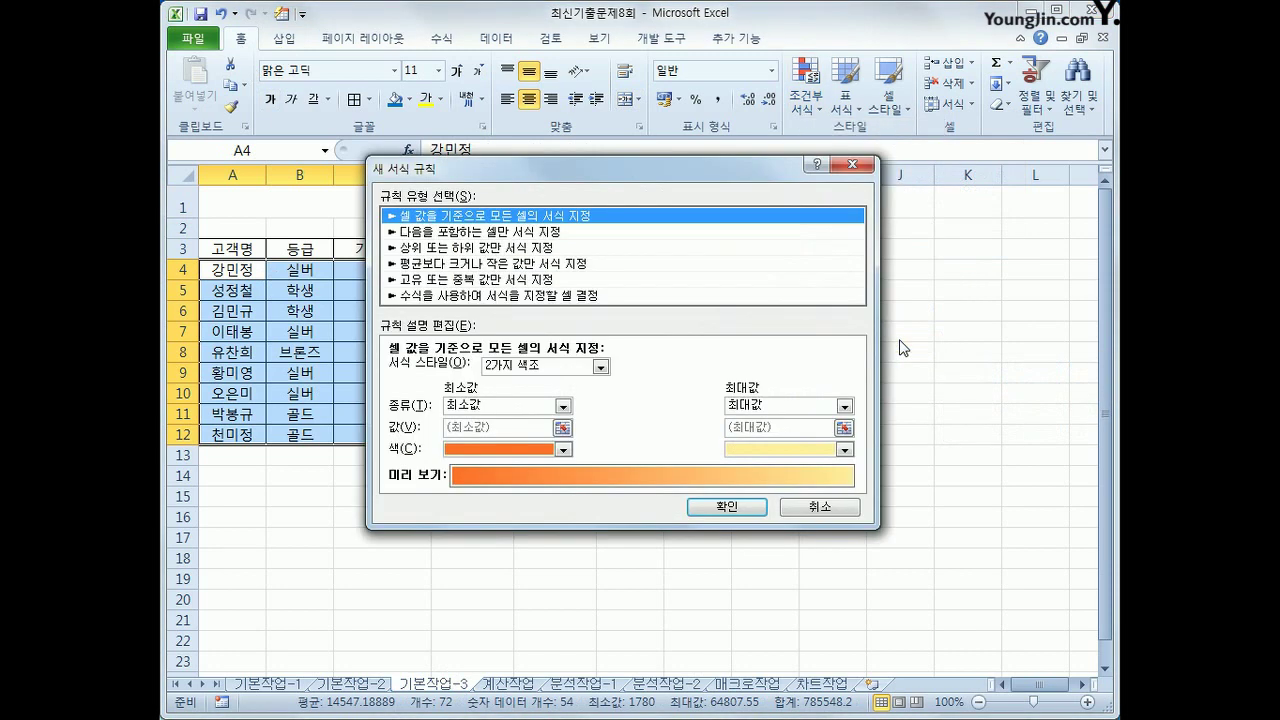
left_click(688, 297)
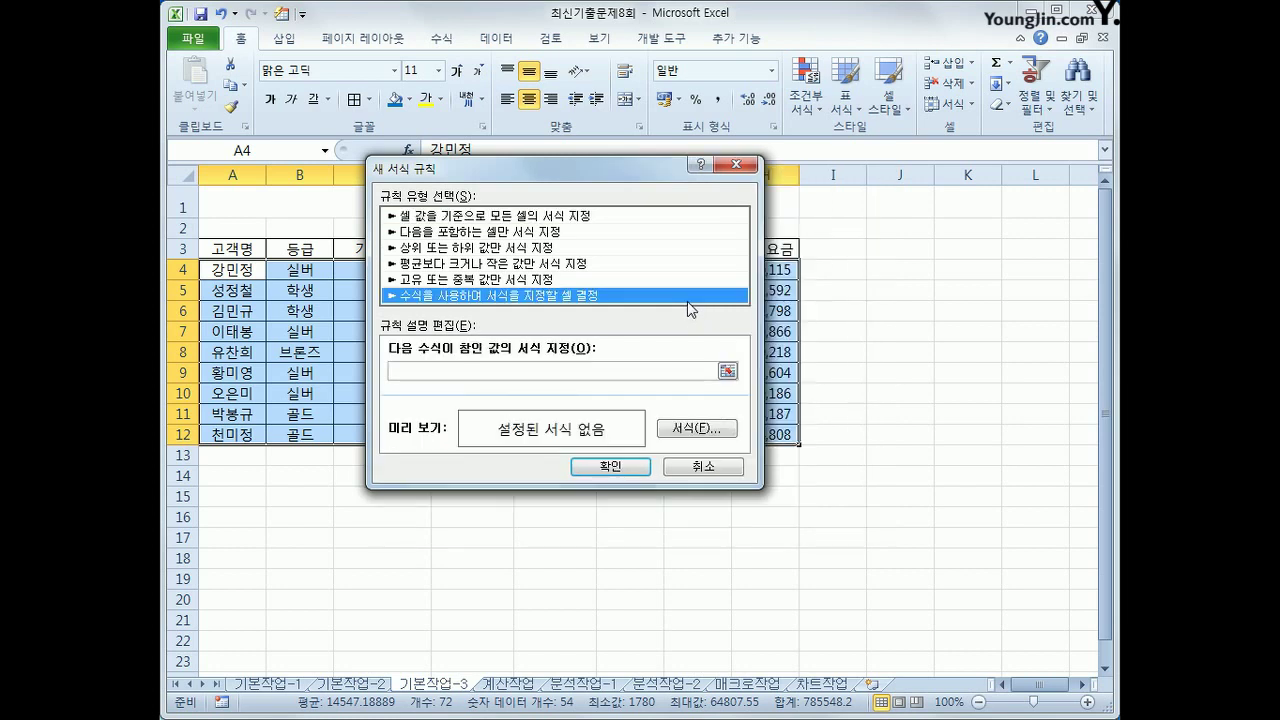
Enter the rule formula =and($B4="실버",$H4>=40000) with only the columns fixed in its references
left_click(661, 372)
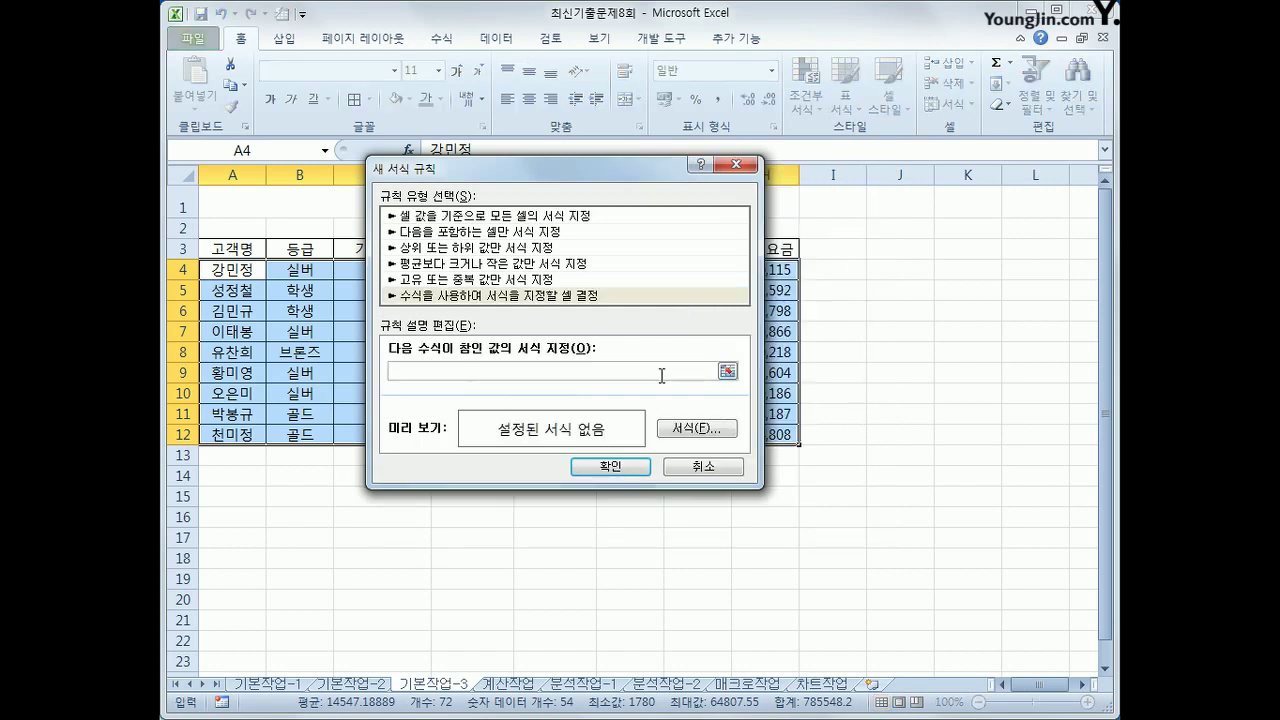
type("ㅋ")
type("and(")
left_click(318, 270)
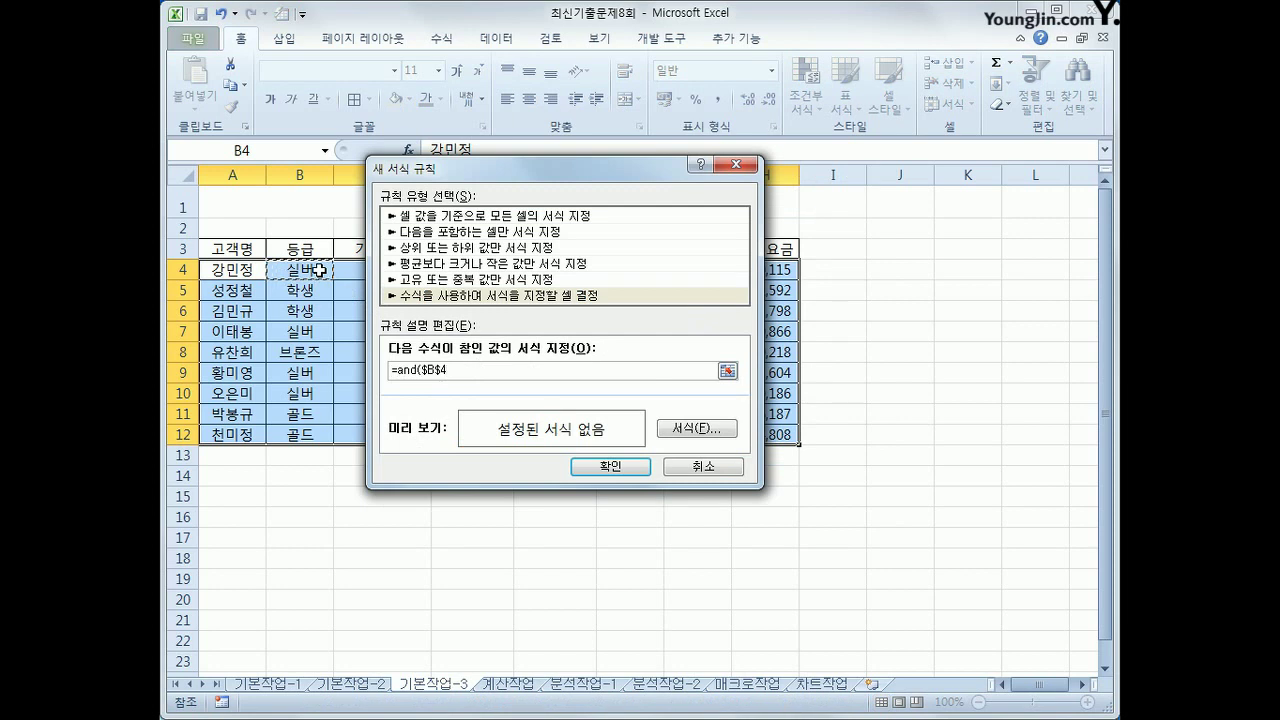
key("F4")
key("F4")
type("=\"실버\",")
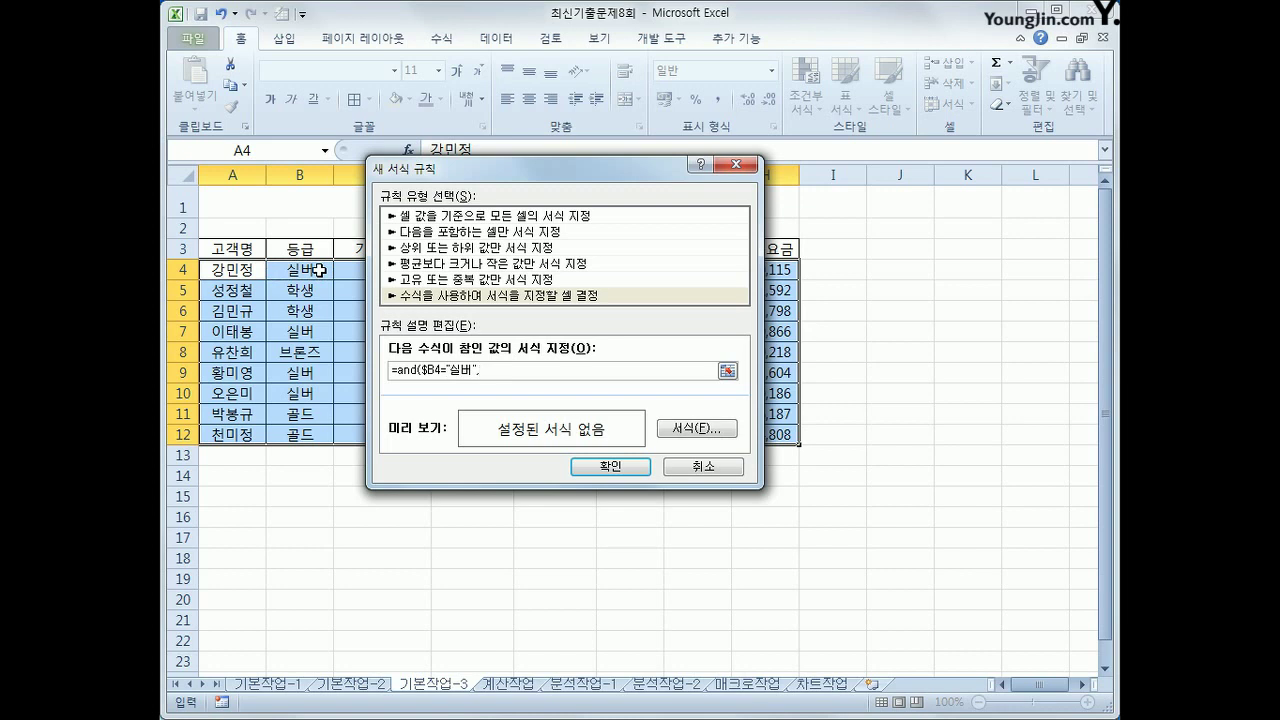
left_click_drag(513, 168, 811, 312)
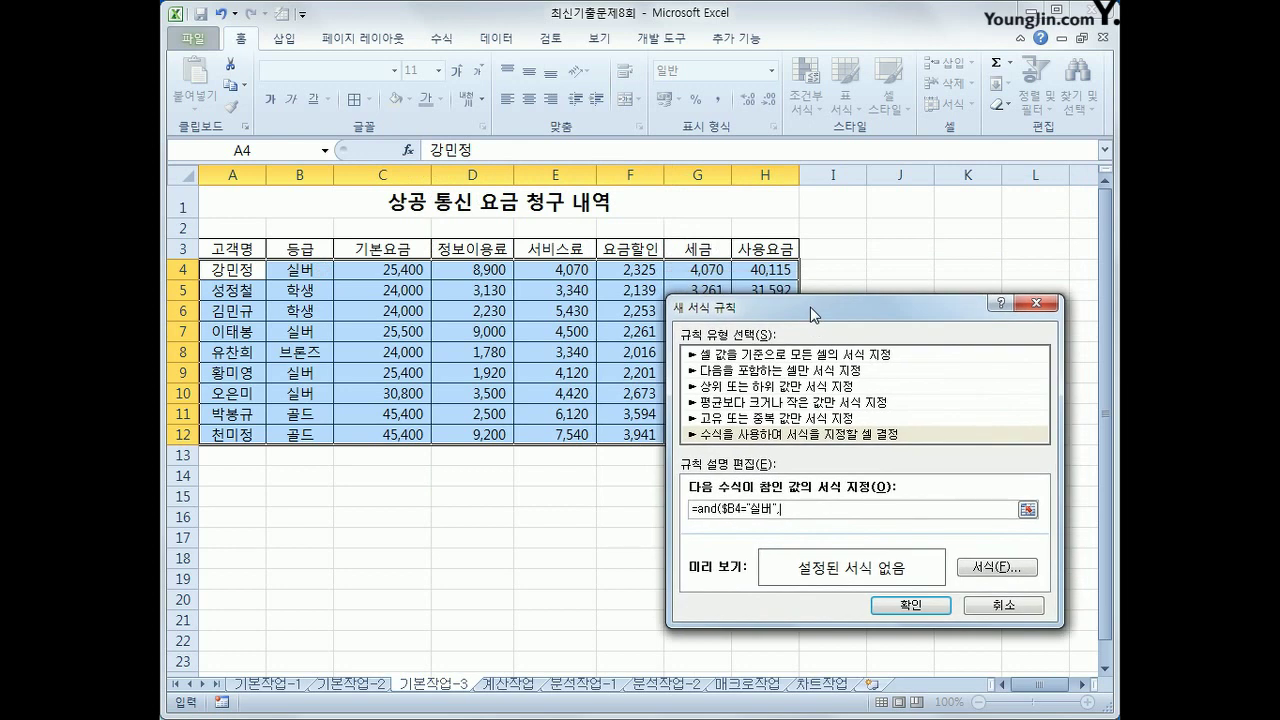
left_click(772, 270)
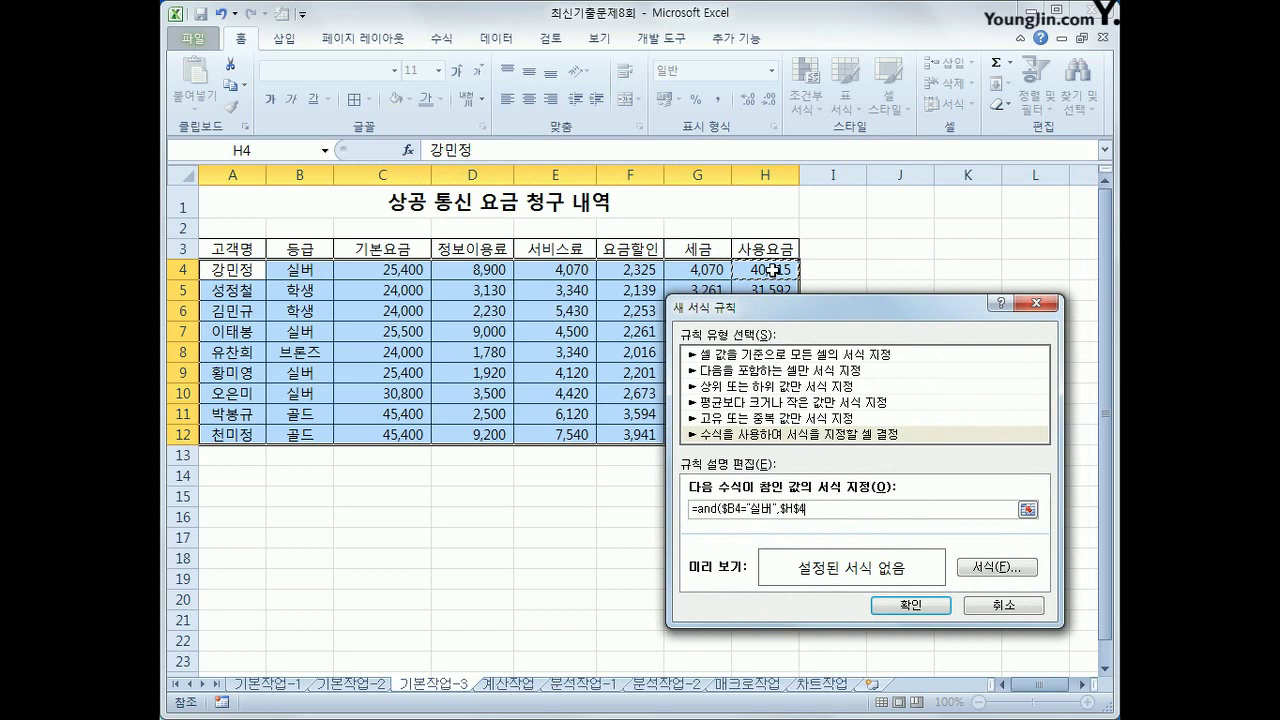
key("F4")
key("F4")
type(">=40000")
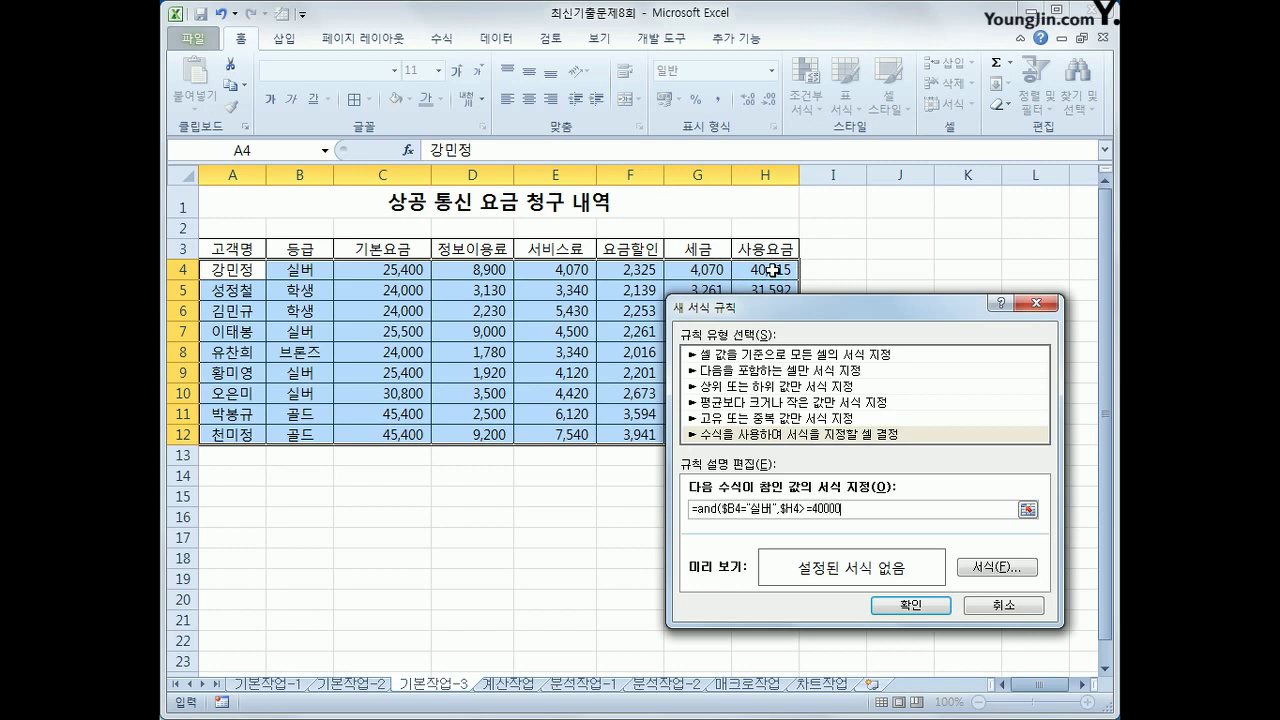
type(")")
Give the rule a bold font style in standard red and apply it to the billing table
left_click(985, 568)
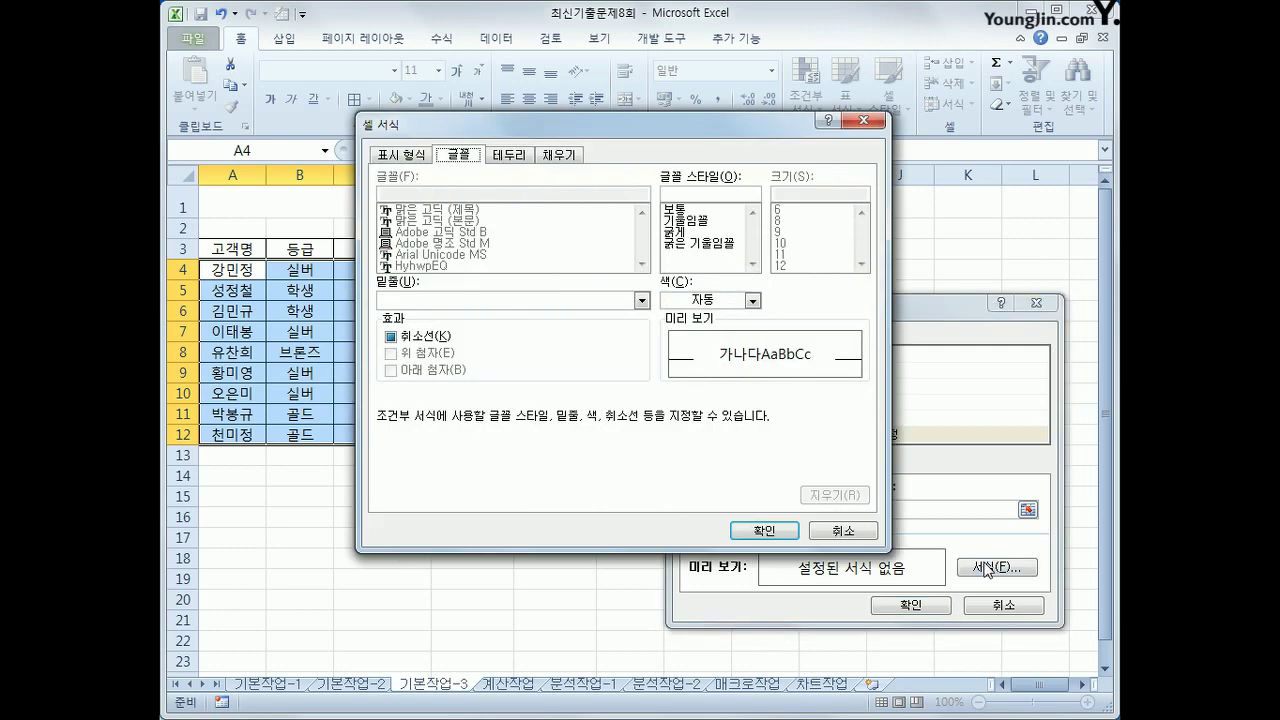
left_click(705, 235)
left_click(751, 300)
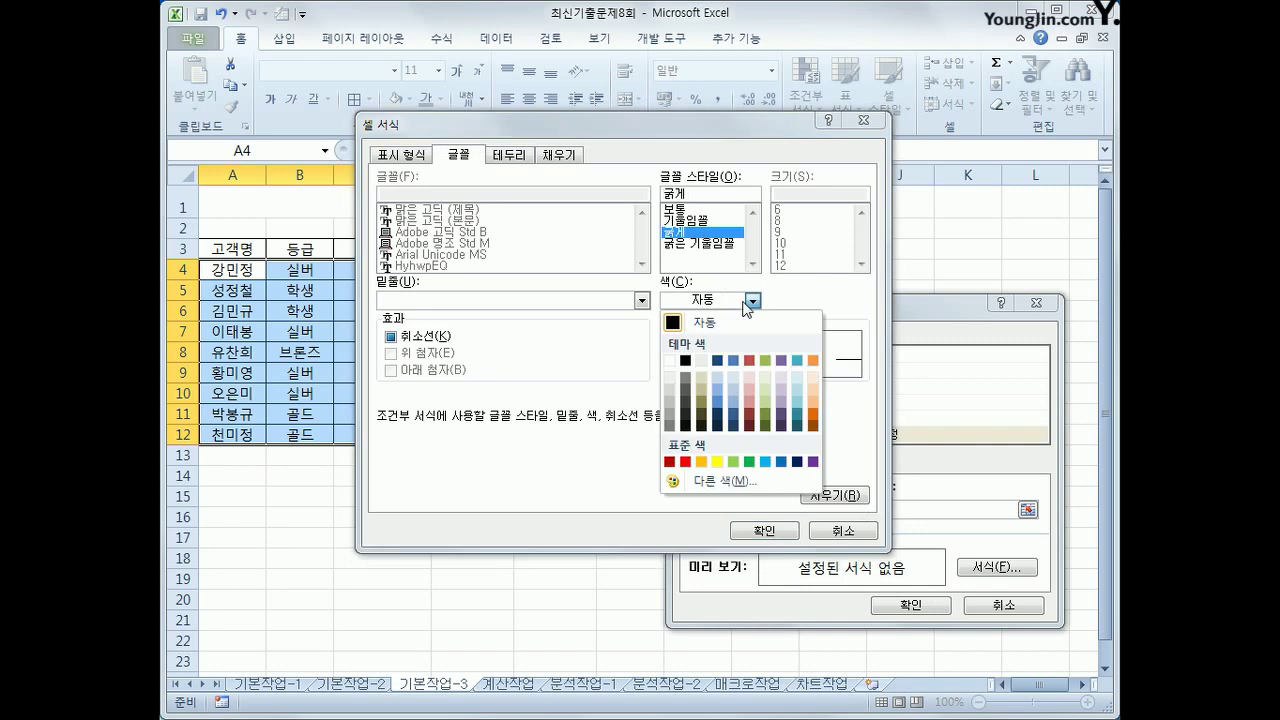
left_click(688, 462)
left_click(766, 536)
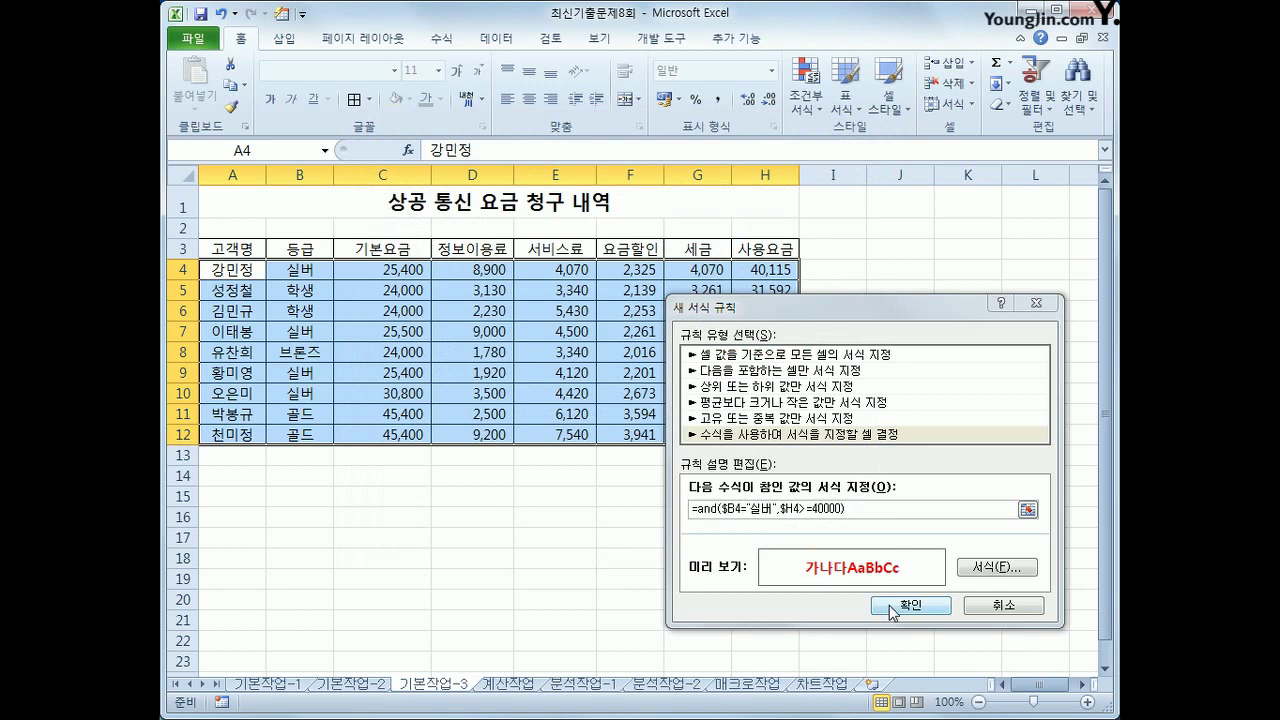
left_click(891, 606)
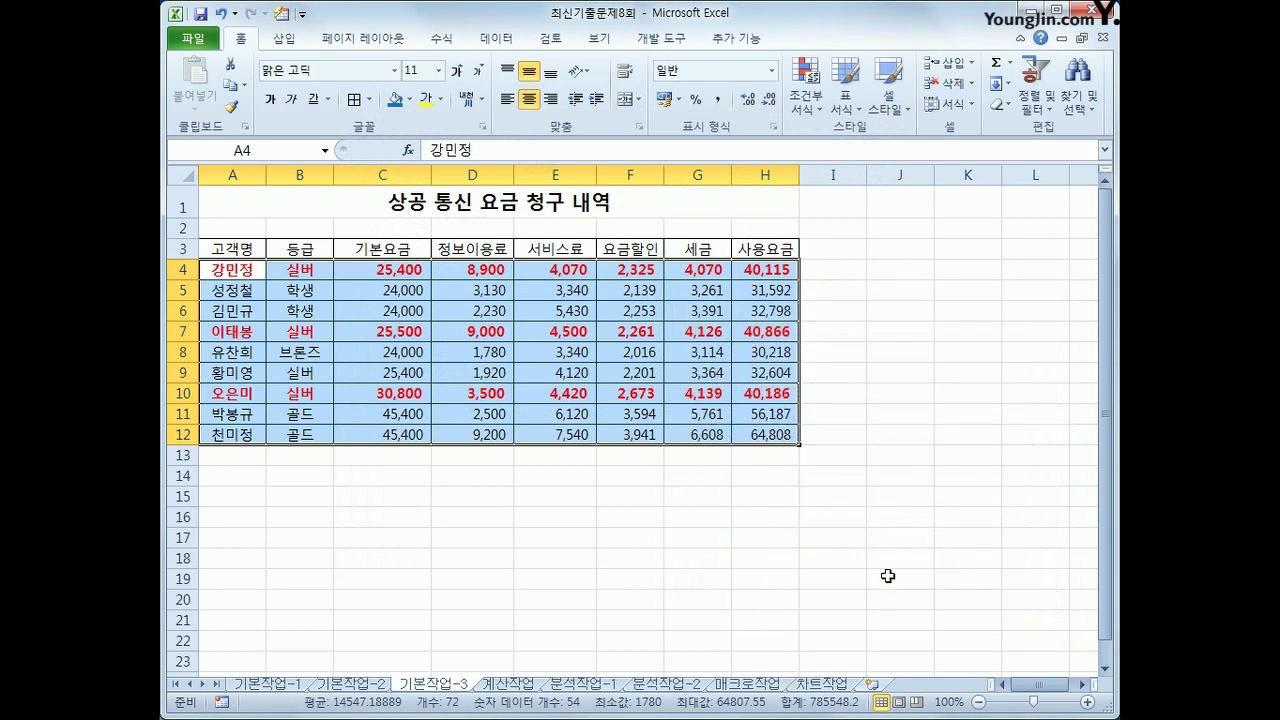
left_click(783, 435)
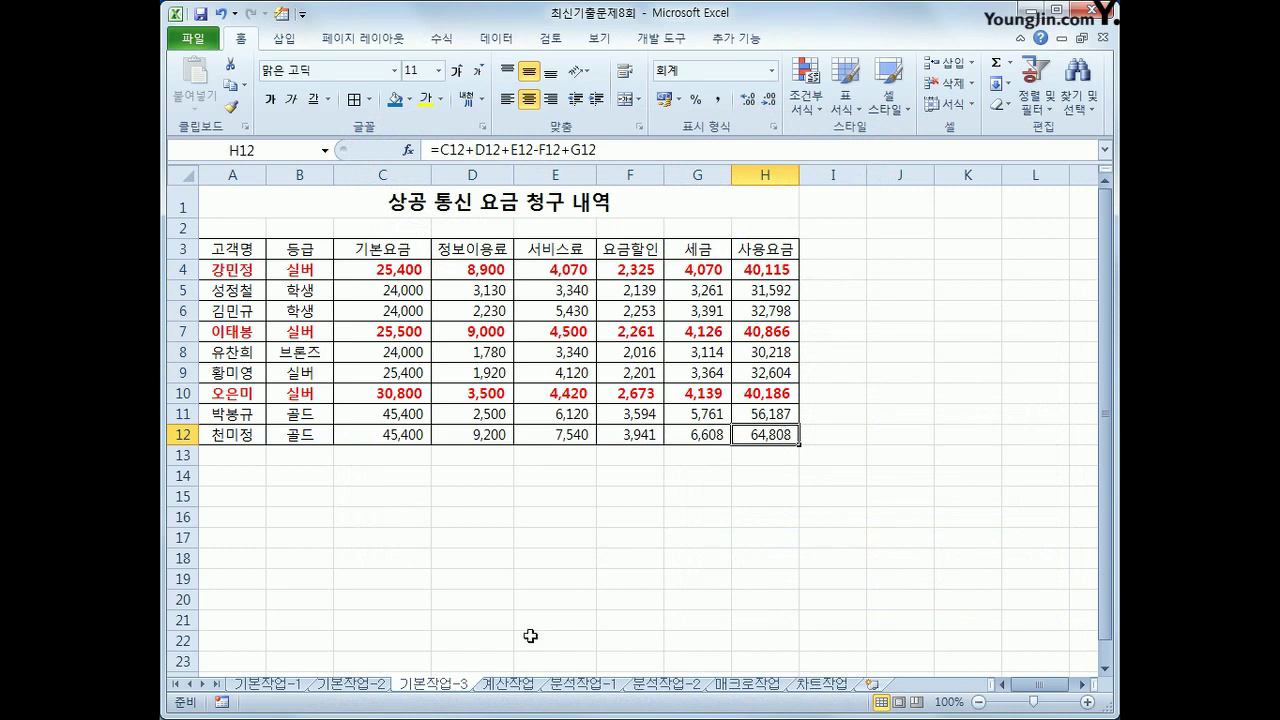
On the 계산작업 sheet, start the 나이 formula in E3 with the current year as =YEAR(TODAY())
left_click(508, 684)
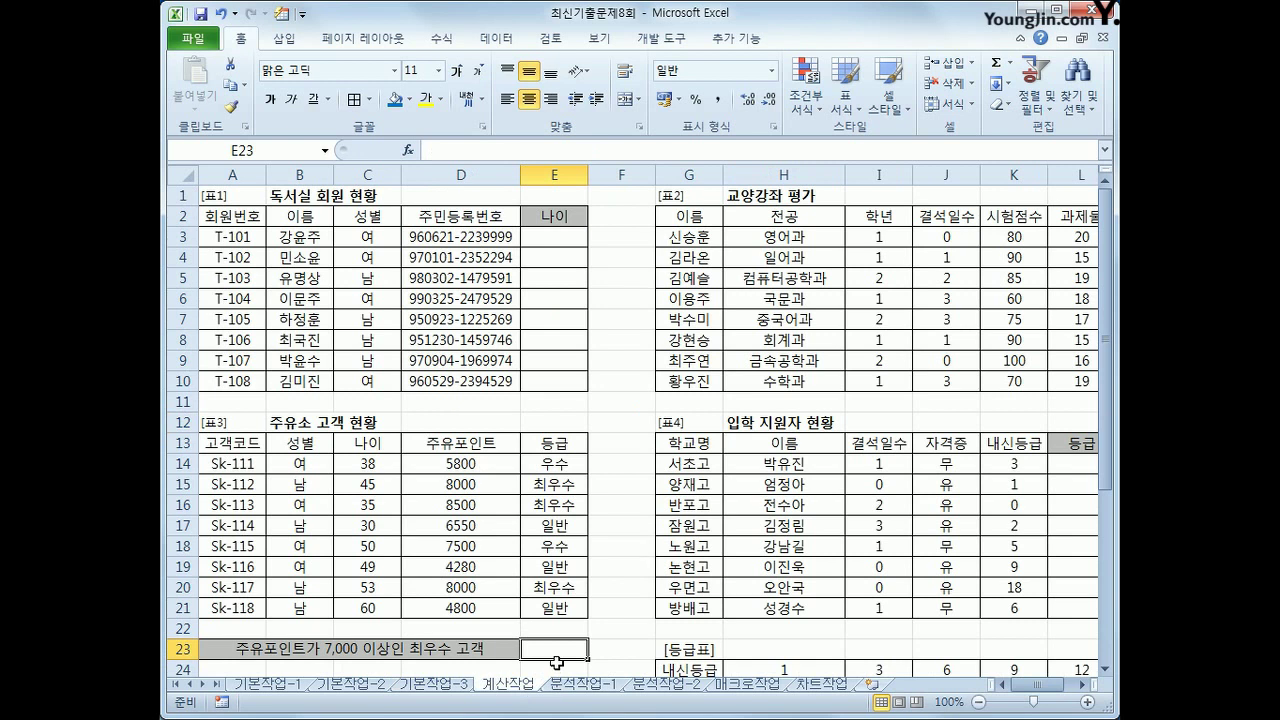
left_click(545, 236)
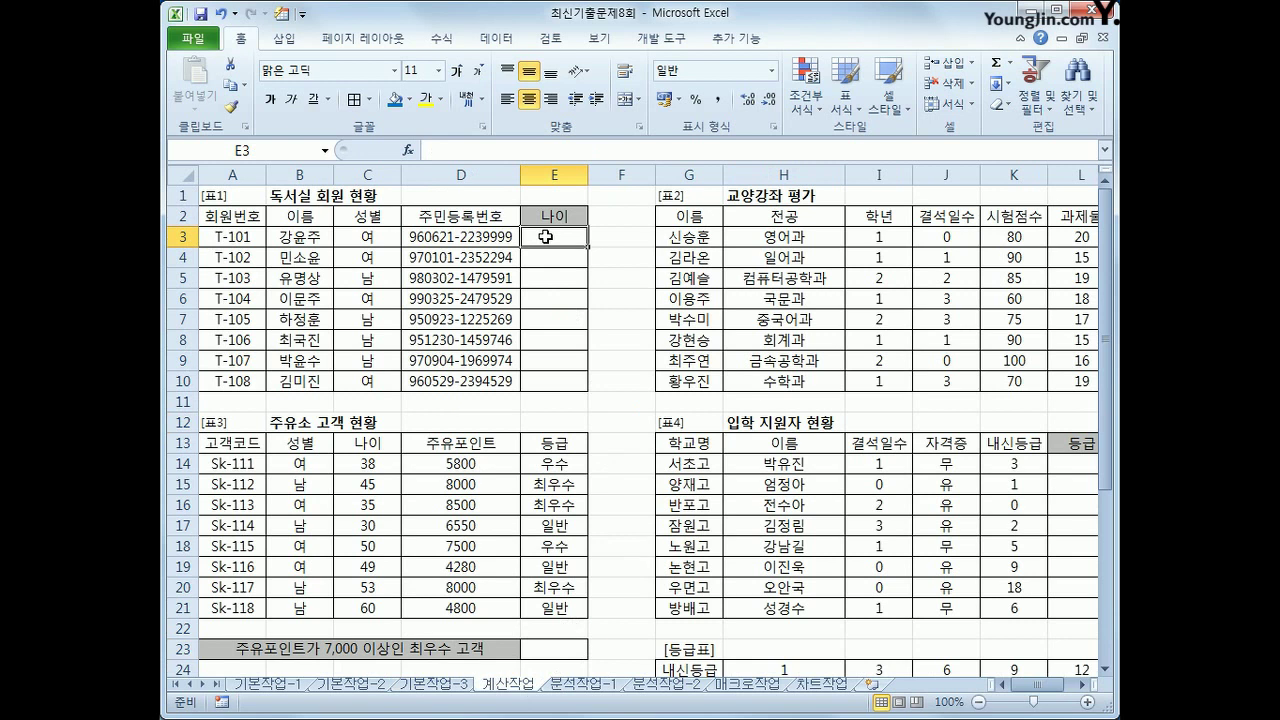
left_click(464, 237)
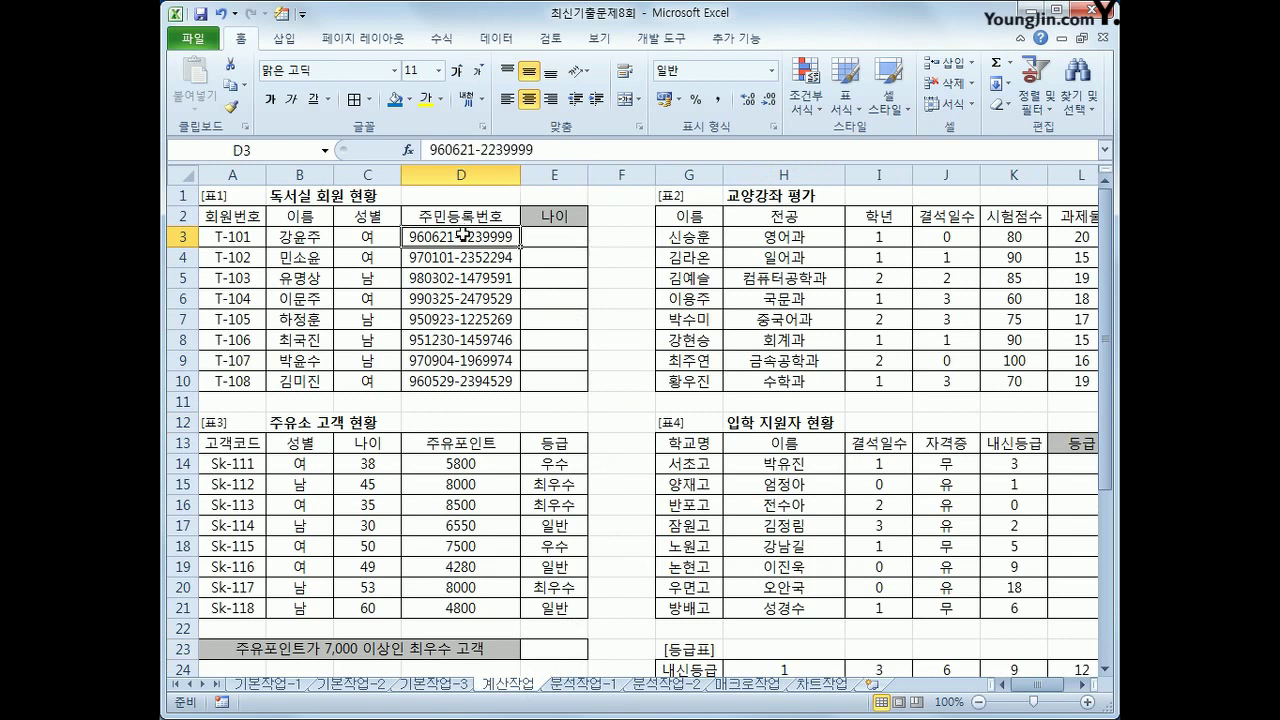
left_click(555, 237)
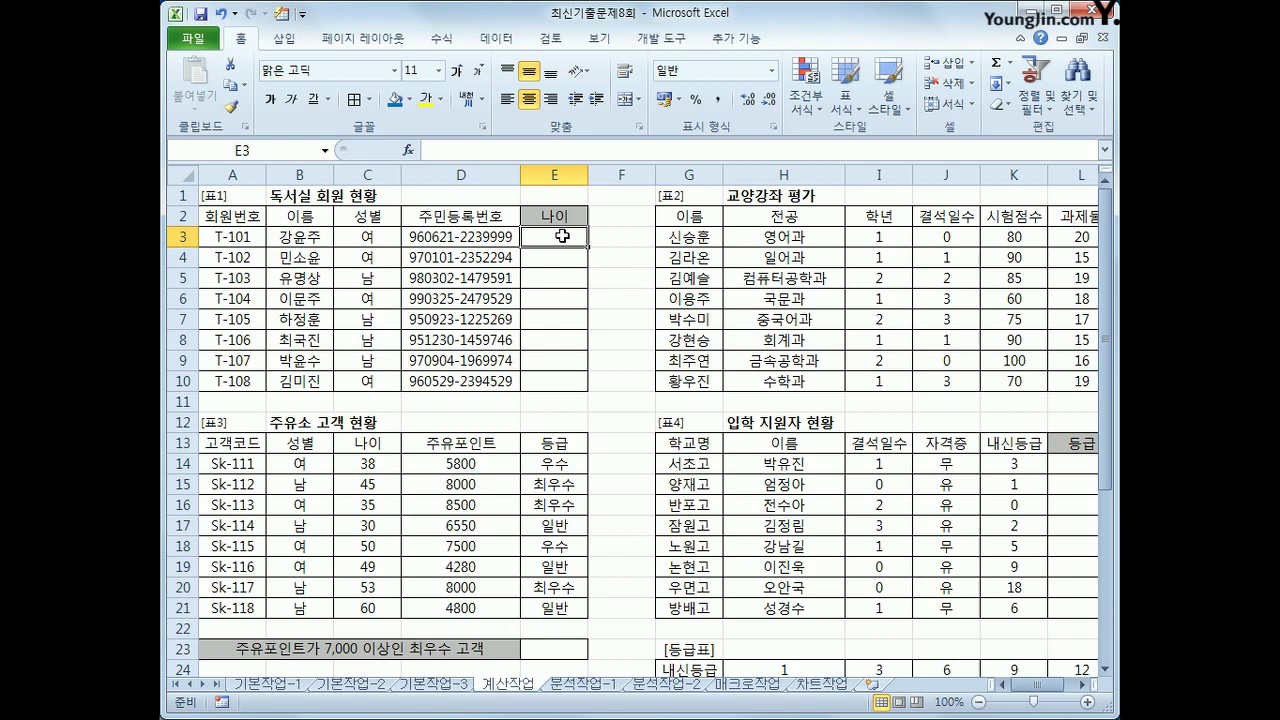
type("=")
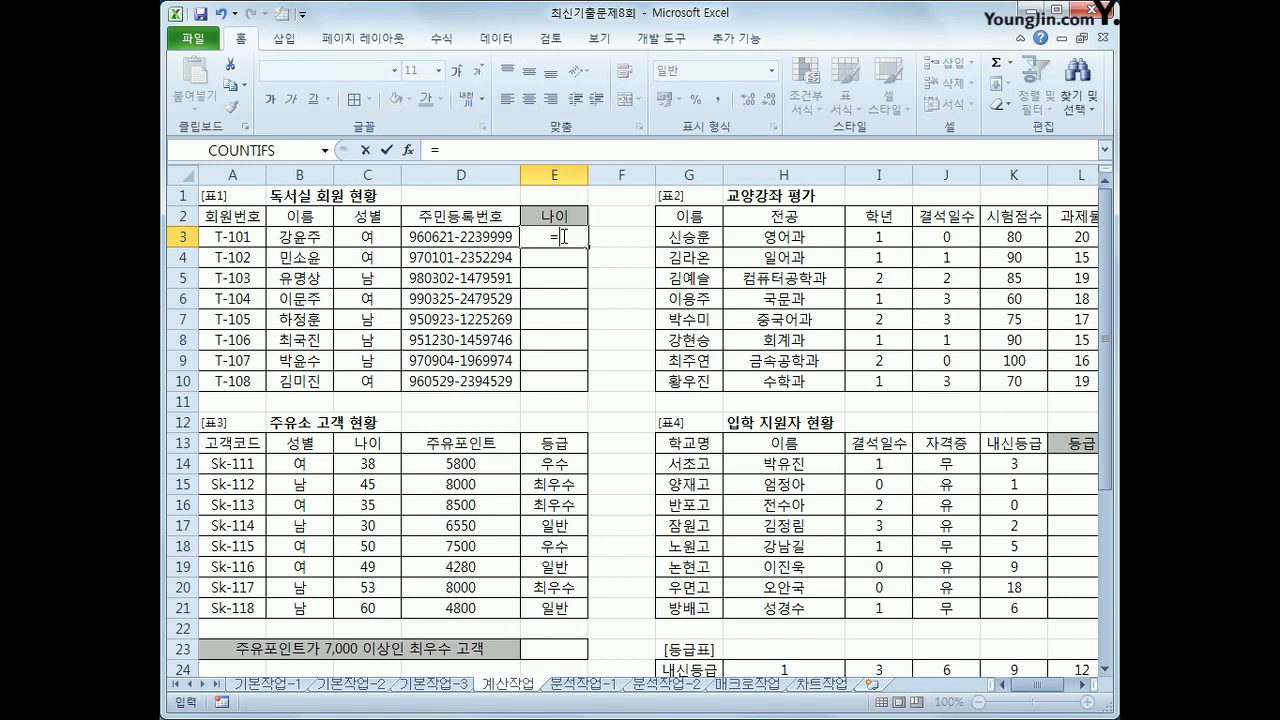
type("ㅛ")
key("BackSpace")
type("y")
key("Tab")
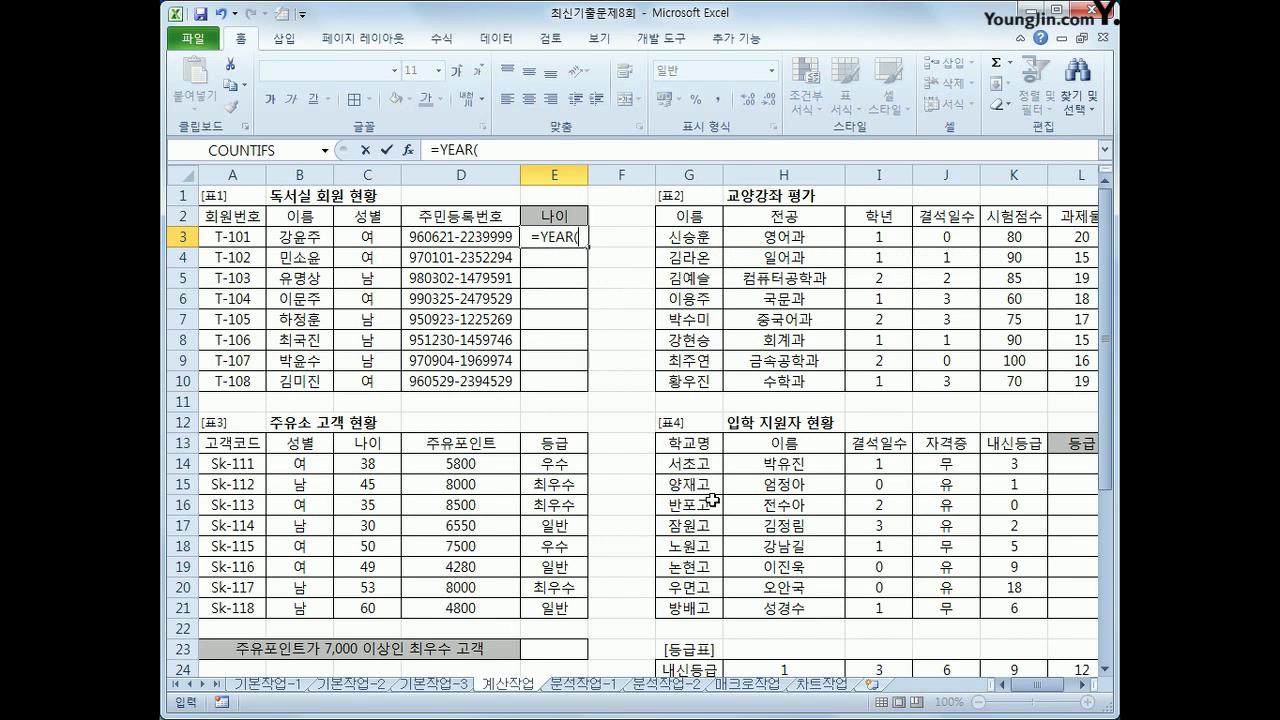
type("to")
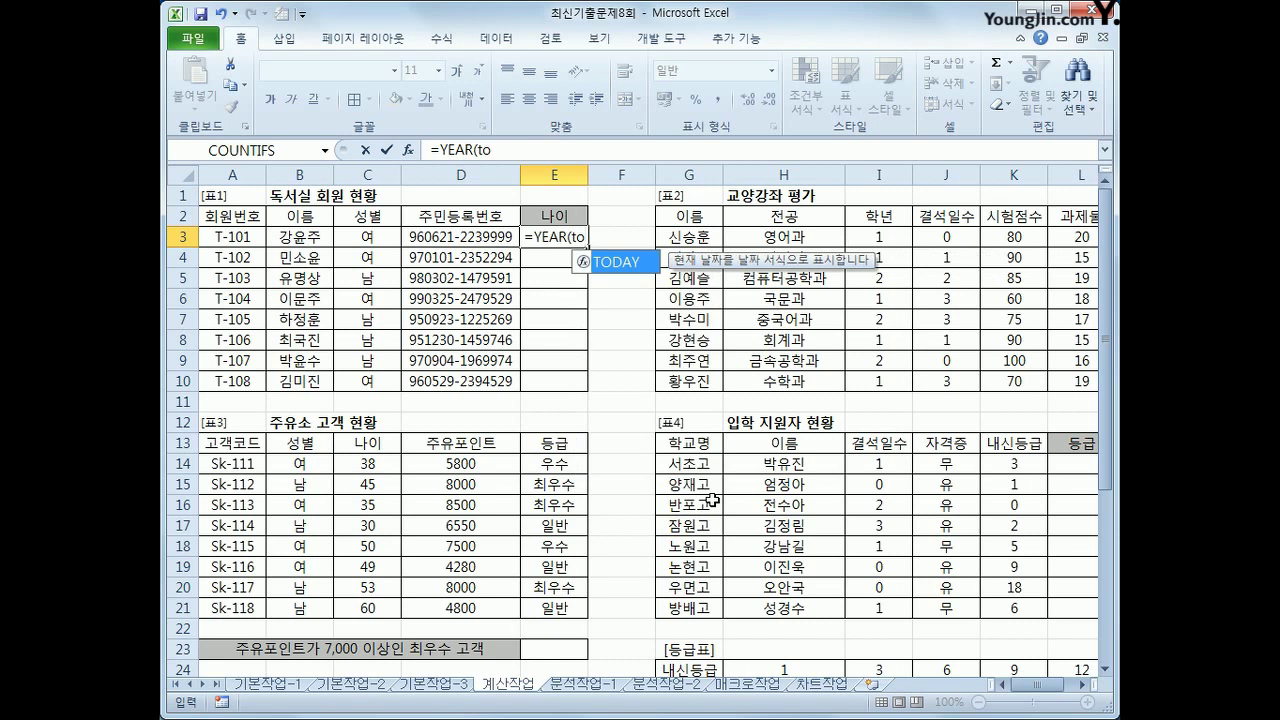
key("Tab")
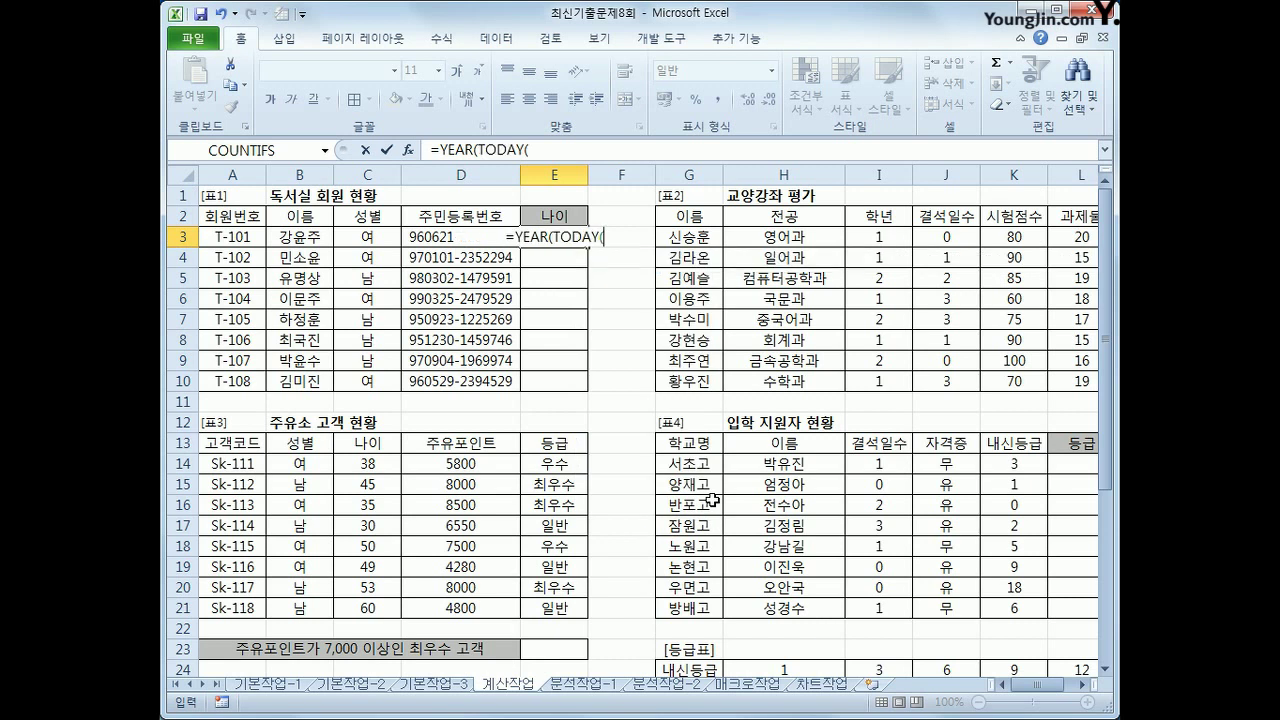
type("))")
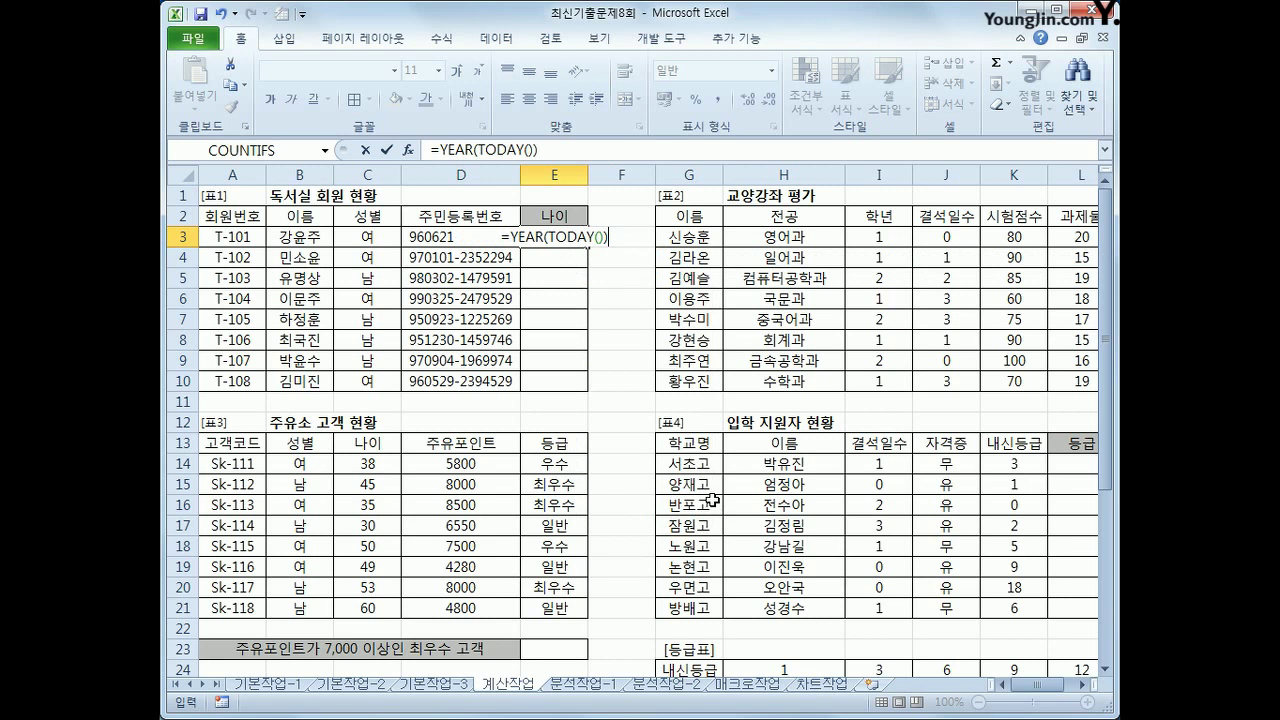
Complete the age formula by subtracting LEFT(D3,2) and 1900, and fill it down to E10
type("-")
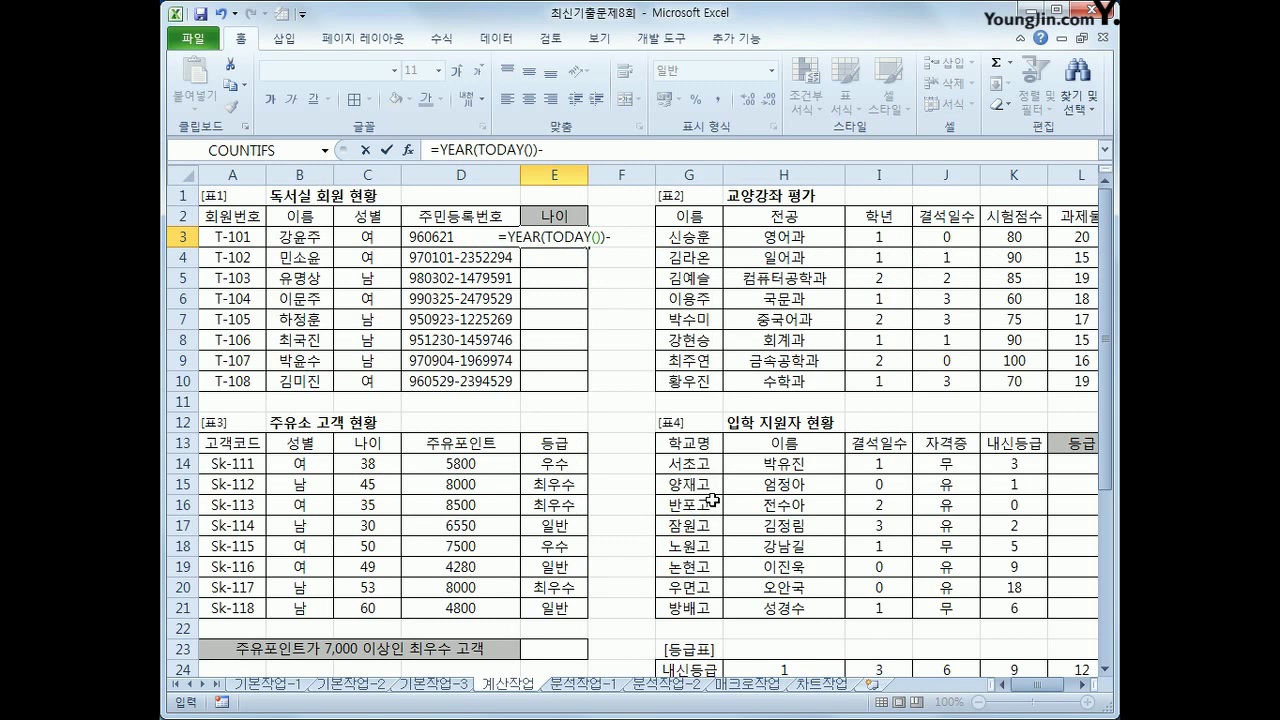
type("lef")
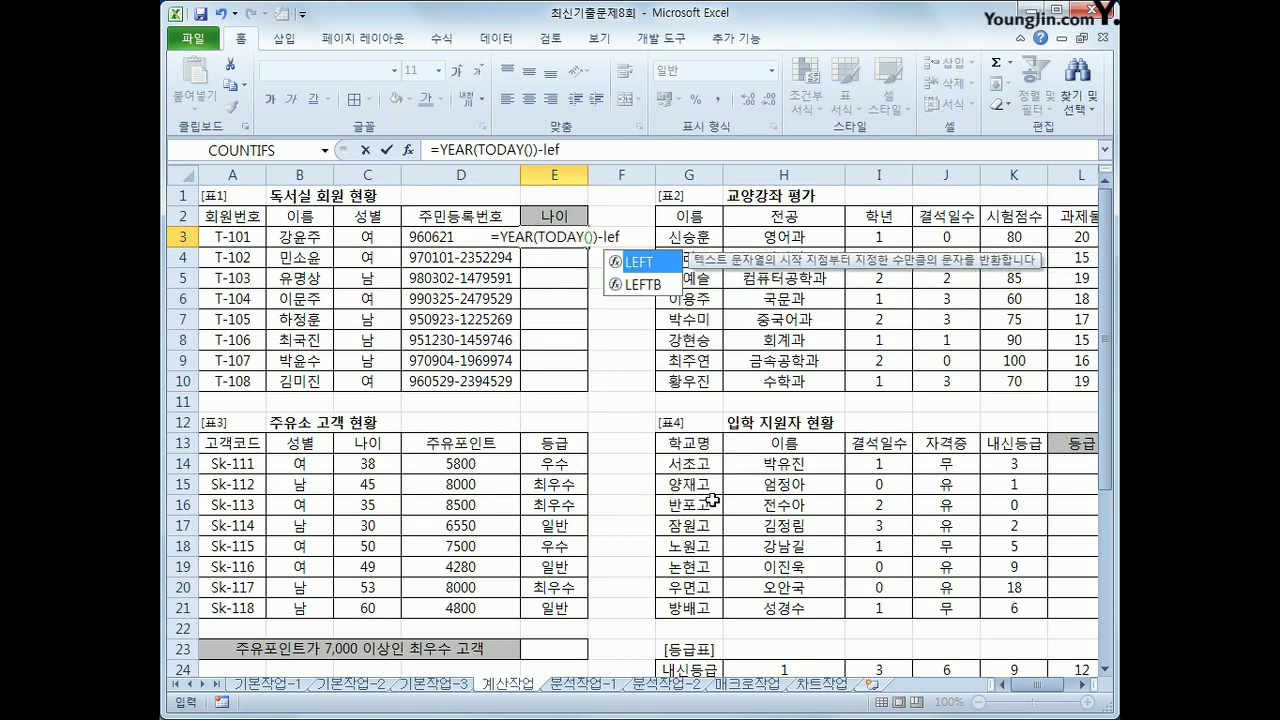
key("Tab")
key("Left")
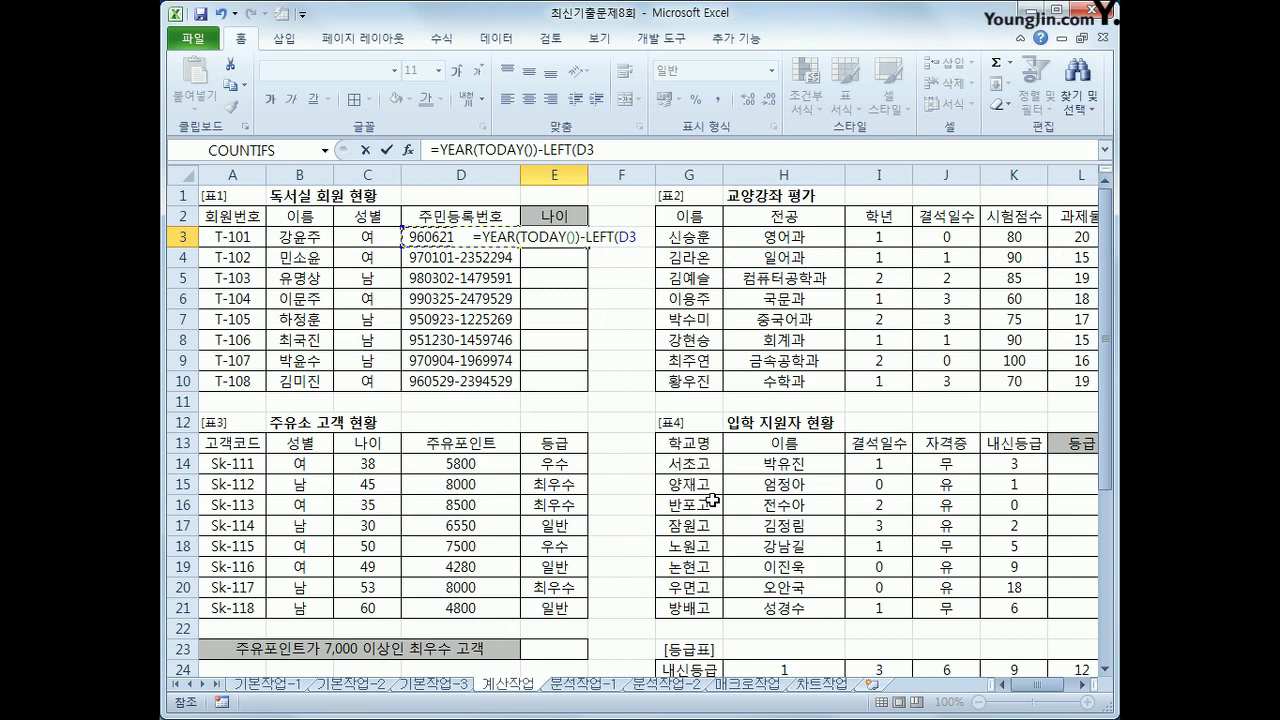
type(",2")
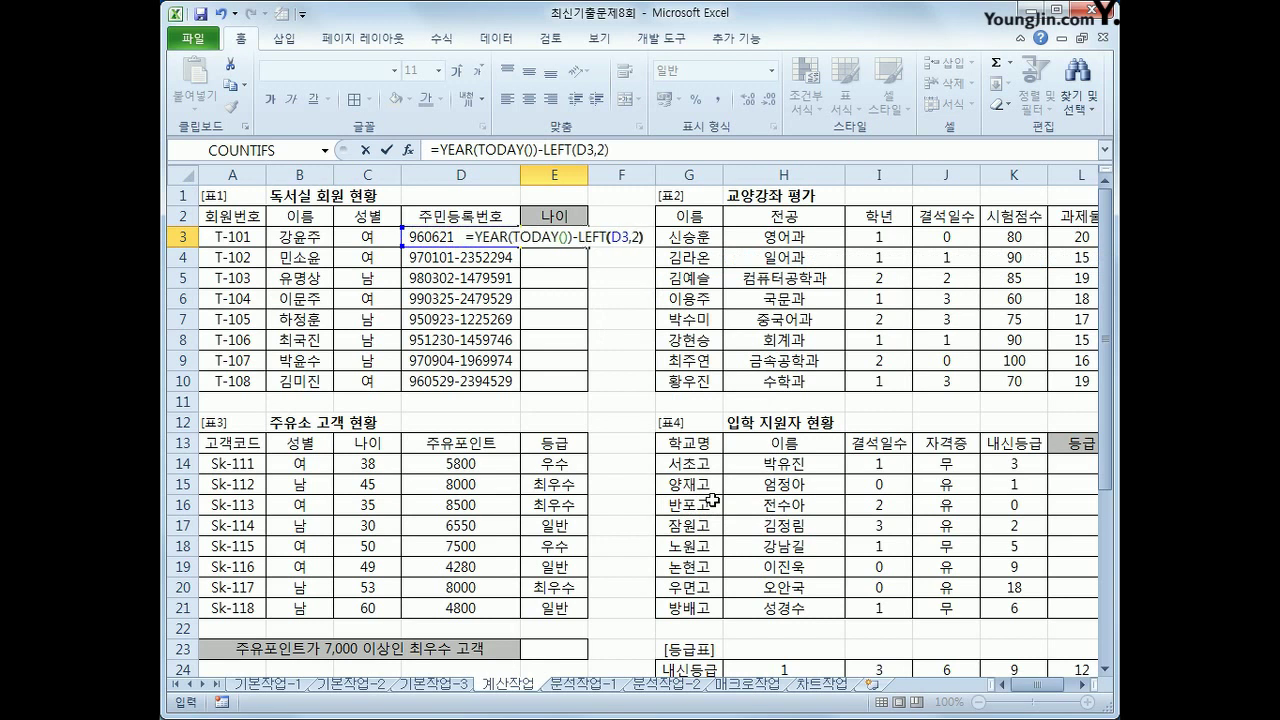
type("-")
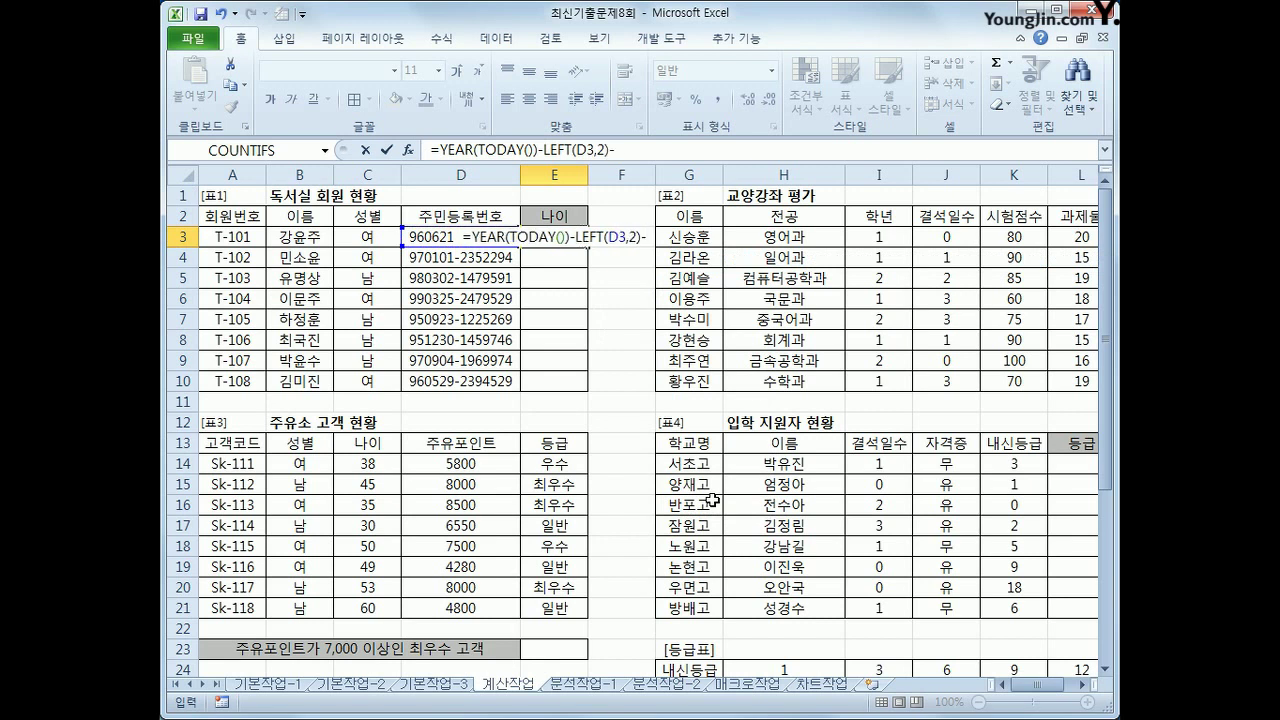
type("1900")
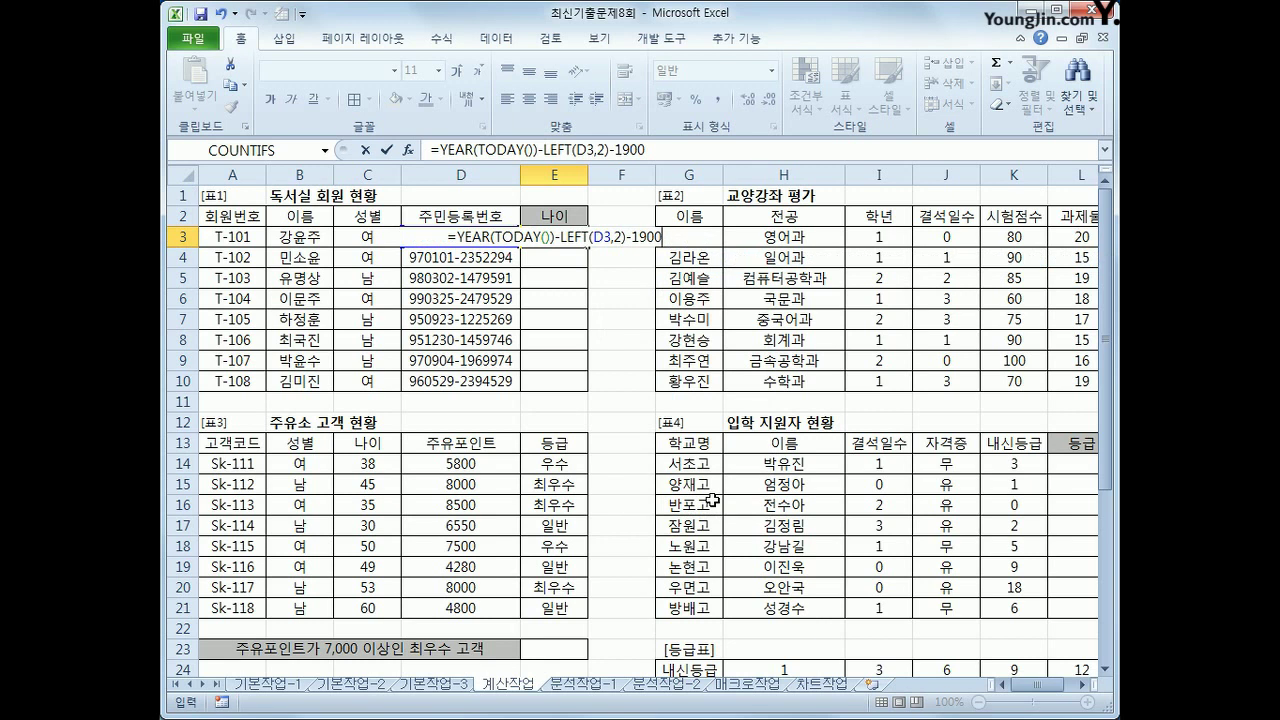
key("Return")
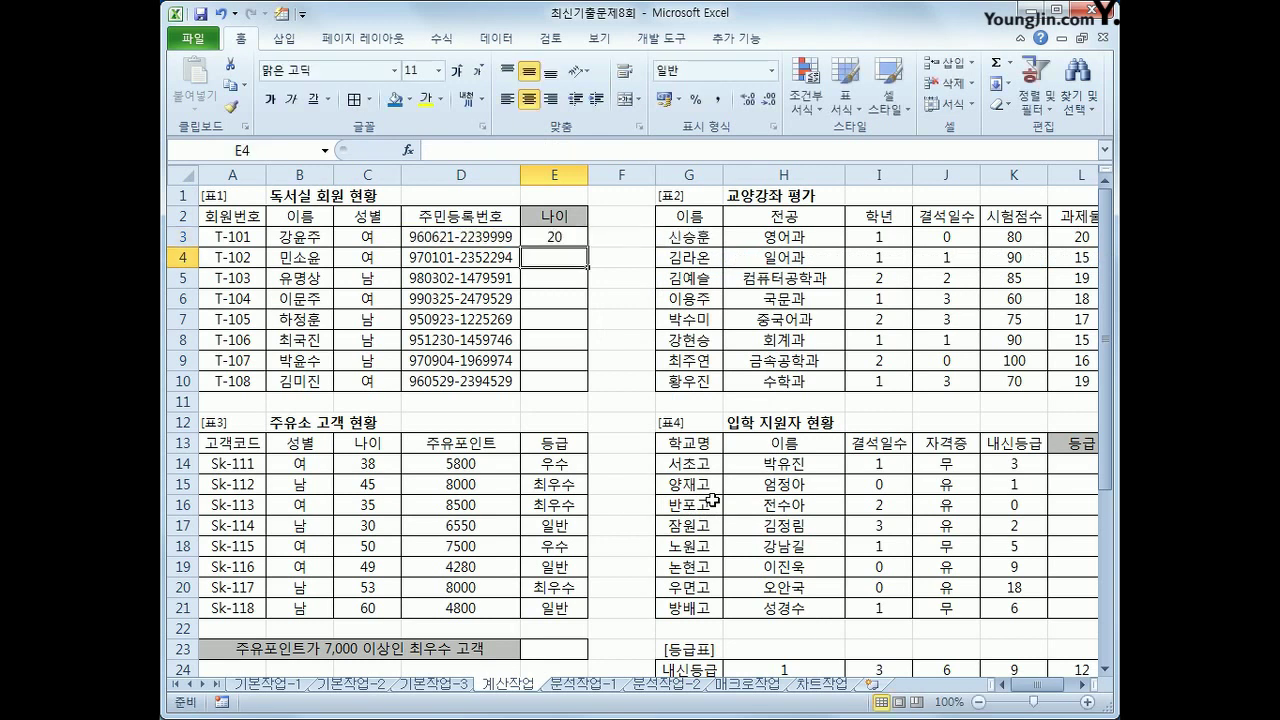
left_click(570, 238)
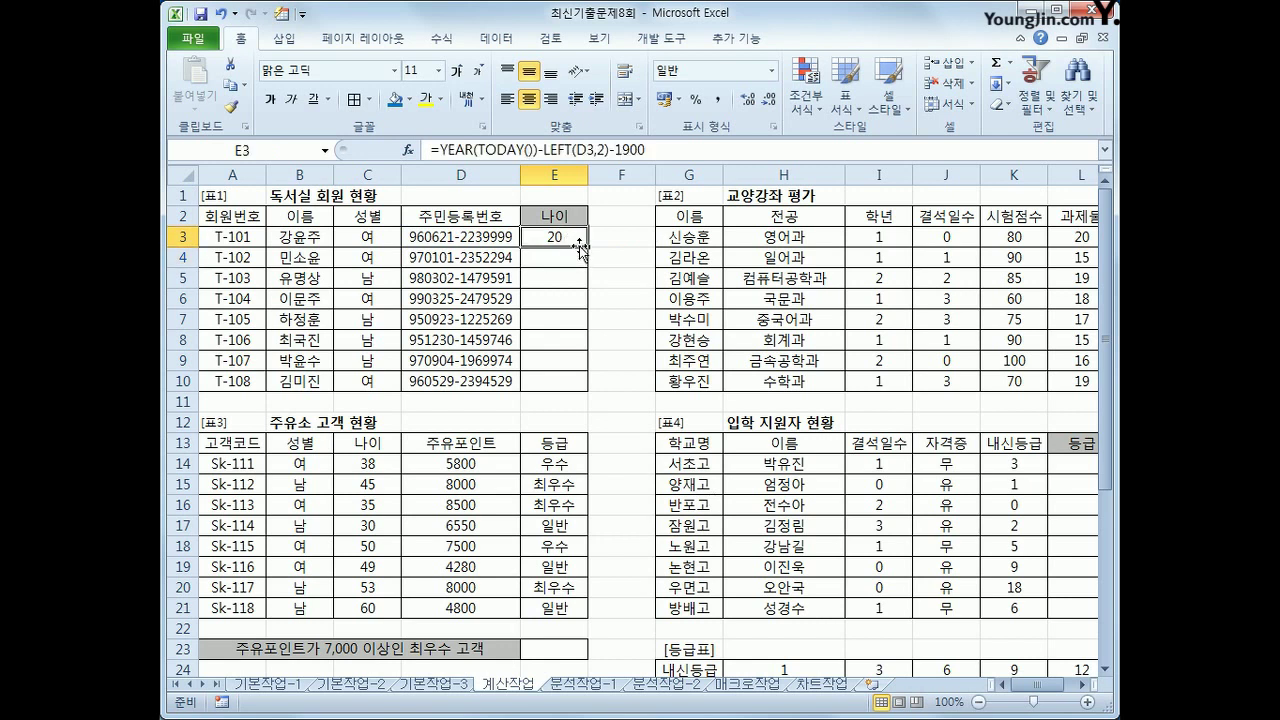
left_click_drag(580, 245, 576, 393)
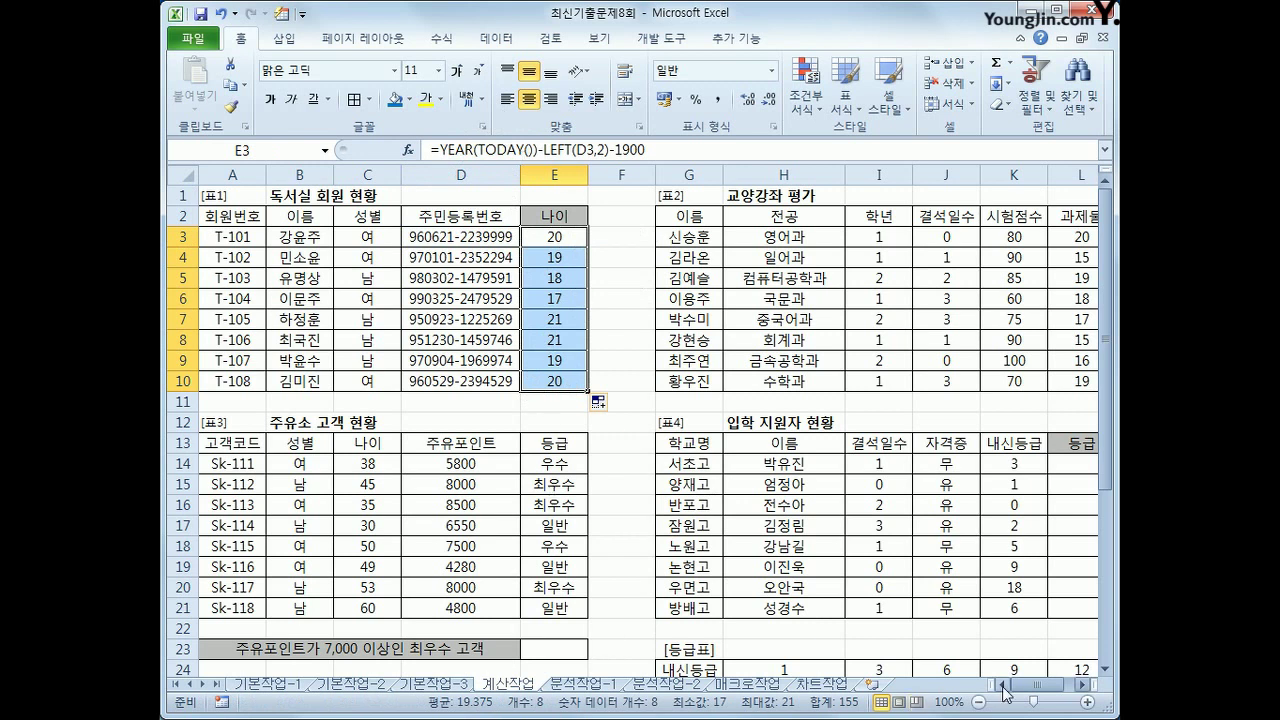
In M3 of the 교양강좌 평가 table, begin an IF formula with an AND test whose first condition is J3<=2
left_click_drag(1022, 690, 1037, 692)
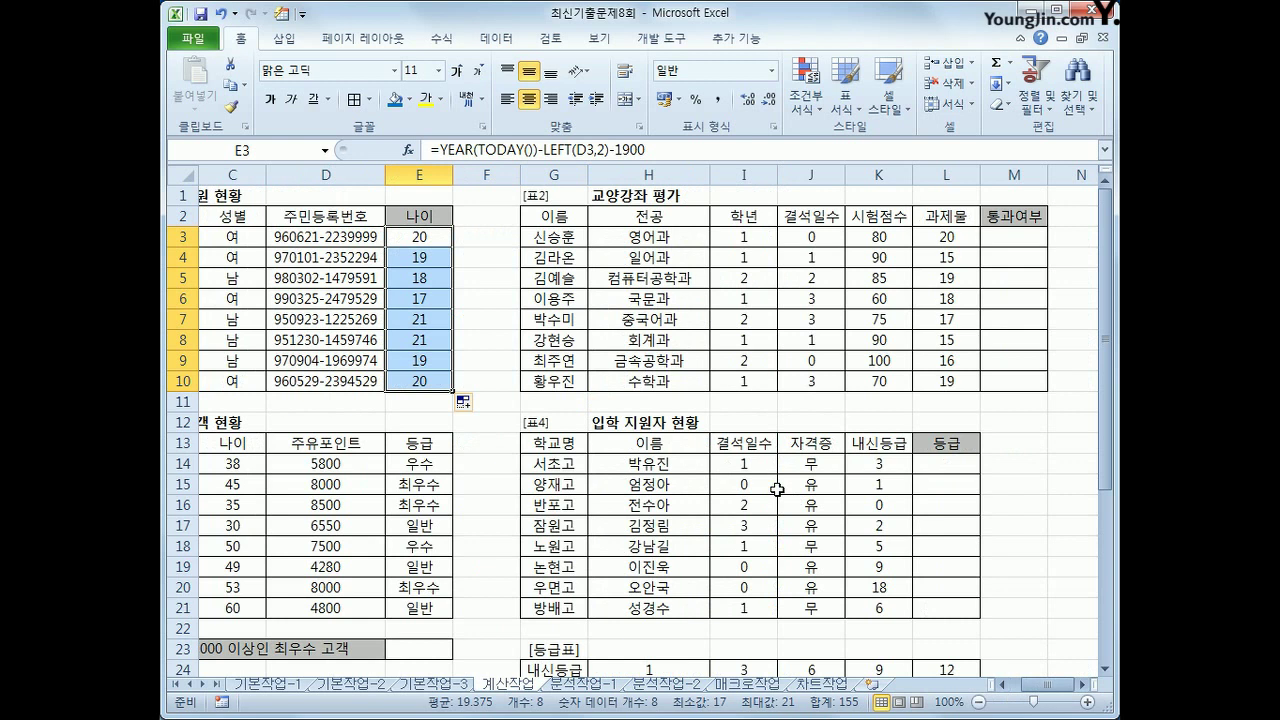
left_click(1002, 245)
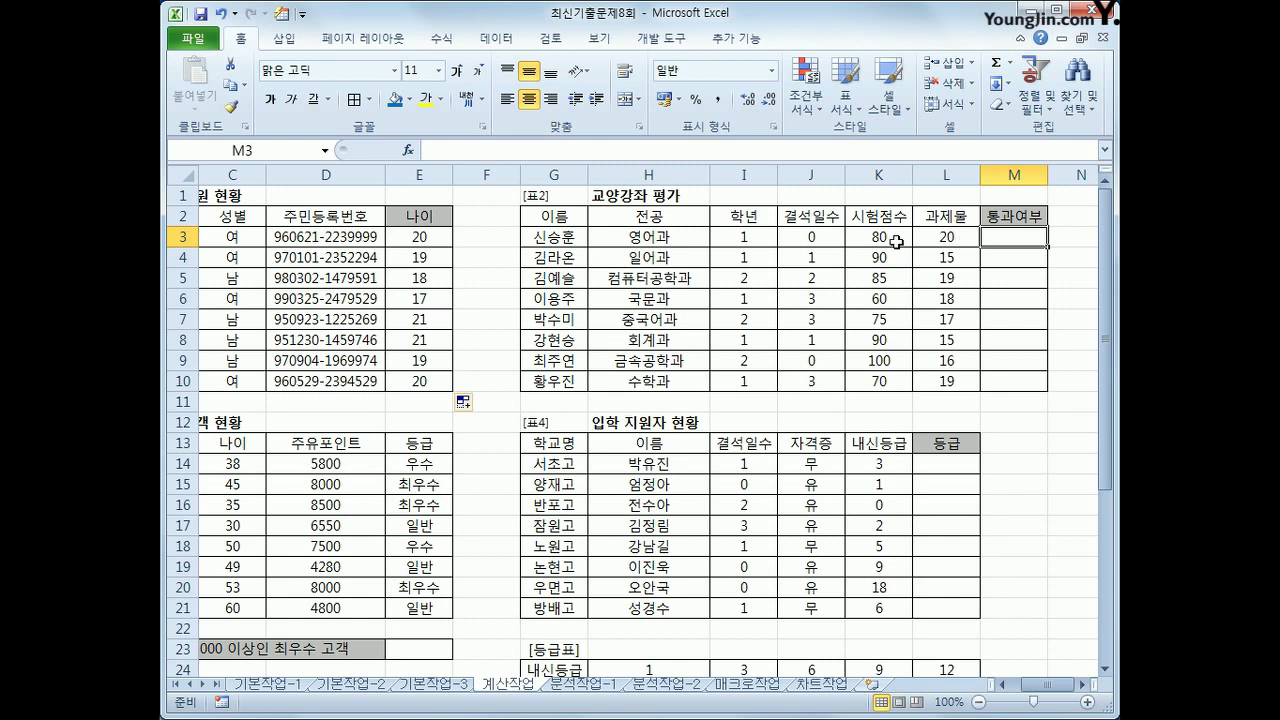
left_click(847, 235)
left_click(818, 236)
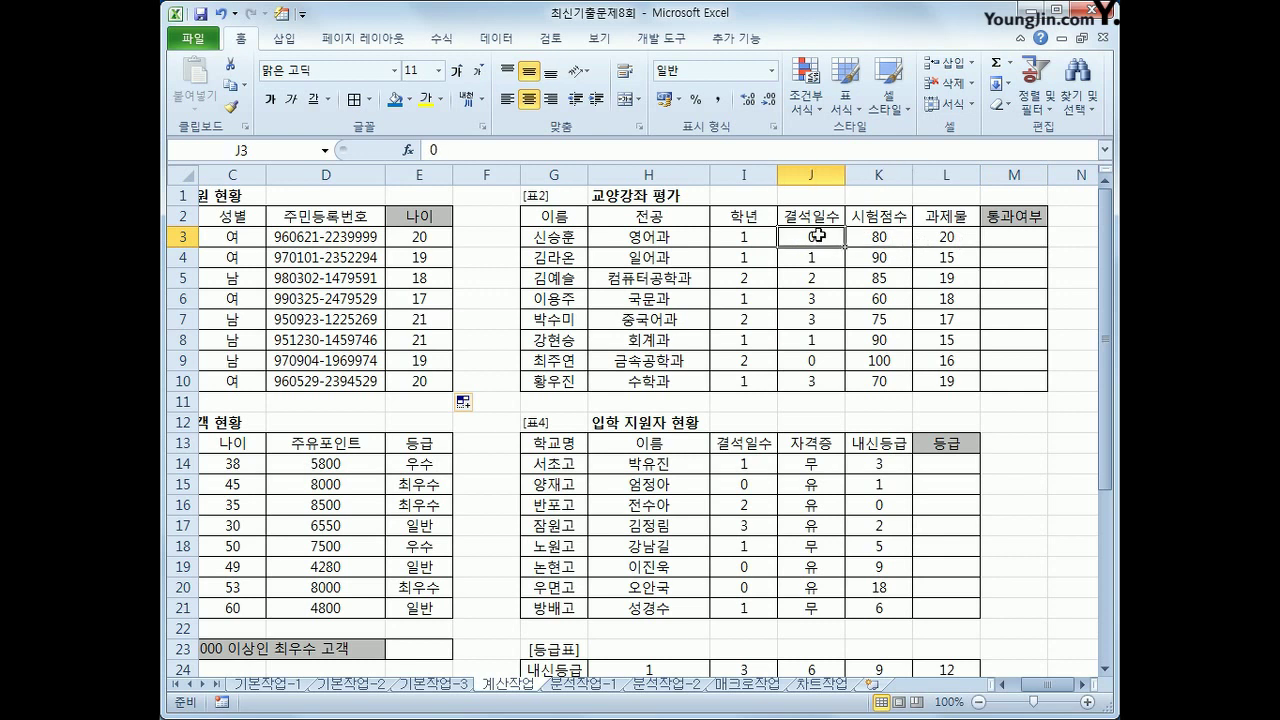
left_click(865, 235)
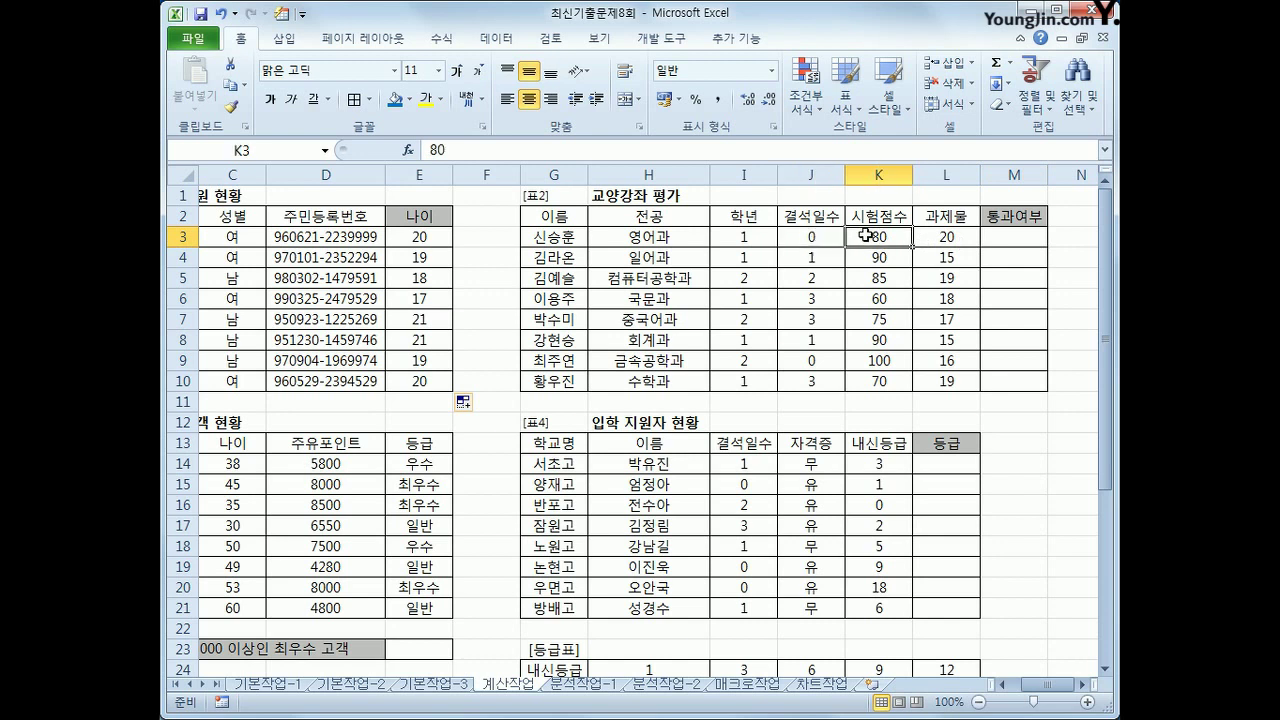
left_click(944, 240)
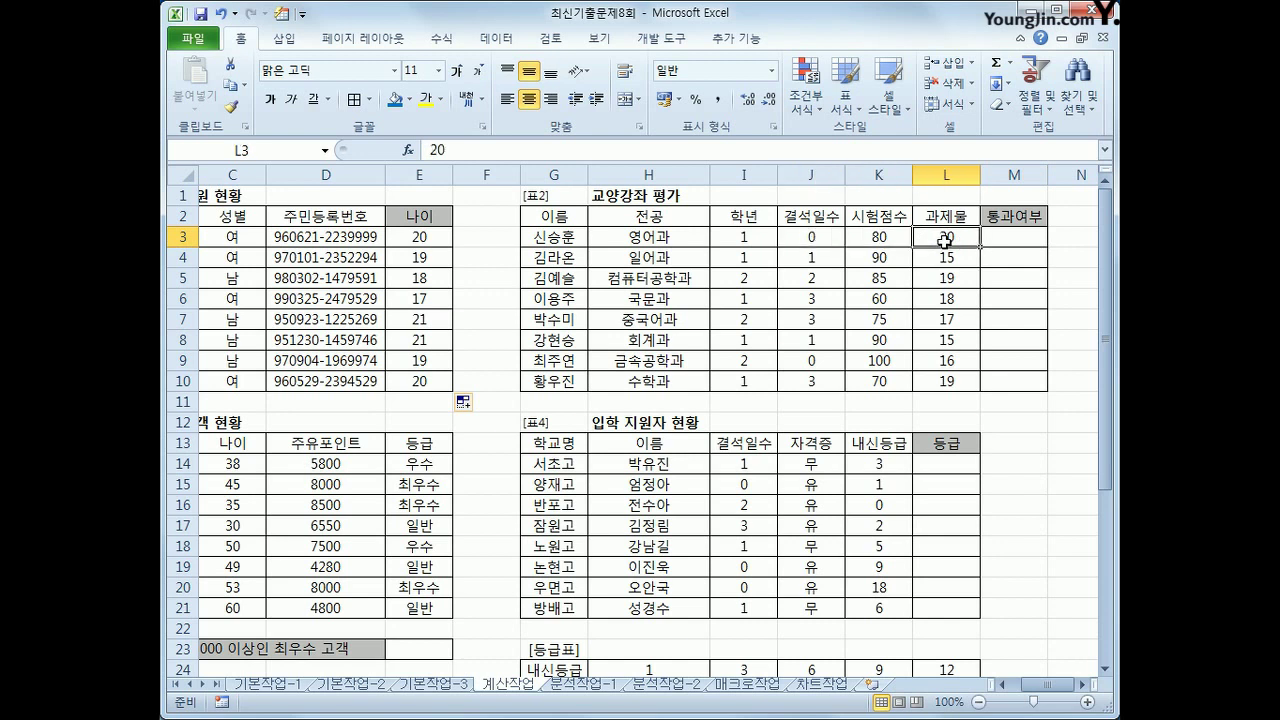
left_click(995, 242)
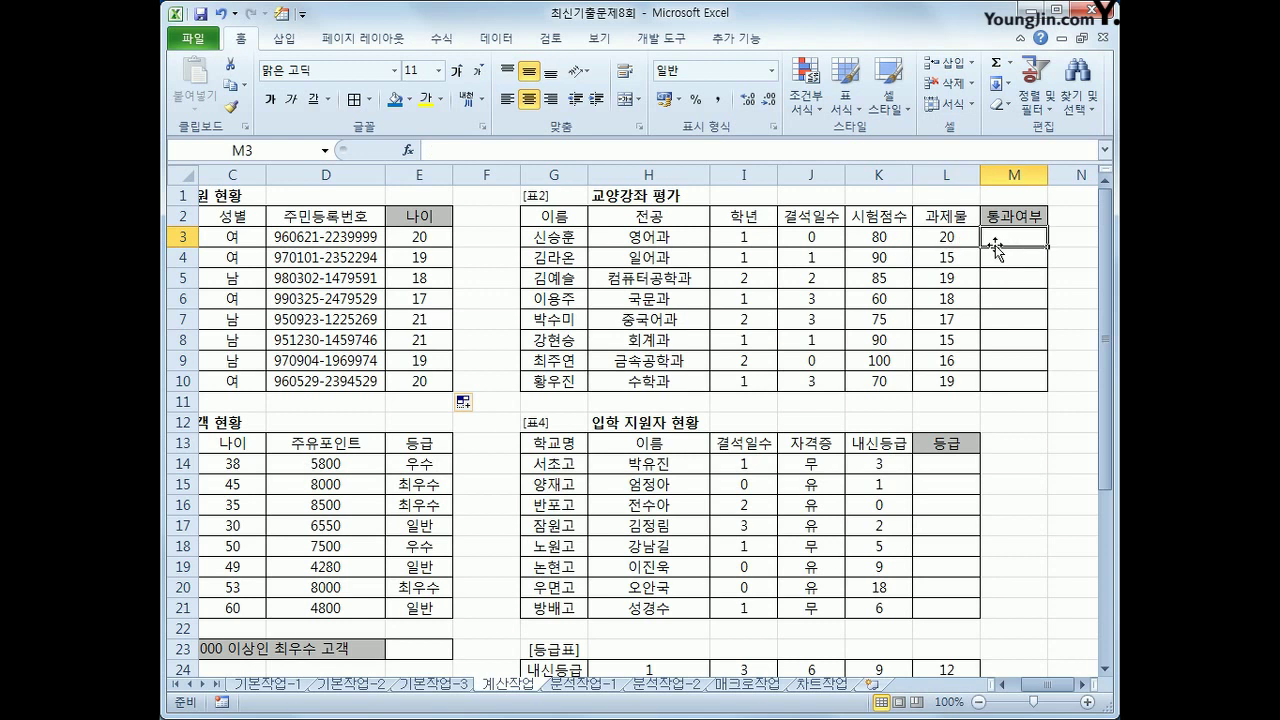
type("=ㅑ")
key("BackSpace")
key("Hangul")
type("if(and(")
key("Left")
key("Left")
key("Left")
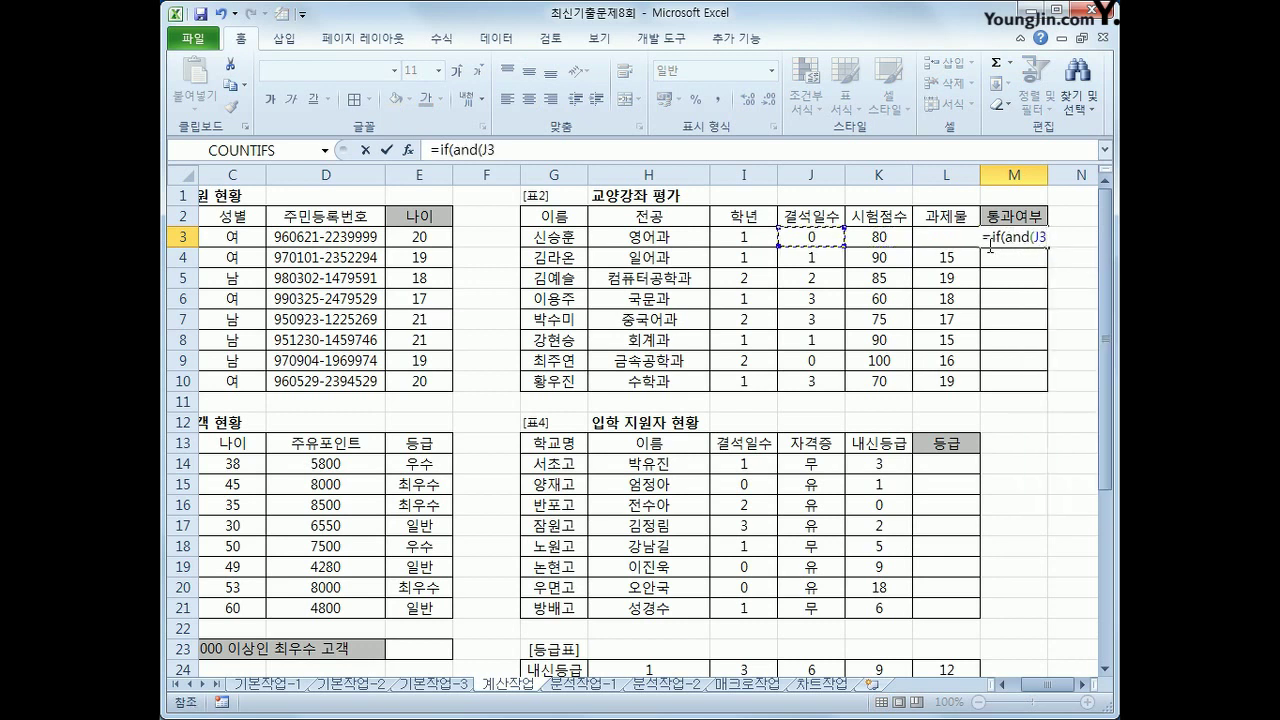
type("<=2,")
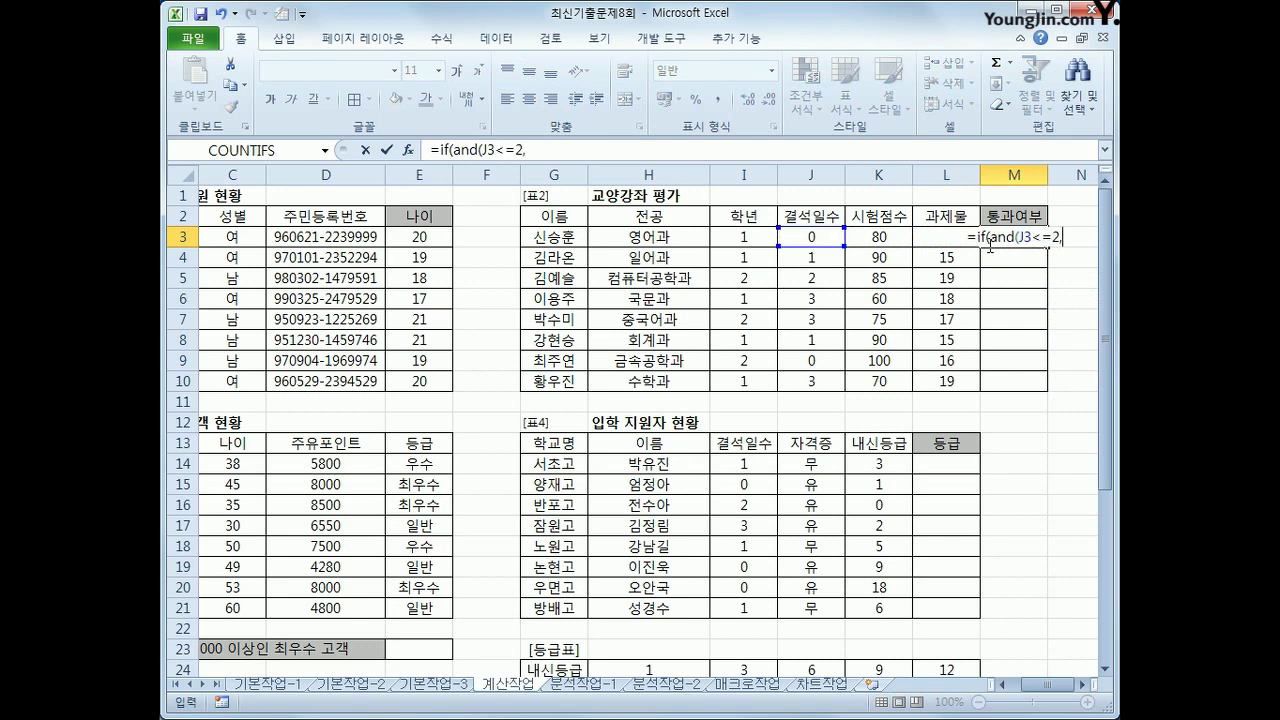
Add OR(K3>=80,L3>=19) as the second condition of the AND test and close the test
type("or(")
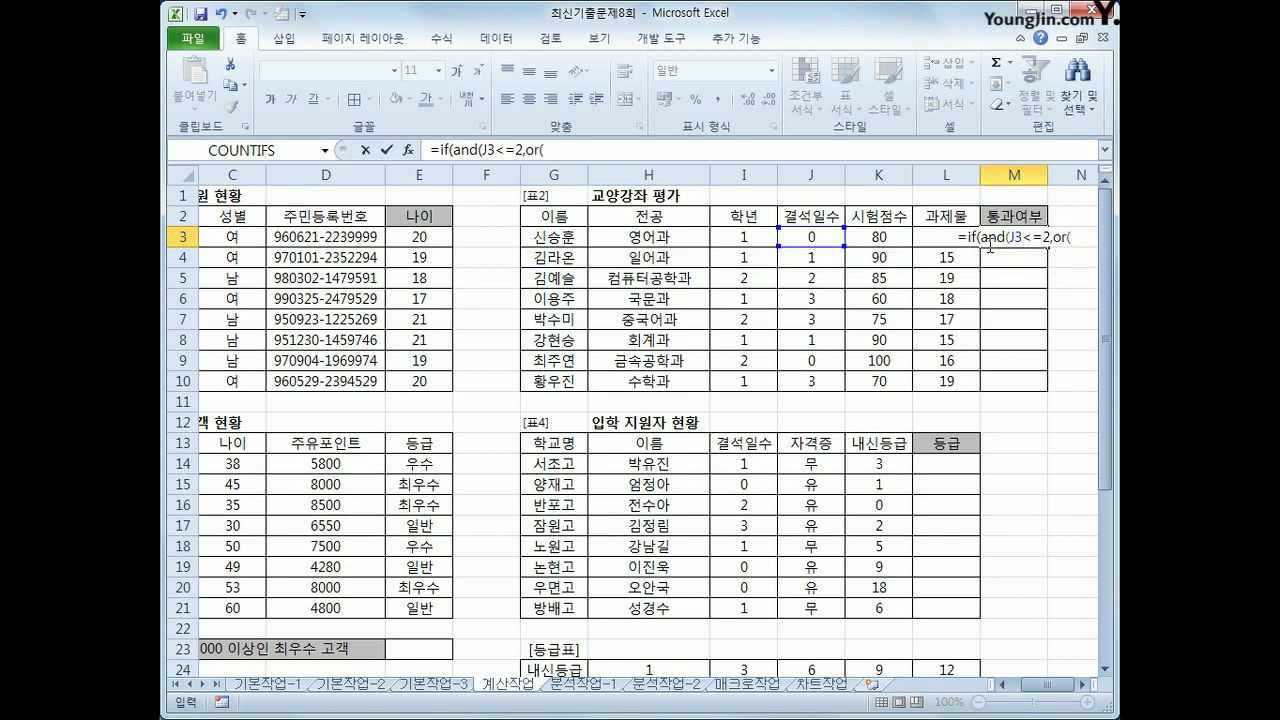
key("Left")
key("Left")
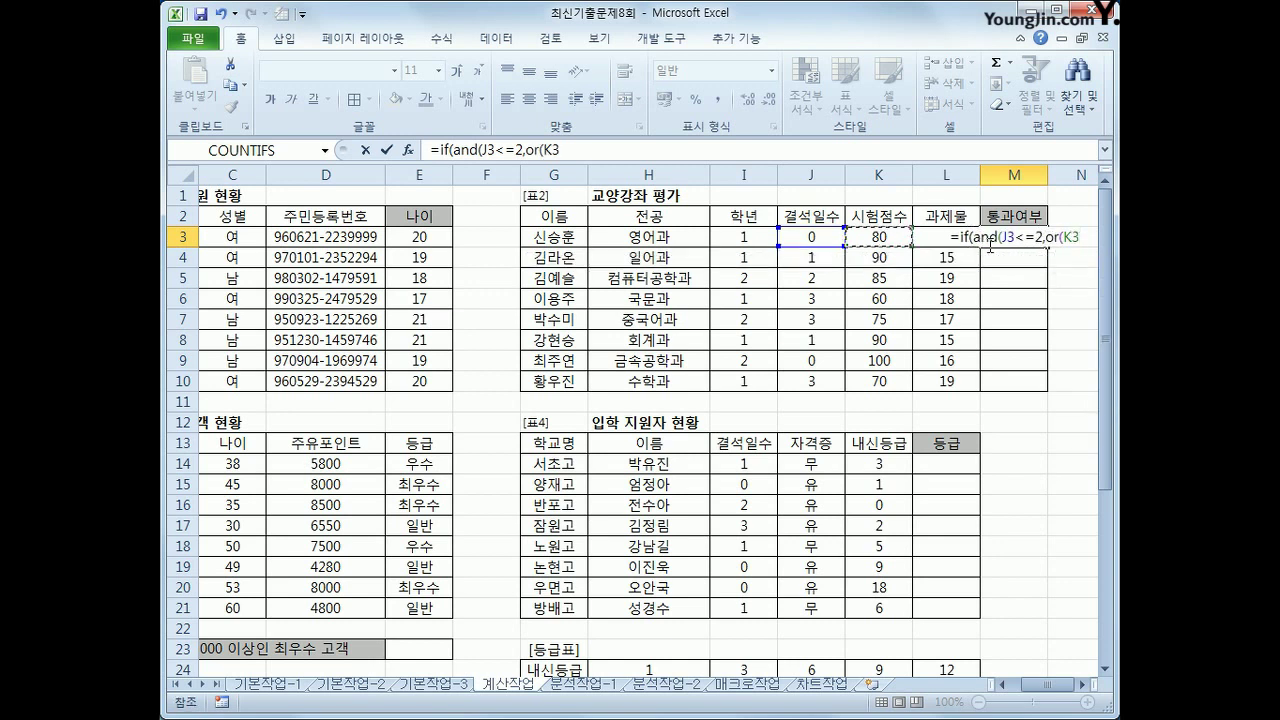
type(">=")
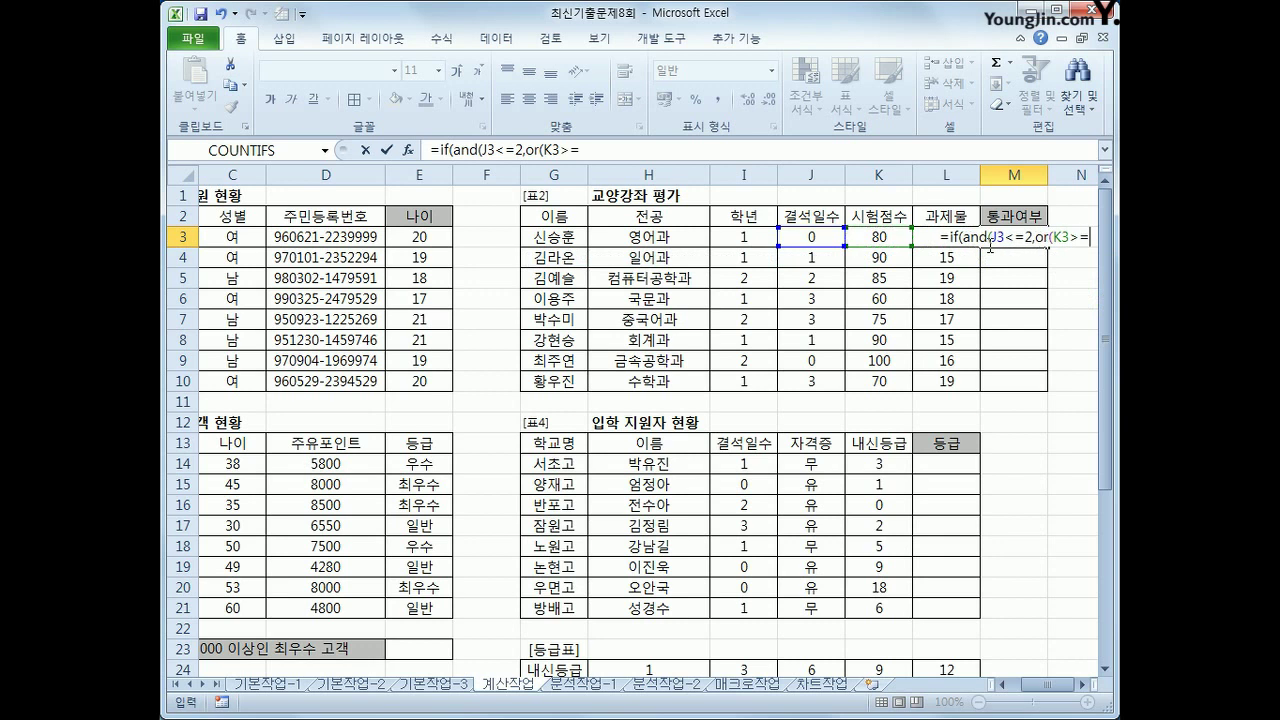
type("80,")
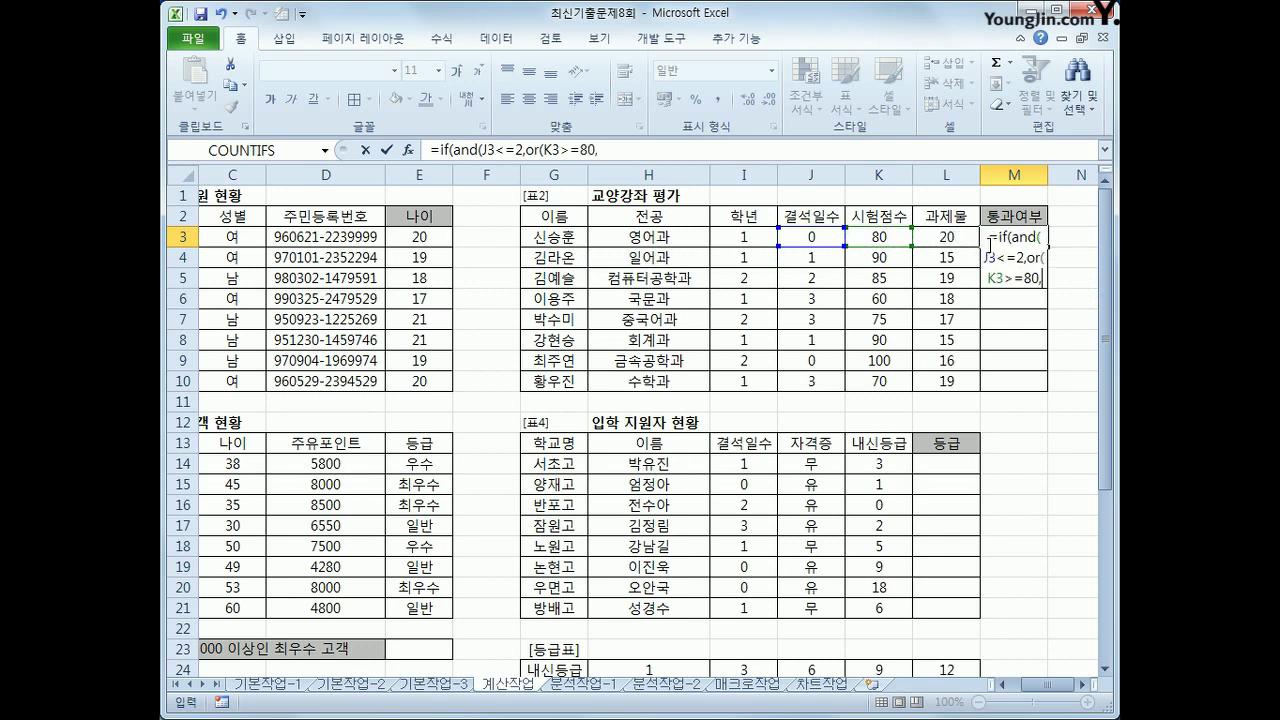
key("Left")
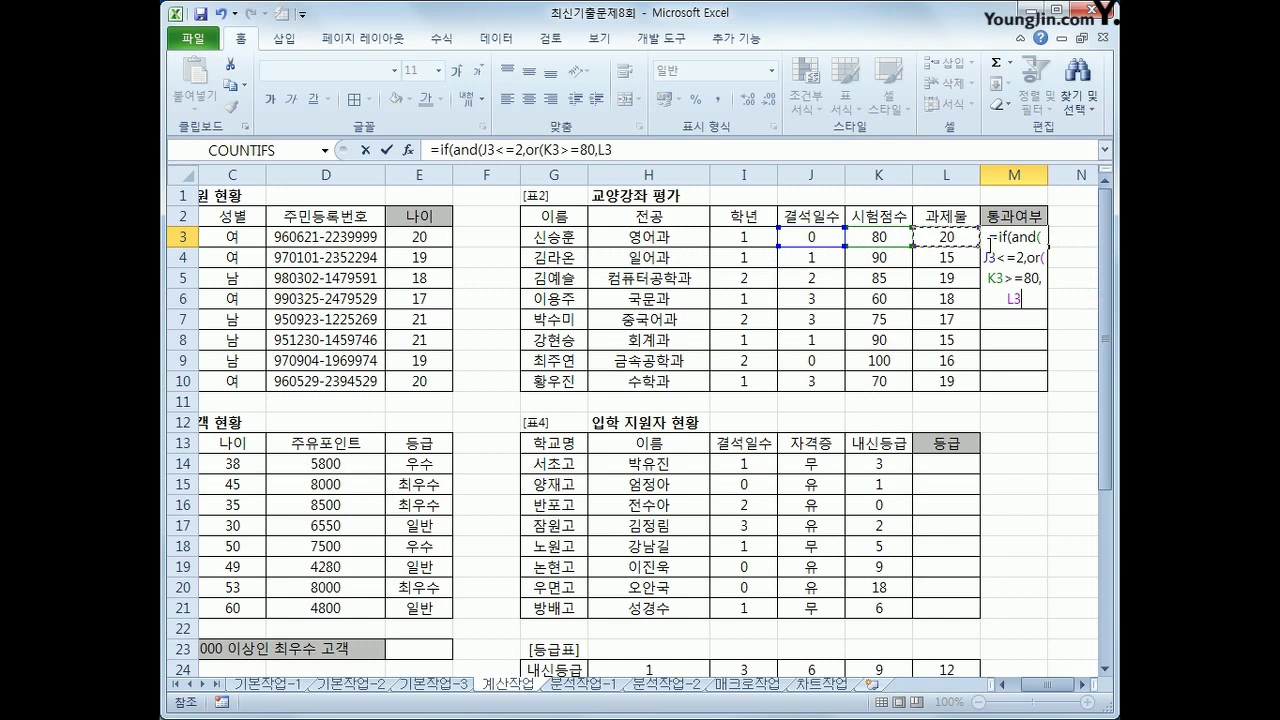
type(">=19)")
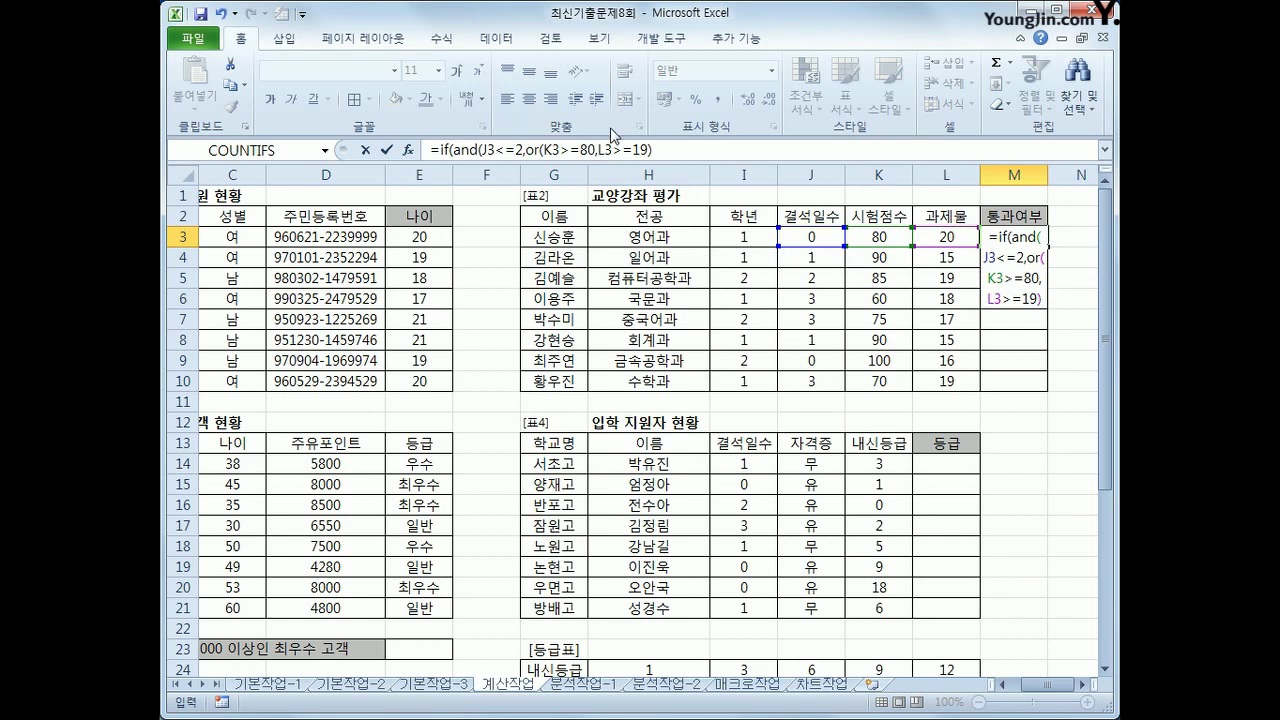
left_click(671, 150)
type(")")
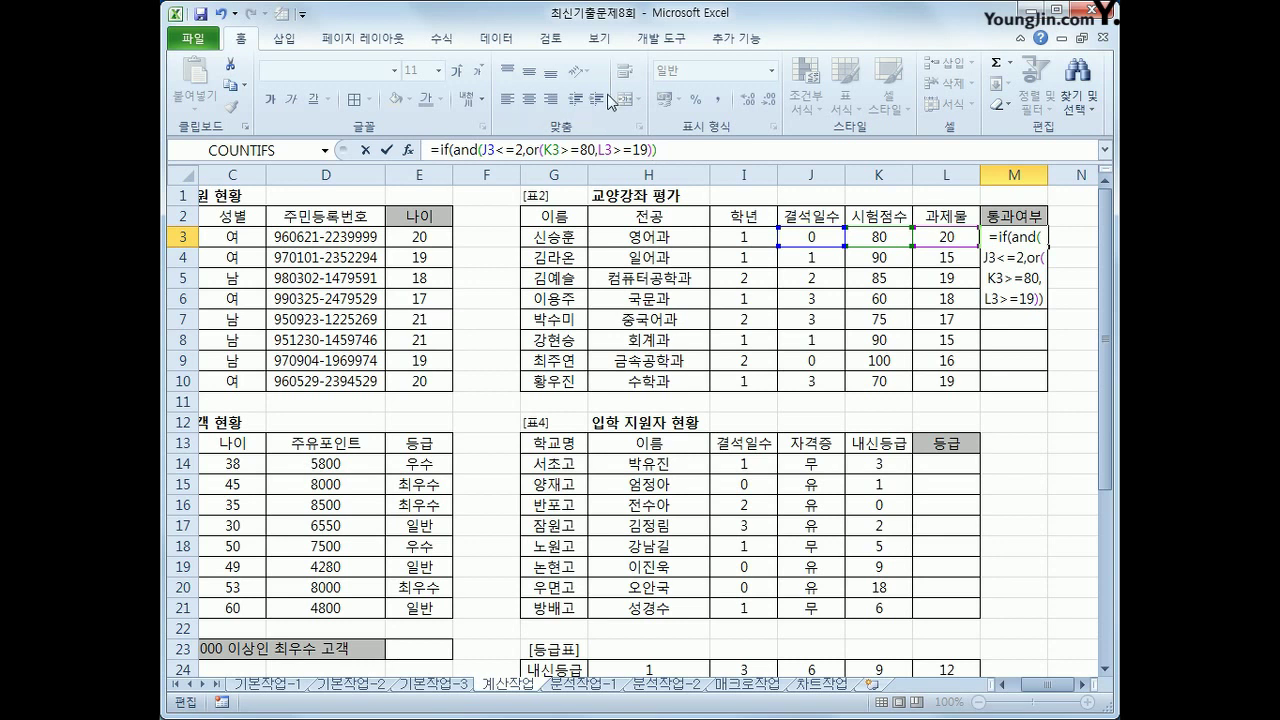
Finish the M3 IF formula with results "통과" and "재시험", and fill it down to M10
type(",")
type("\"토ㅇ과\"")
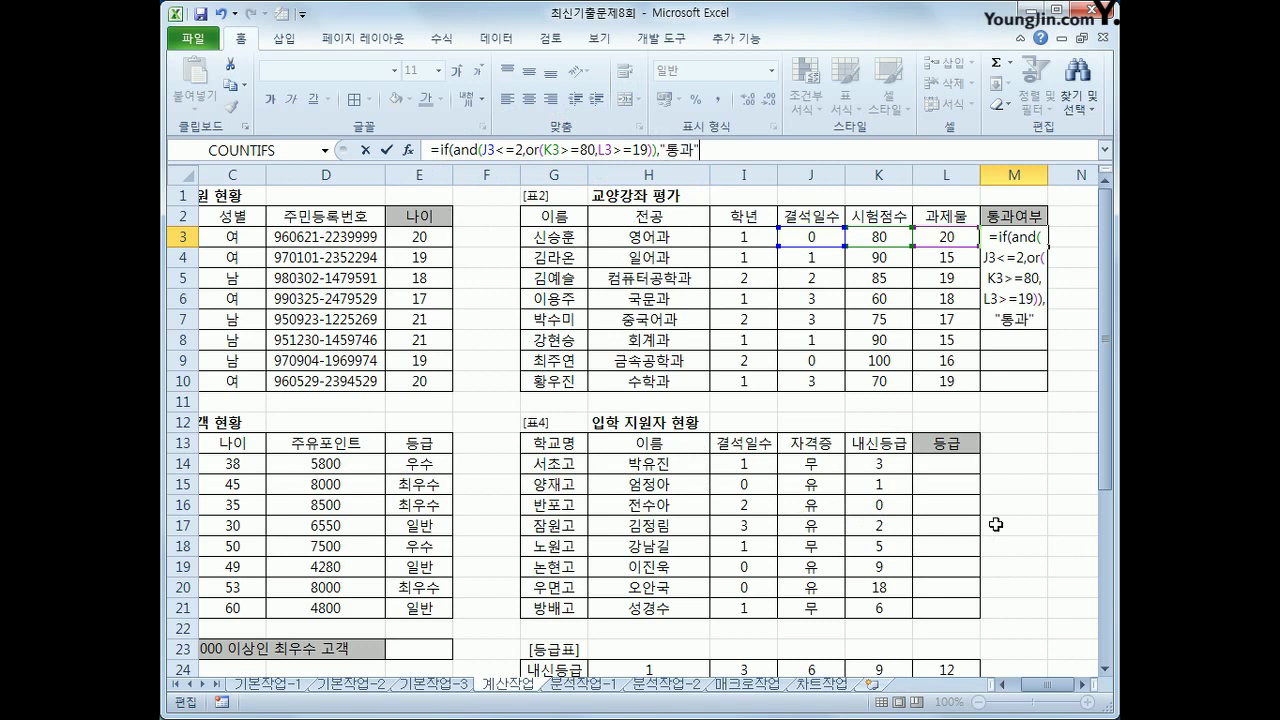
type(",\"재")
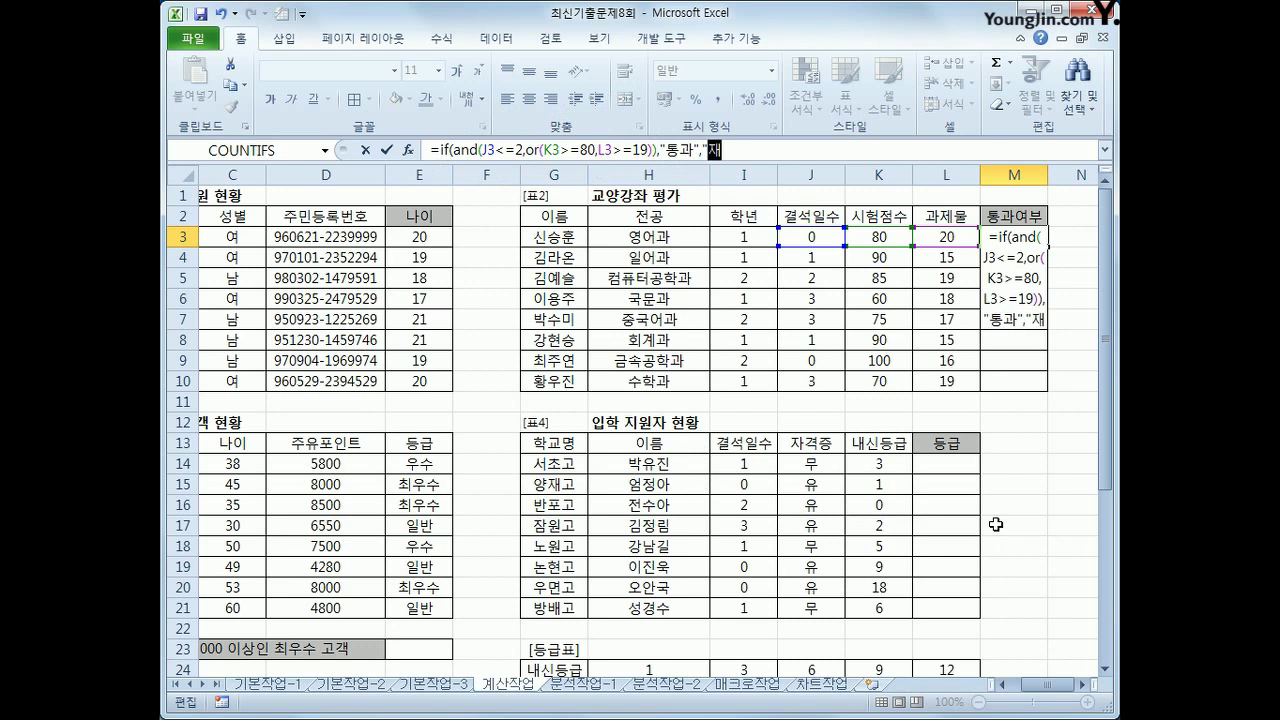
type("시험\"")
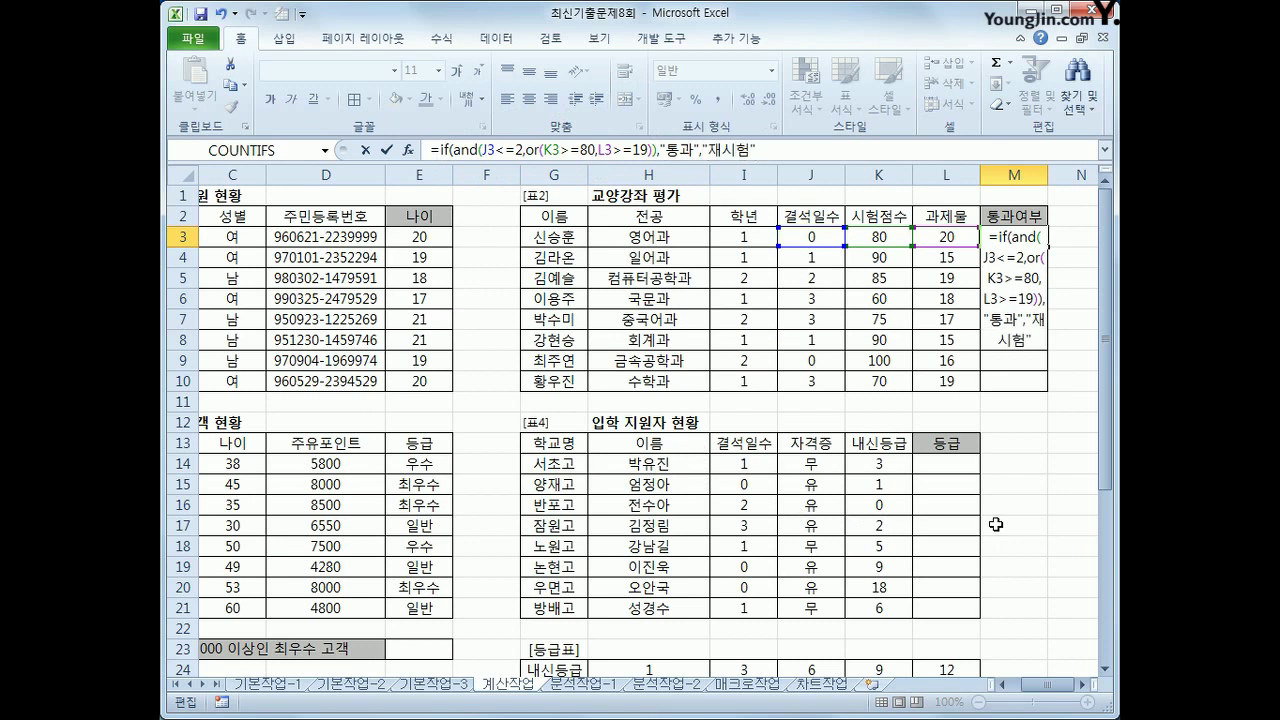
type(")")
key("Return")
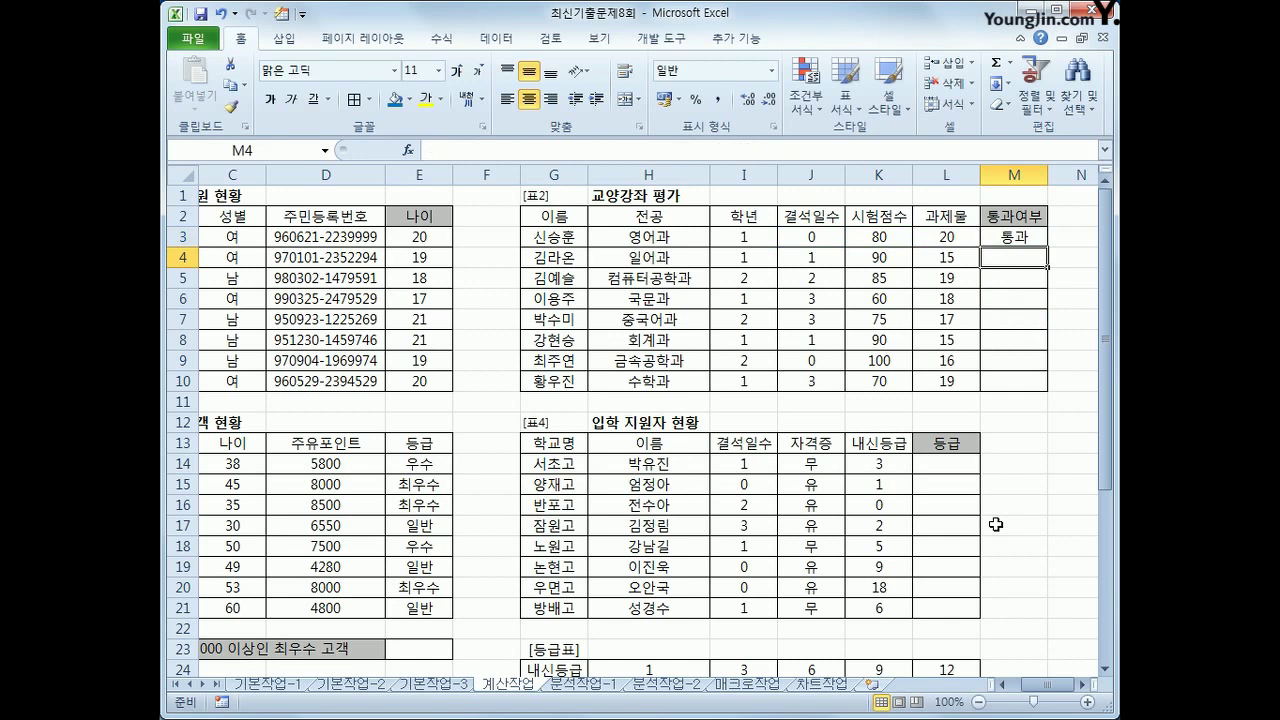
left_click(1040, 239)
left_click_drag(1047, 246, 1026, 396)
Insert a COUNTIFS function in E23 beside the 주유포인트가 7,000 이상인 최우수 고객 label
left_click(1003, 684)
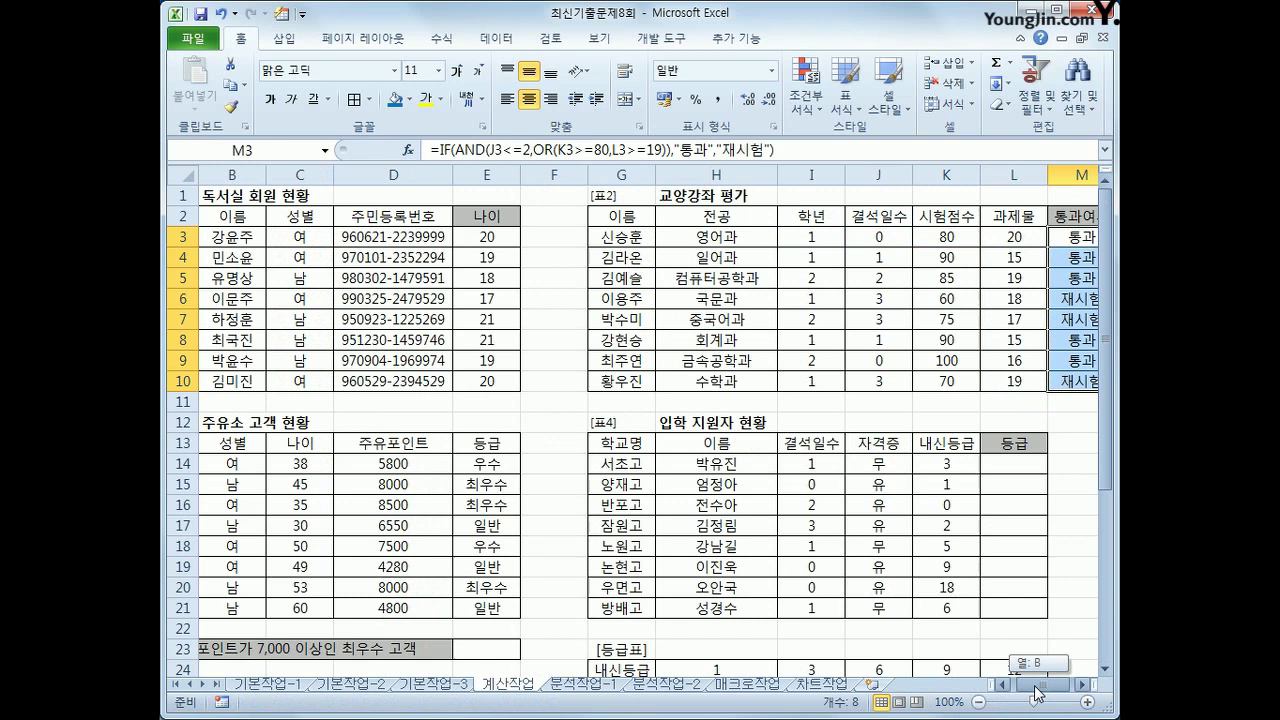
scroll(578, 532, "down", 1)
scroll(578, 532, "down", 2)
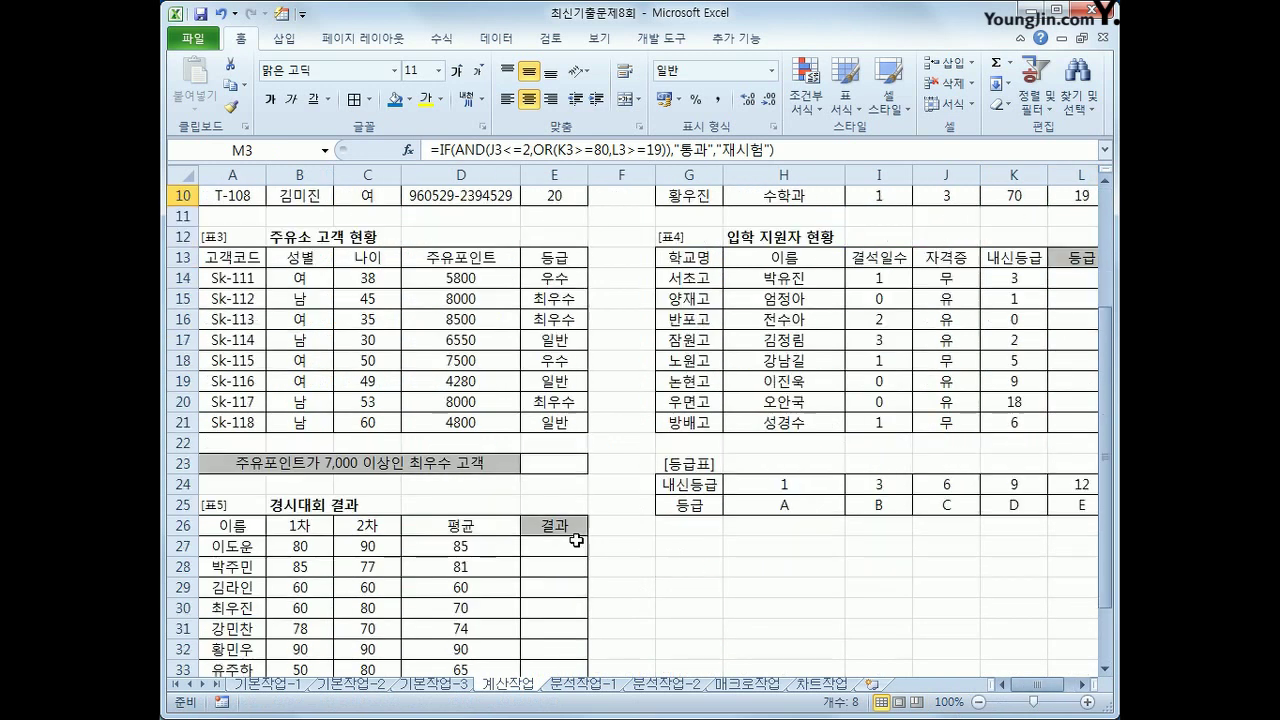
left_click(1105, 668)
left_click(1105, 668)
left_click(566, 430)
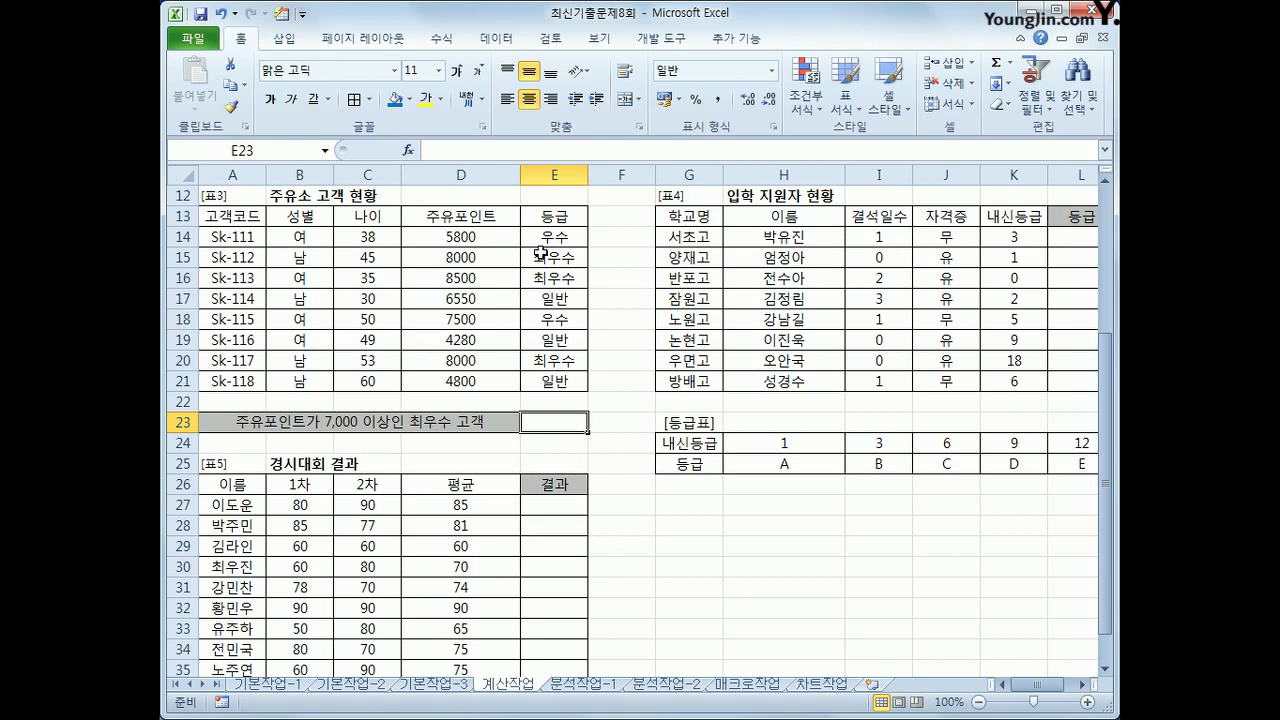
left_click(441, 40)
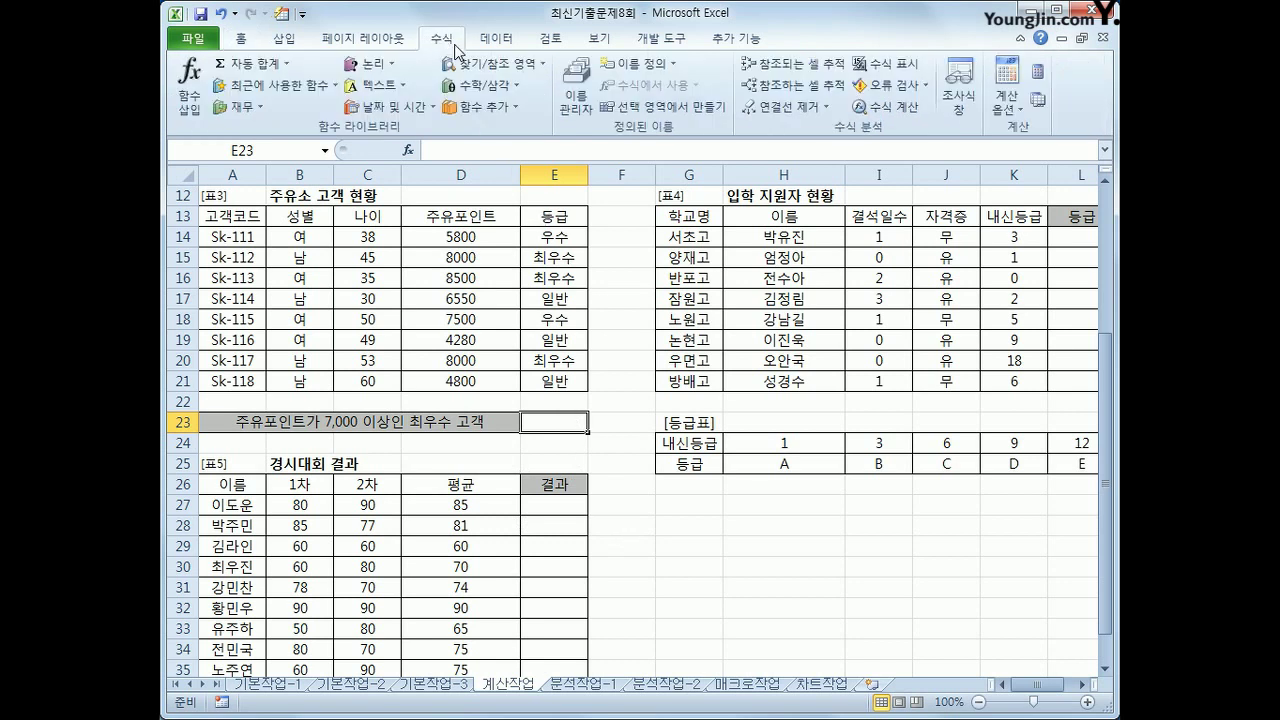
left_click(480, 106)
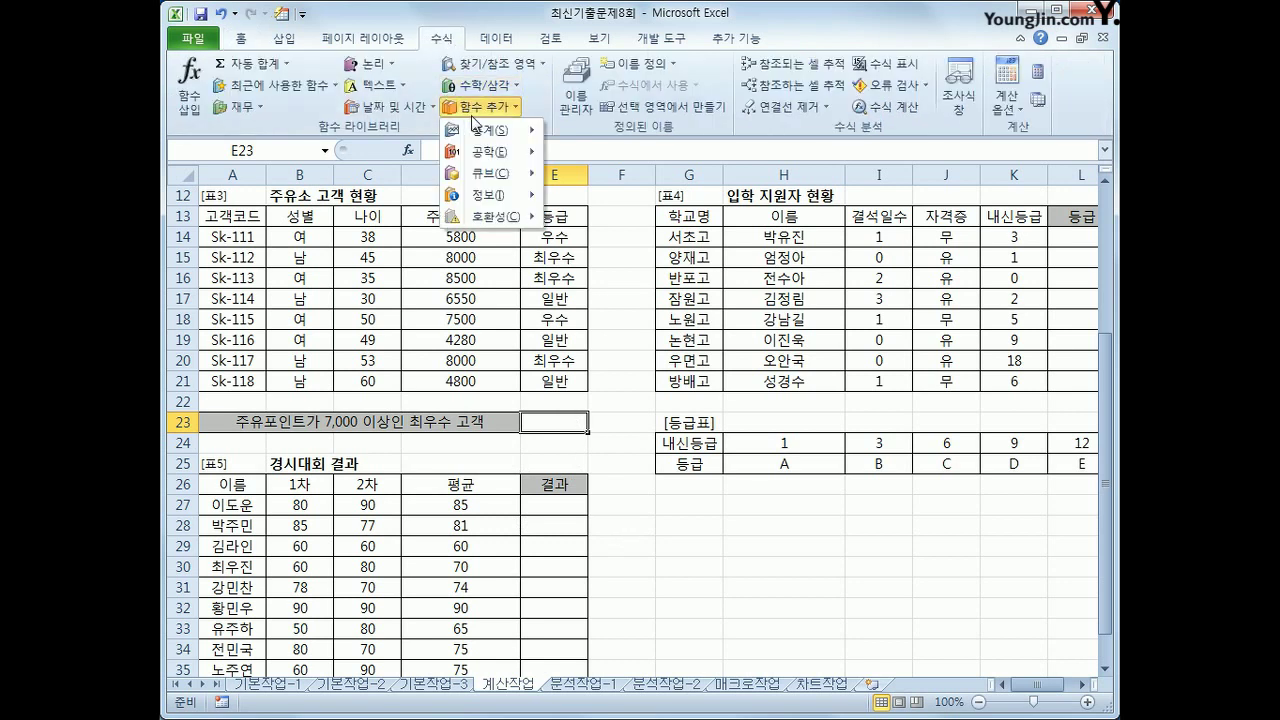
mouse_move(478, 130)
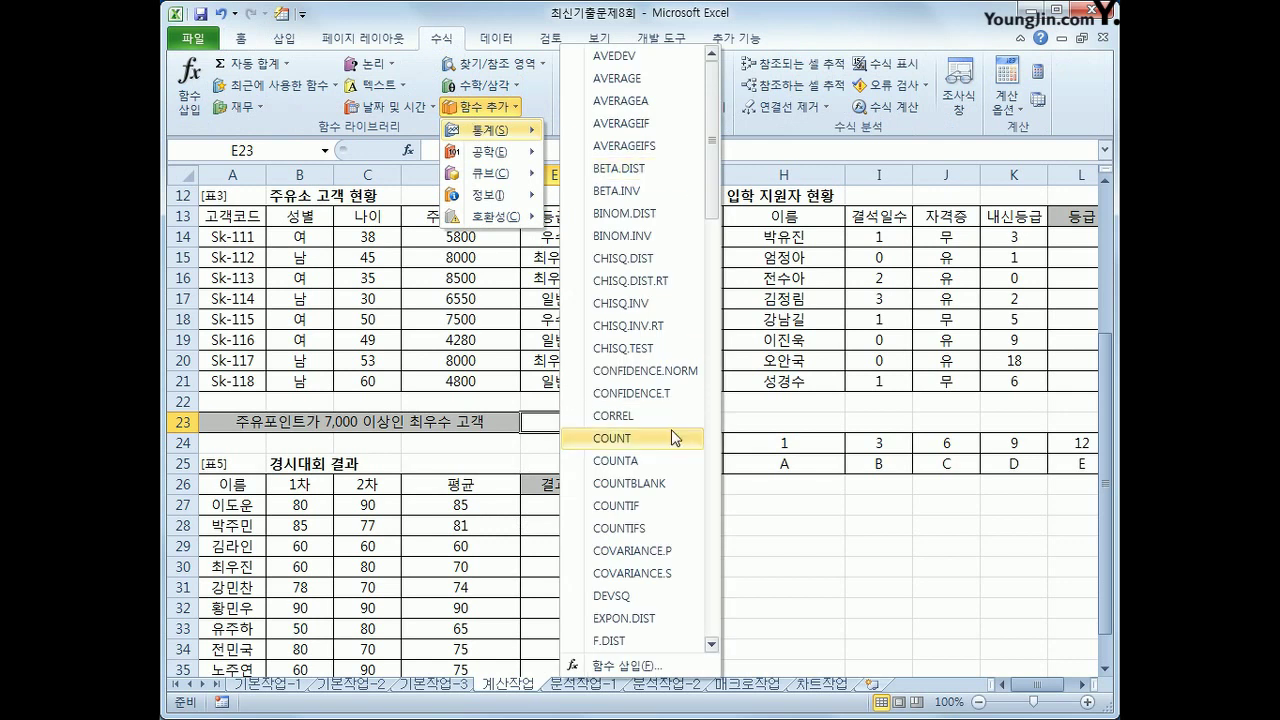
left_click(640, 528)
left_click_drag(727, 256, 671, 101)
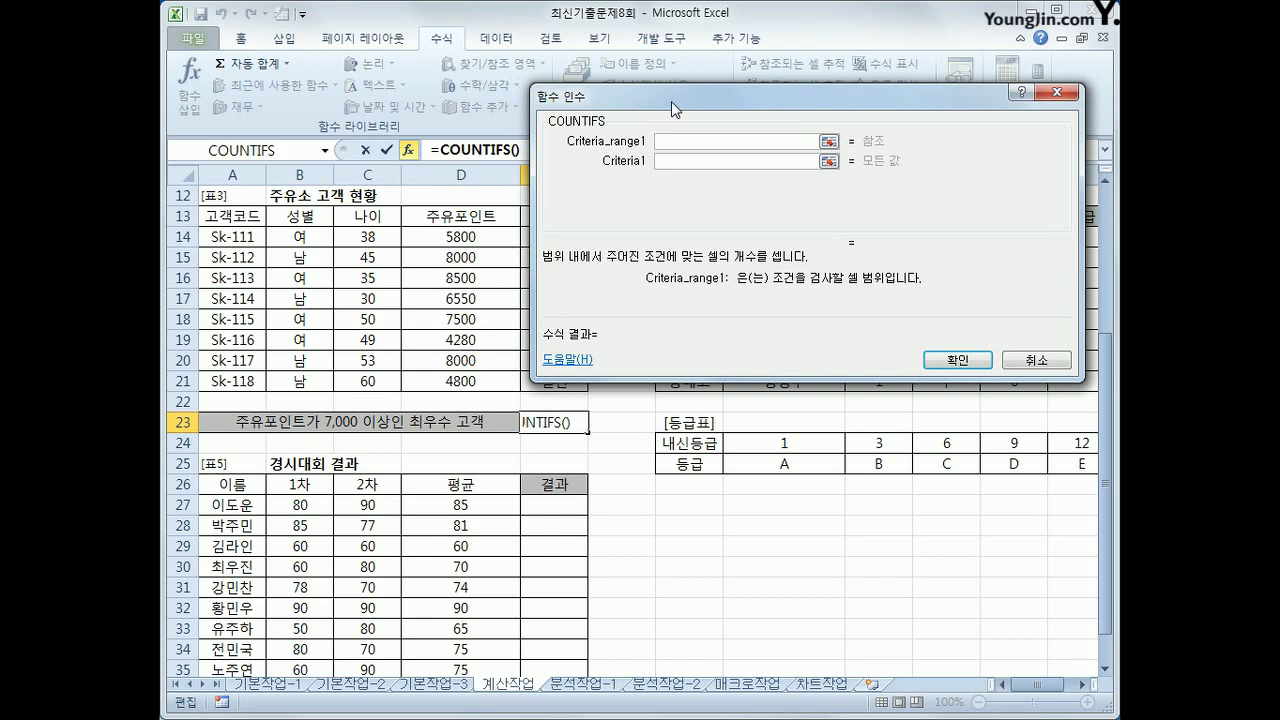
Set the first COUNTIFS condition to range D14:D21 with criterion >=7000
left_click(457, 238)
left_click_drag(457, 238, 465, 375)
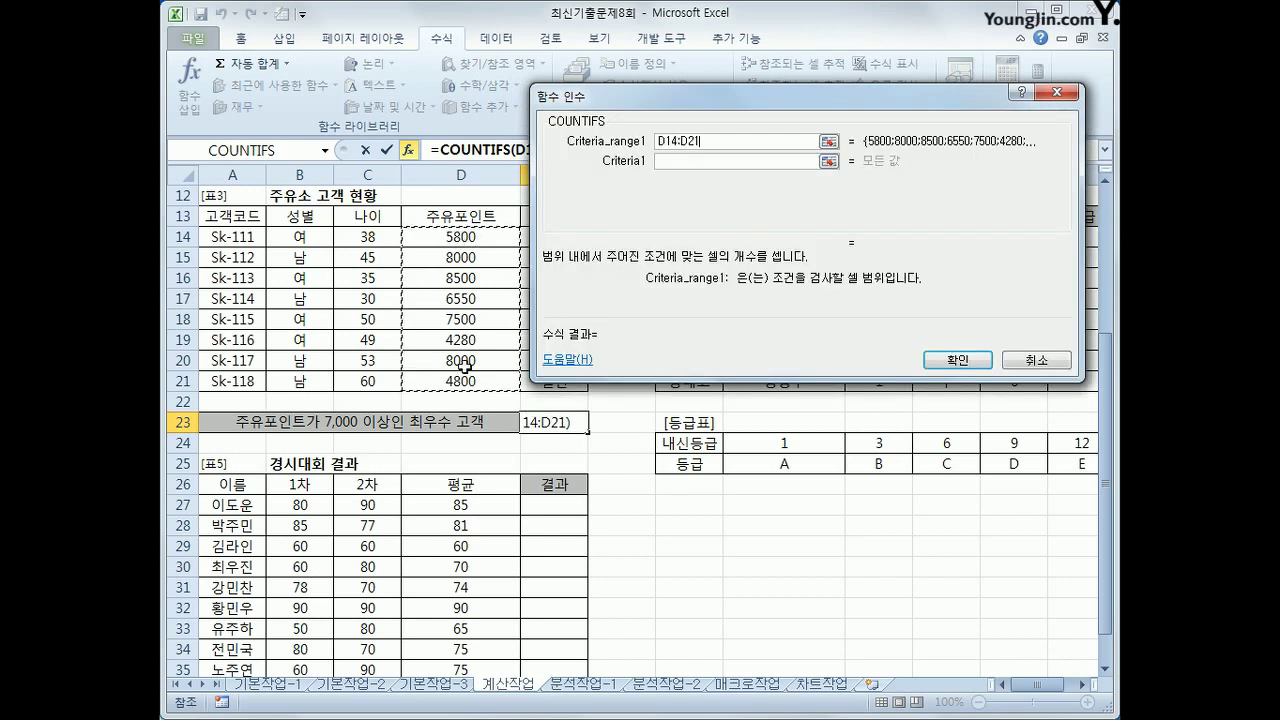
left_click(713, 161)
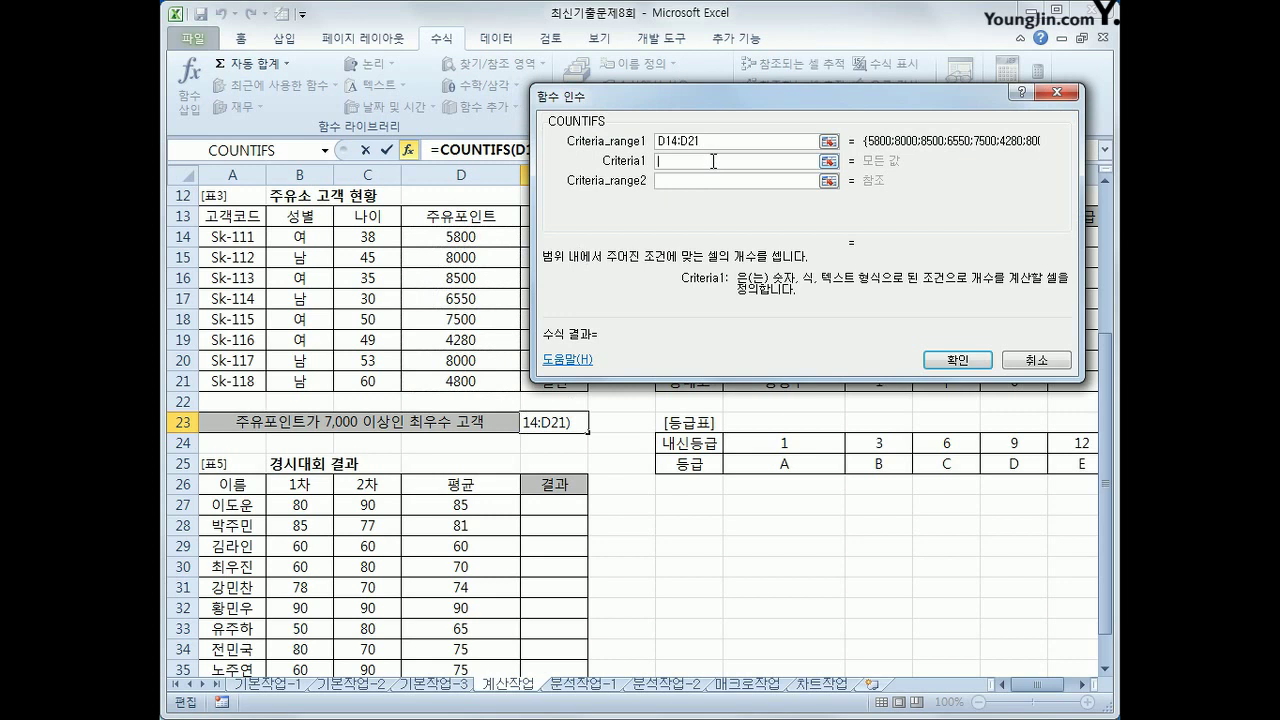
type(">=7000")
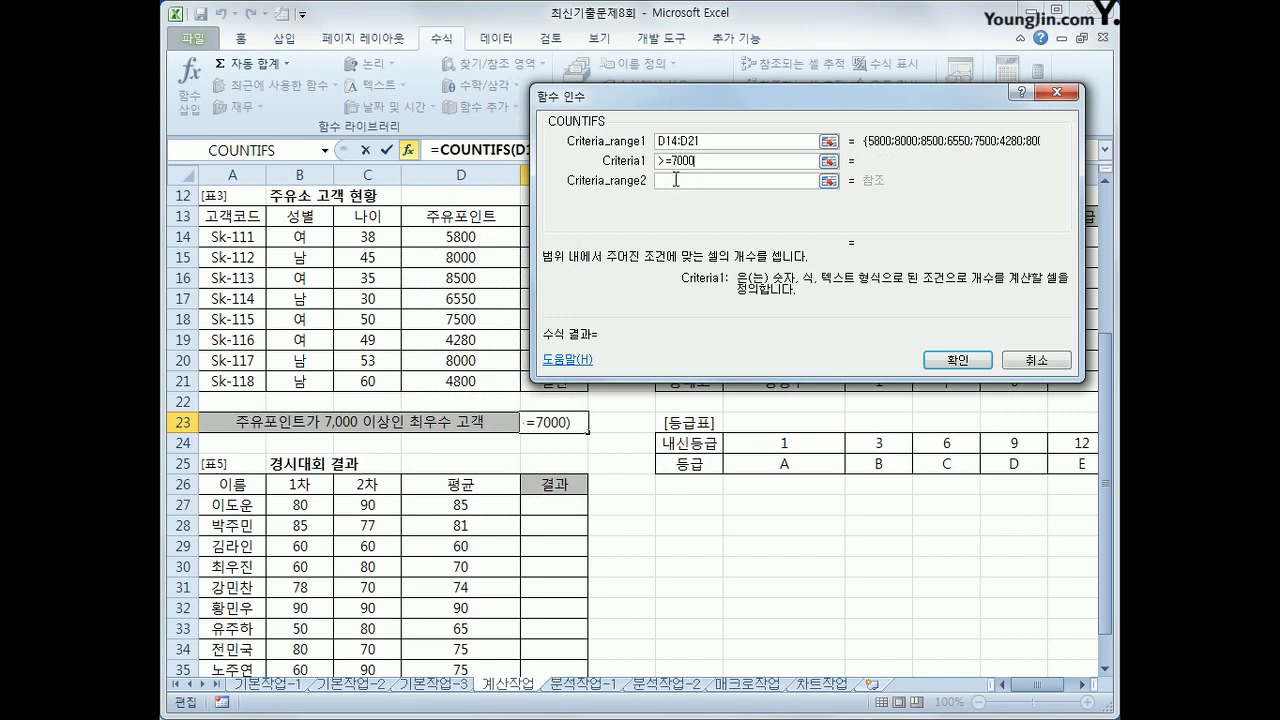
Add the second COUNTIFS condition with range E14:E21 and criterion 최우수, and confirm the function
left_click(676, 180)
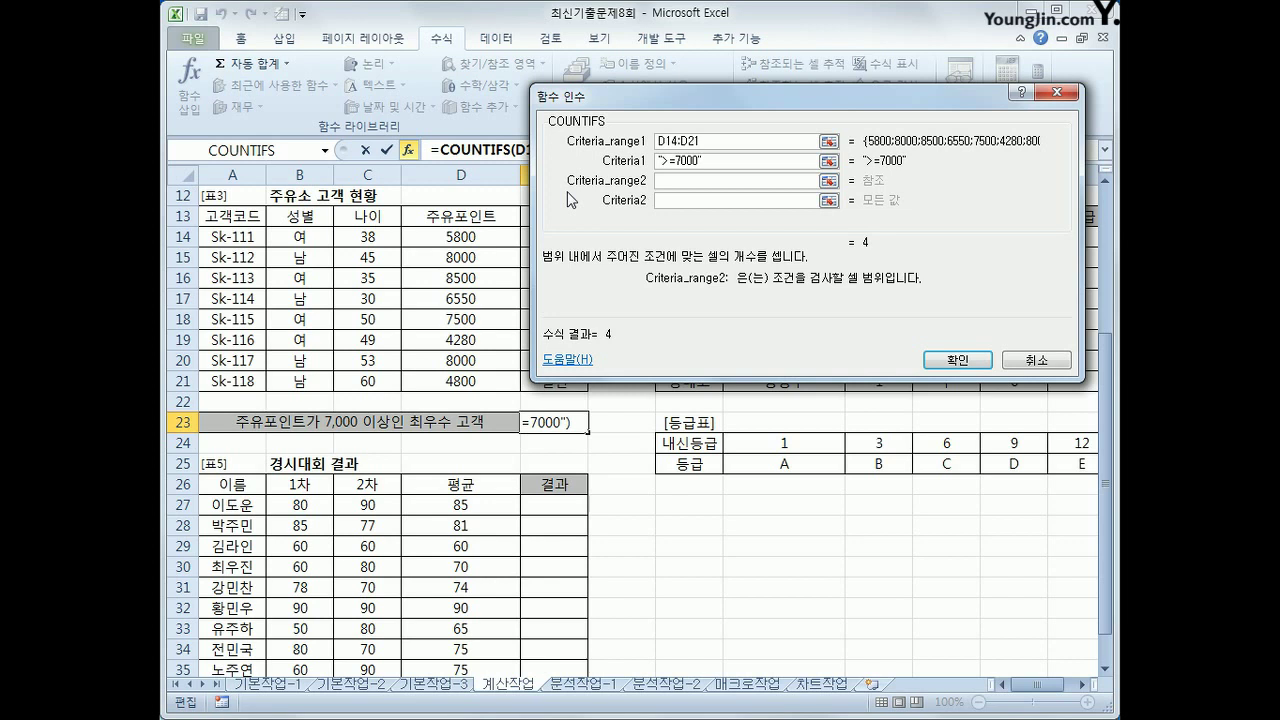
left_click_drag(656, 105, 711, 110)
left_click_drag(543, 238, 540, 381)
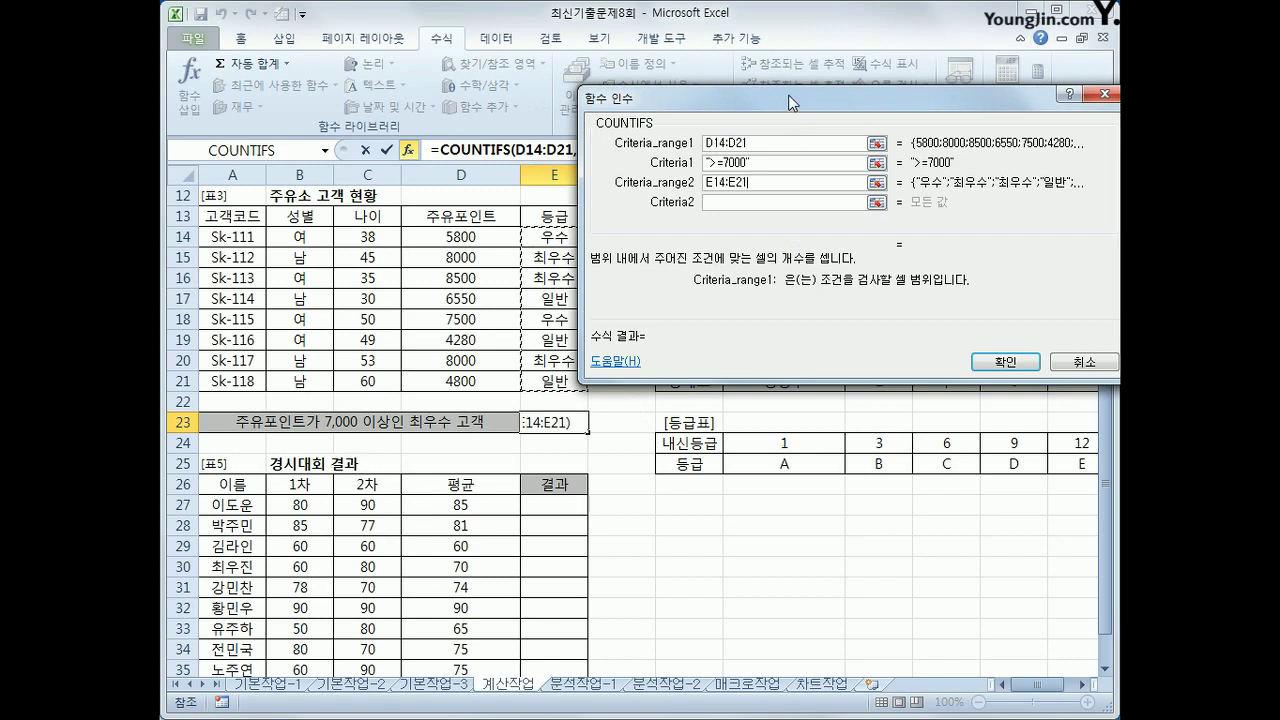
left_click_drag(793, 103, 783, 99)
left_click(728, 198)
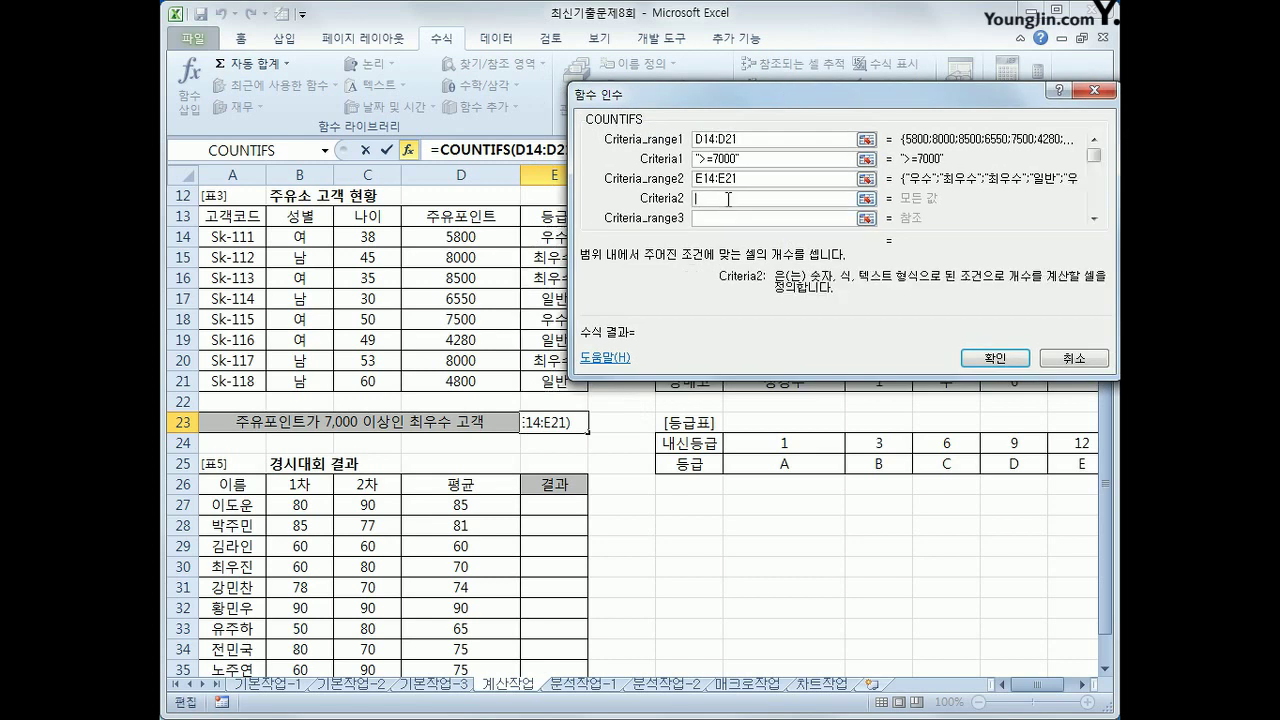
type("최우수")
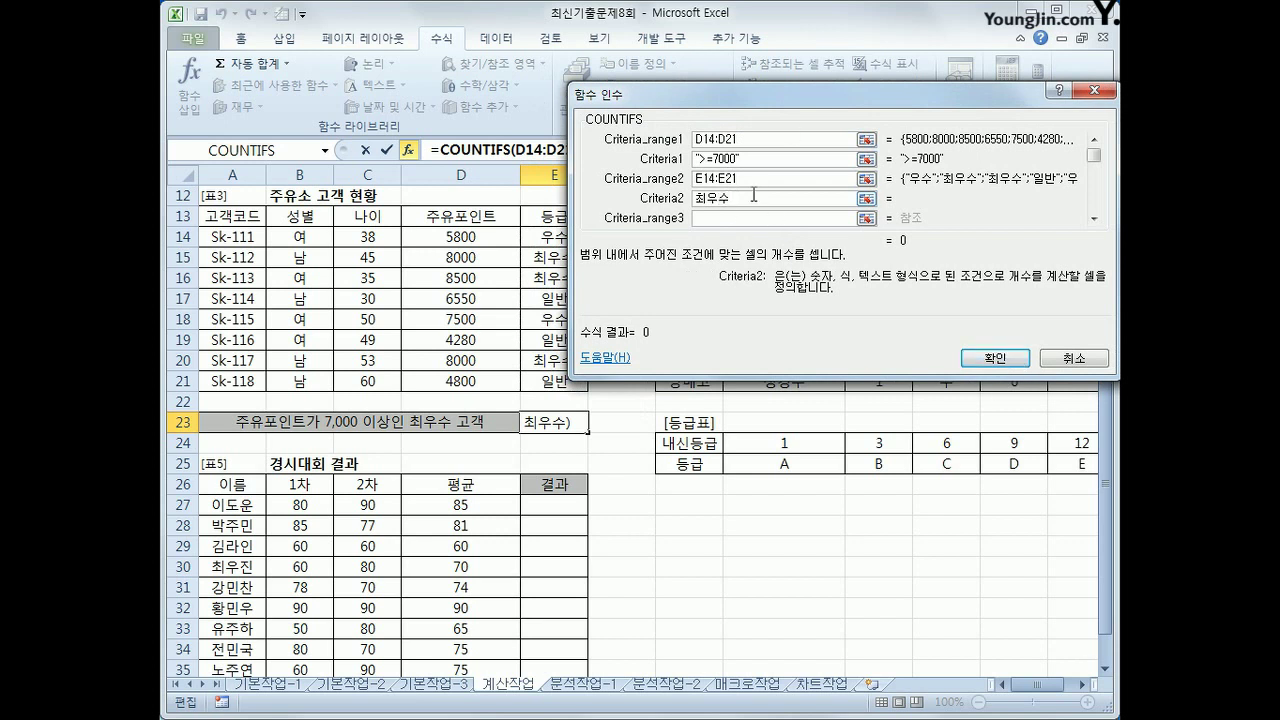
left_click(763, 152)
left_click(762, 198)
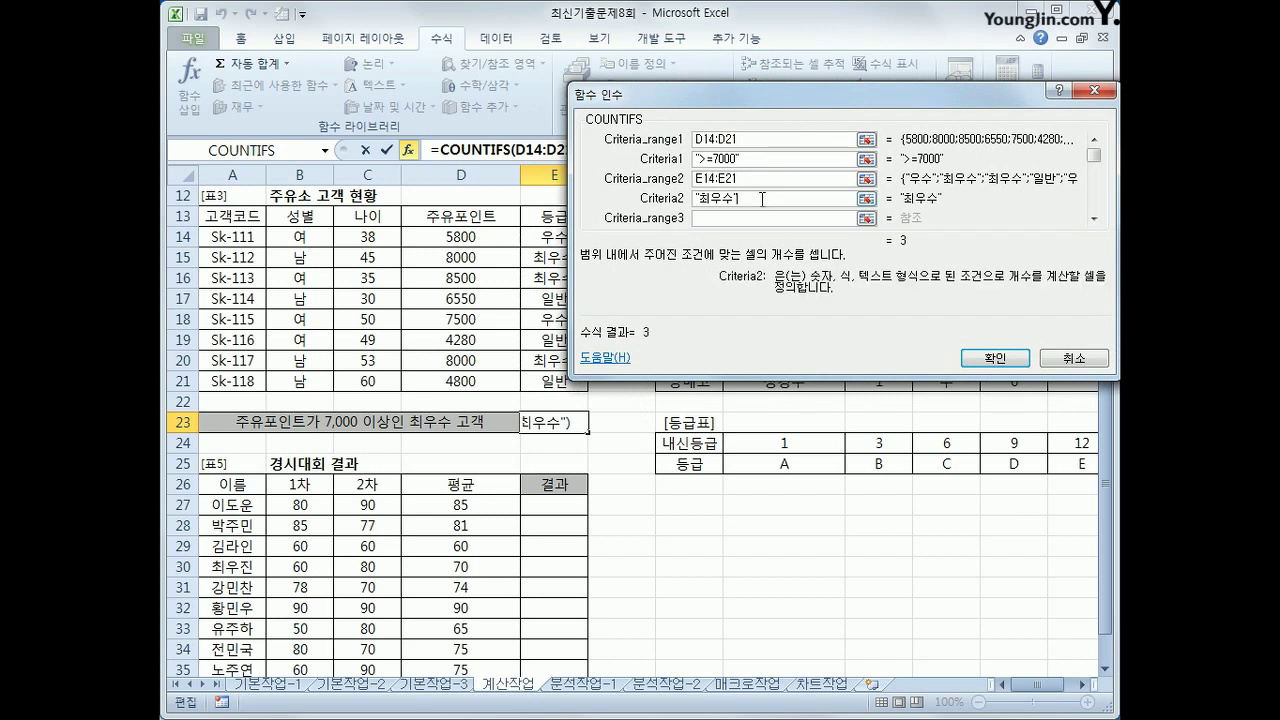
left_click(1024, 358)
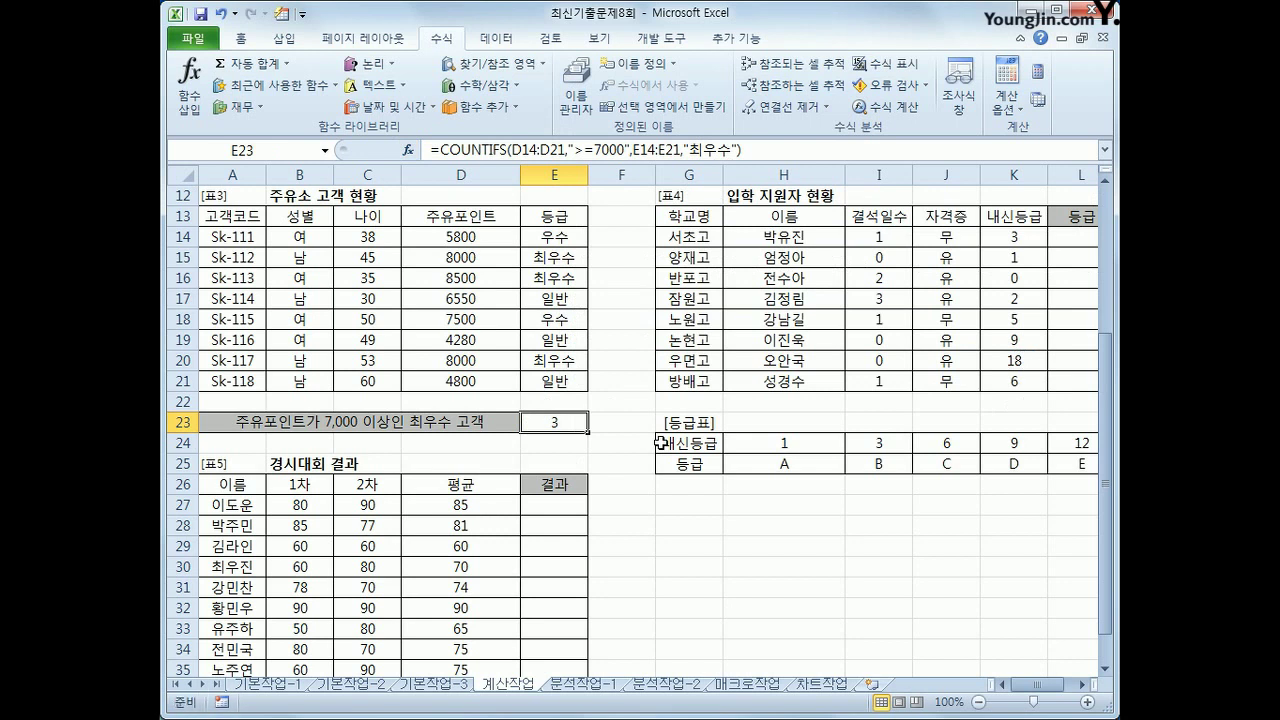
Append &"명" to the COUNTIFS formula in E23
double_click(561, 423)
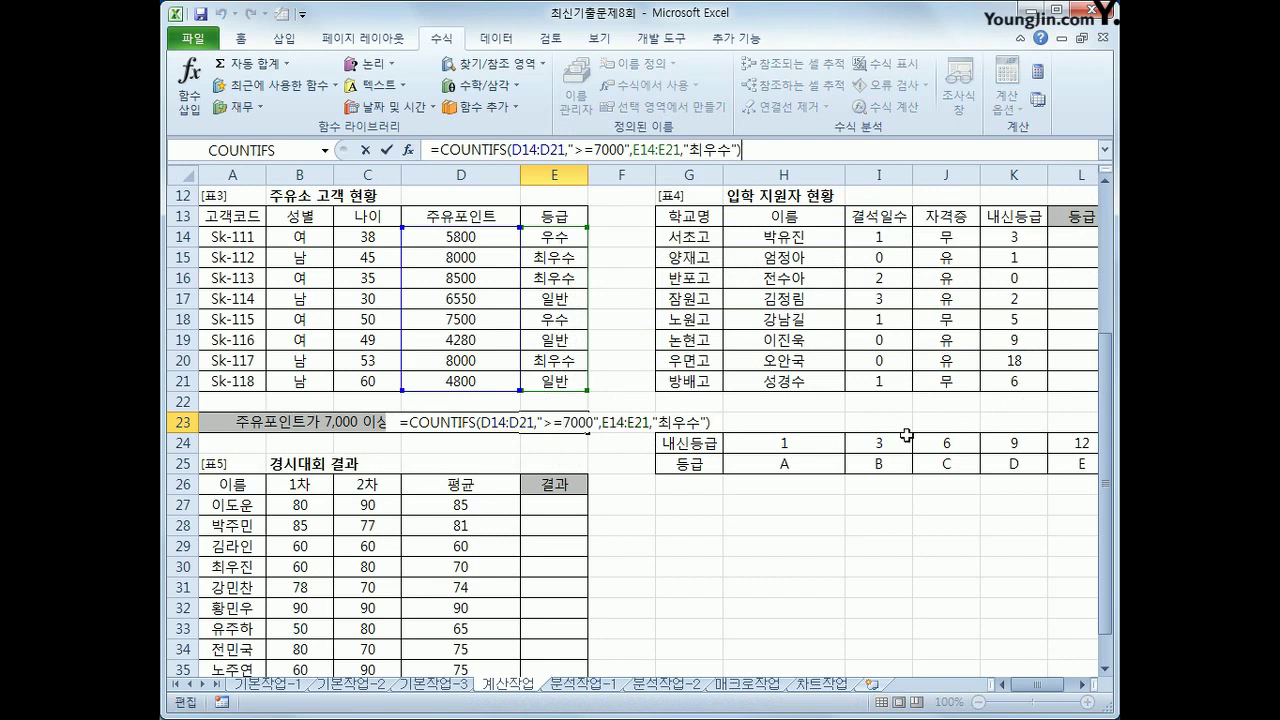
type("&")
type("\"이")
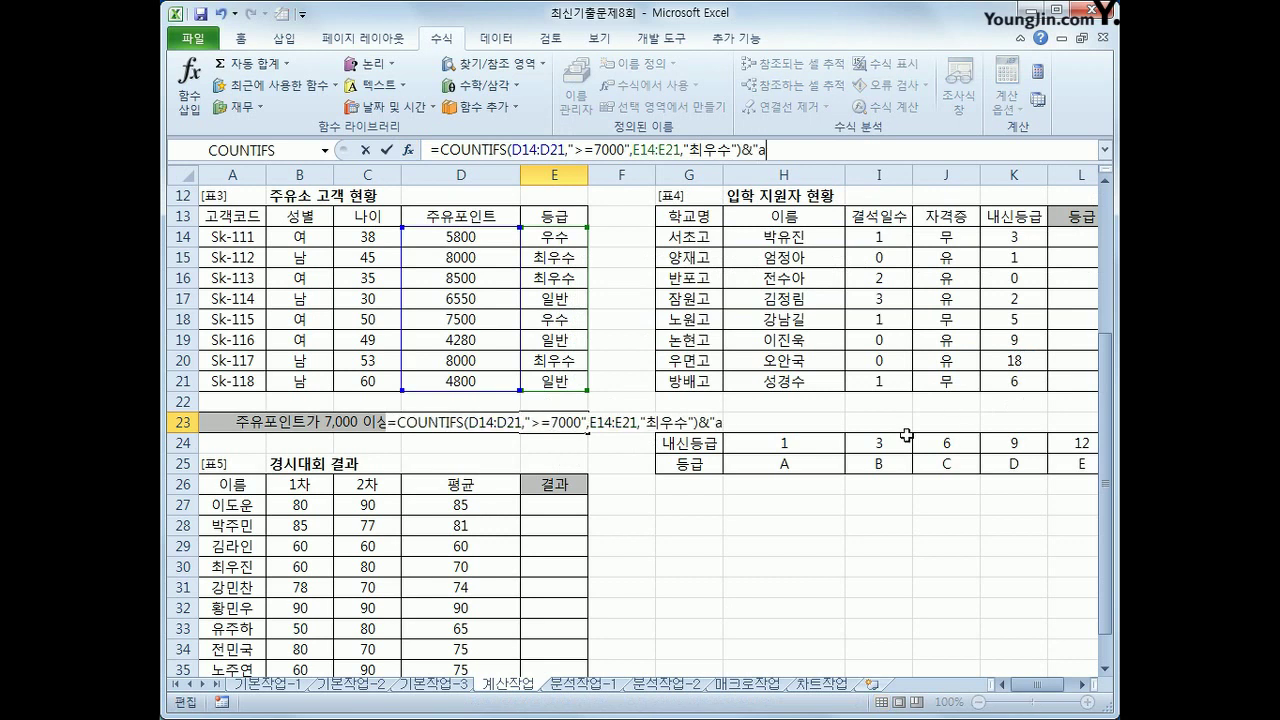
key("BackSpace")
key("BackSpace")
type("명\"")
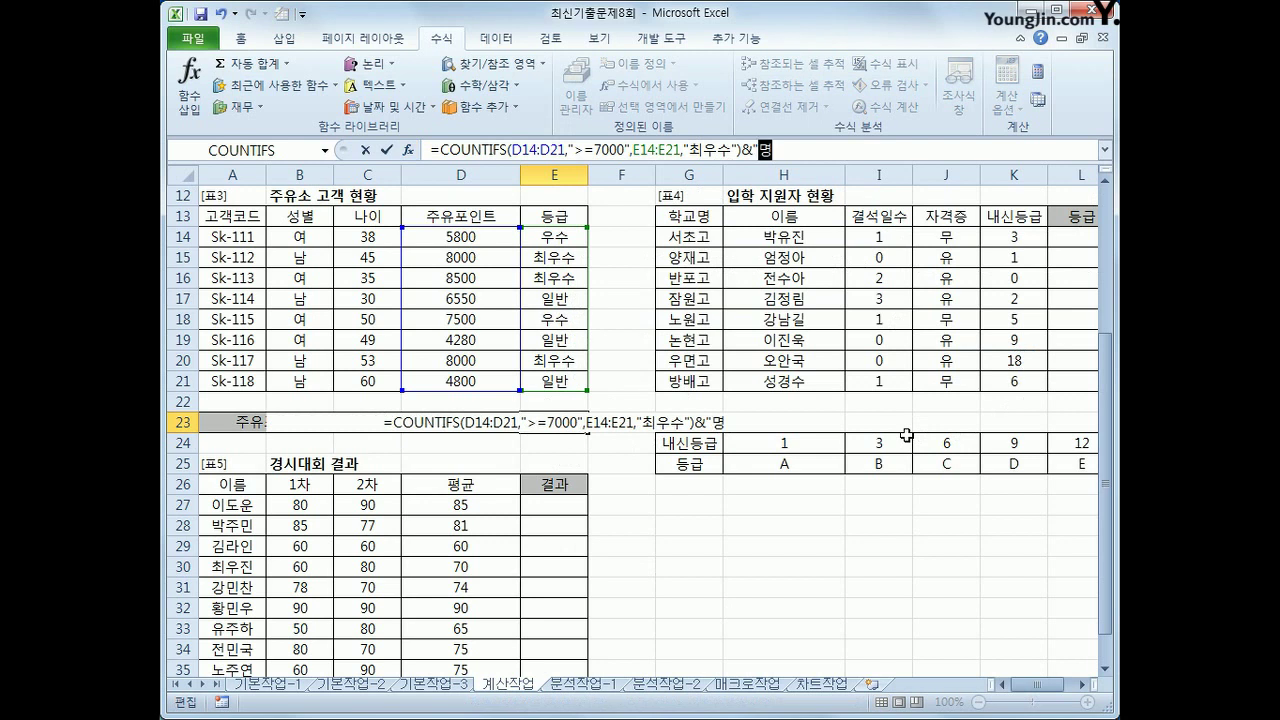
key("Return")
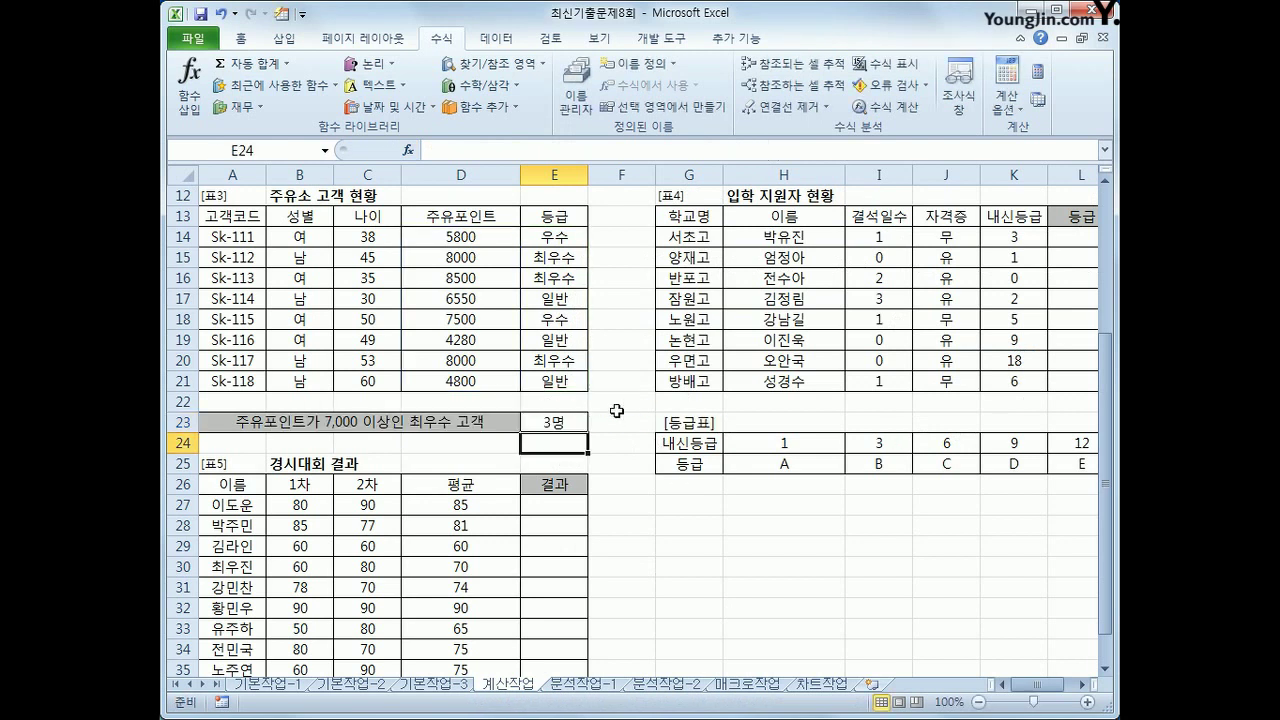
Insert an HLOOKUP function in L14, the first 등급 cell of the 입학 지원자 현황 table
left_click(1081, 686)
left_click(1081, 686)
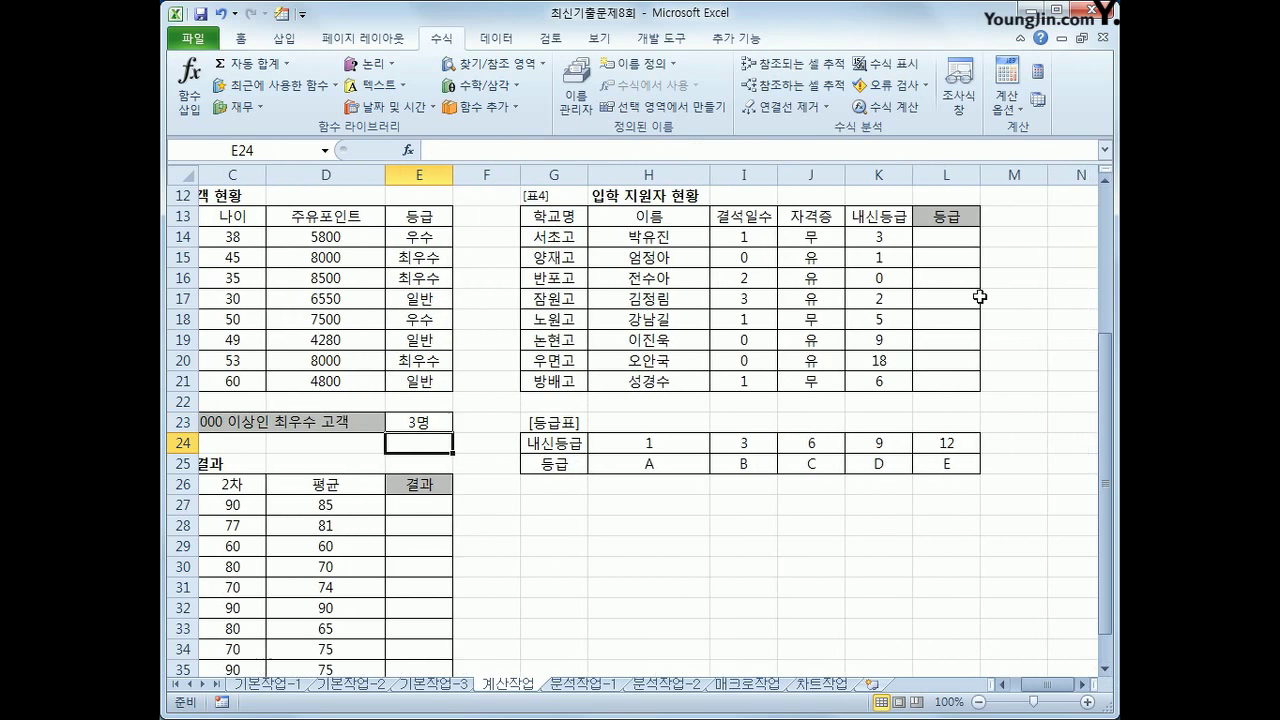
left_click(946, 242)
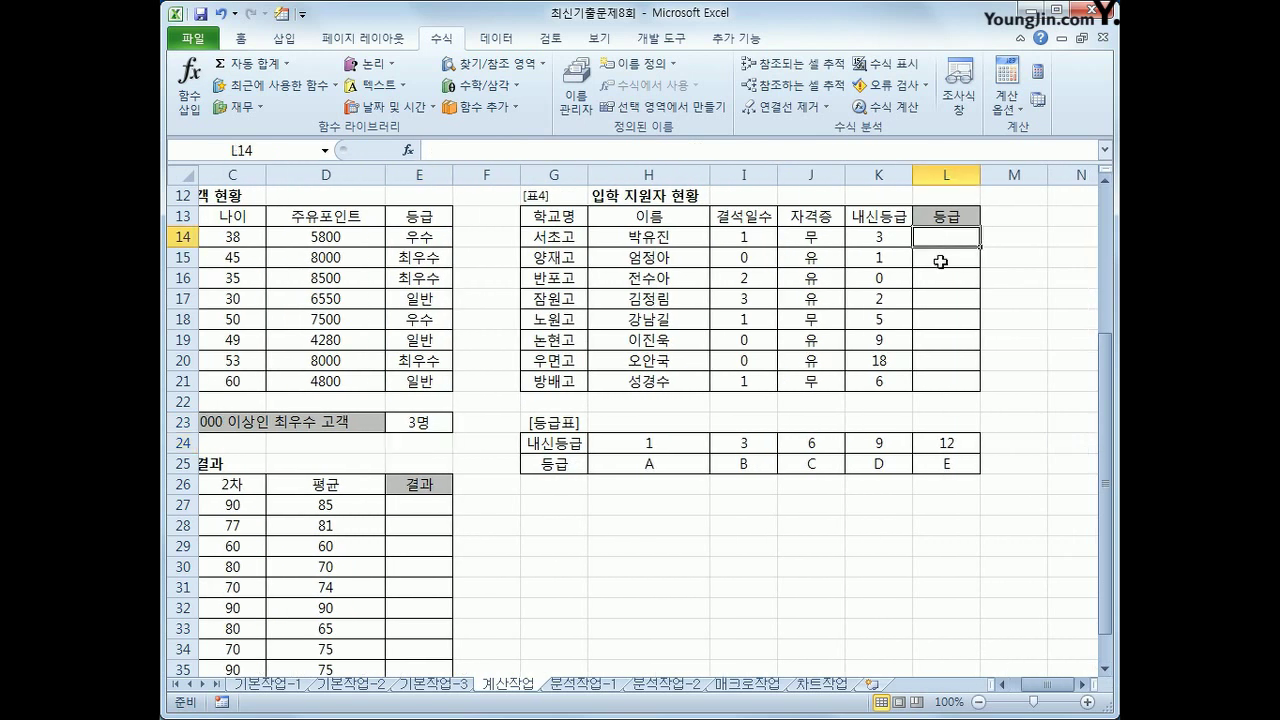
left_click_drag(620, 442, 946, 463)
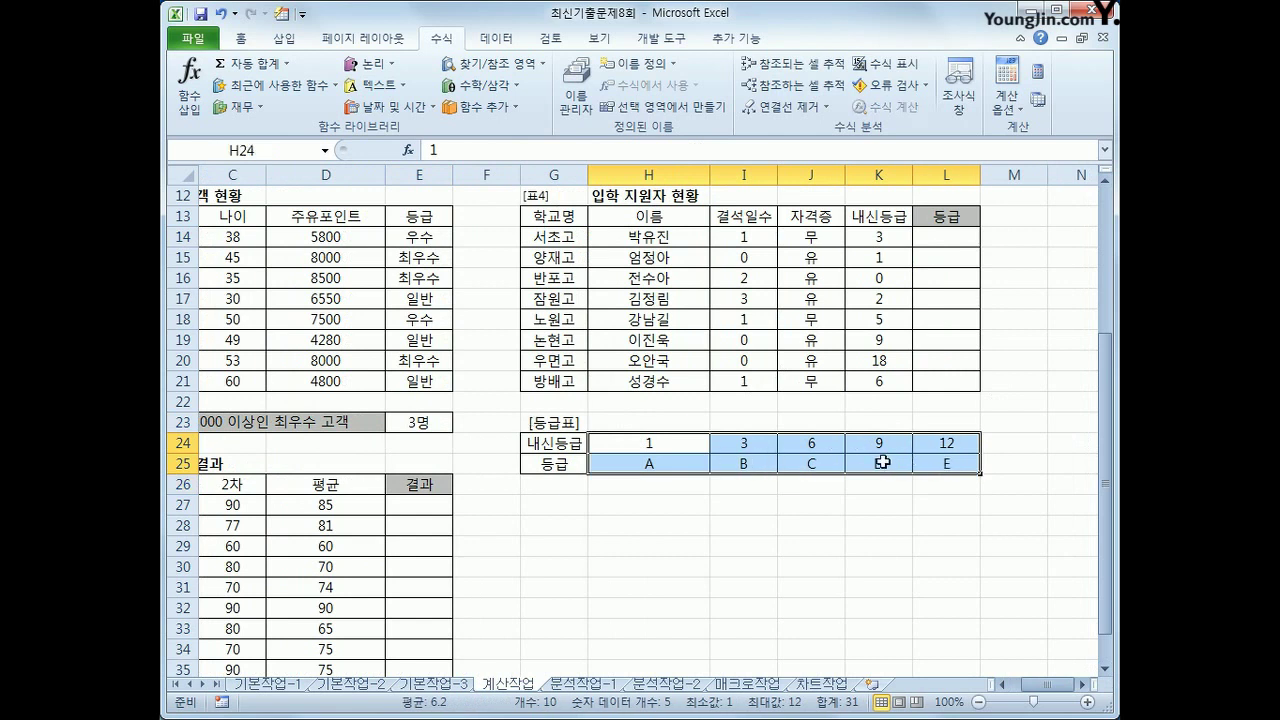
left_click(950, 241)
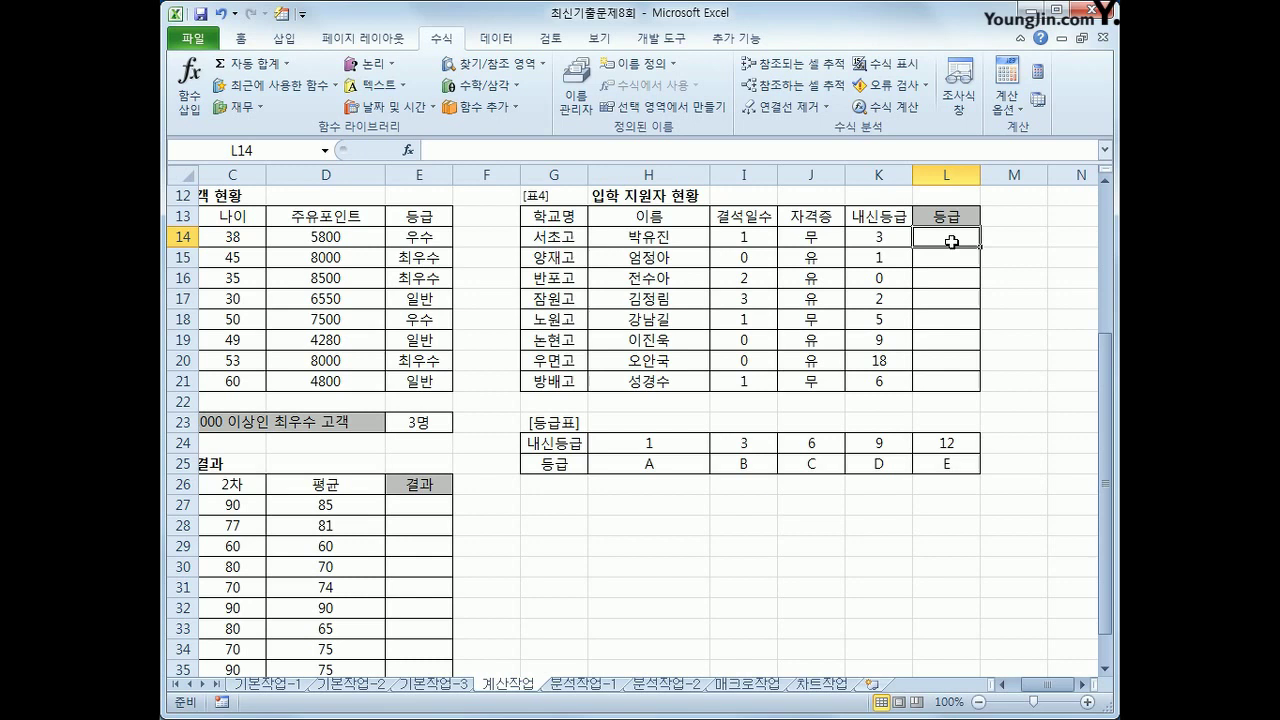
left_click(476, 65)
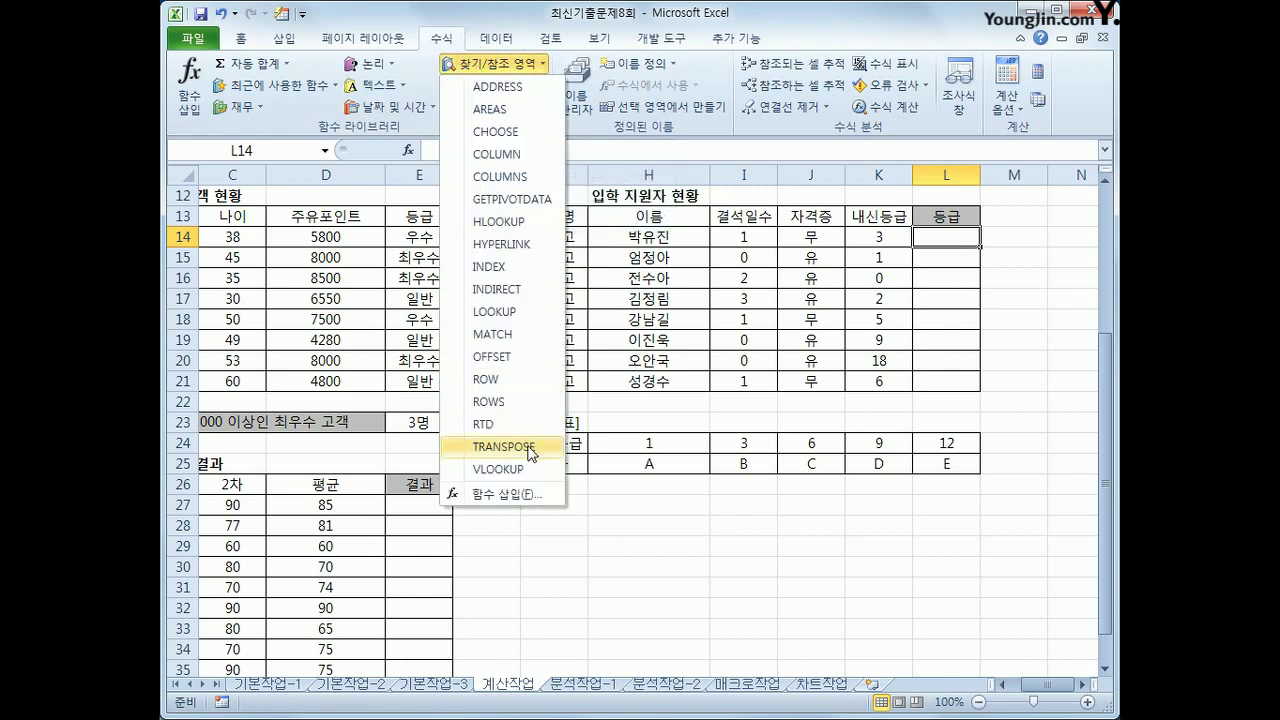
left_click(497, 221)
left_click_drag(1000, 103, 413, 50)
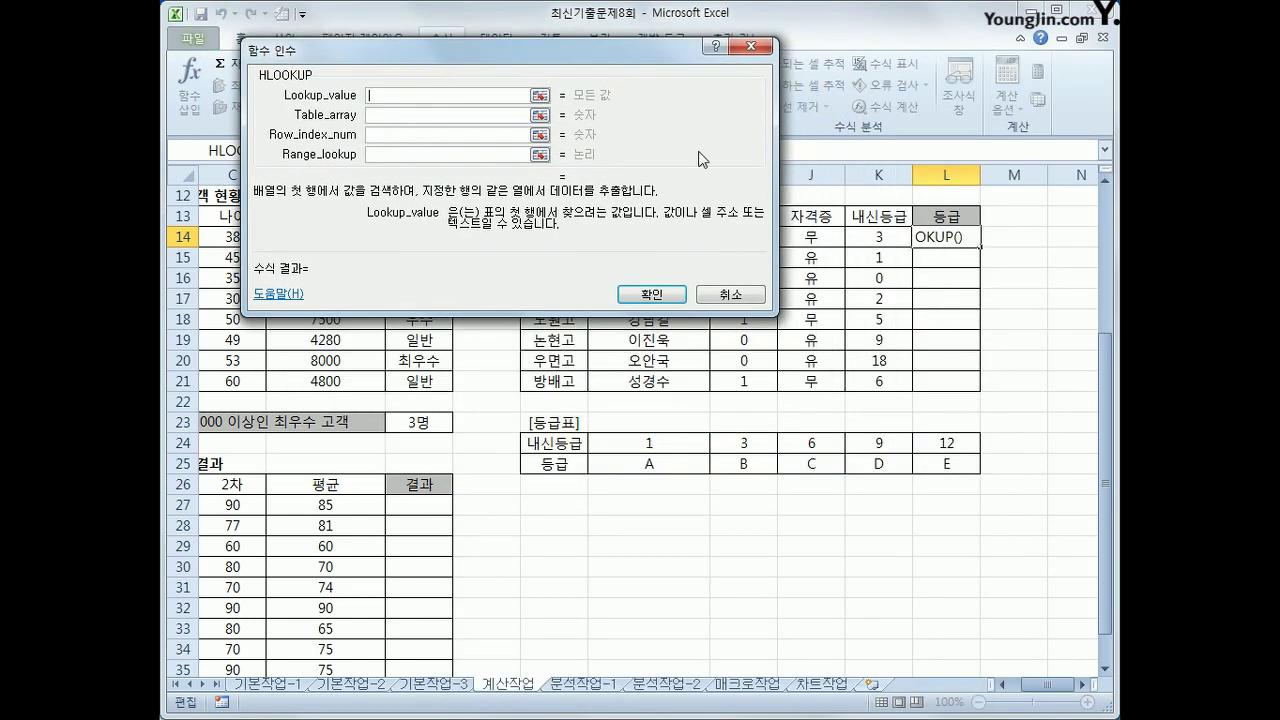
Set the HLOOKUP lookup value to K14 and the table array to the absolute range $H$24:$L$25
left_click(878, 232)
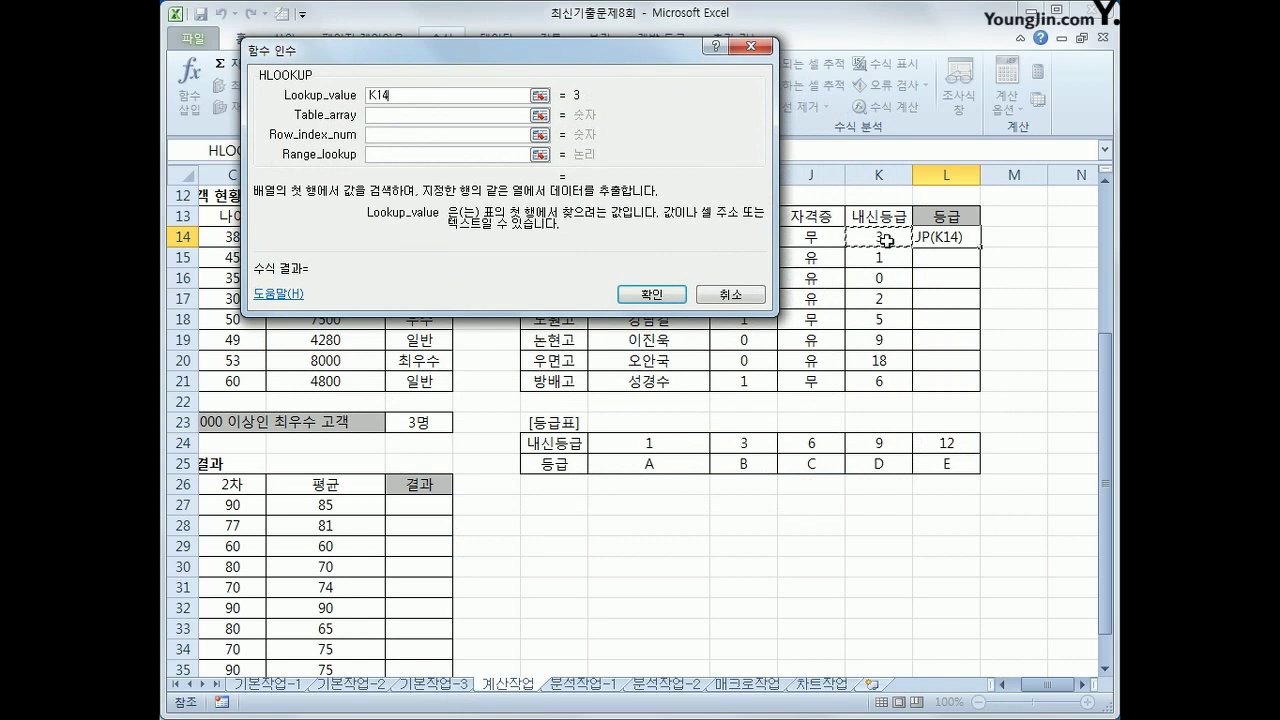
left_click(419, 114)
left_click(654, 440)
left_click_drag(654, 440, 925, 457)
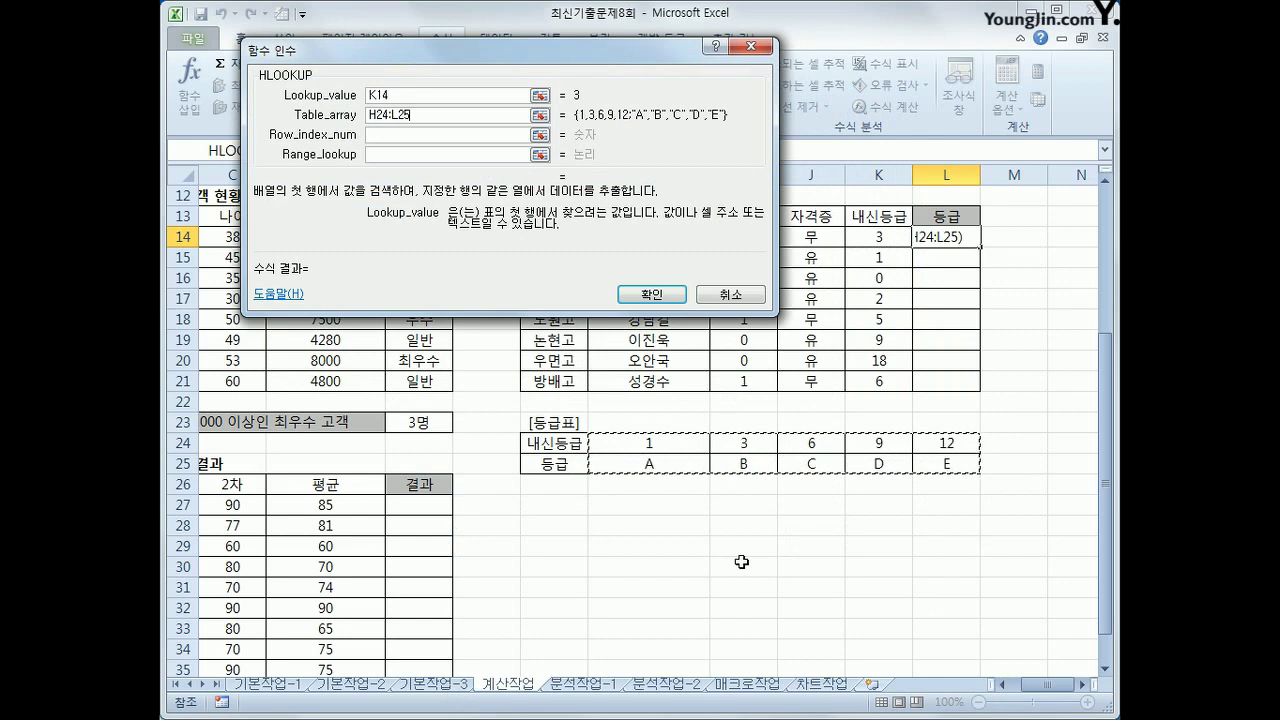
key("F4")
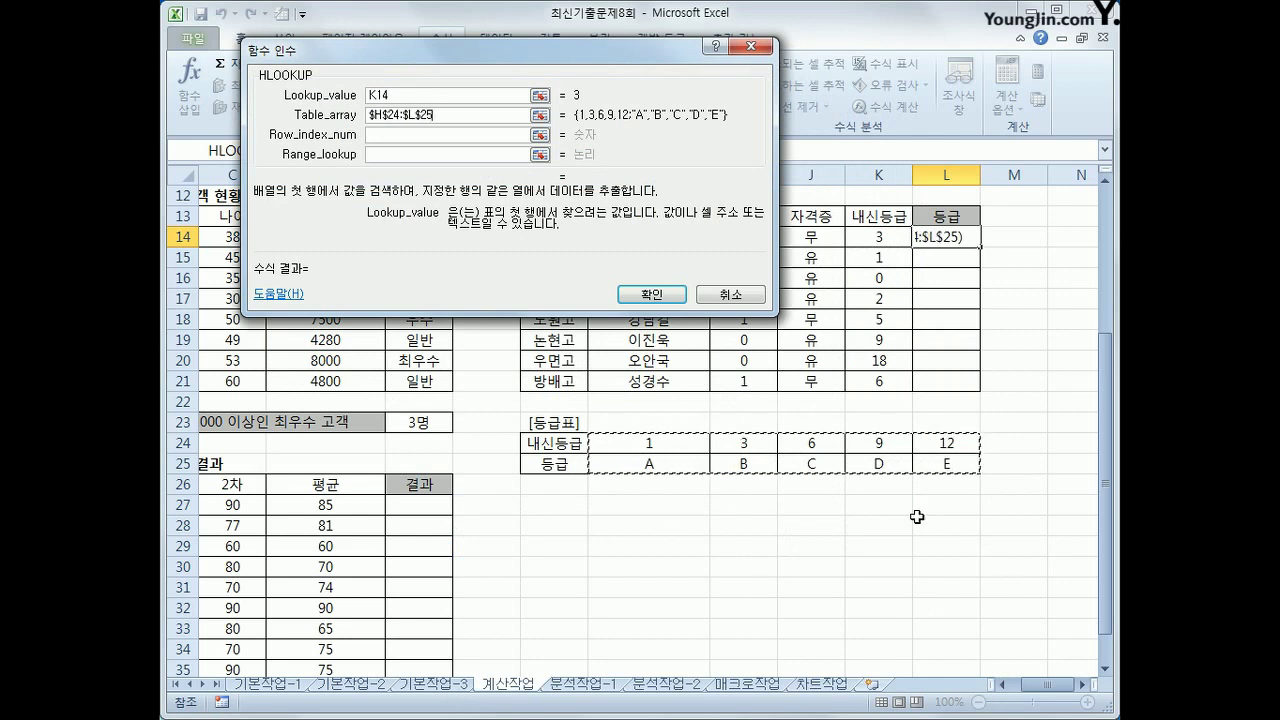
Set the HLOOKUP row index to 2, leave the range lookup empty, and confirm the function
left_click(447, 135)
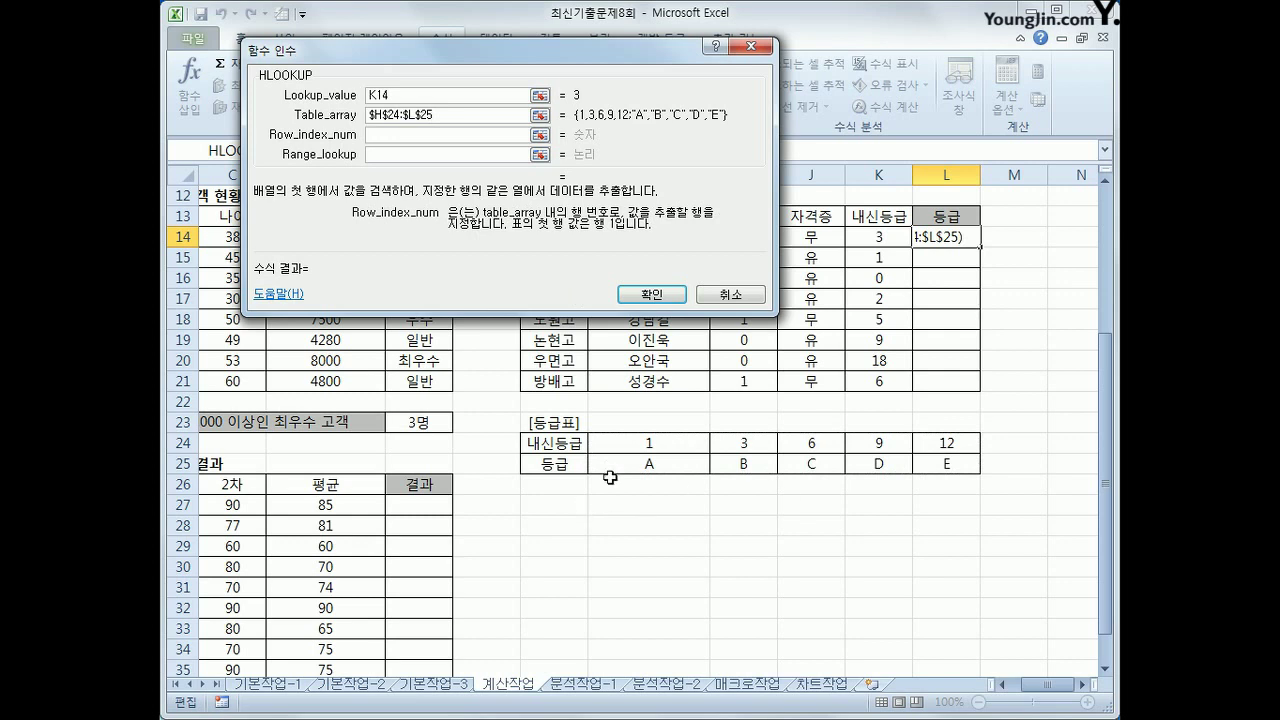
type("2")
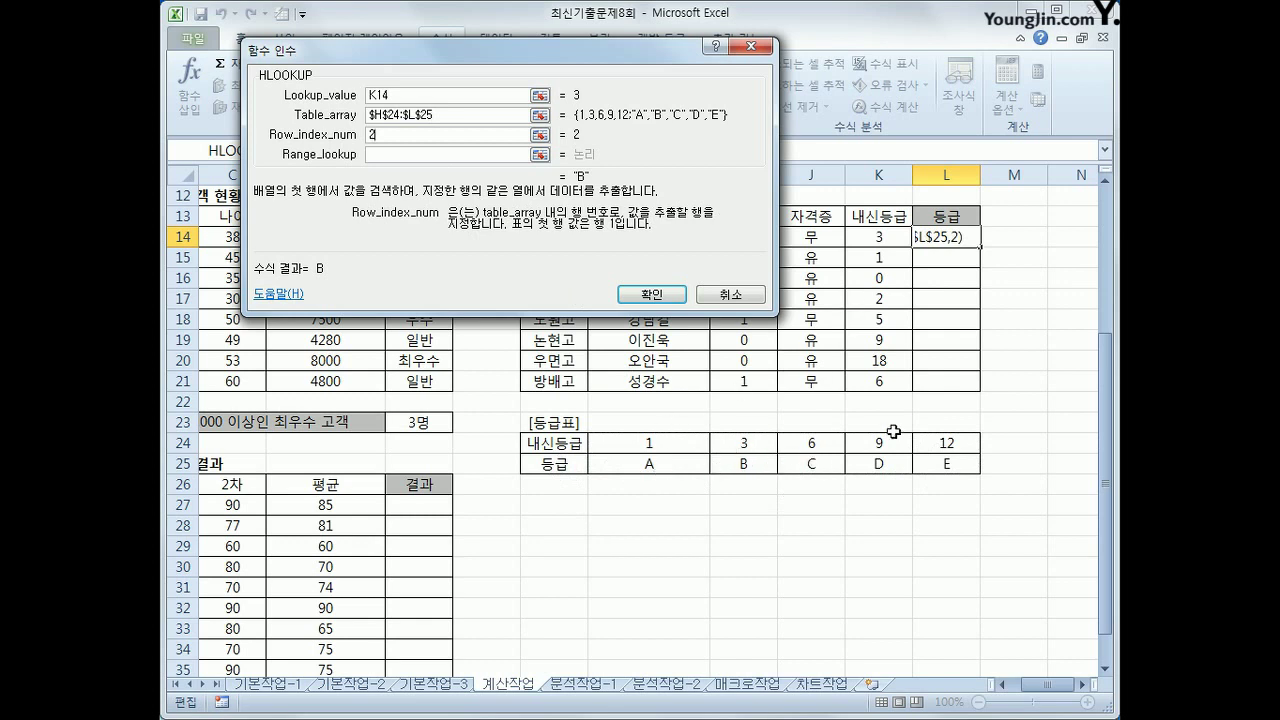
left_click(391, 158)
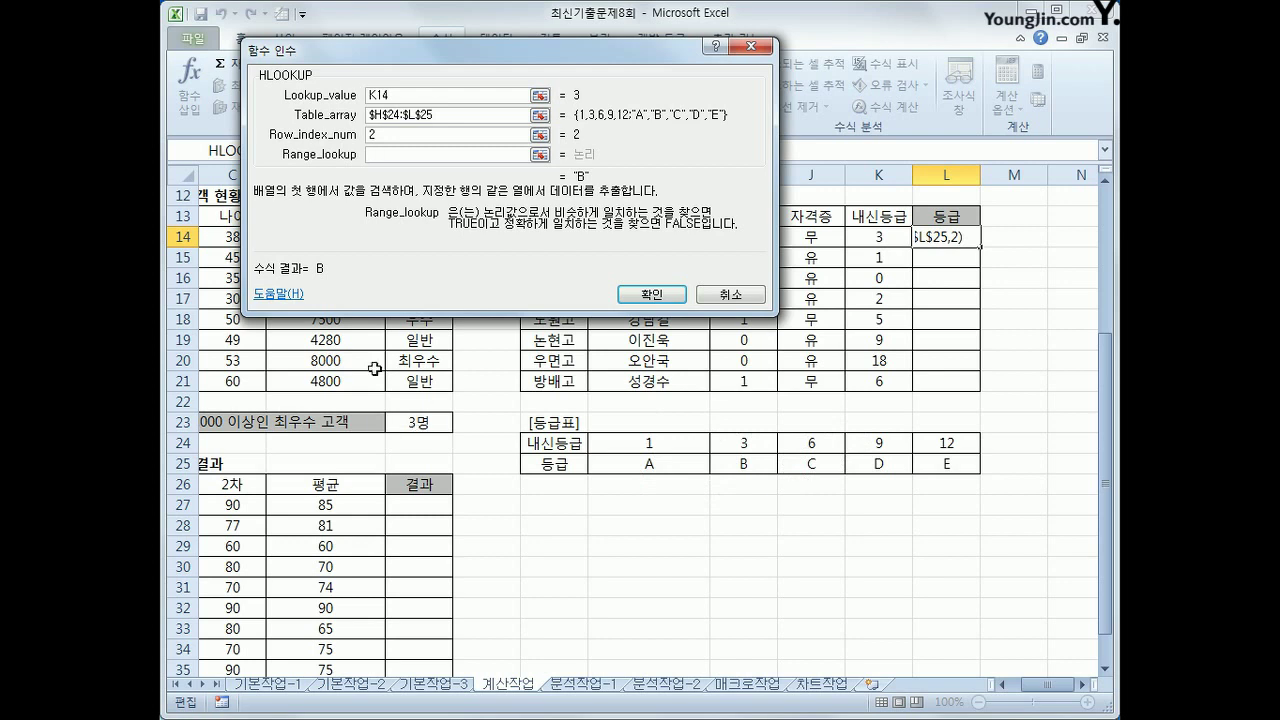
left_click(403, 156)
left_click(650, 294)
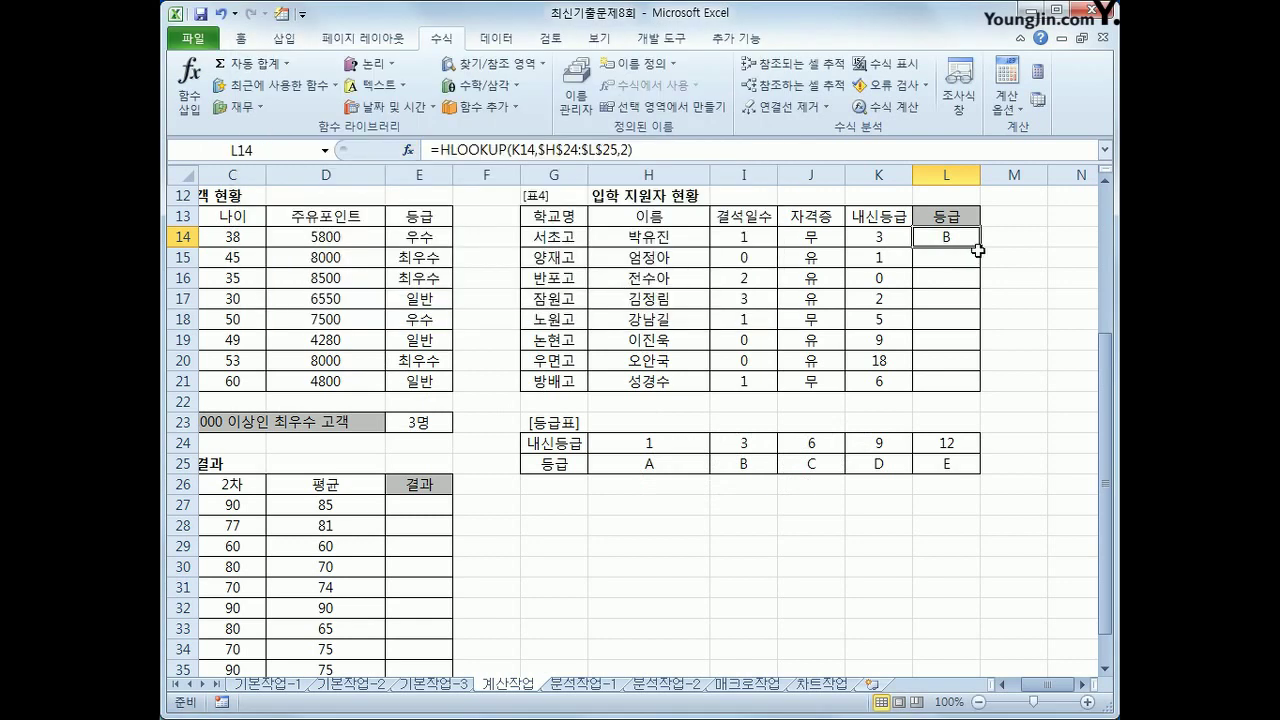
Fill the HLOOKUP formula from L14 down to L21 and check the copied formulas, including the one in L16
left_click_drag(983, 246, 962, 386)
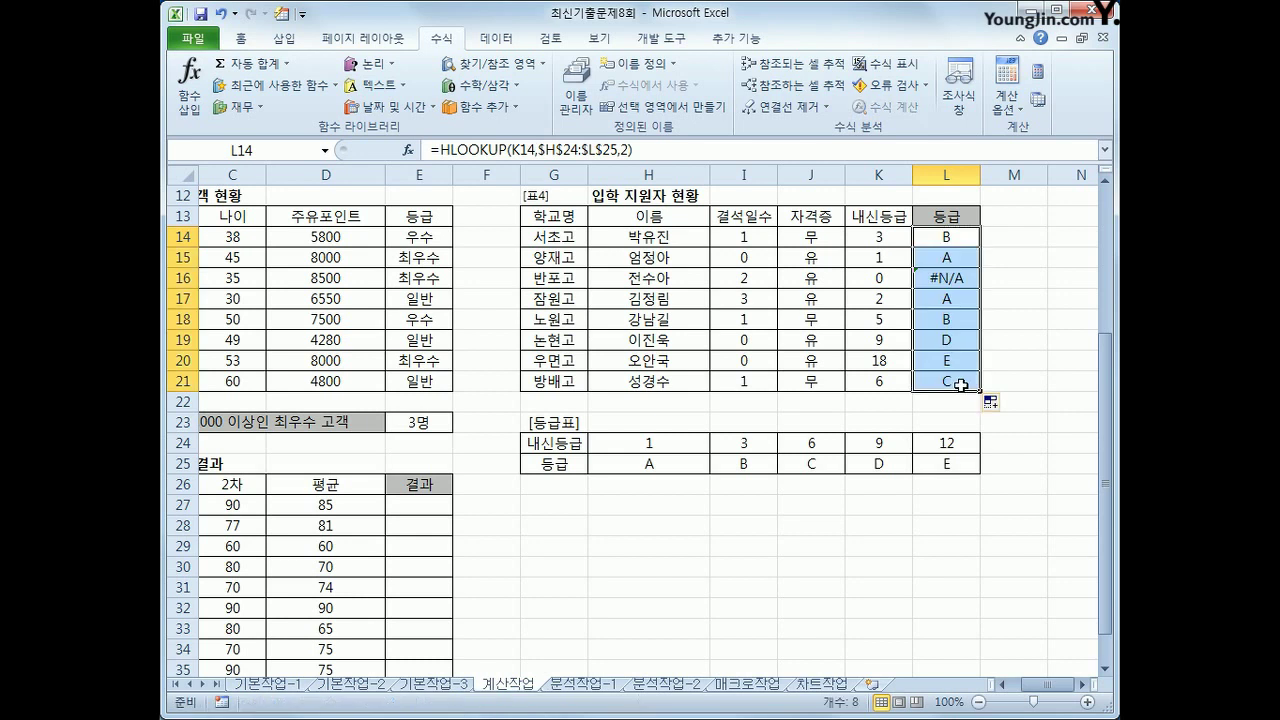
left_click(943, 255)
left_click(936, 379)
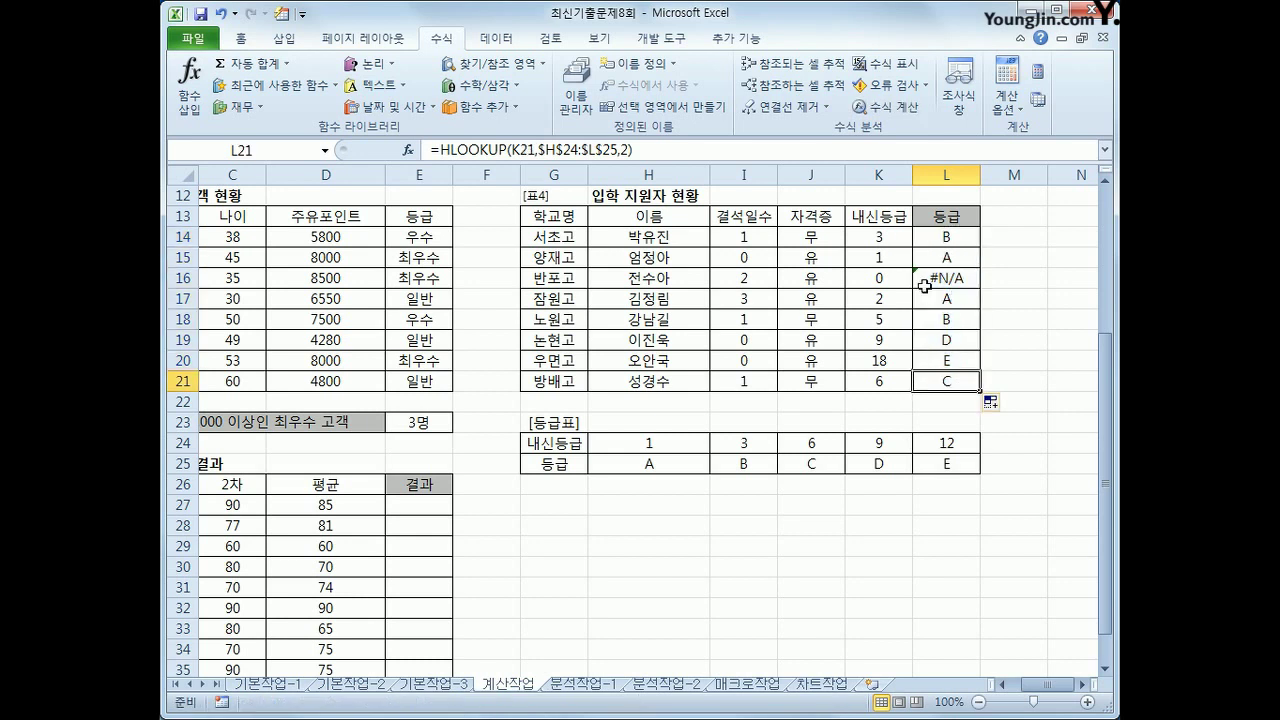
left_click(926, 277)
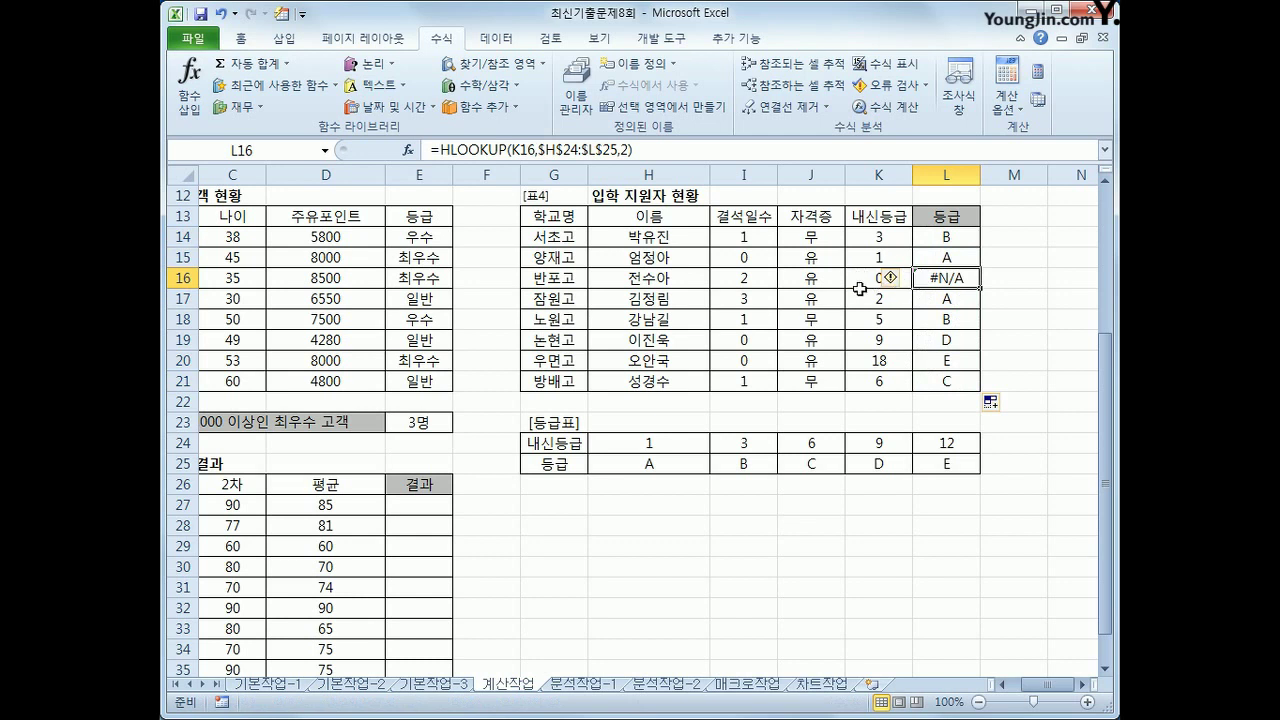
left_click(929, 243)
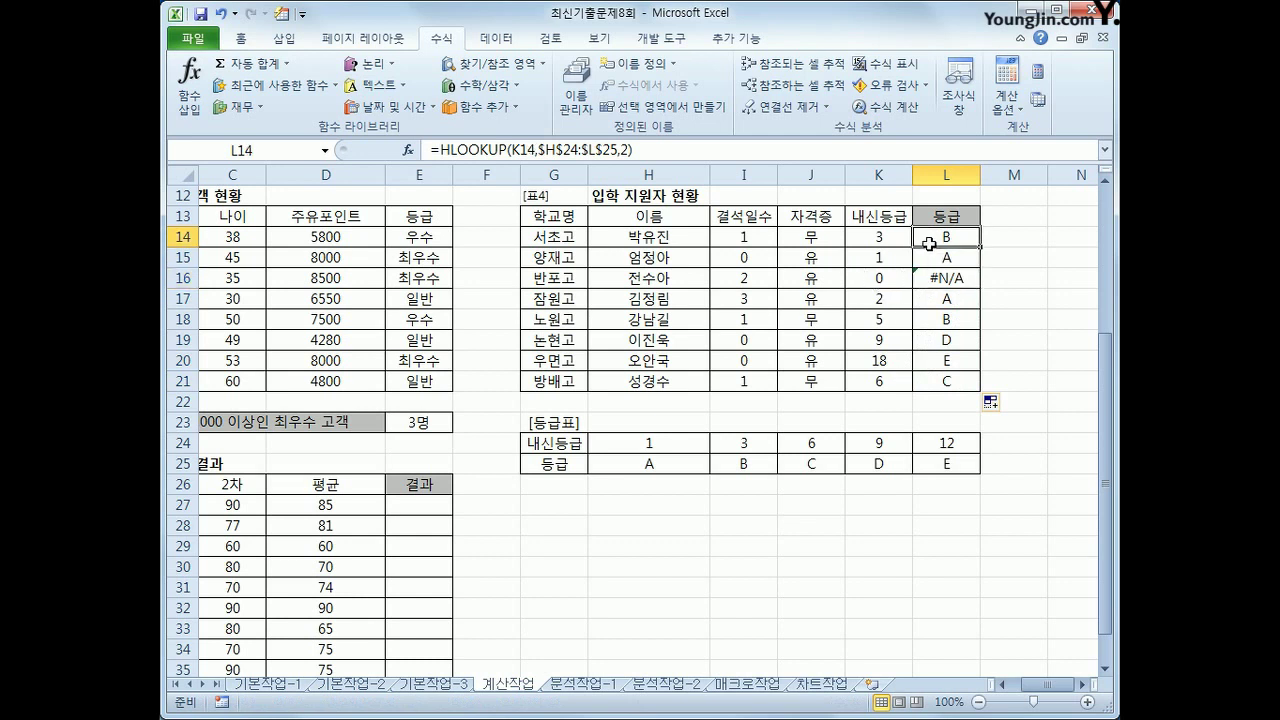
left_click(952, 277)
Wrap the HLOOKUP formula in L14 in IFERROR so that errors return "등급오류"
left_click(952, 236)
left_click(448, 158)
type("IFERROR(")
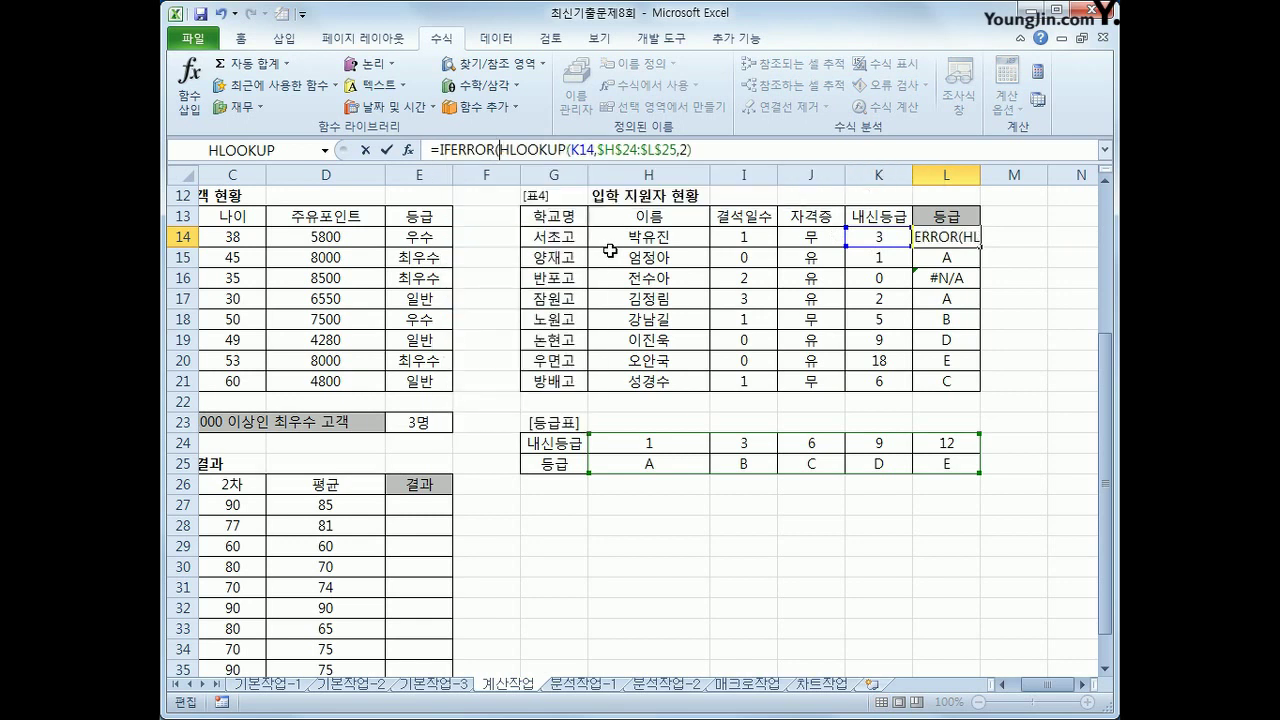
key("Home")
left_click(708, 145)
type(",\"")
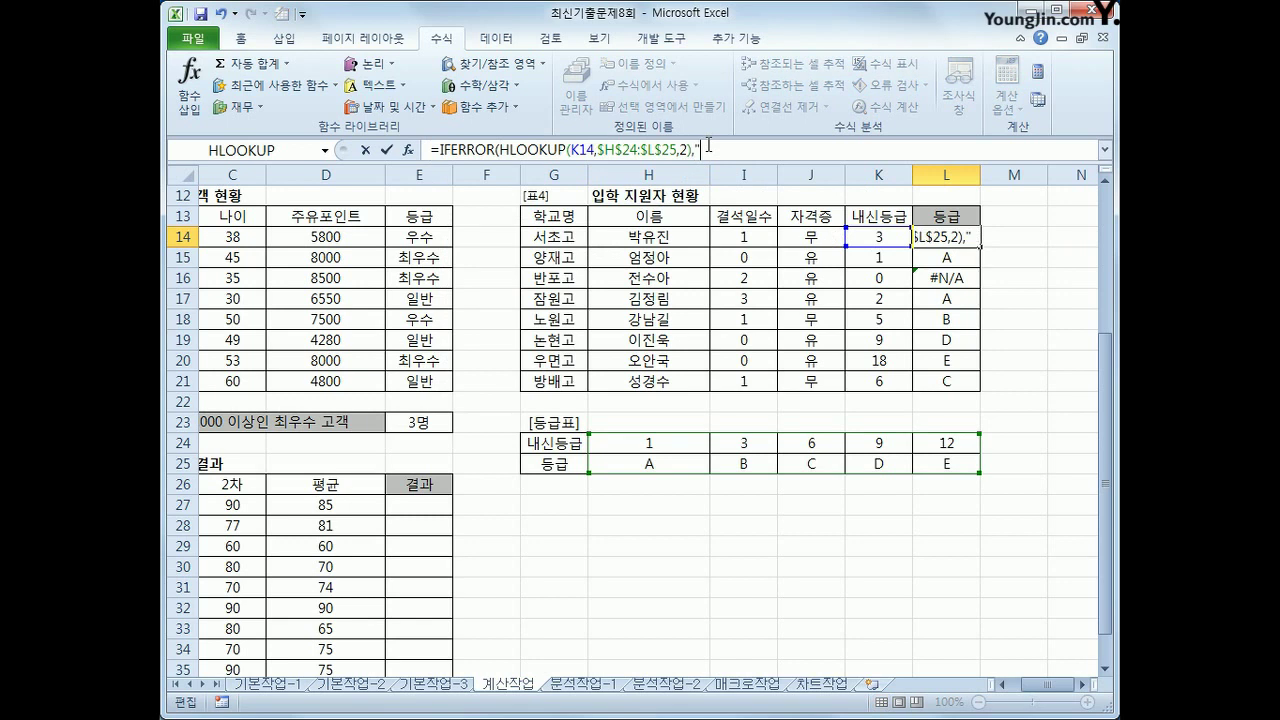
type("등급오류\")")
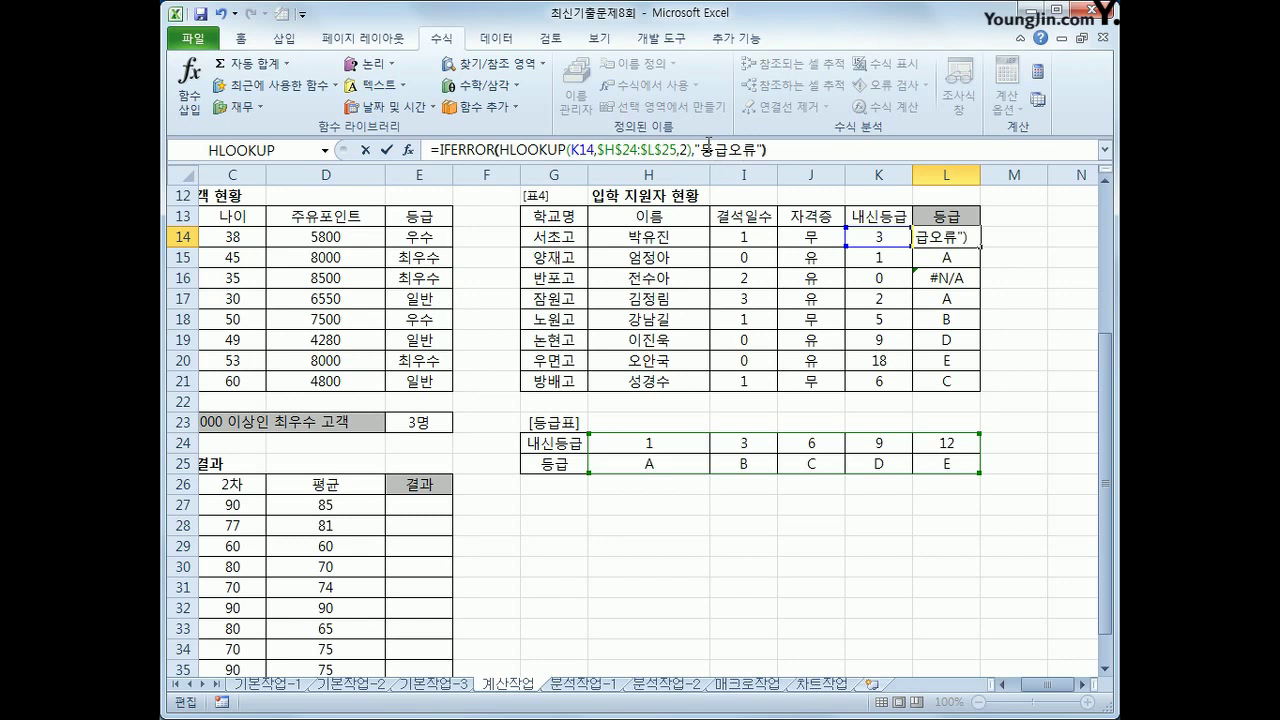
key("Return")
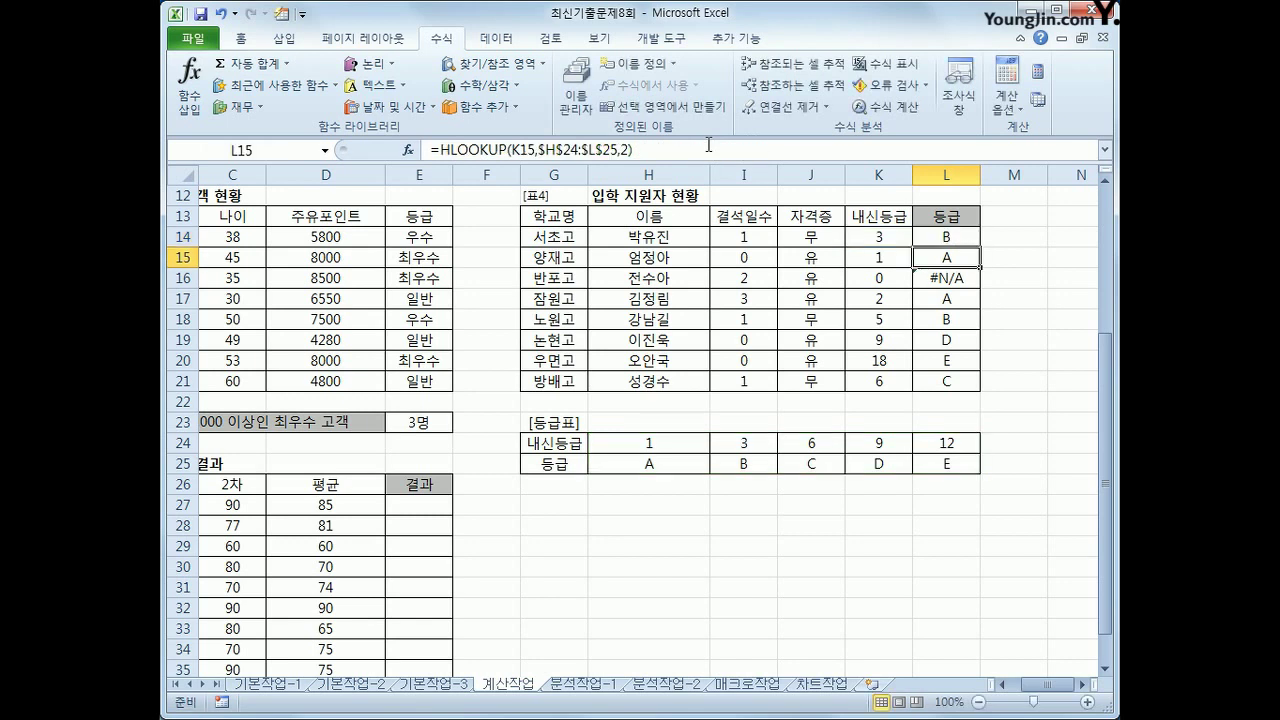
Fill the IFERROR formula from L14 down to L21 and check the formula in L16
left_click(972, 240)
left_click_drag(980, 248, 990, 390)
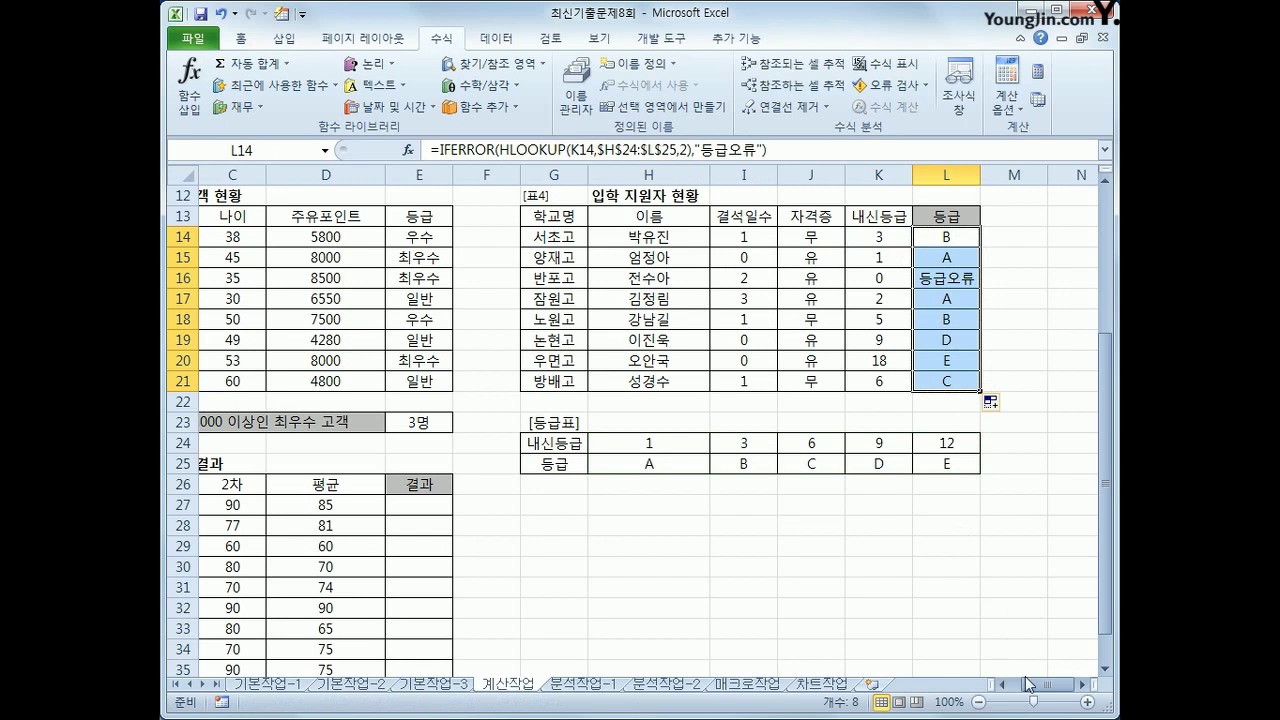
left_click_drag(1033, 688, 1026, 690)
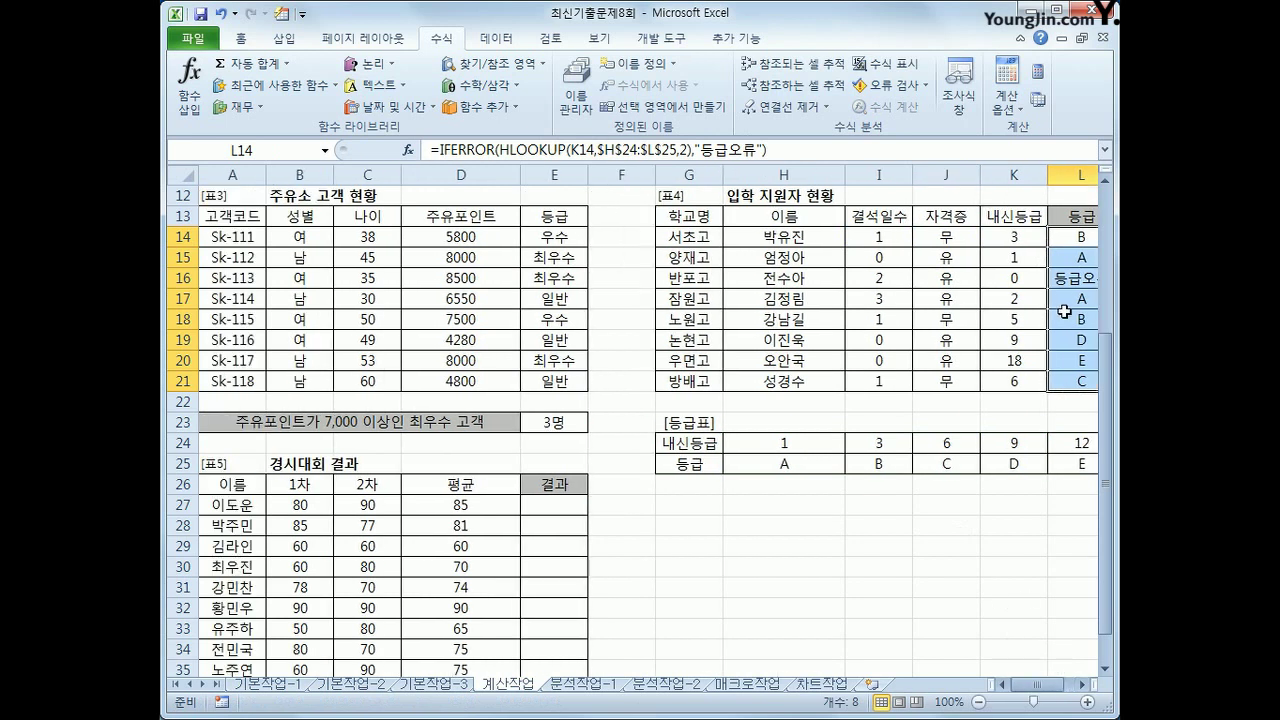
left_click(1068, 280)
Enter =RANK(D27,$D$27:$D$36) in E27 of the 경시대회 결과 table and fill it down to E36
scroll(626, 394, "down", 3)
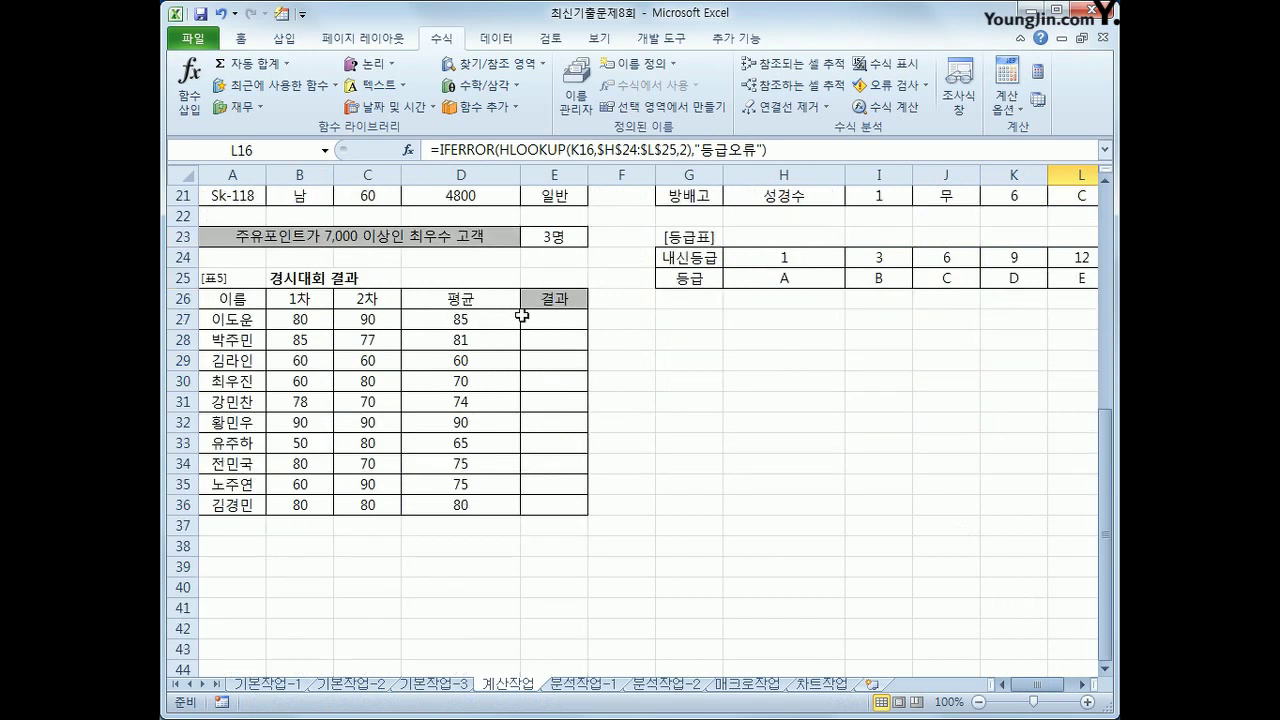
left_click(554, 318)
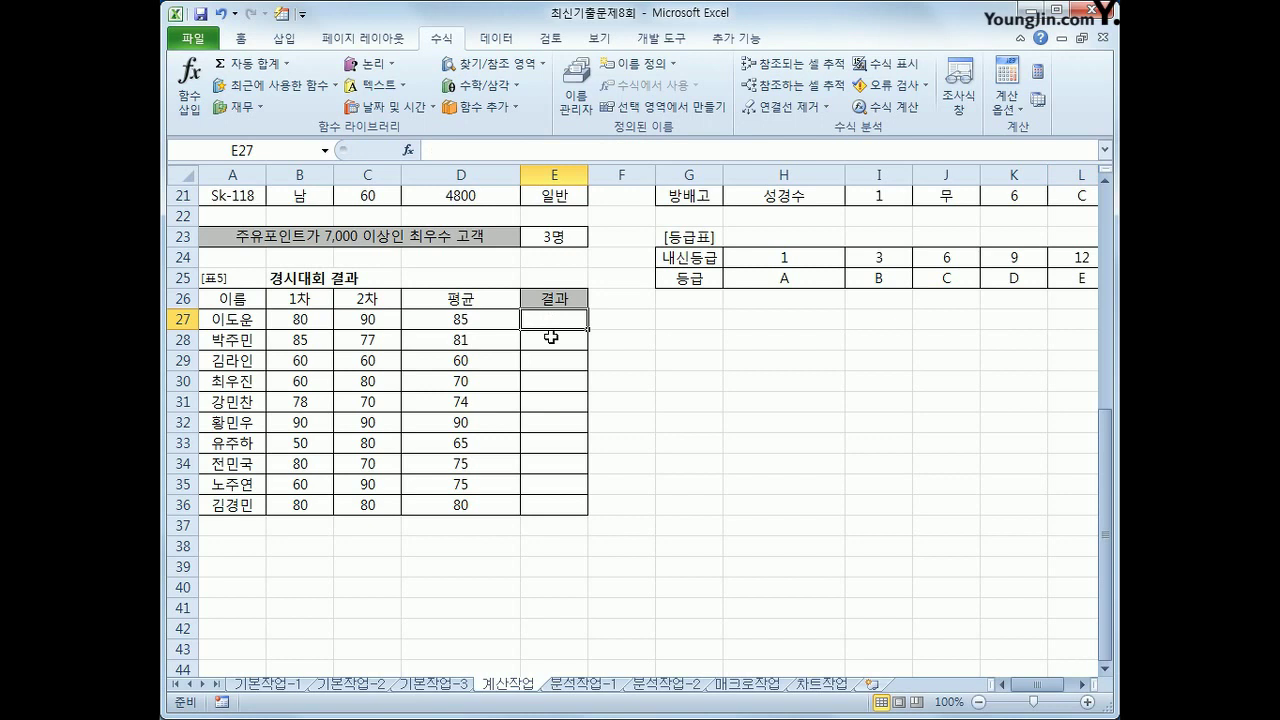
type("=")
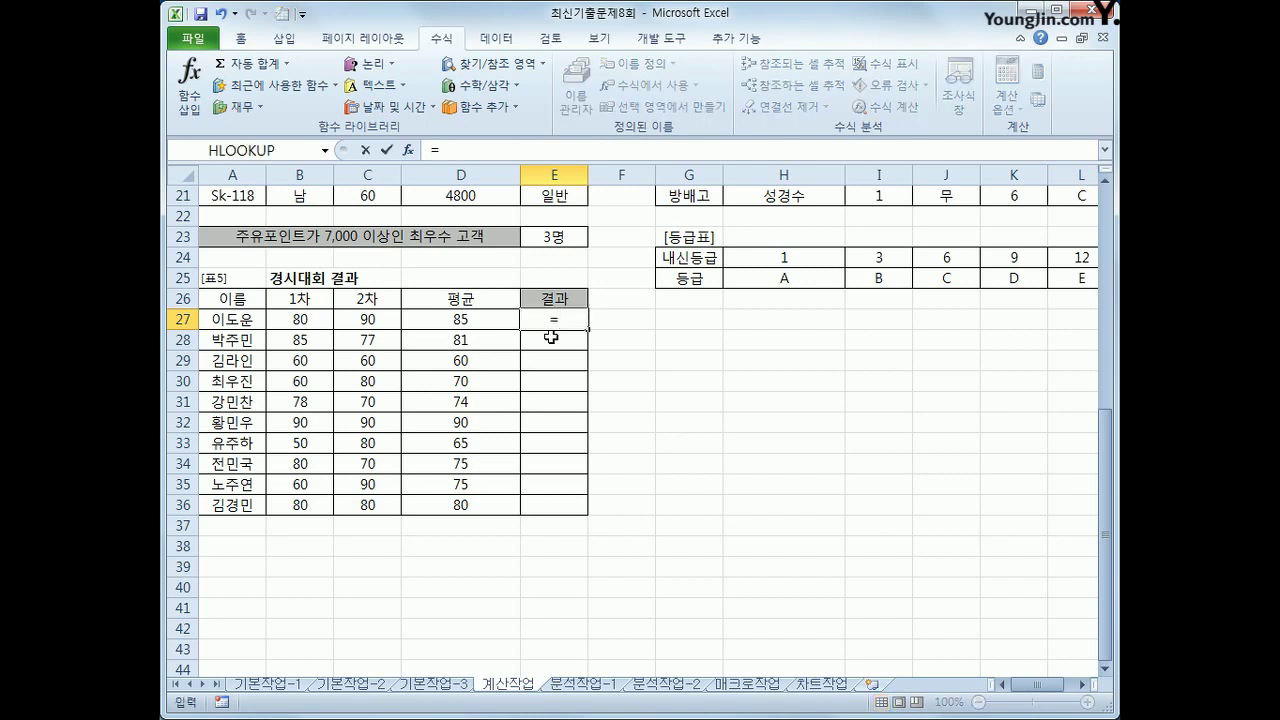
type("rank(")
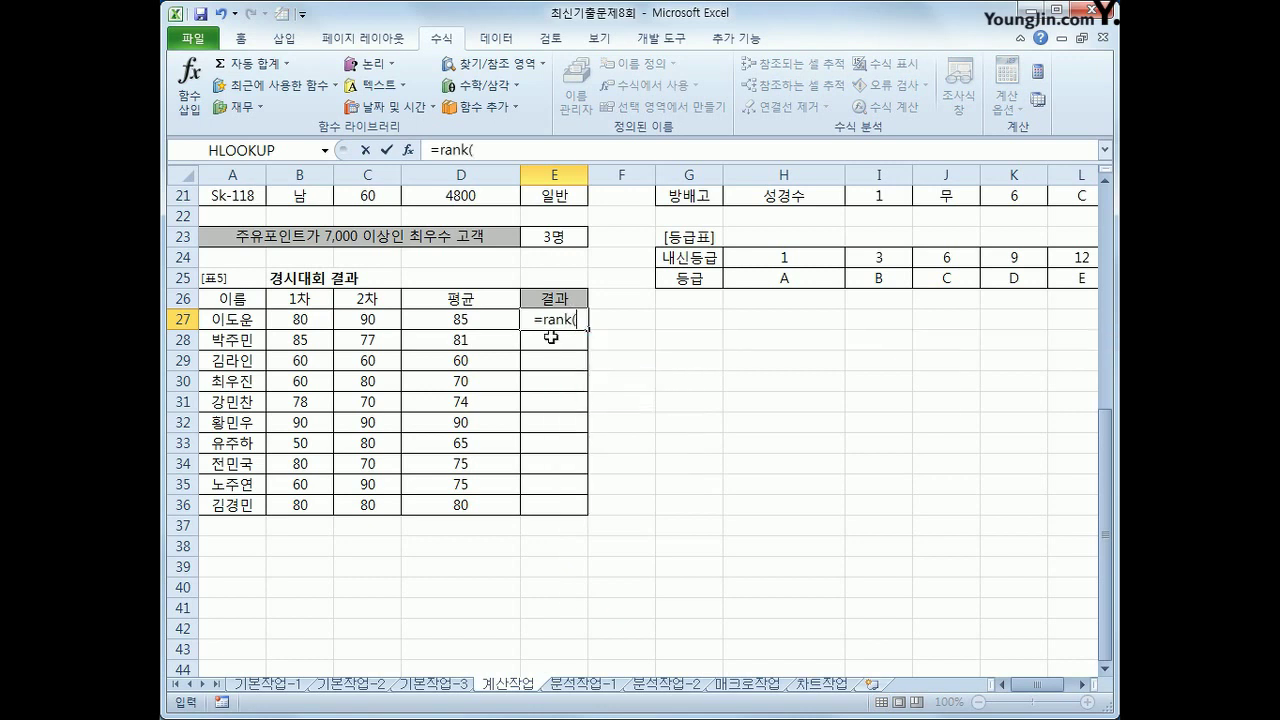
key("Left")
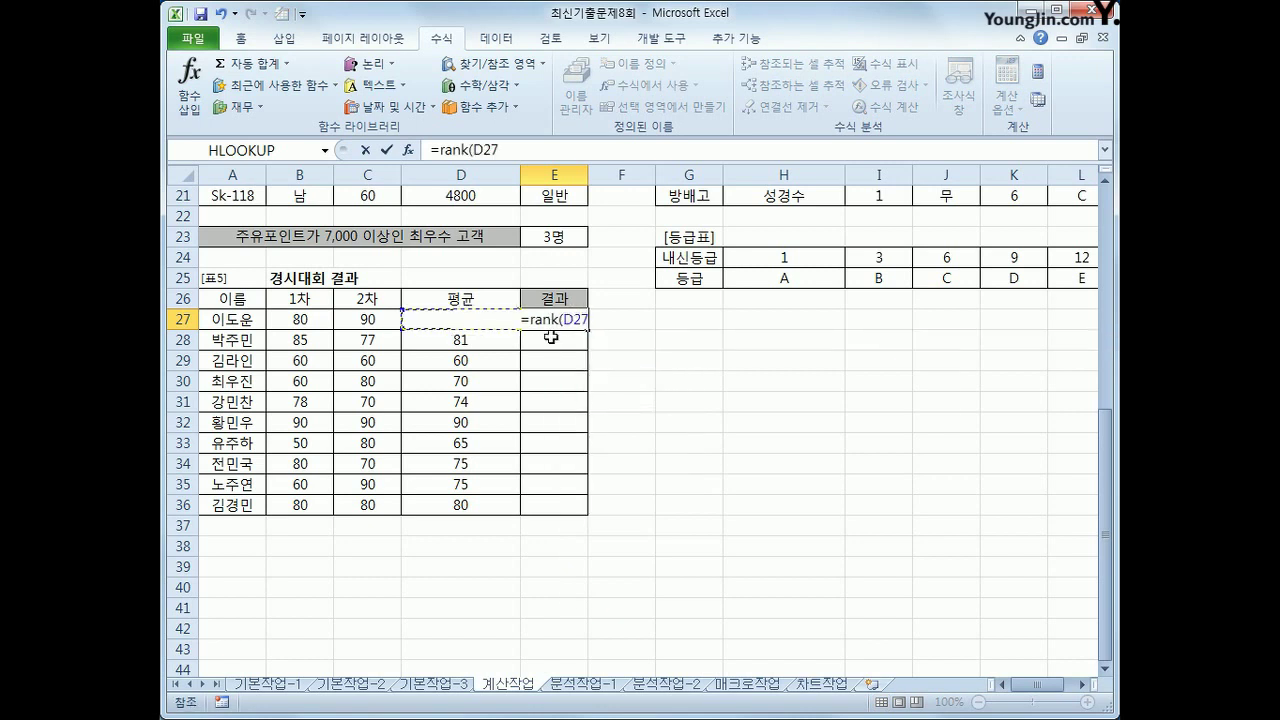
type(",")
left_click_drag(458, 505, 472, 325)
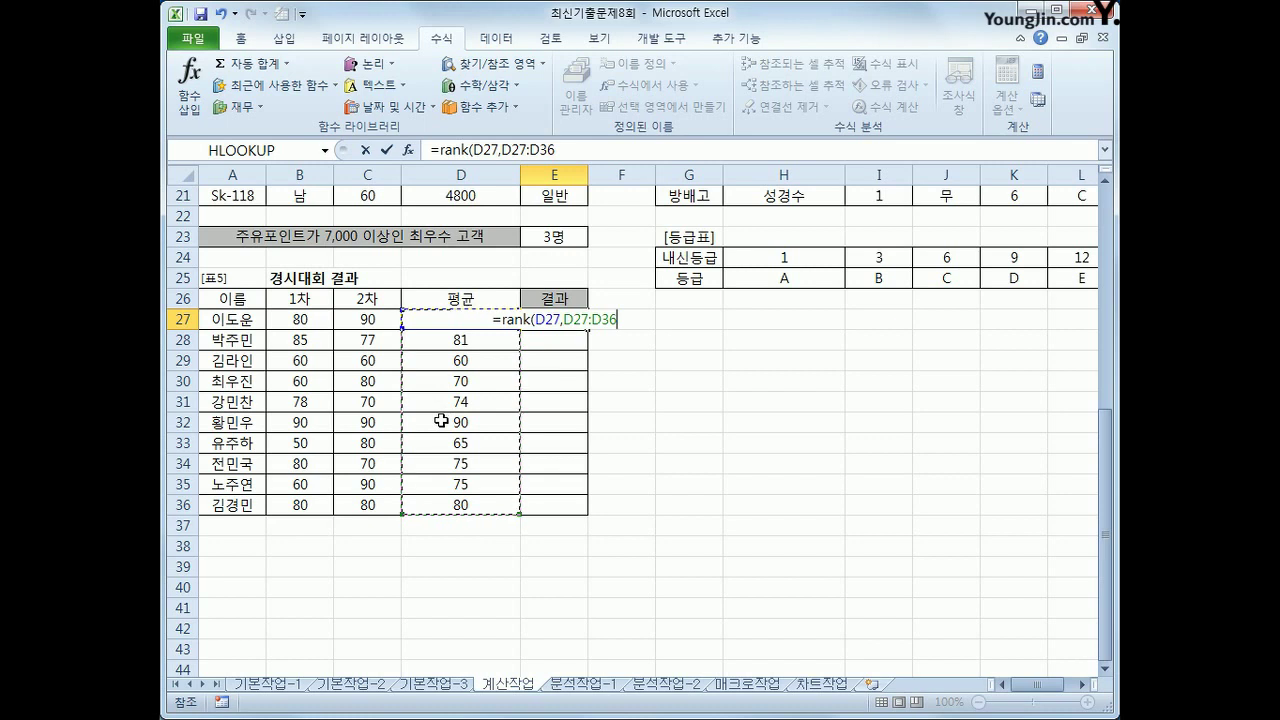
key("F4")
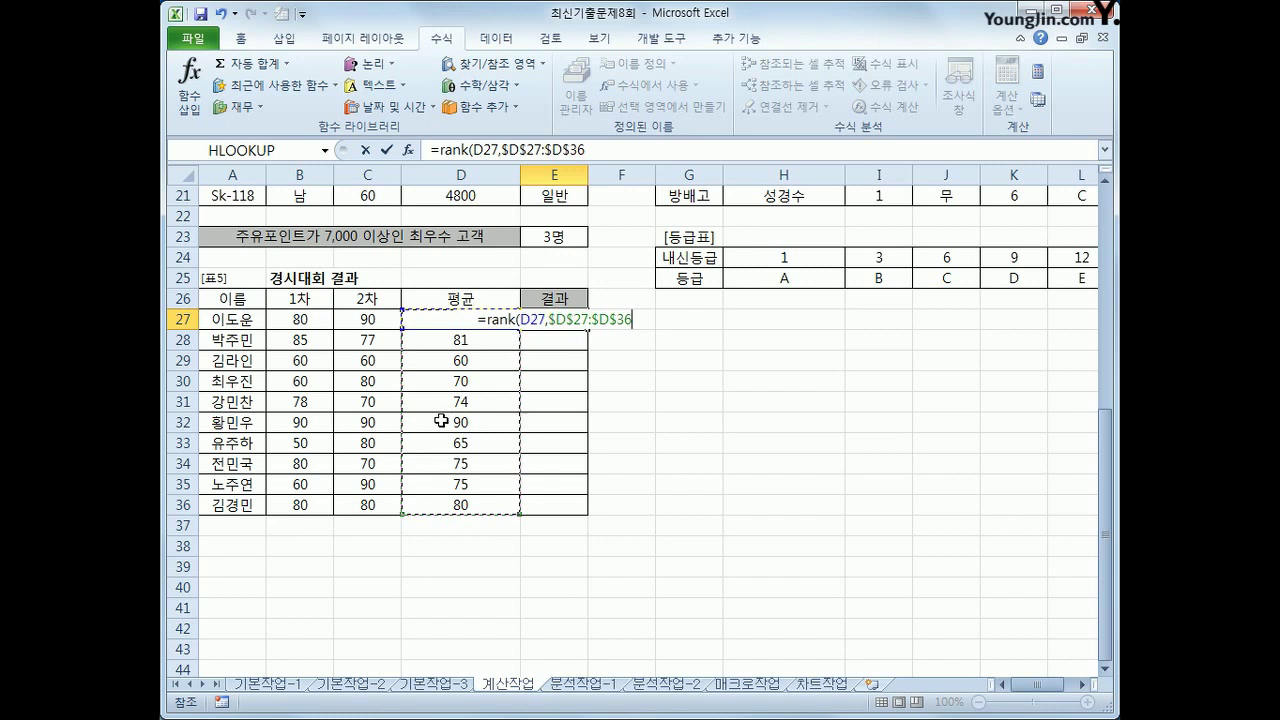
type(")")
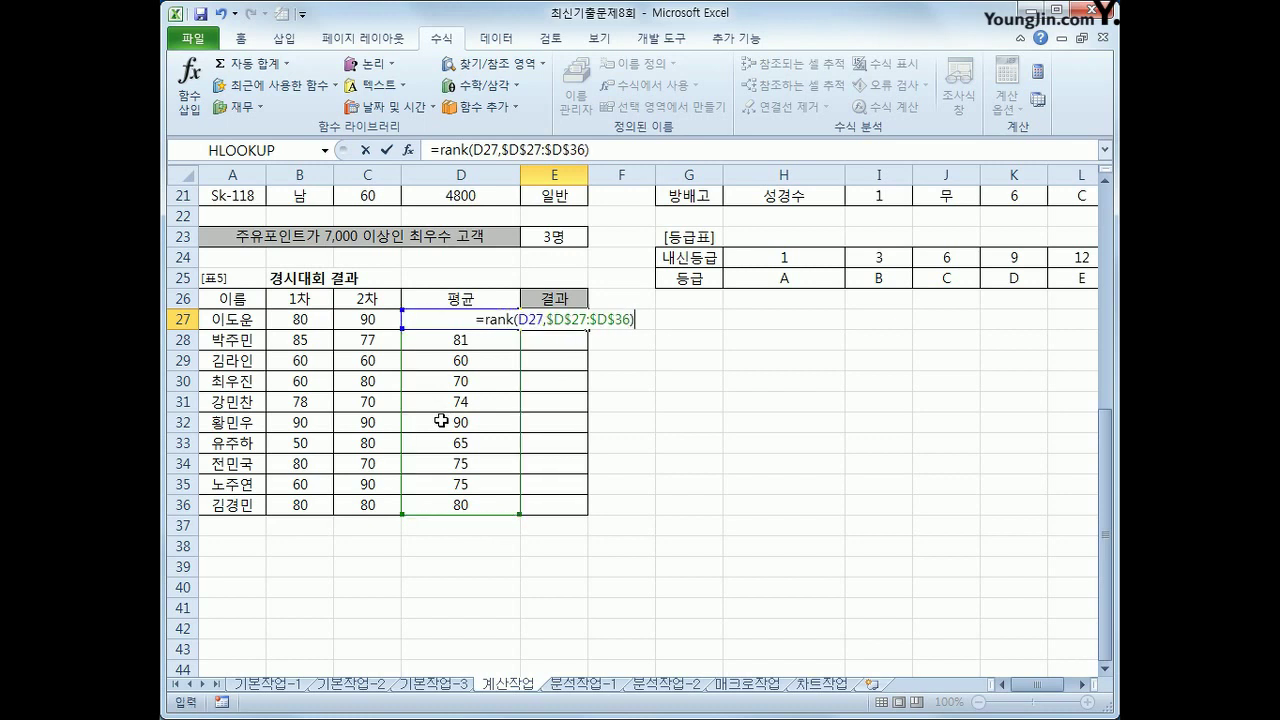
key("Return")
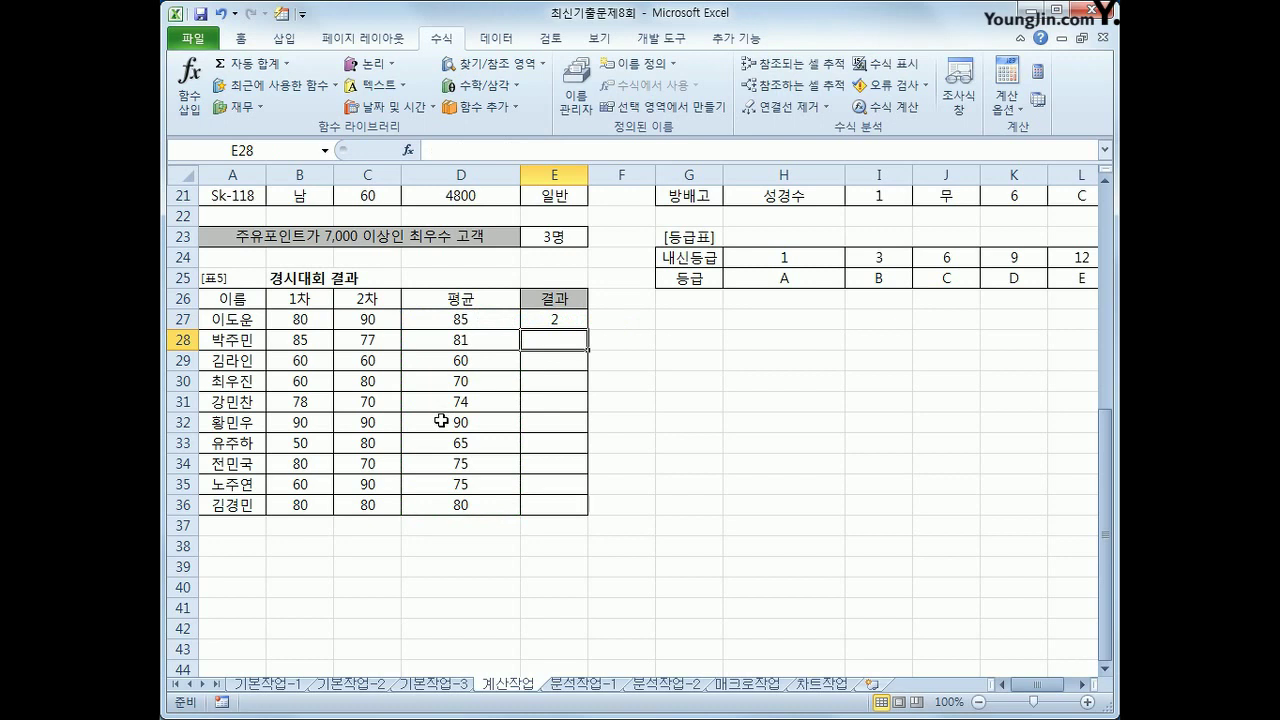
left_click(553, 320)
left_click_drag(586, 330, 577, 507)
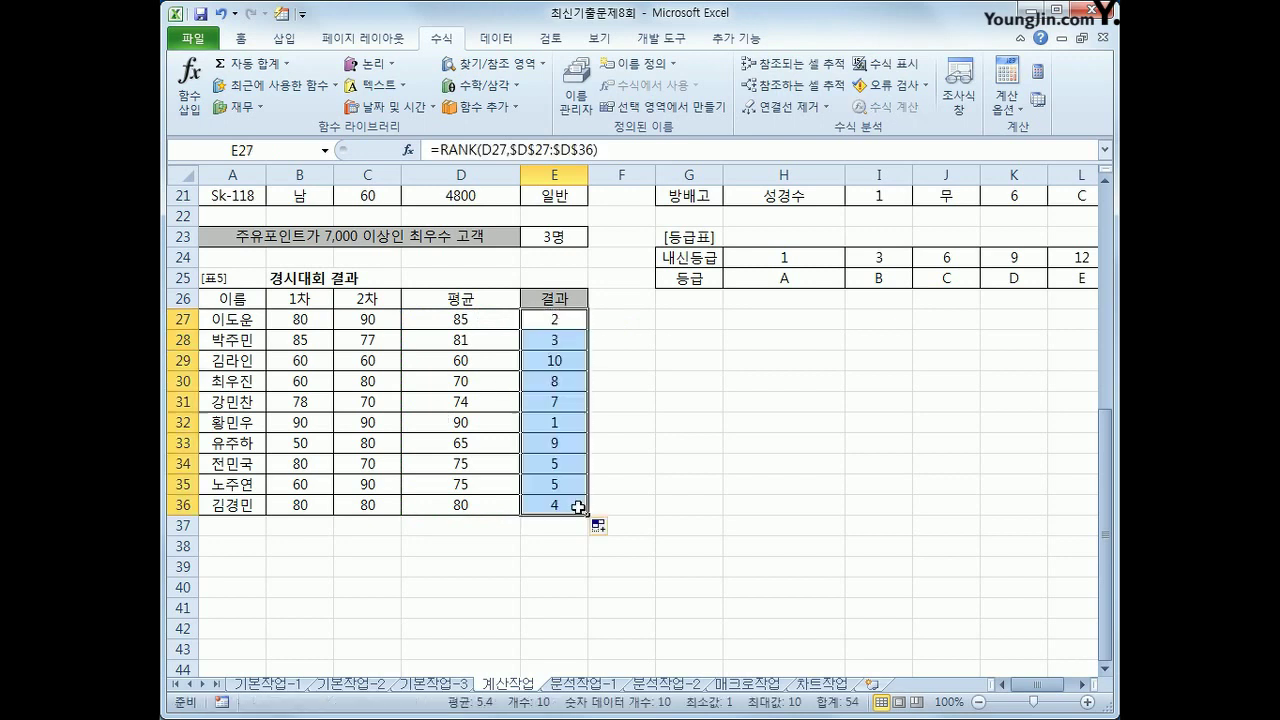
Extend the RANK formula in E27 to =IF(RANK(D27,$D$27:$D$36)<=4,"수상","")
left_click(556, 318)
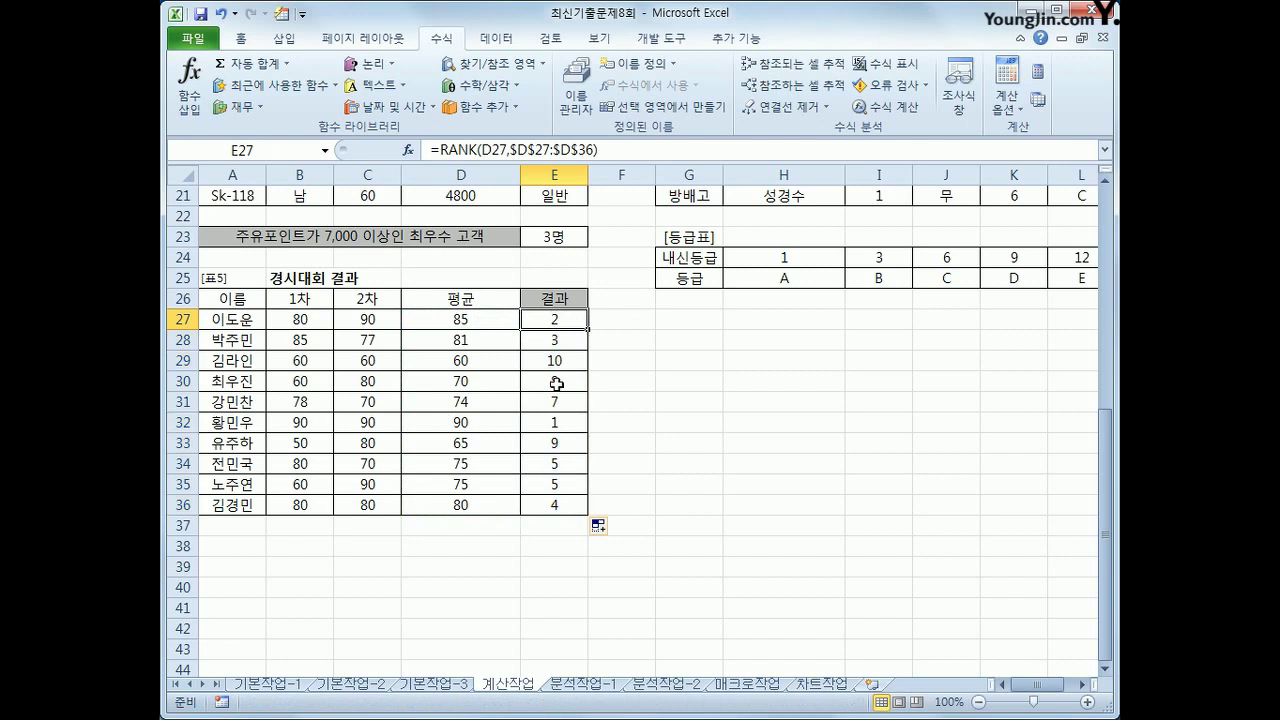
left_click(440, 149)
type("ㅏ")
key("BackSpace")
type("if(")
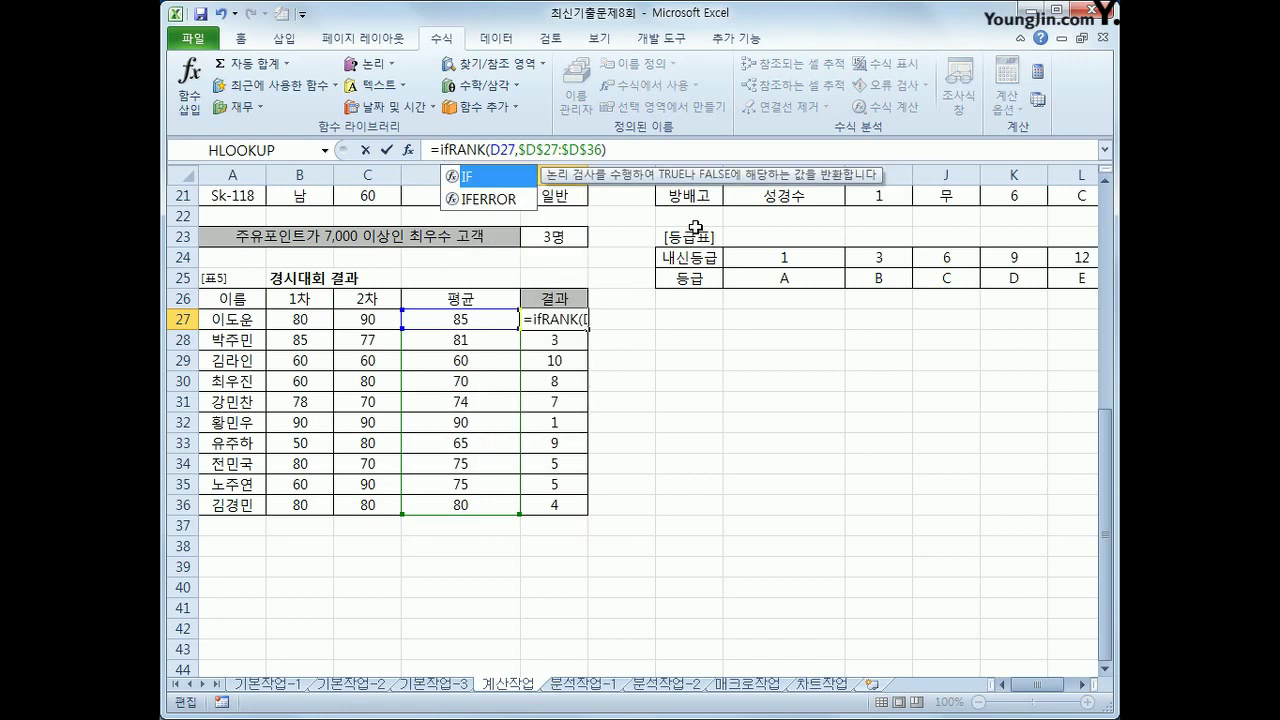
left_click(648, 150)
type("<=4")
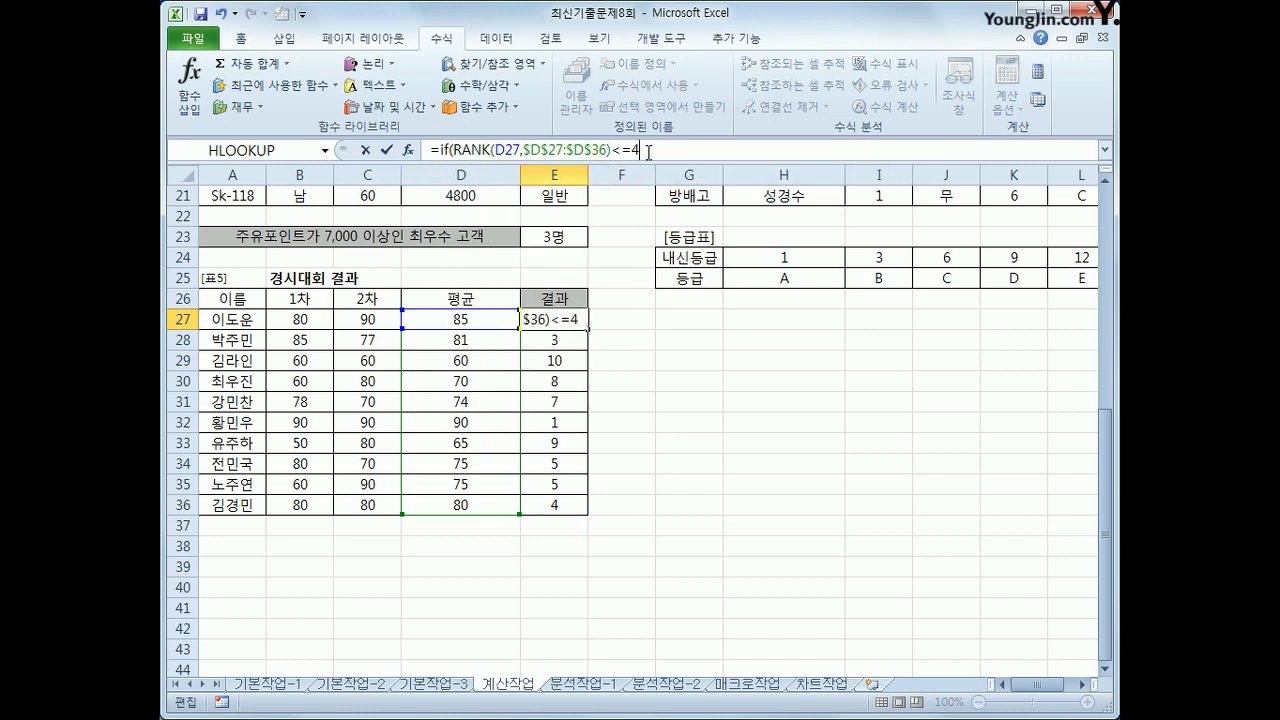
type(",\"수상\",\"\"")
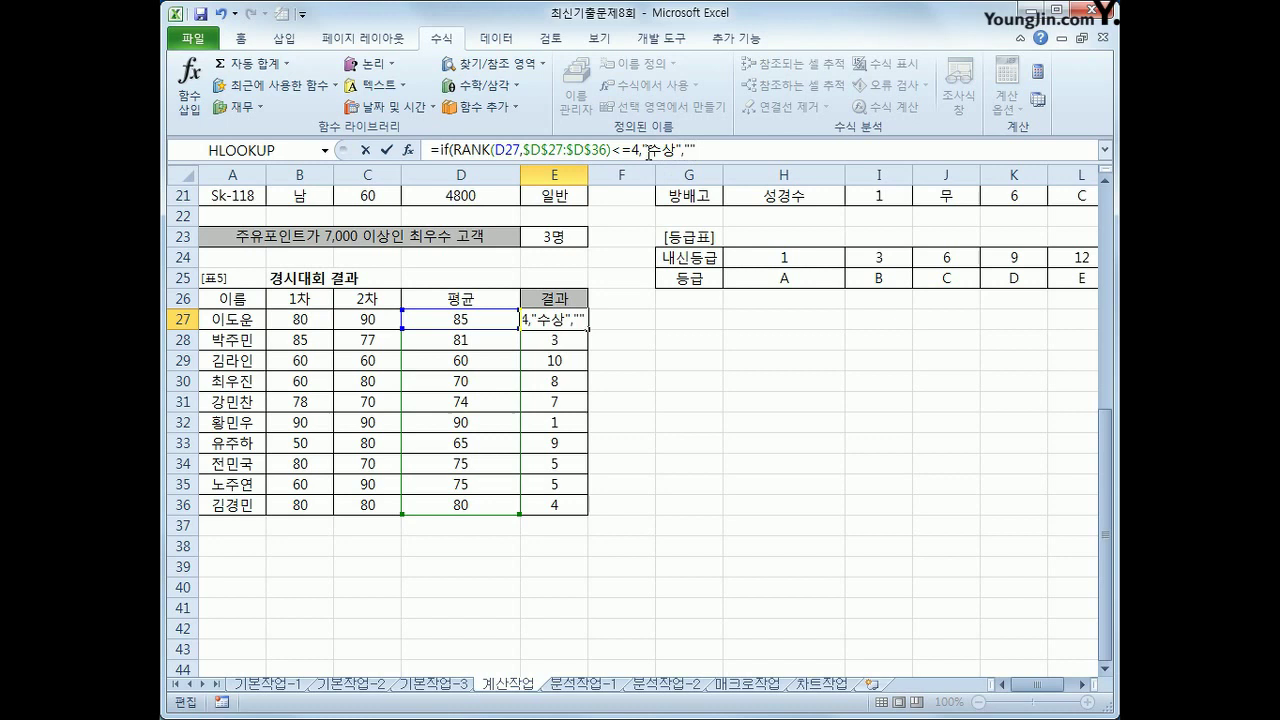
type(")")
key("Return")
Fill the IF formula from E27 down to E36 in the 결과 column
left_click(570, 319)
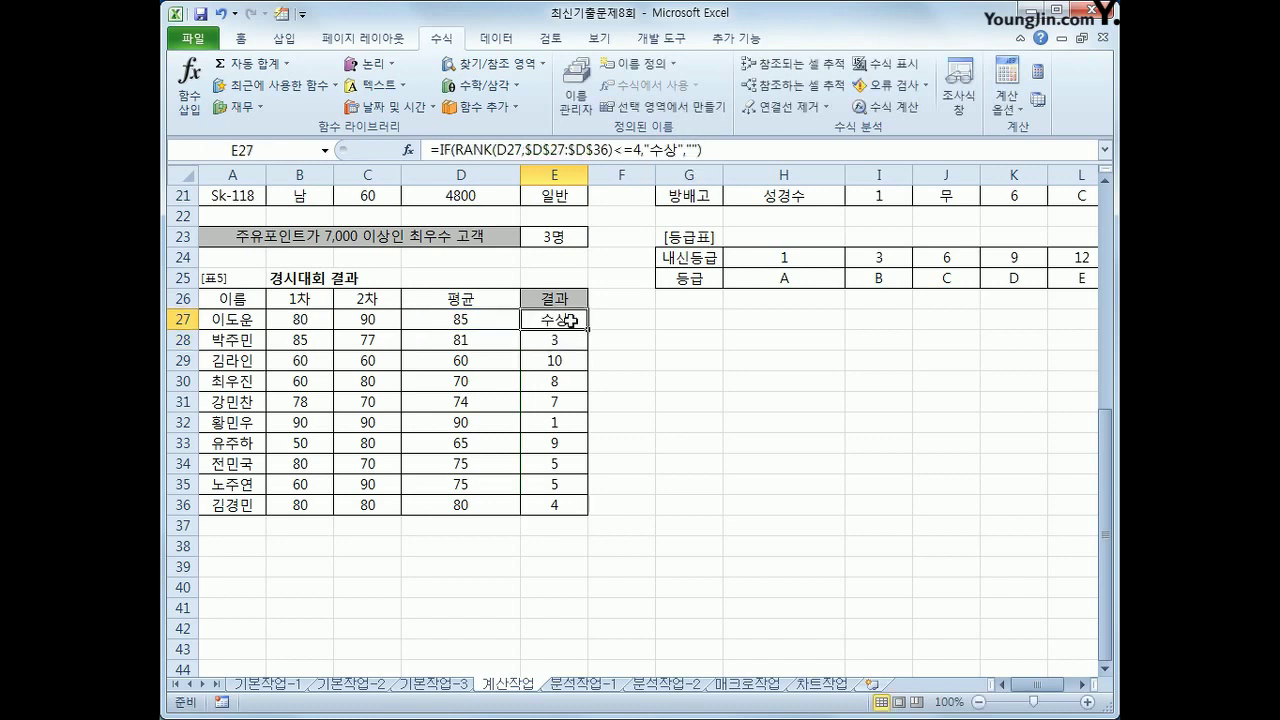
left_click_drag(588, 329, 582, 512)
left_click(566, 322)
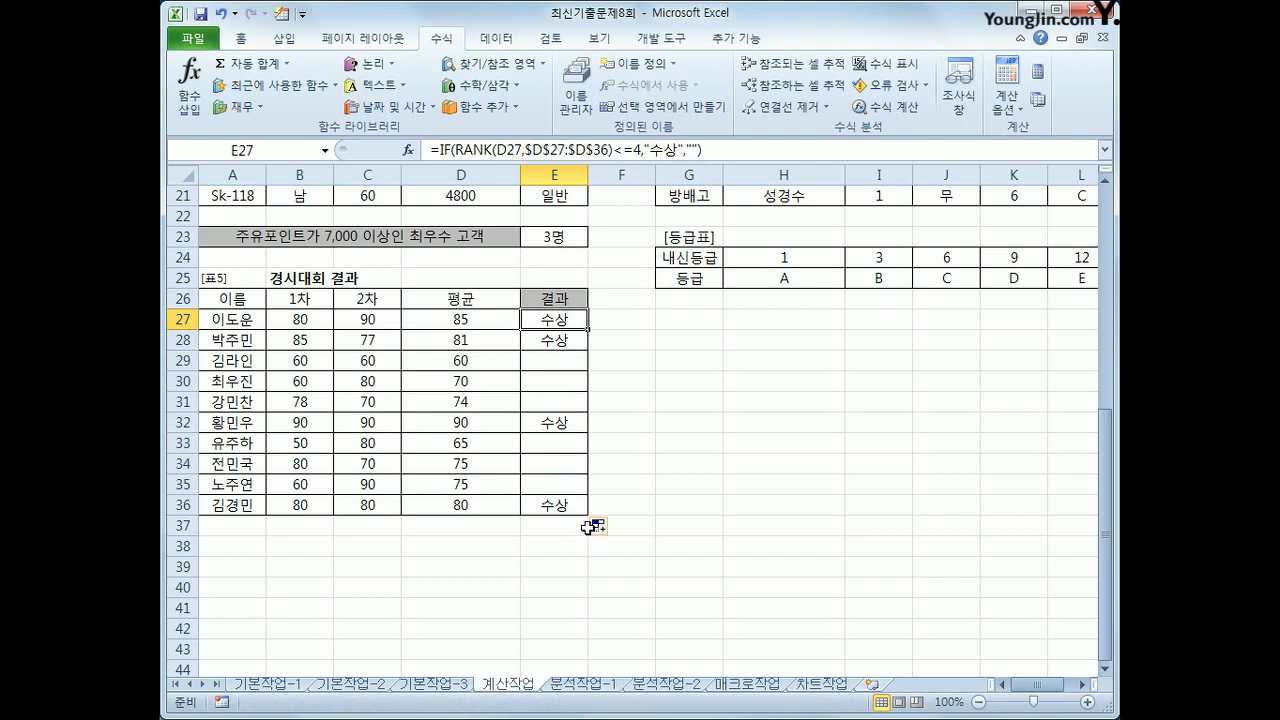
On the 분석작업-1 sheet, name cell F14 수익률 and cell F12 순매출액
left_click(583, 684)
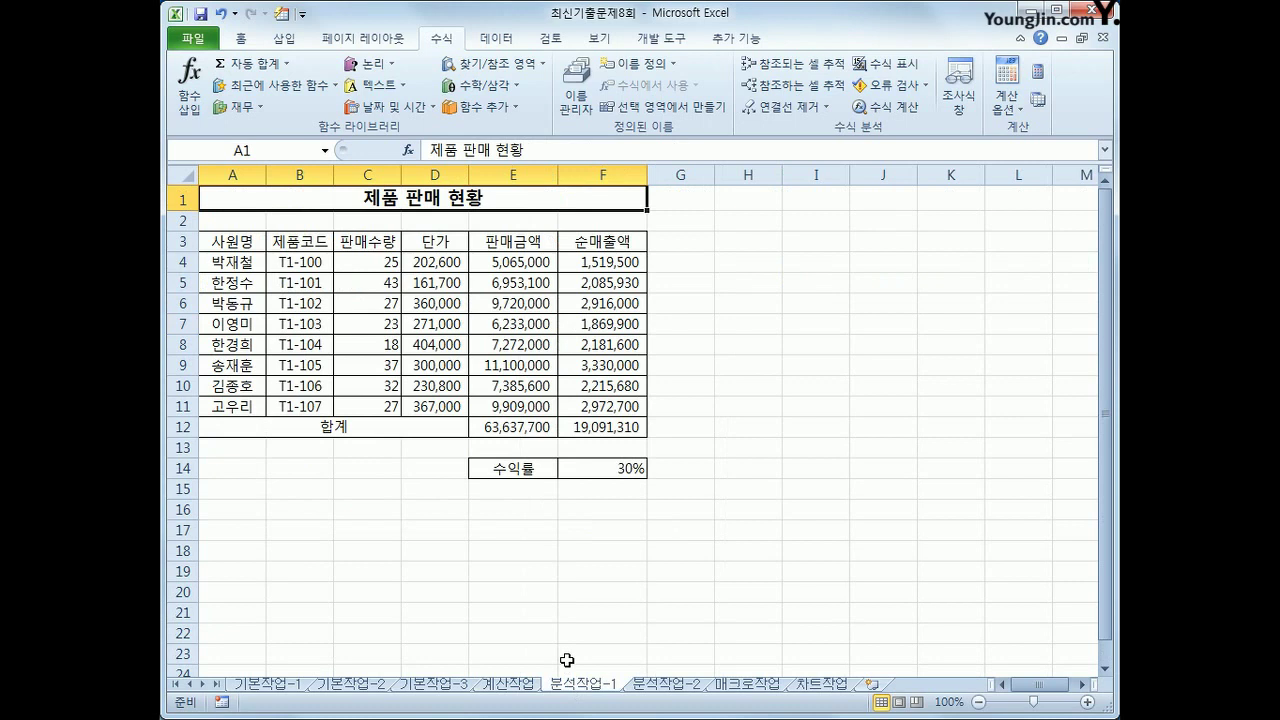
left_click(615, 468)
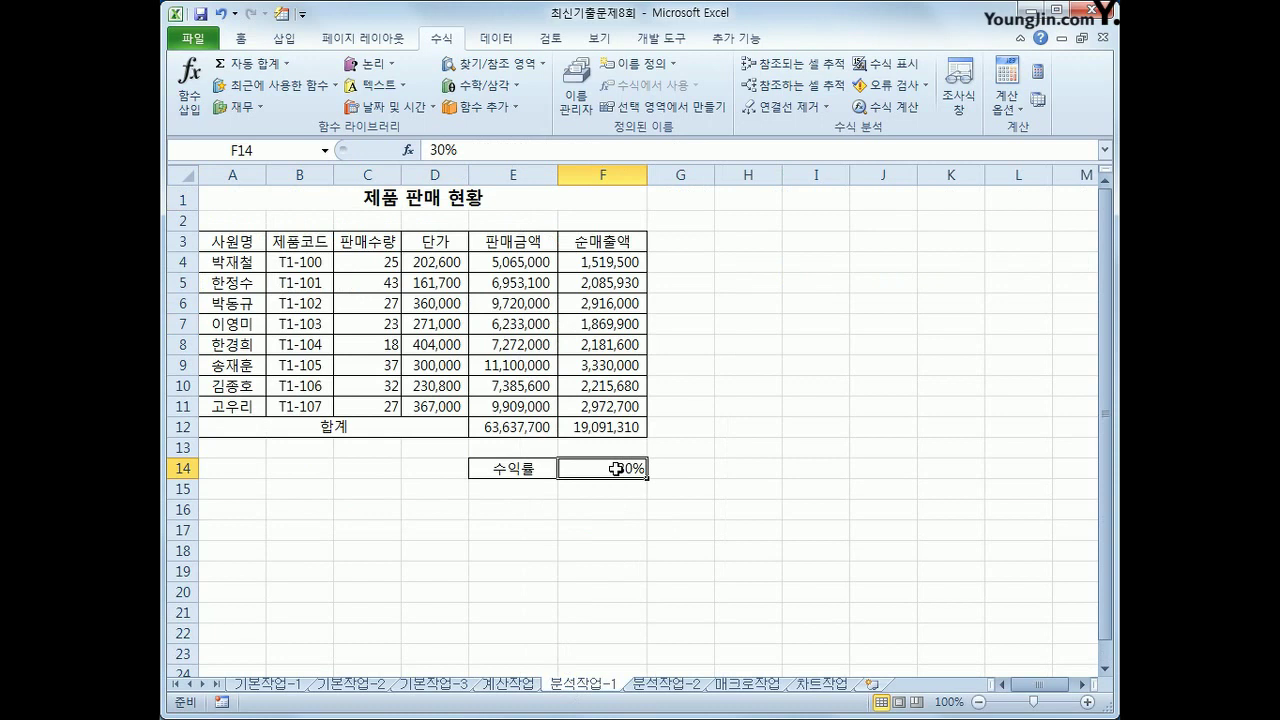
left_click(266, 152)
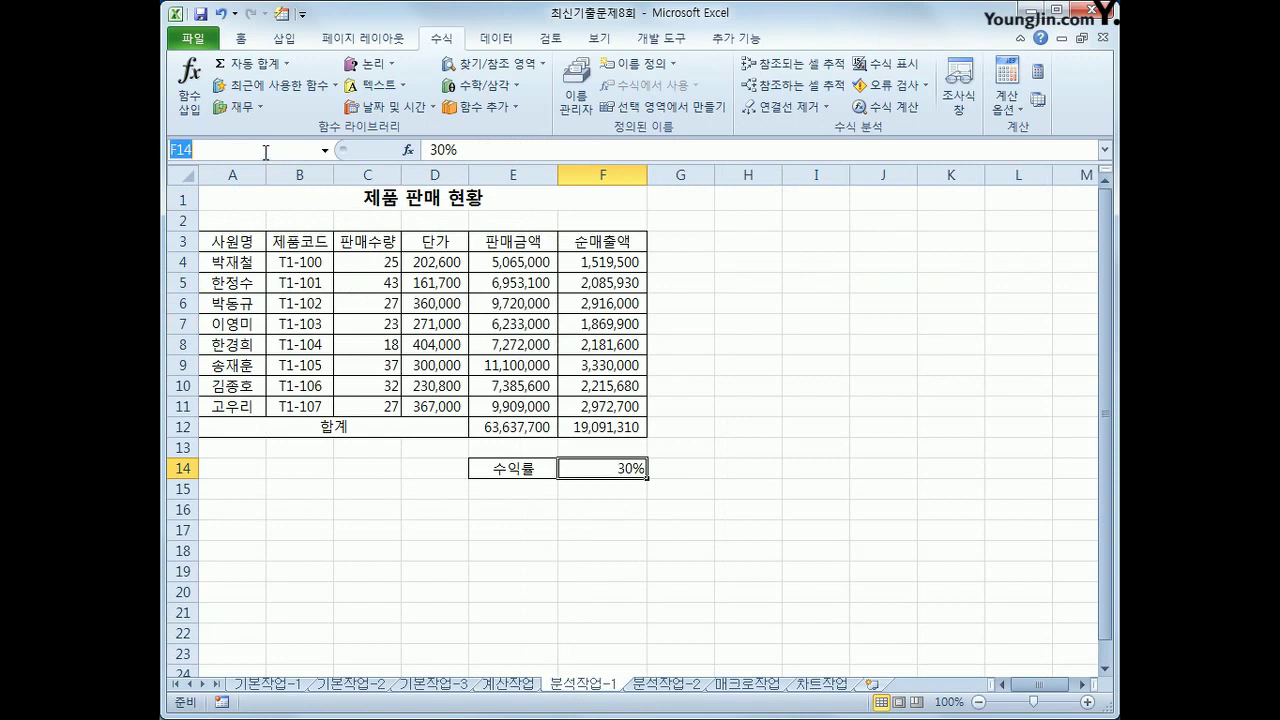
type("수익률")
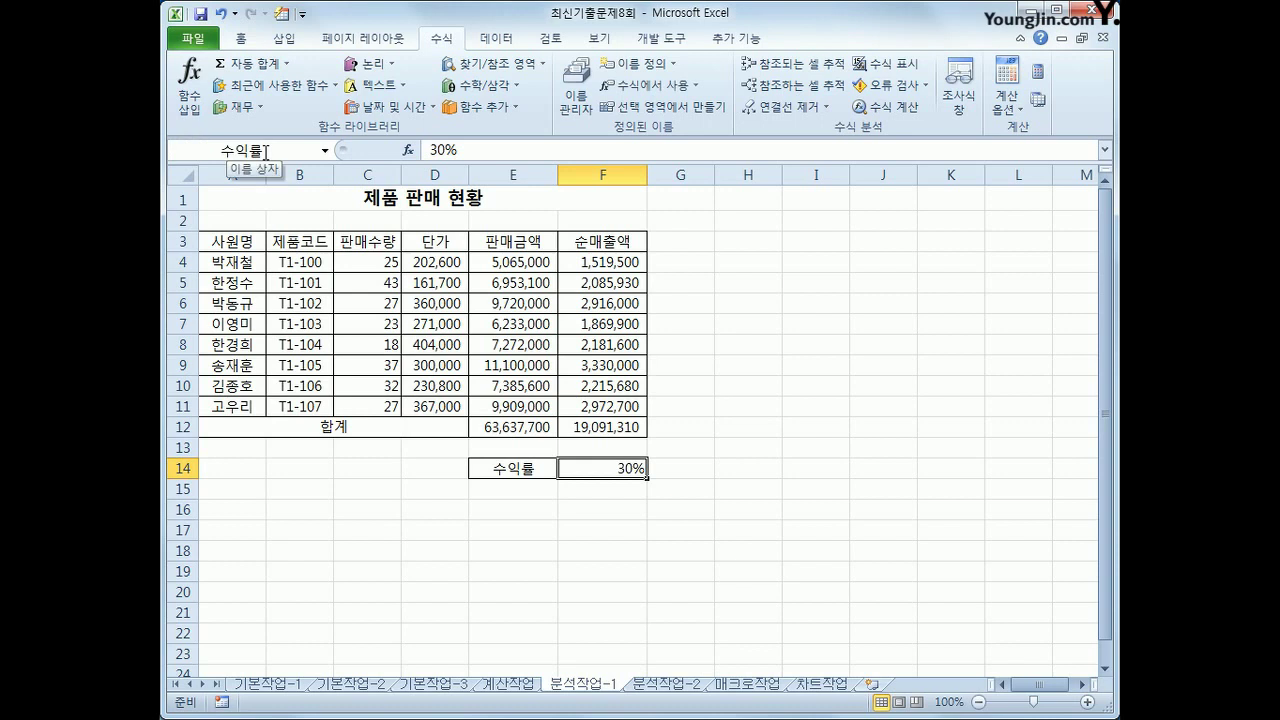
left_click(592, 430)
left_click(250, 150)
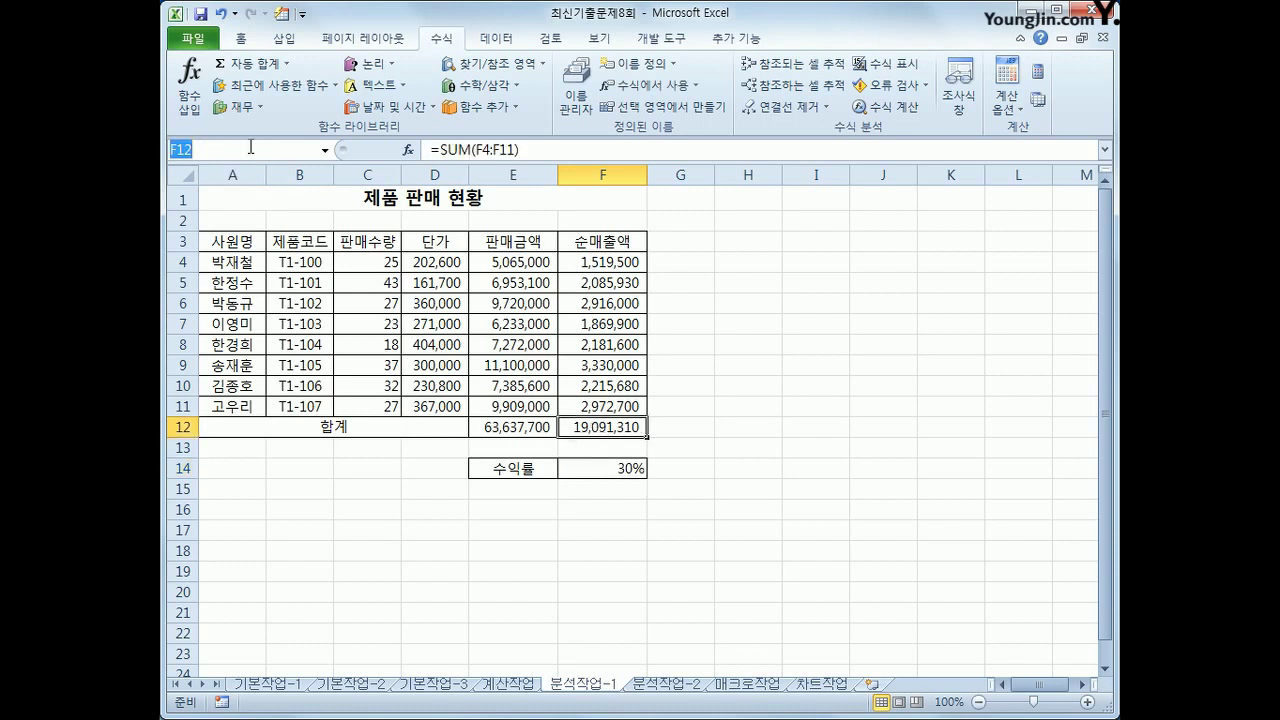
type("순매출액")
key("Return")
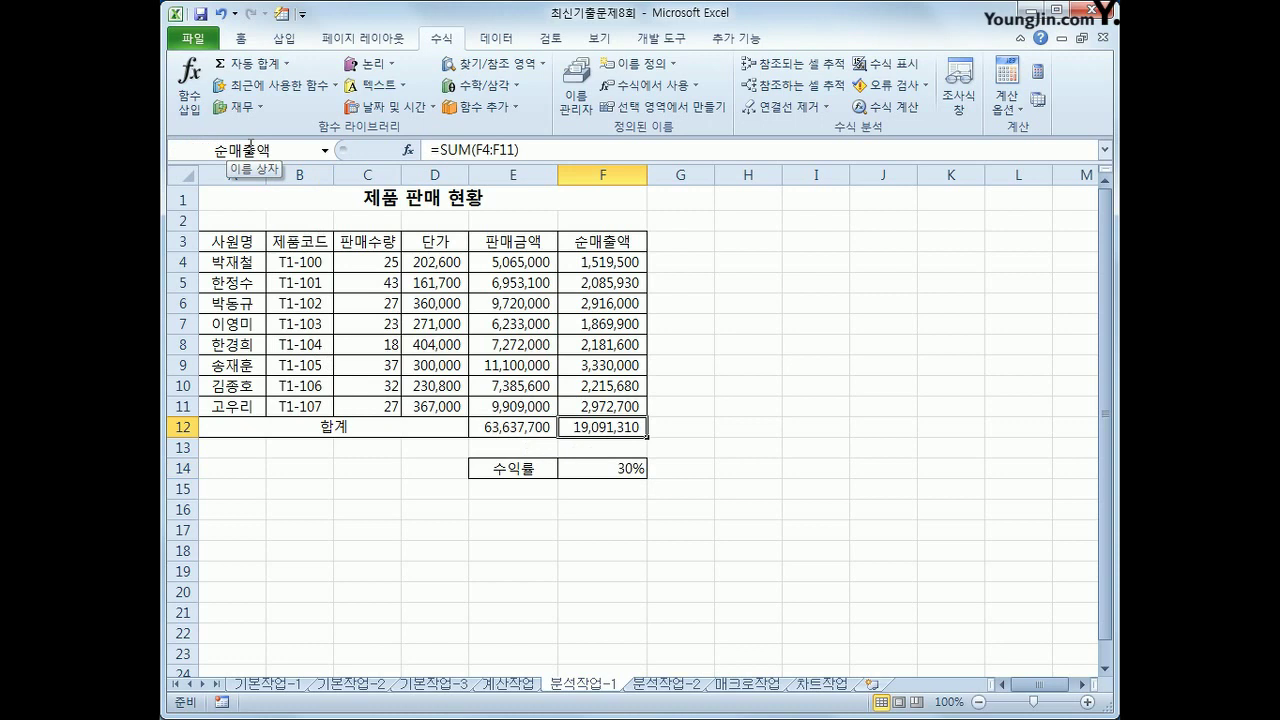
Create a scenario named 수익률증가 that changes cell F14 (수익률) to 40%
left_click(621, 466)
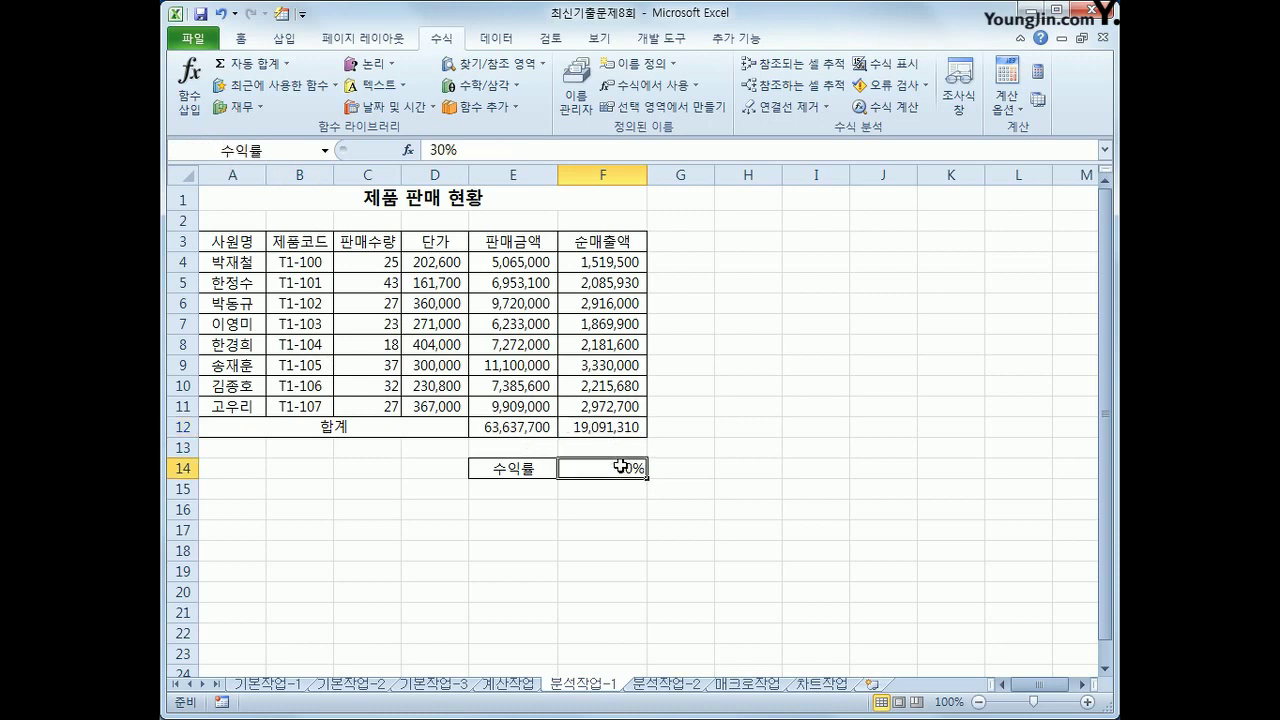
left_click(498, 40)
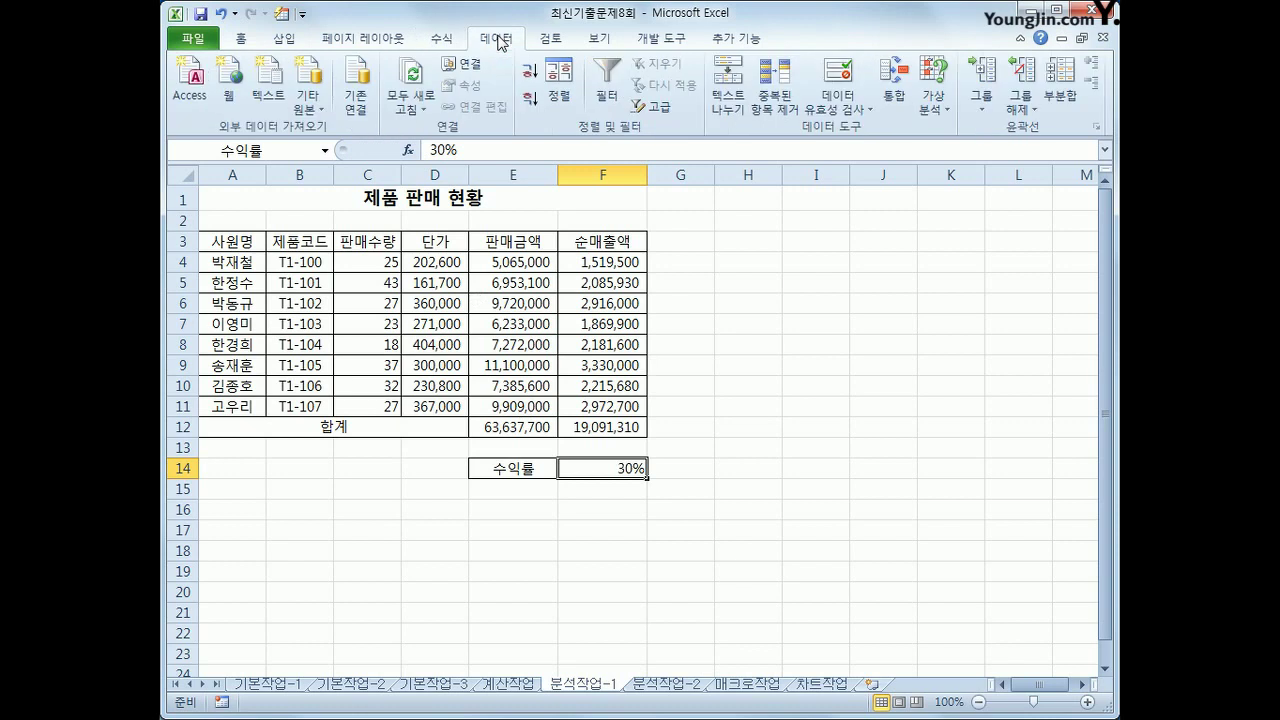
left_click(930, 110)
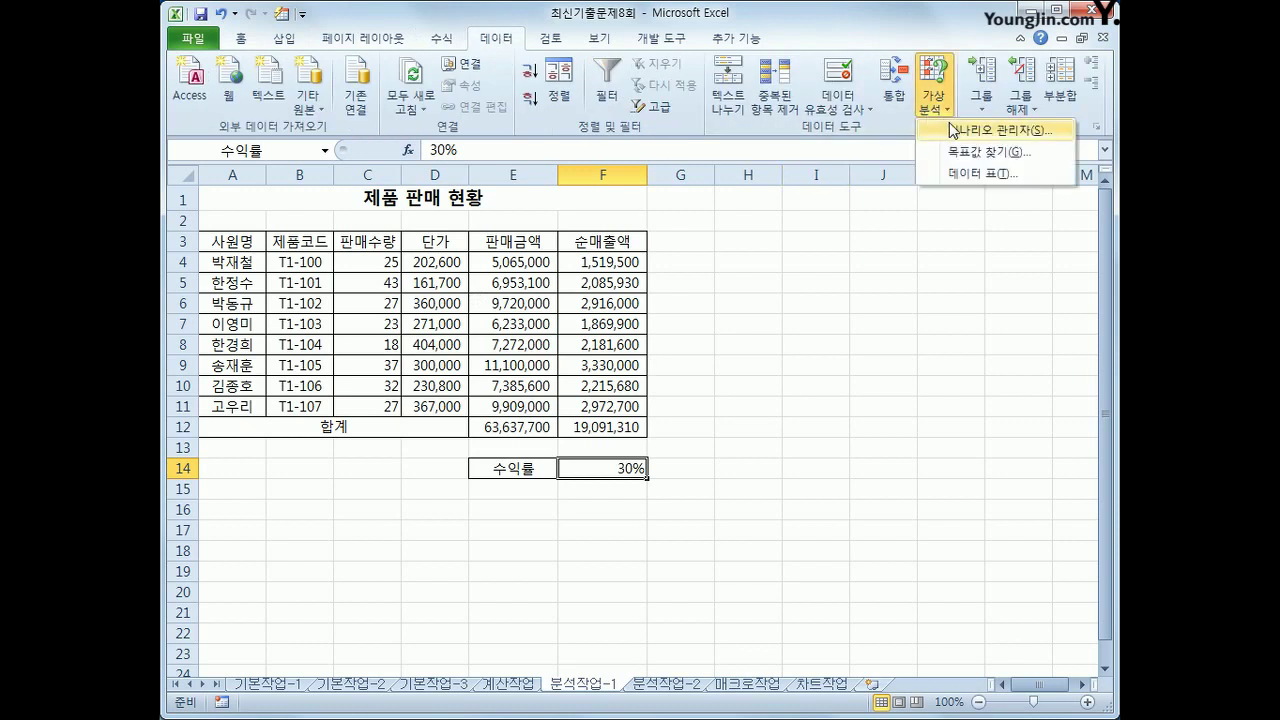
left_click(953, 130)
left_click_drag(630, 28, 826, 260)
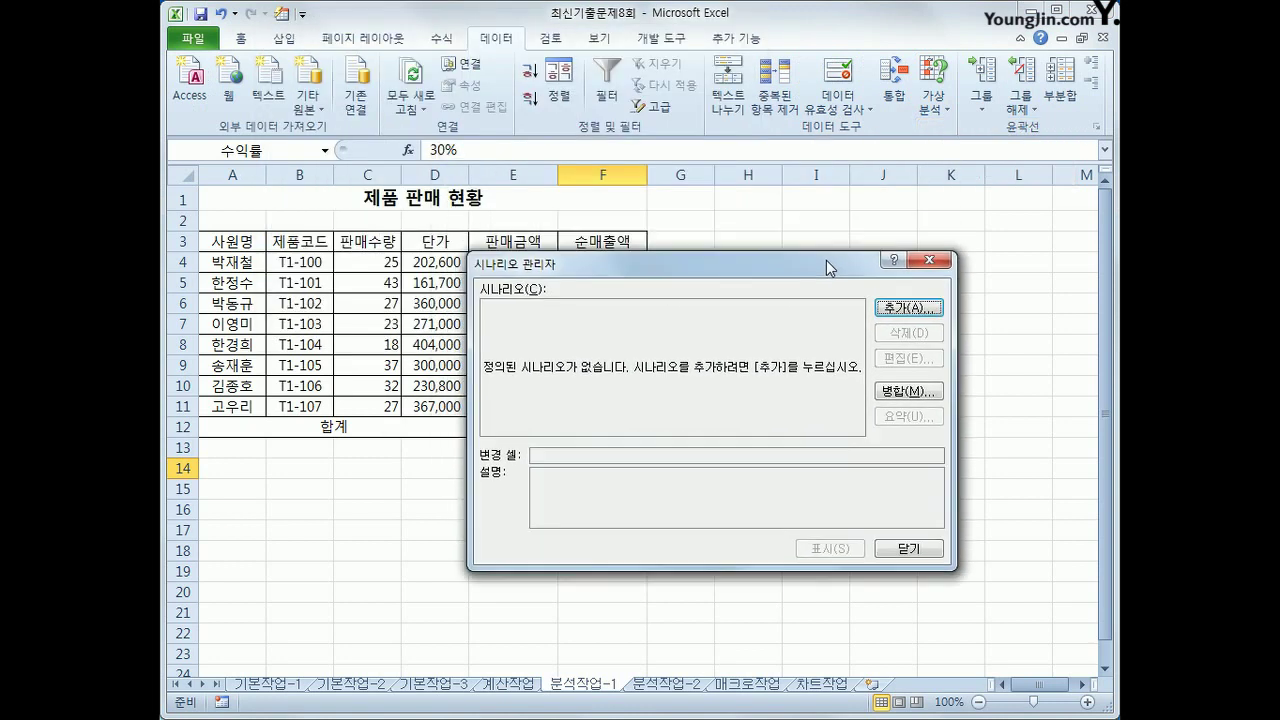
left_click(908, 308)
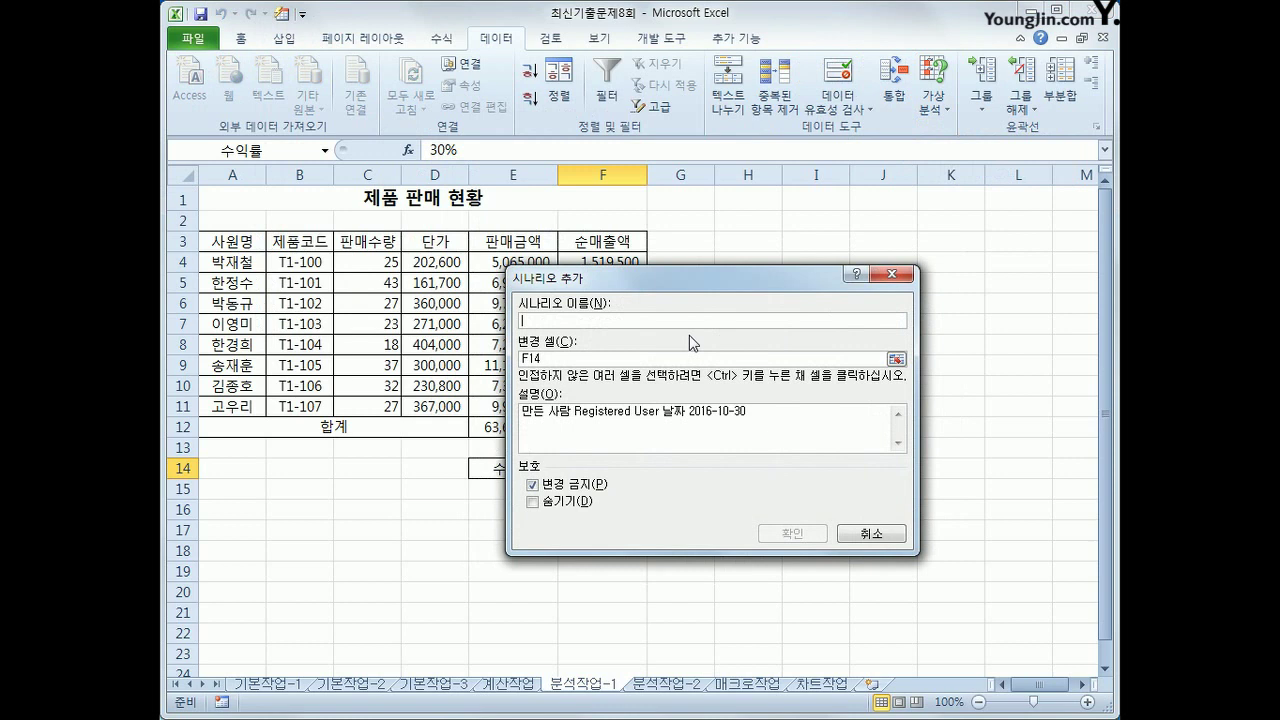
type("수익")
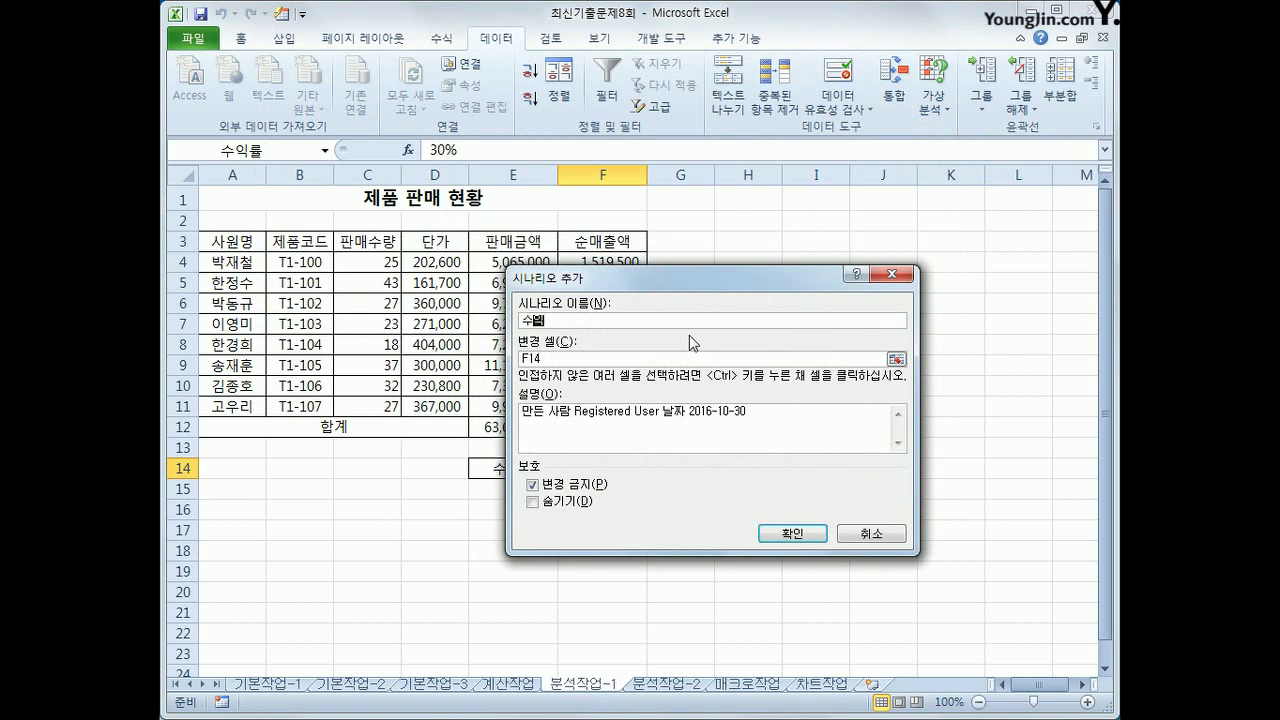
type("률ㅈ증가")
left_click(792, 533)
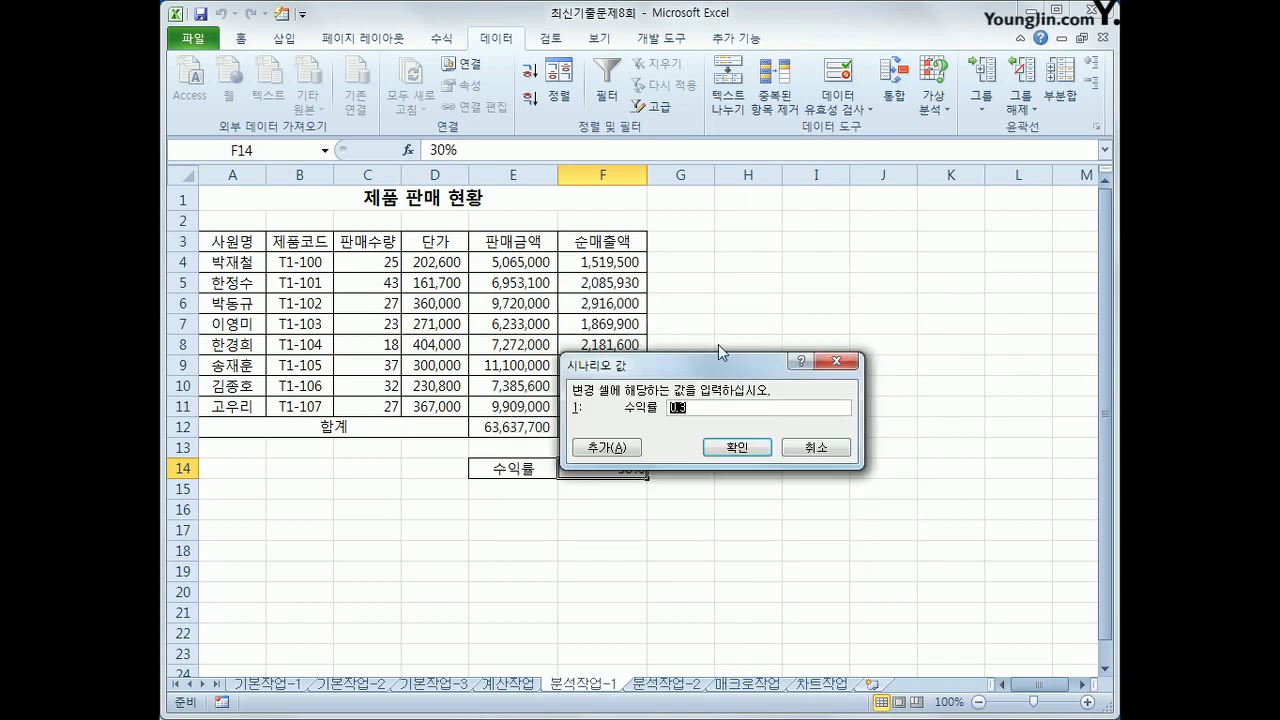
left_click_drag(718, 365, 761, 285)
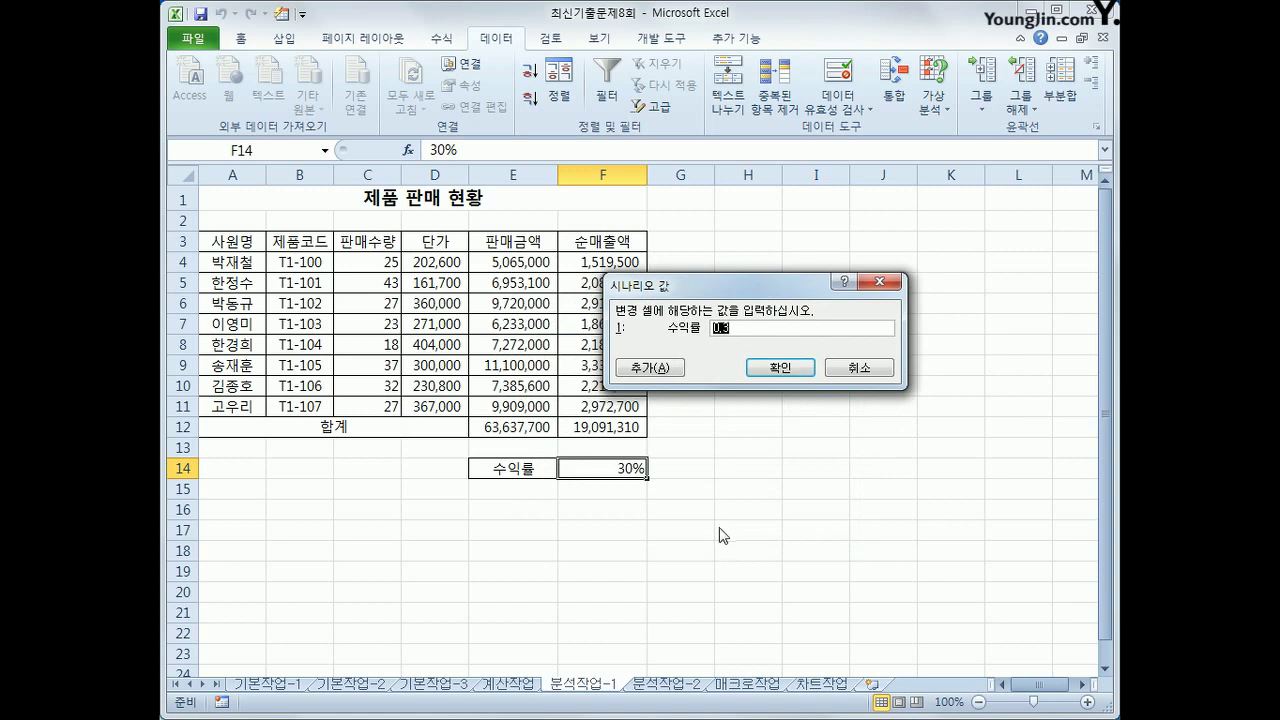
type("40%")
Add a second scenario named 수익률감소 that sets 수익률 in F14 to 20%
left_click(648, 368)
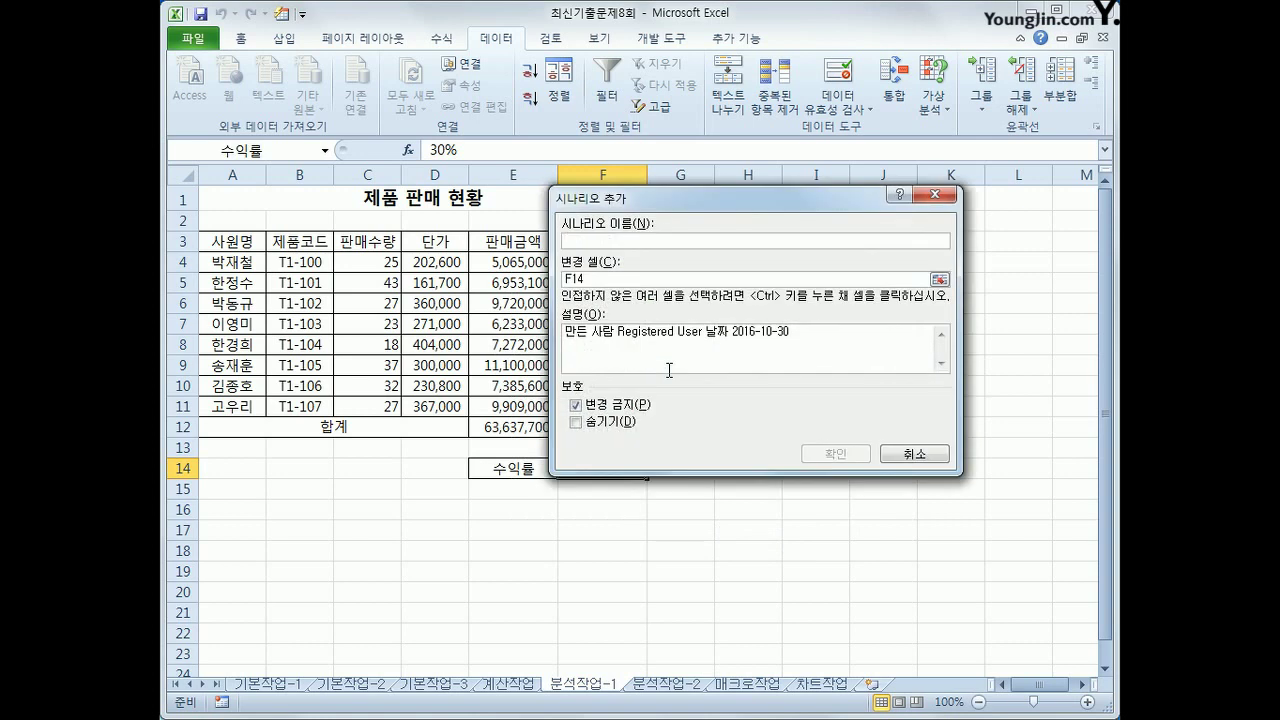
type("수익")
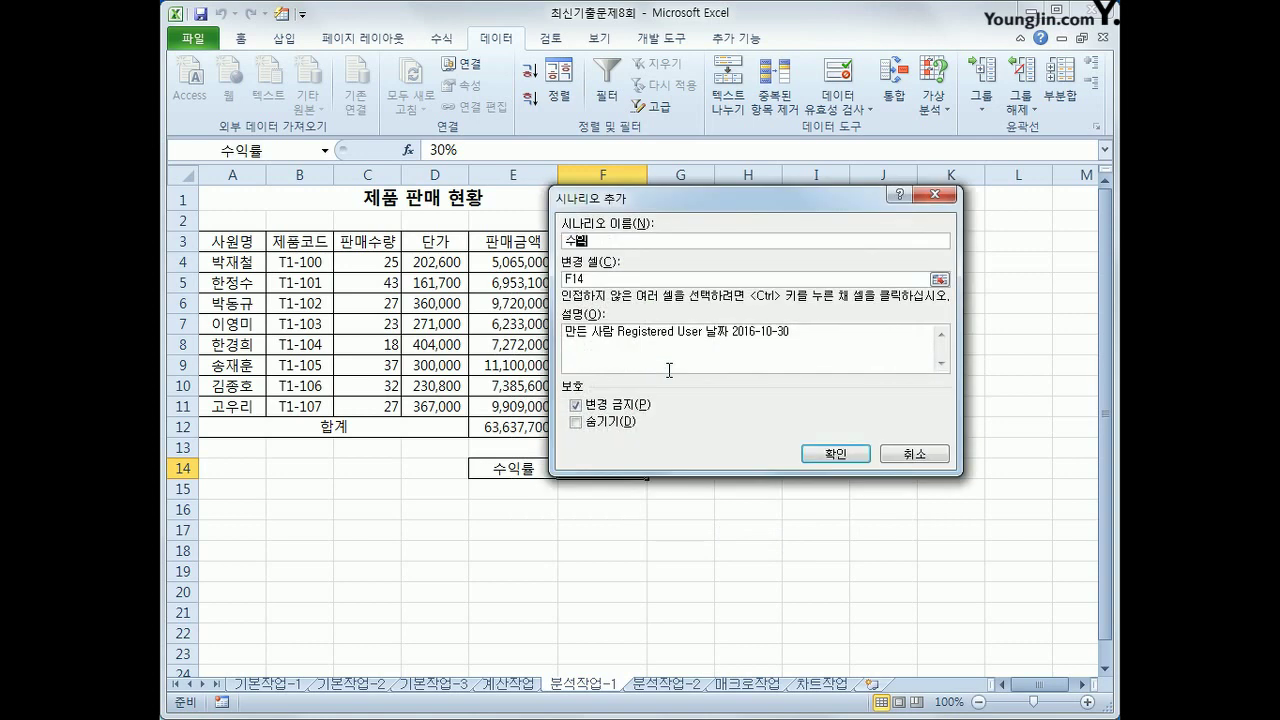
type("률감소")
left_click(811, 452)
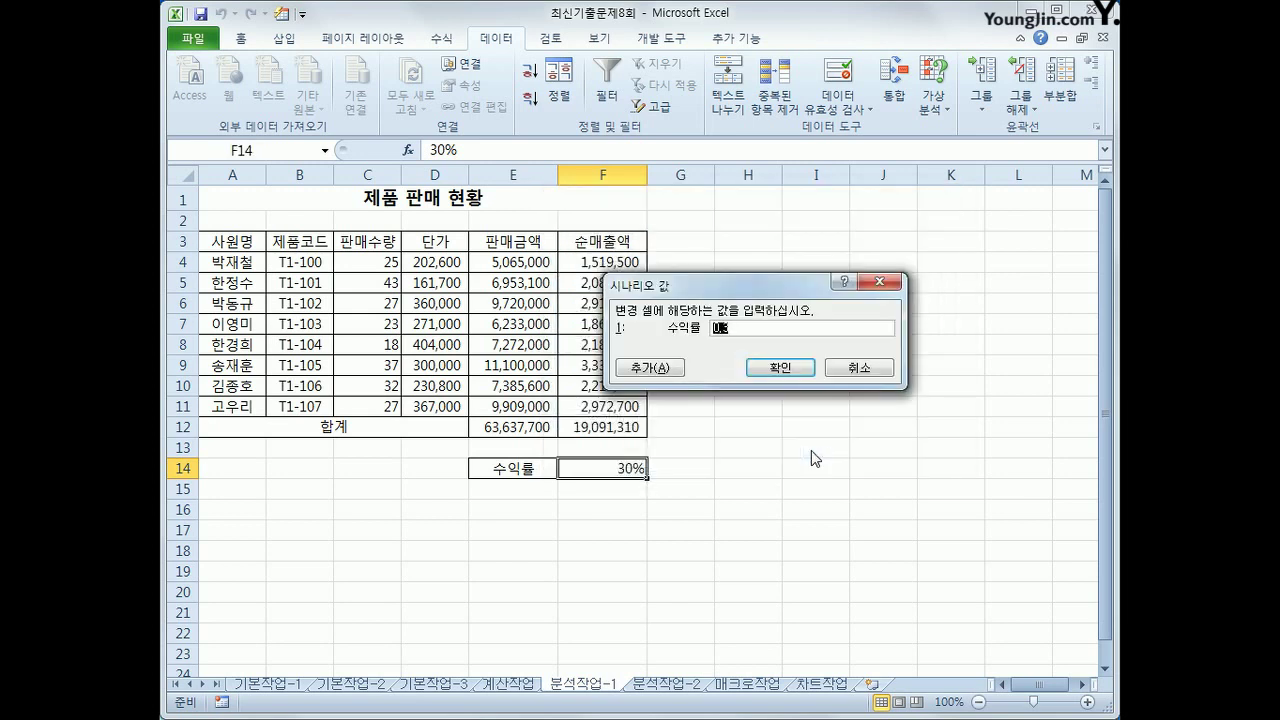
type("20%")
left_click(790, 367)
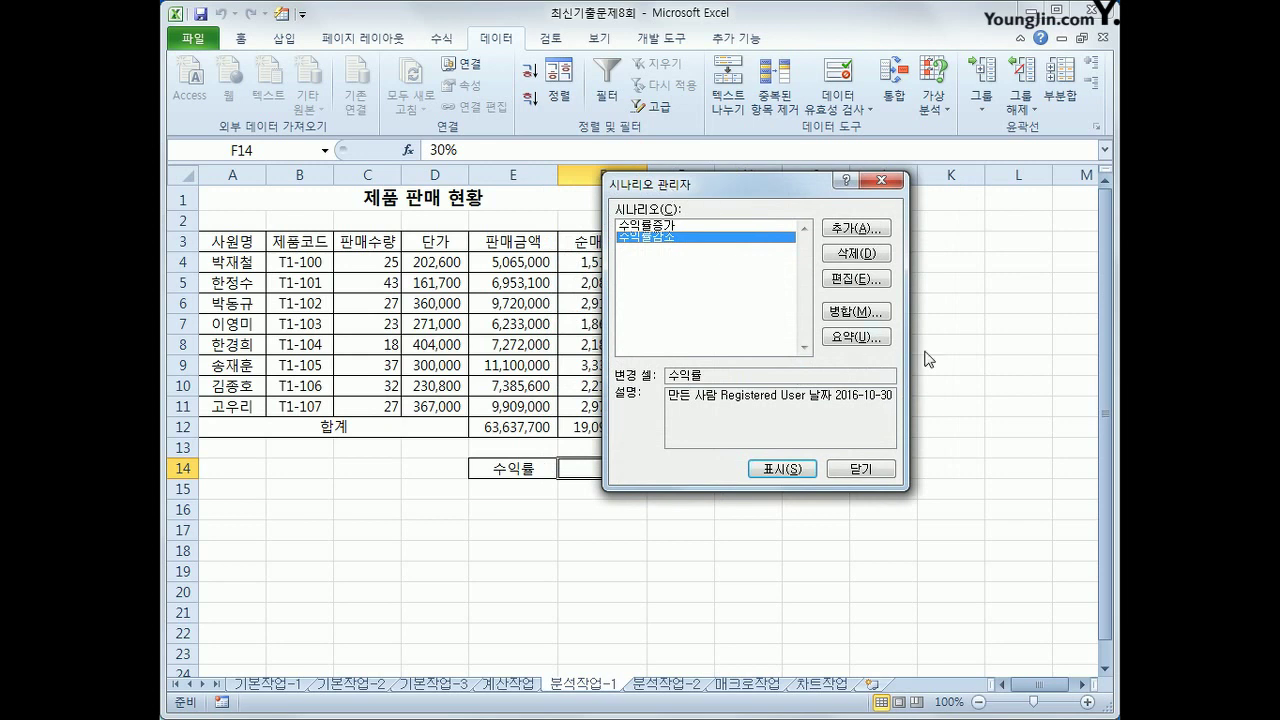
Generate a scenario summary report with F12 as the result cell and check the 수익률 values in its changing-cell row
left_click(880, 339)
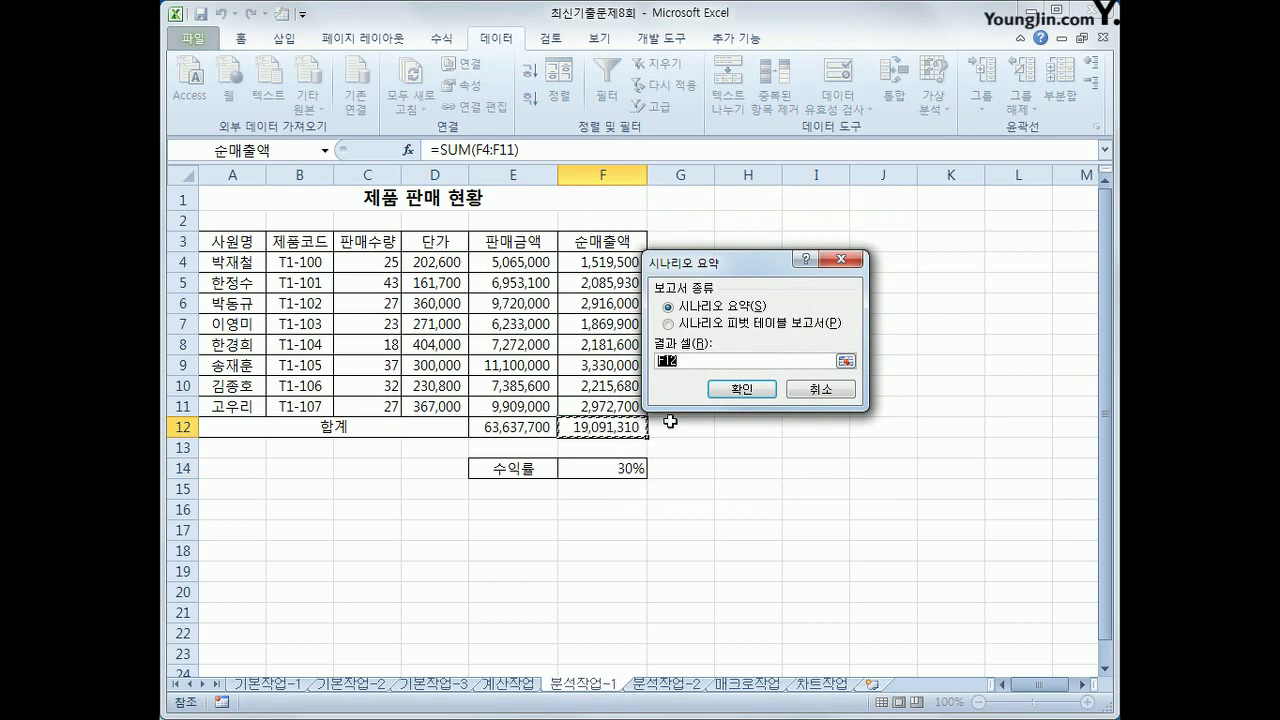
left_click(726, 390)
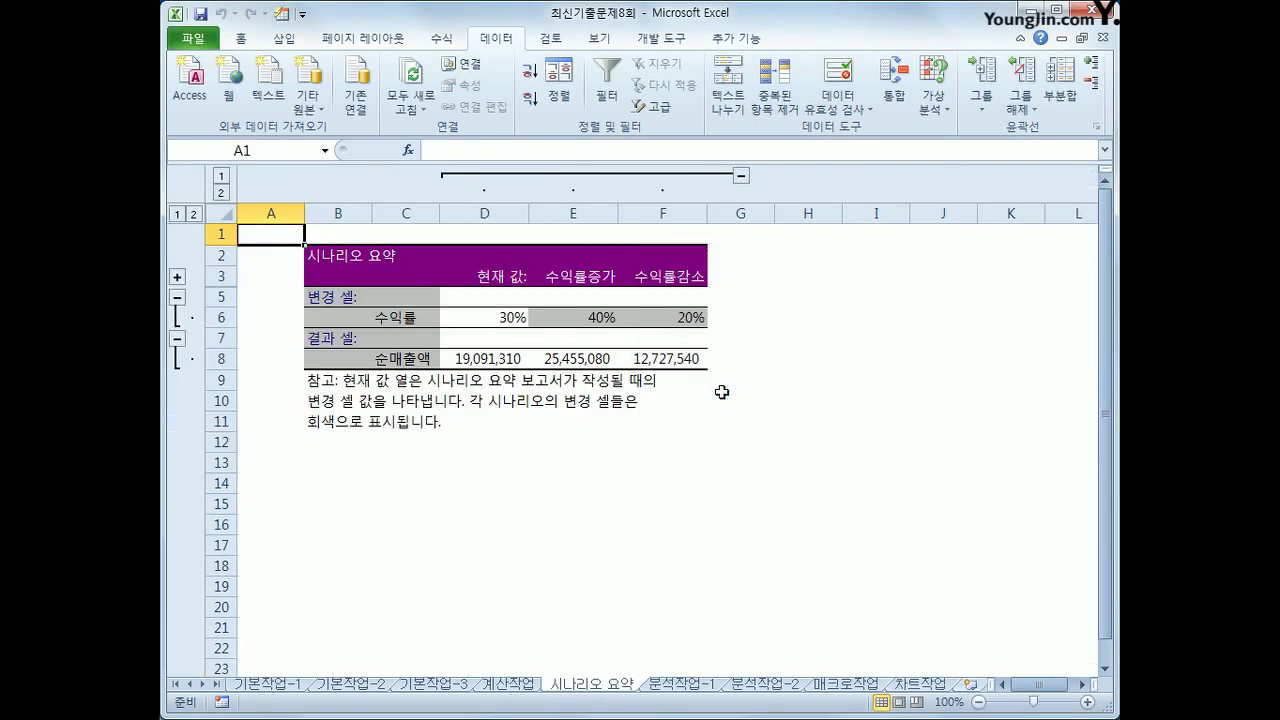
left_click(682, 684)
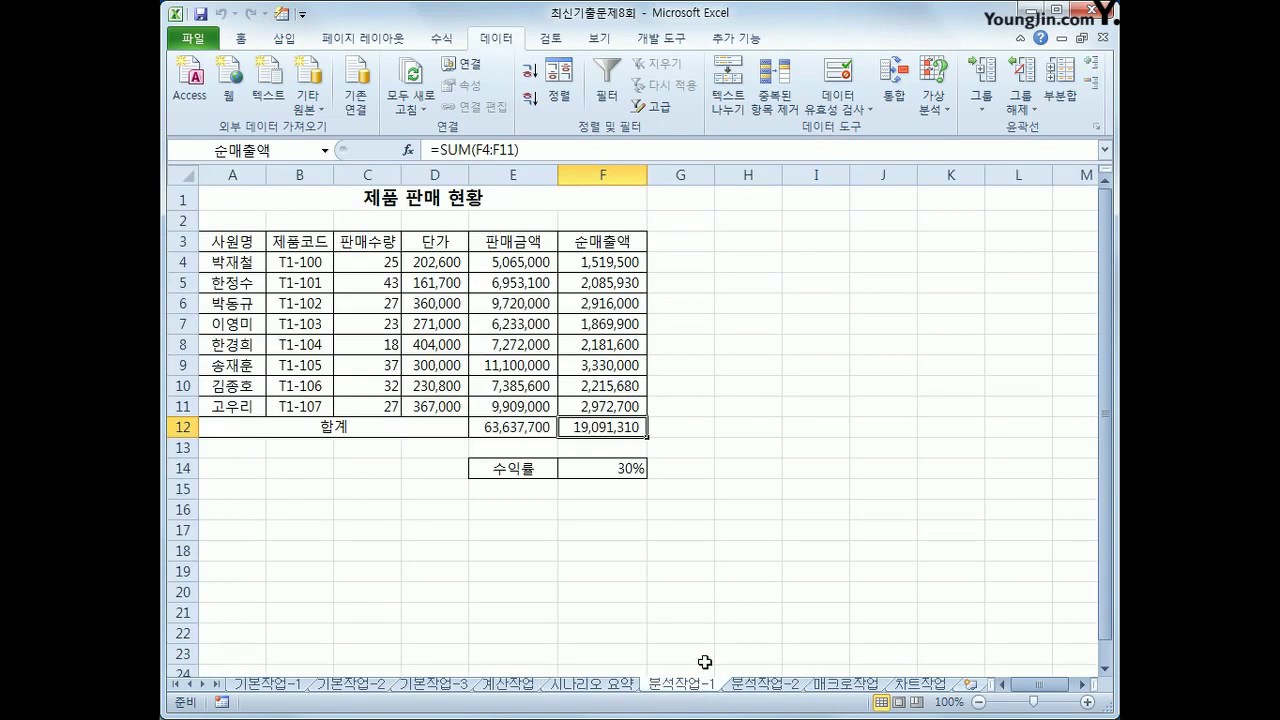
left_click(614, 686)
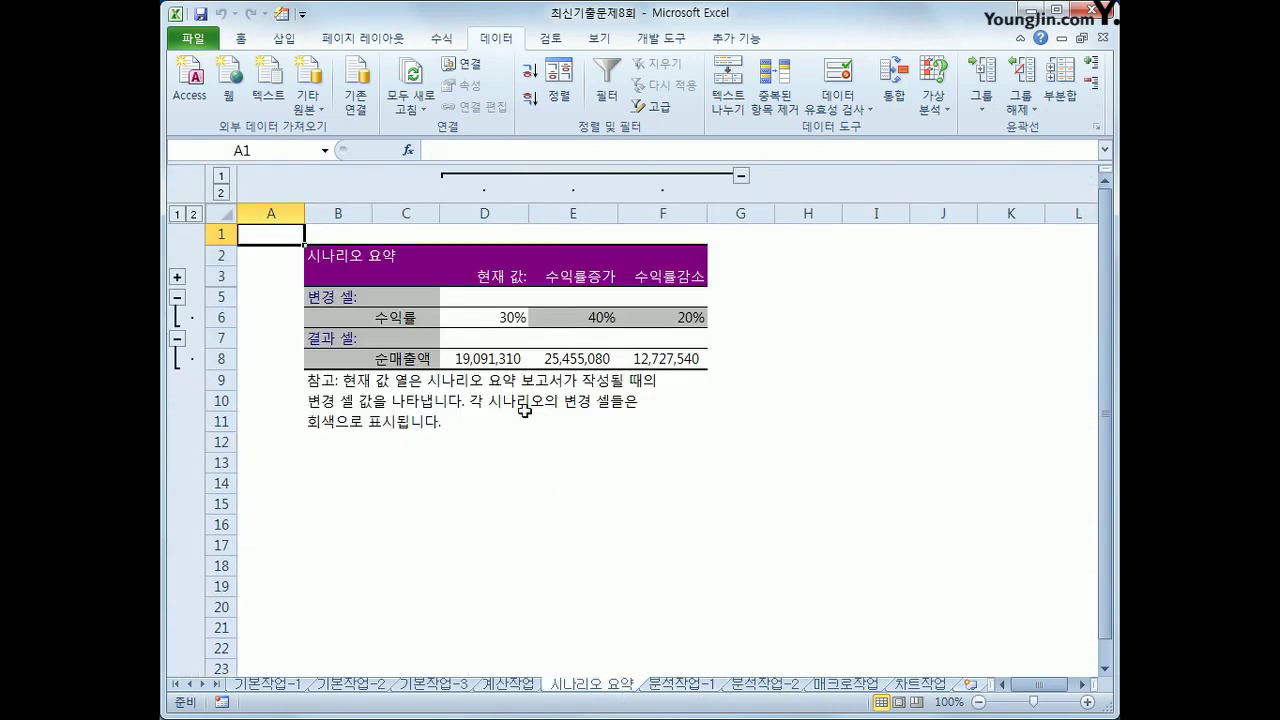
left_click(518, 320)
left_click(592, 318)
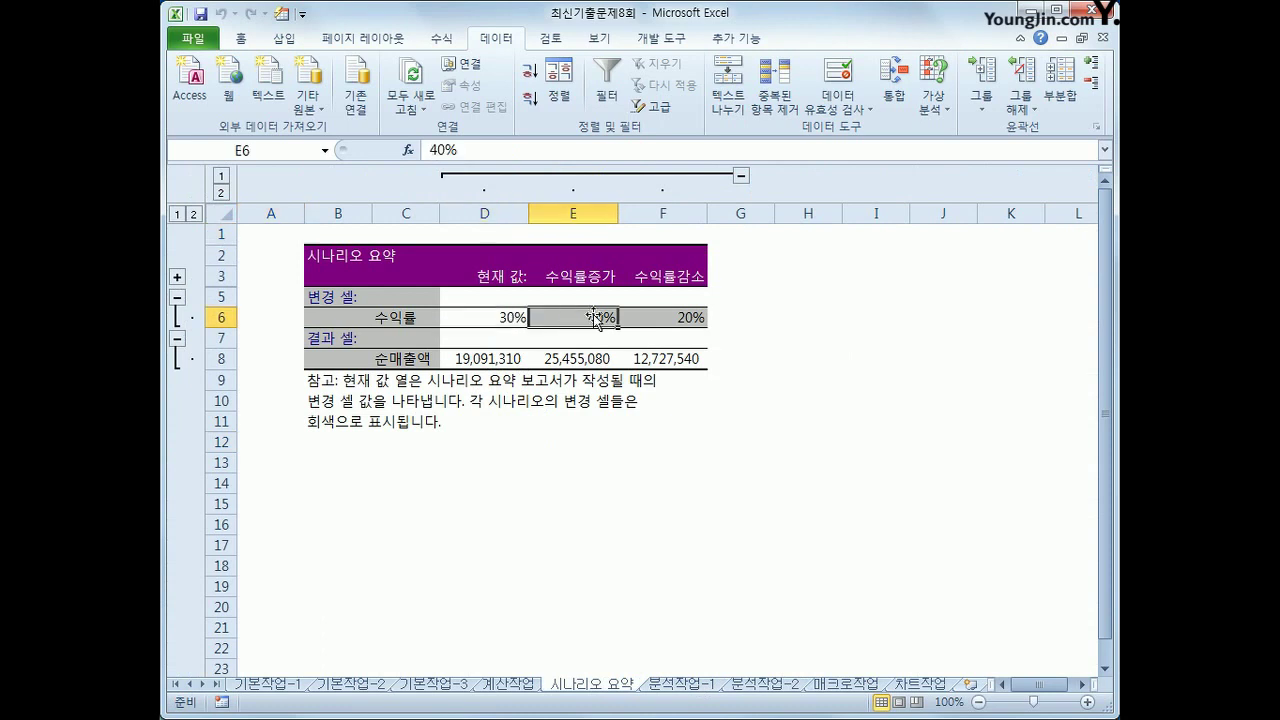
left_click(655, 316)
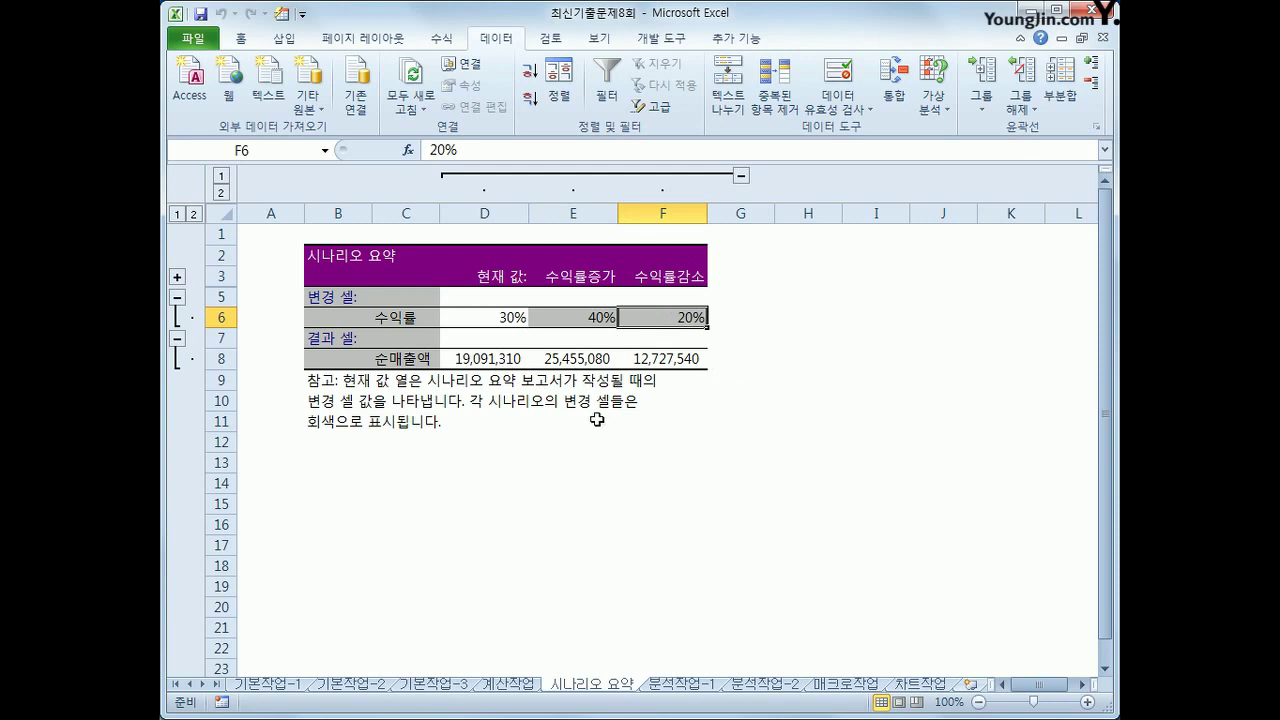
On the 분석작업-2 sheet, sort the 7월 가전제품 판매현황 table by 제품명 in ascending order
left_click(746, 684)
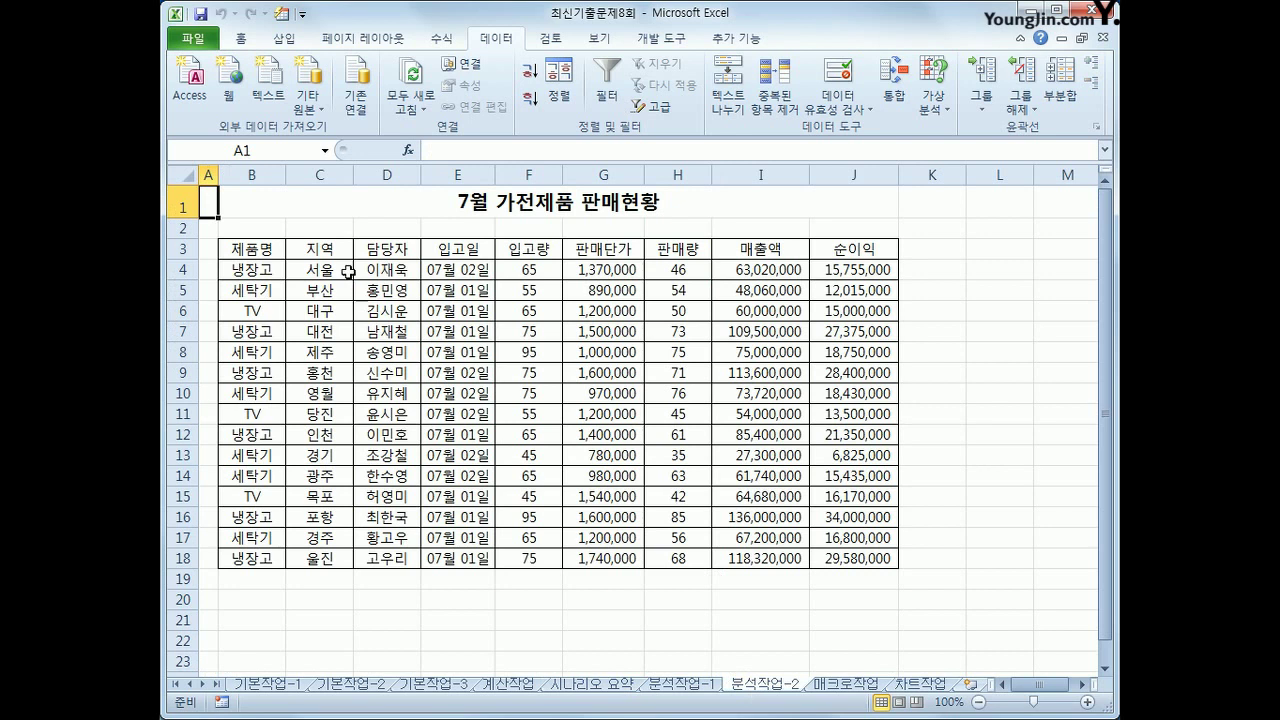
left_click(276, 254)
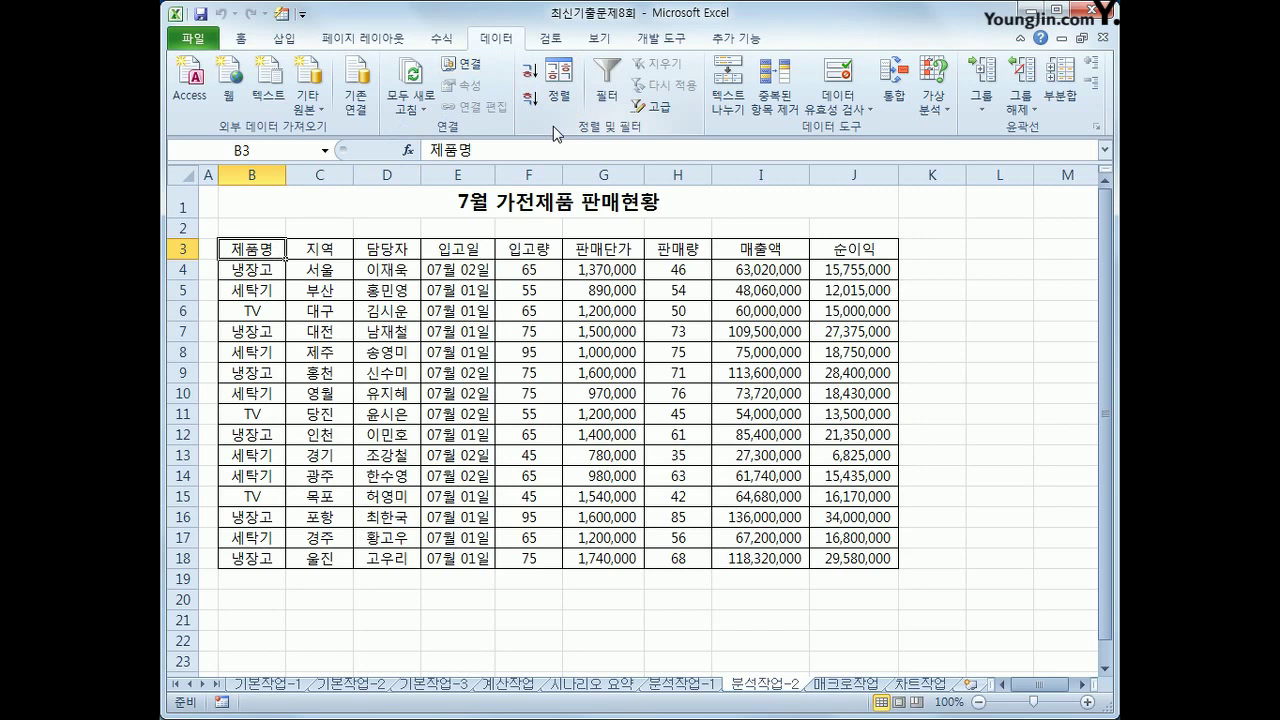
left_click(530, 70)
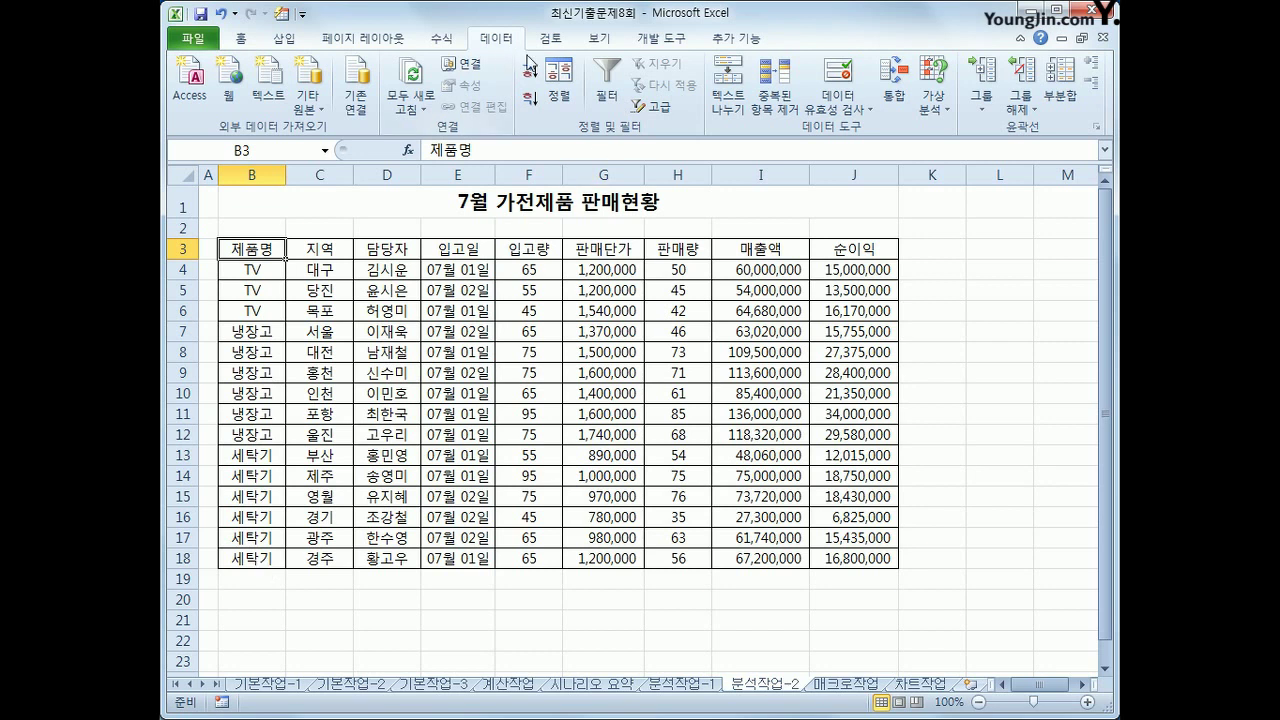
Add subtotals grouped by 제품명 that show the 최대값 of 순이익
left_click(1076, 102)
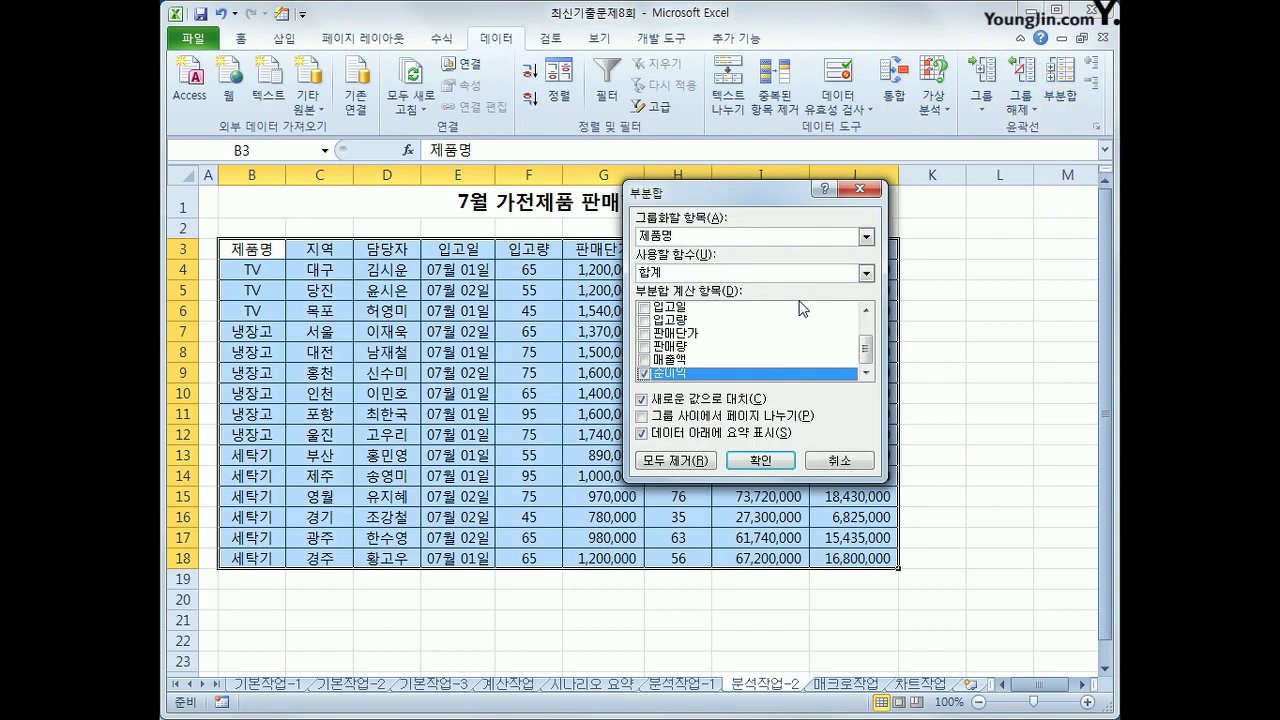
left_click(799, 273)
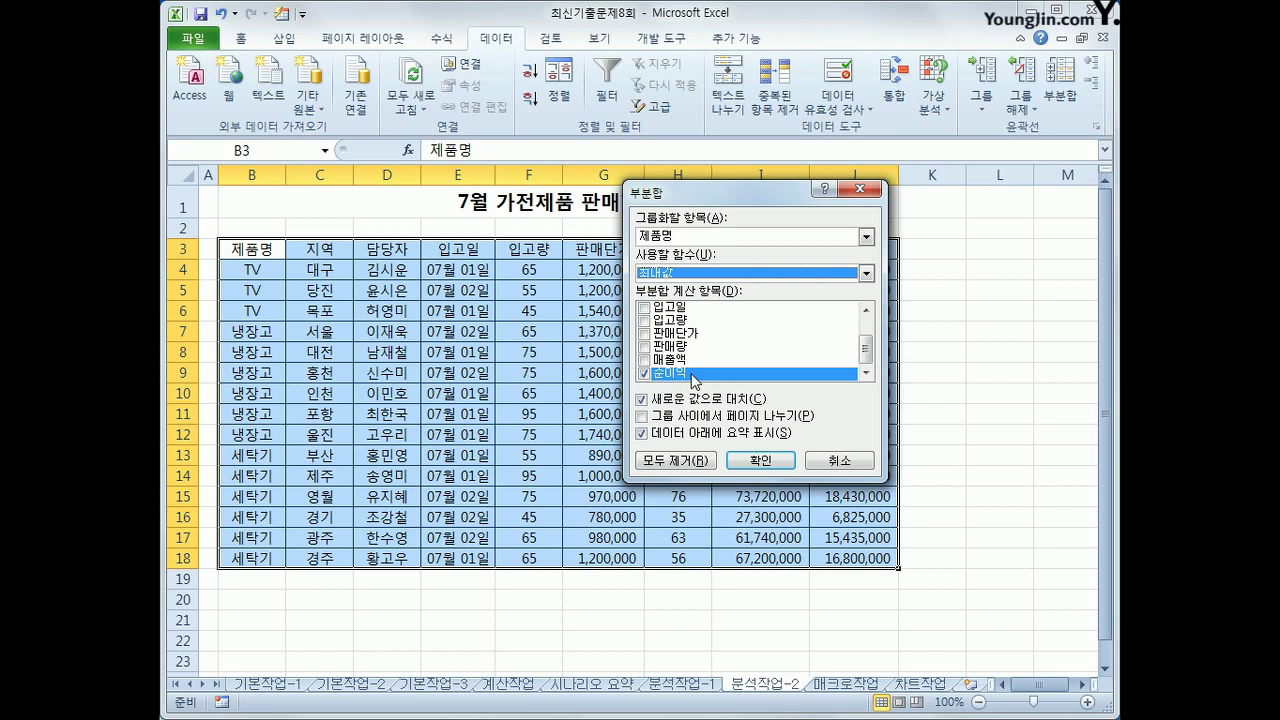
left_click(758, 460)
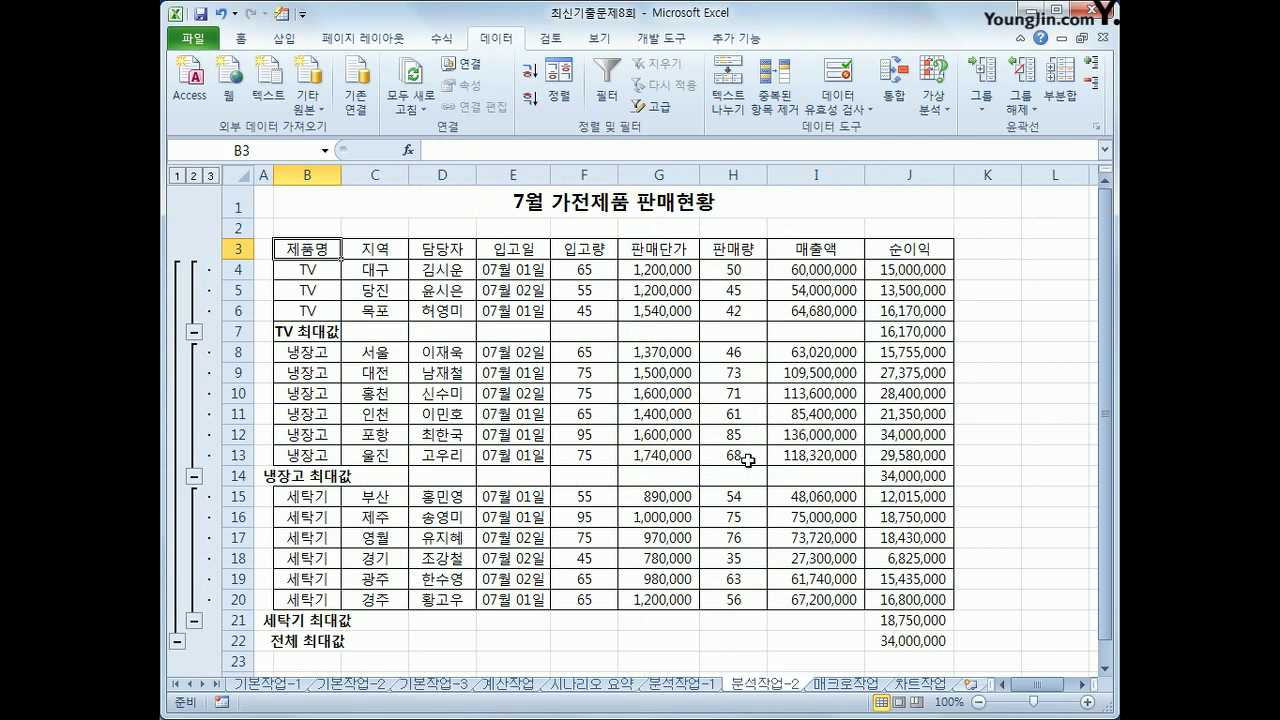
Add a second subtotal by 제품명 for the 최소값 of 판매량, keeping the existing subtotals, and widen column B to fit the labels
left_click(1062, 92)
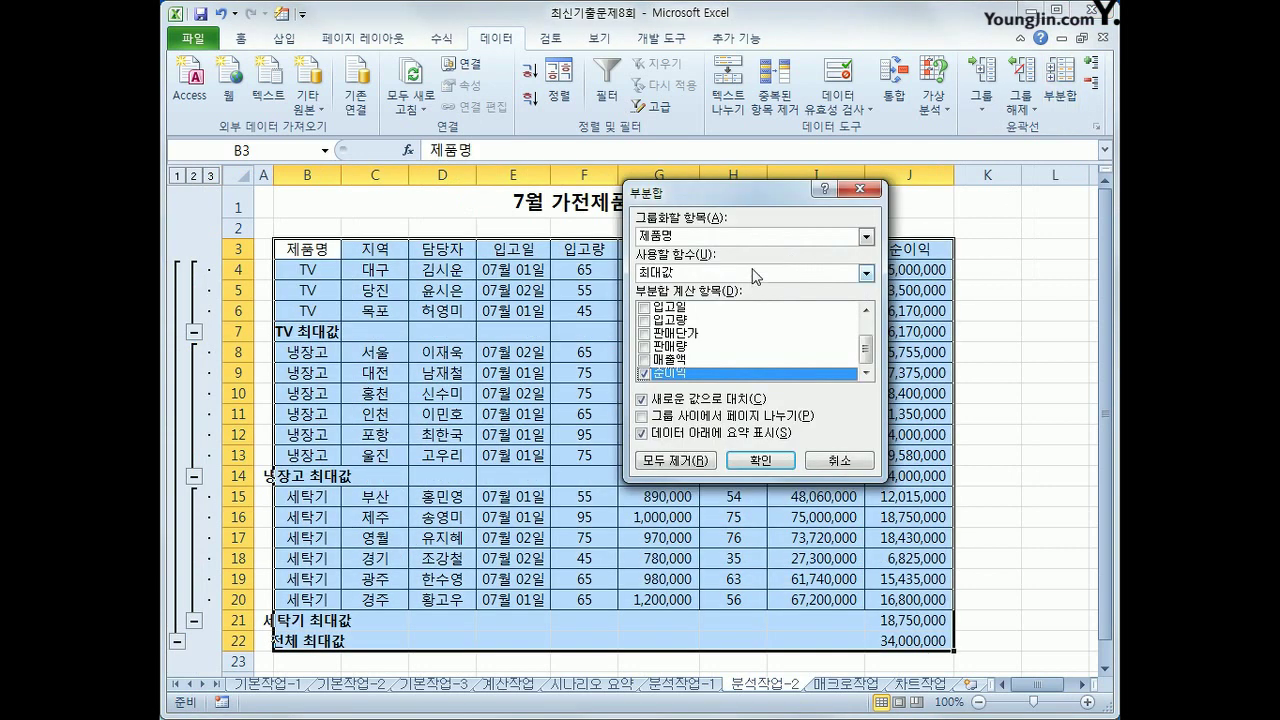
left_click(757, 276)
left_click(734, 336)
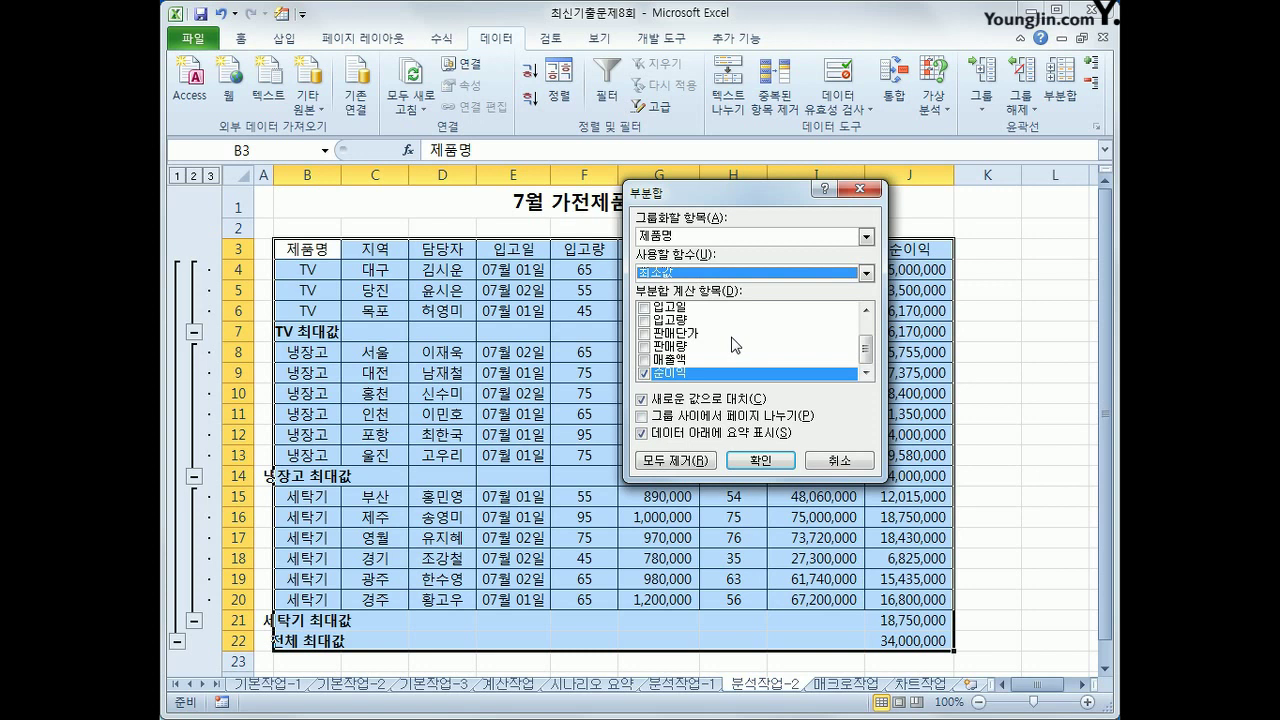
left_click(644, 376)
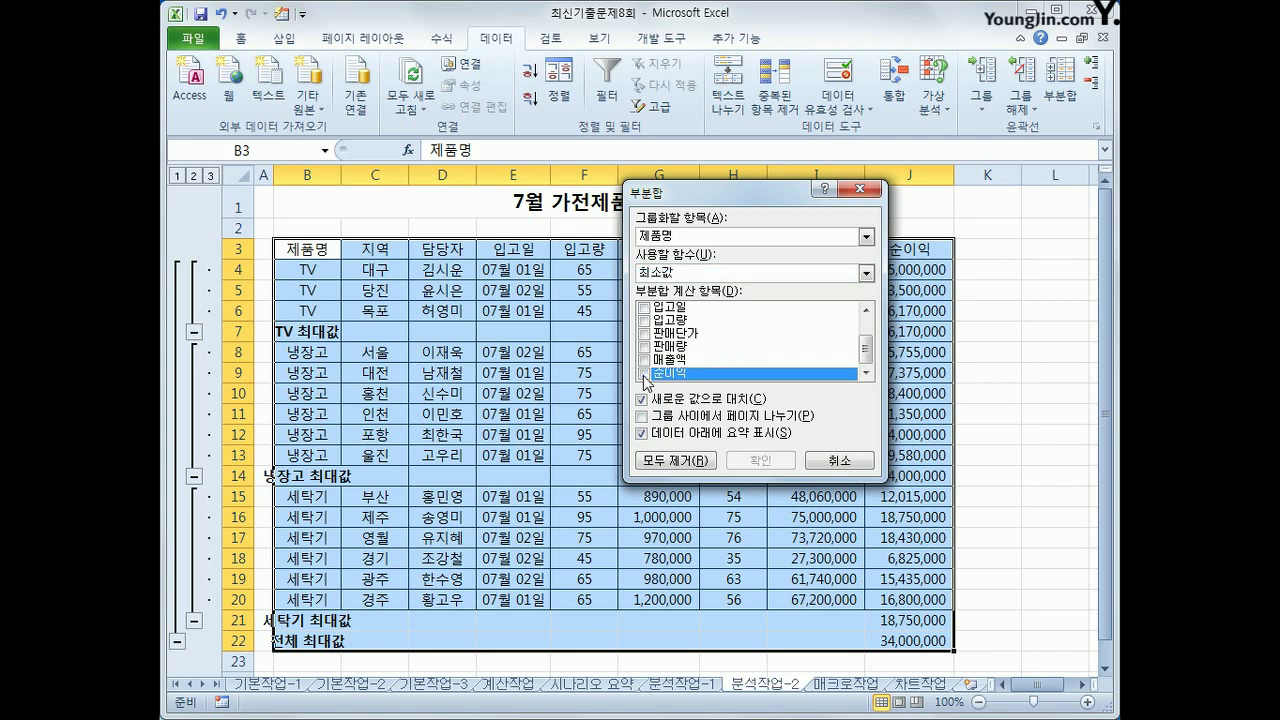
left_click(645, 348)
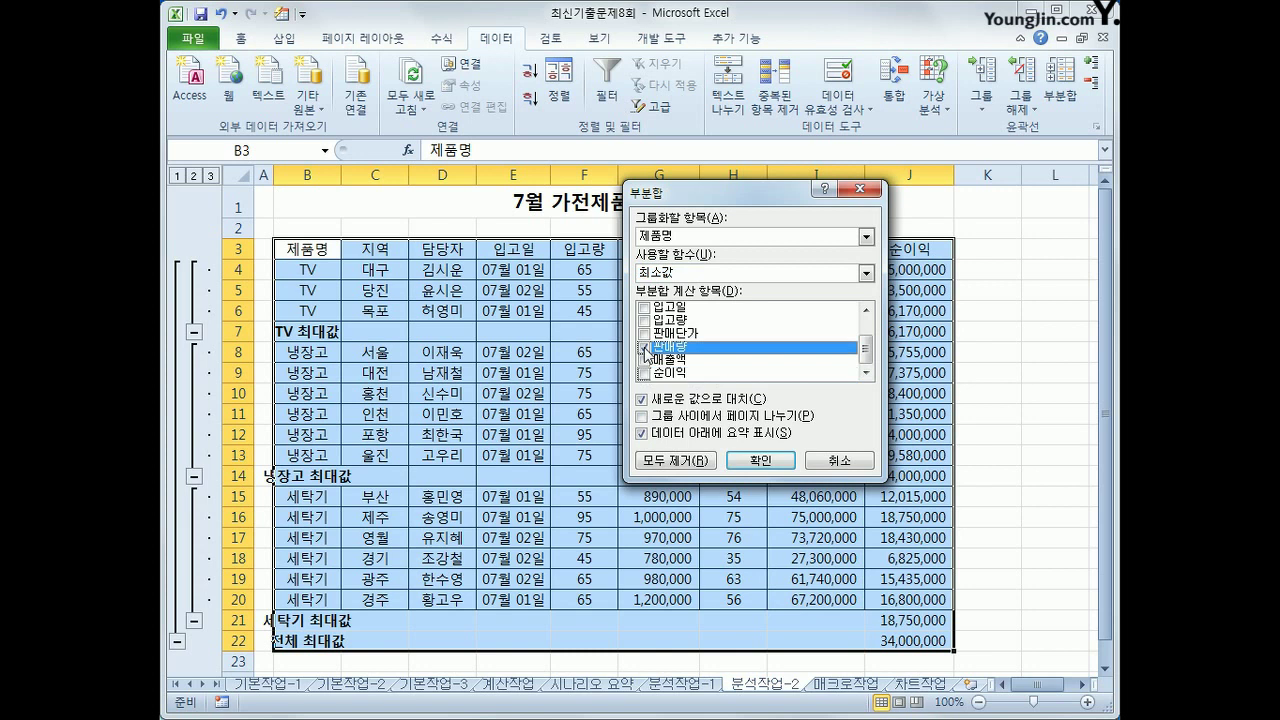
left_click(665, 400)
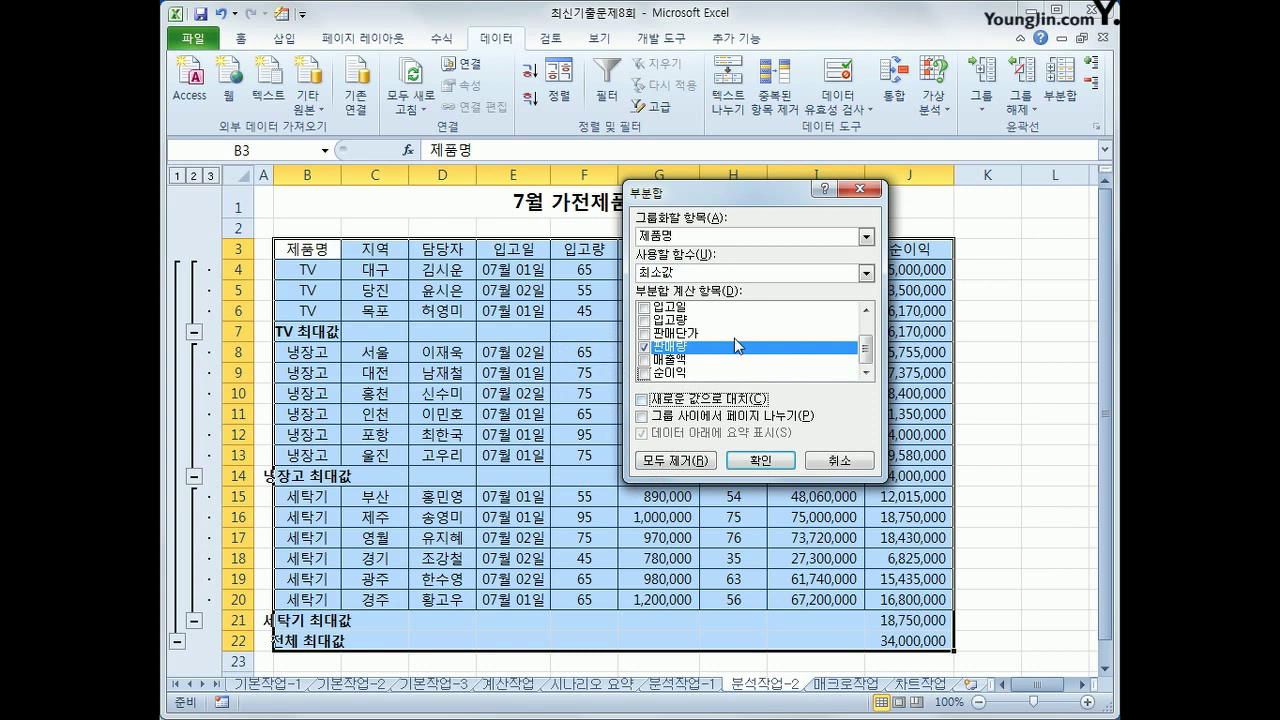
left_click(750, 461)
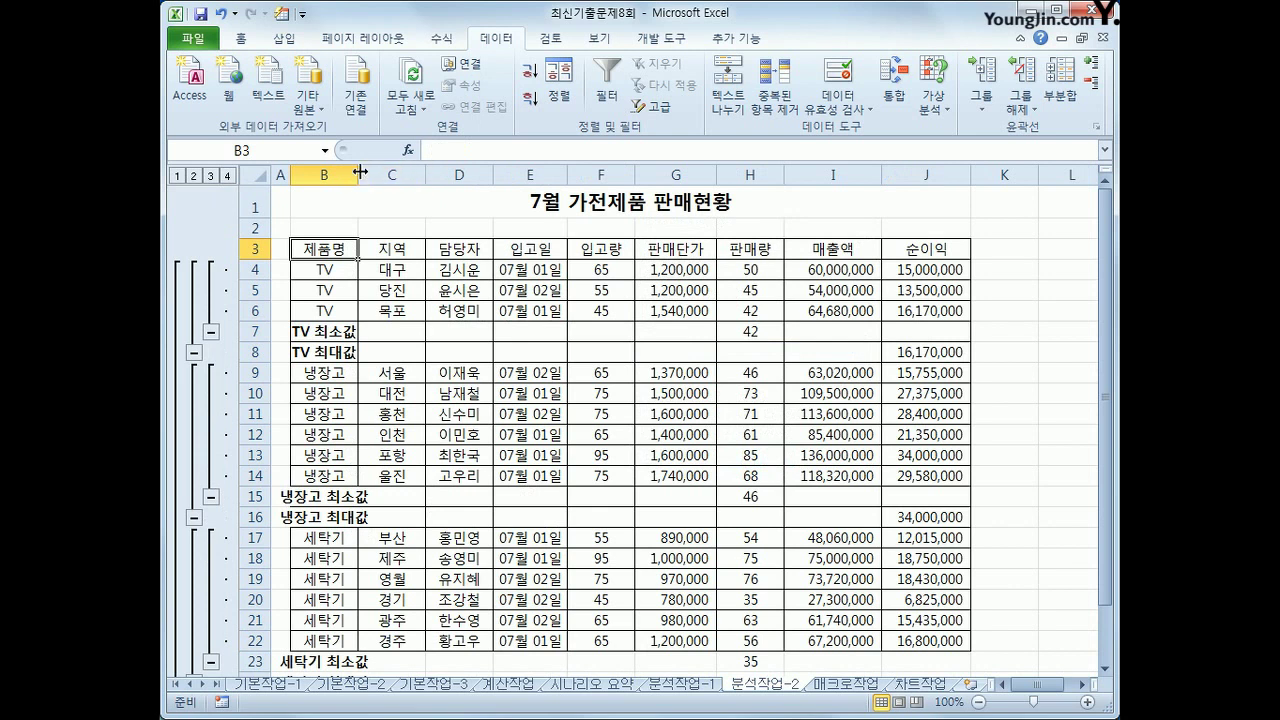
left_click_drag(358, 172, 396, 172)
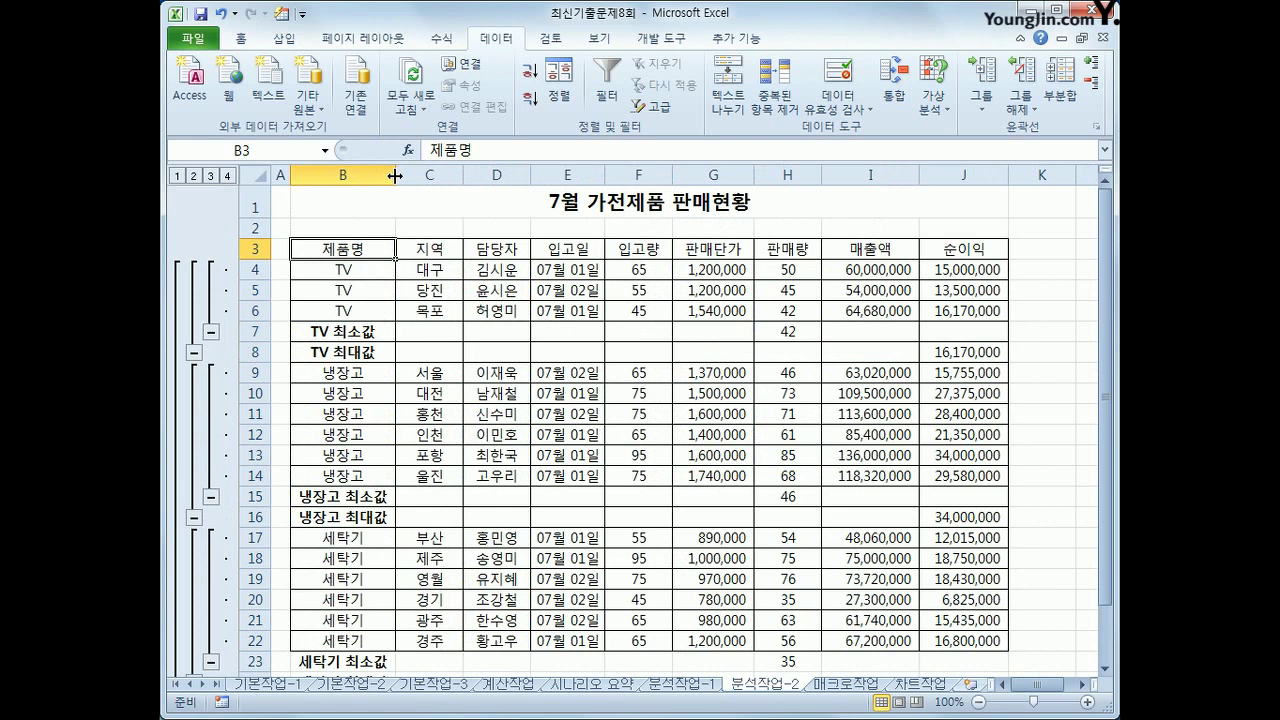
On the 매크로작업 sheet, start recording a macro named 서식 stored in the current workbook
left_click(838, 686)
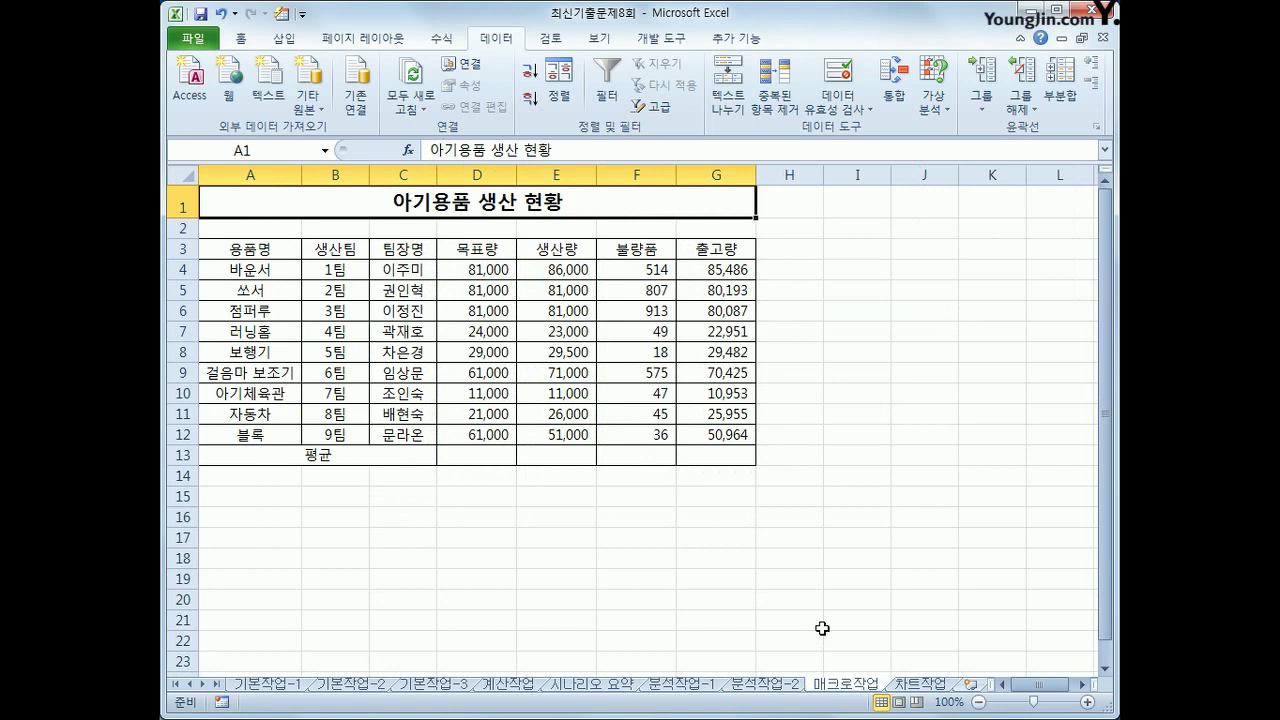
left_click(893, 373)
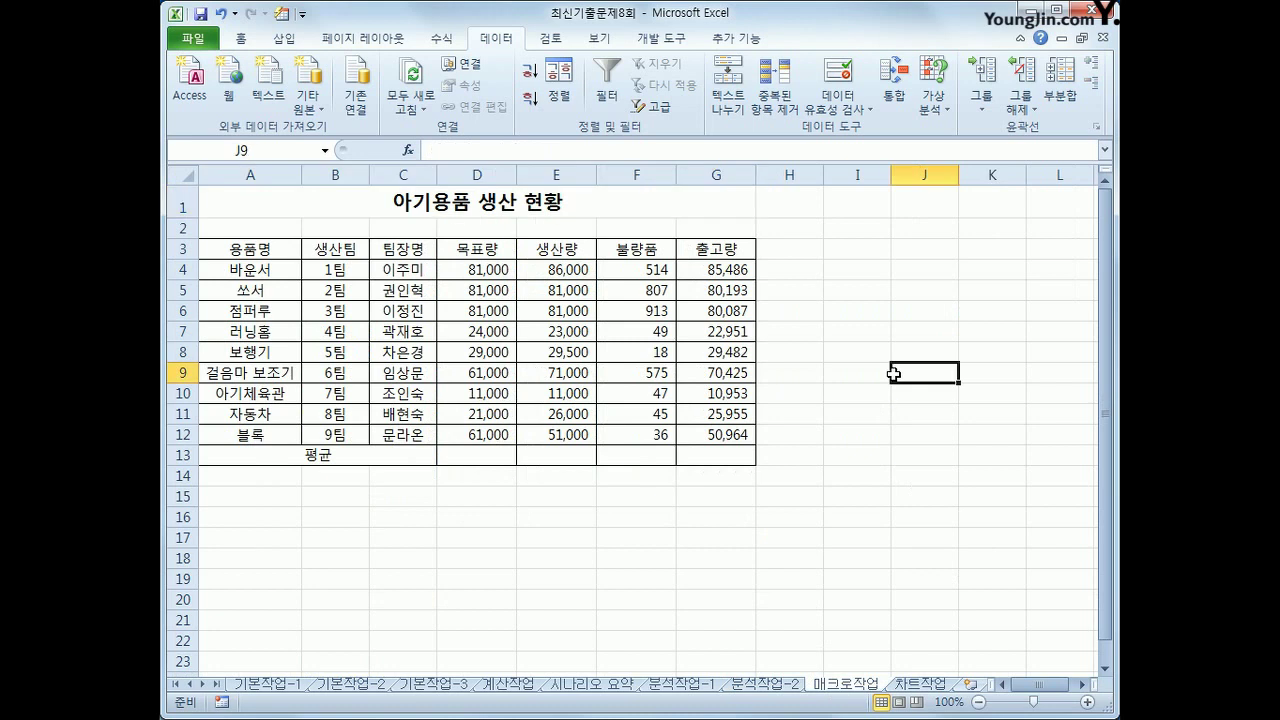
left_click(645, 42)
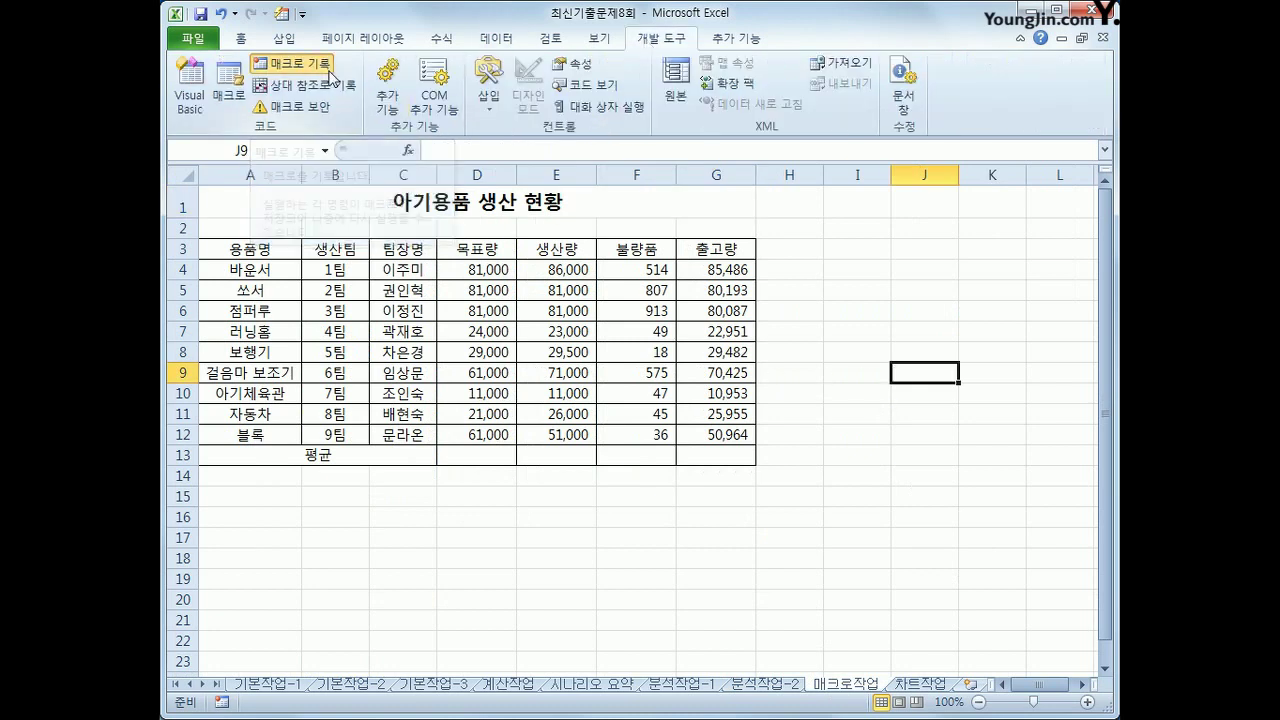
left_click(330, 77)
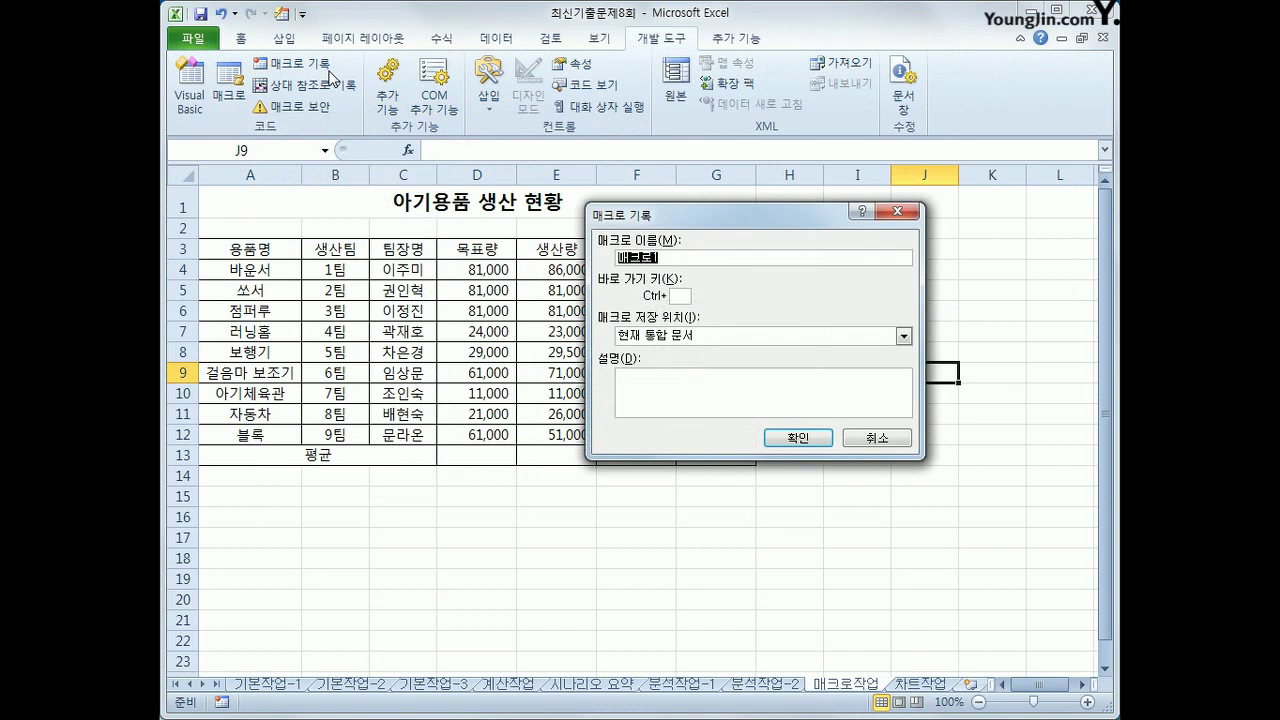
type("서식")
left_click(797, 438)
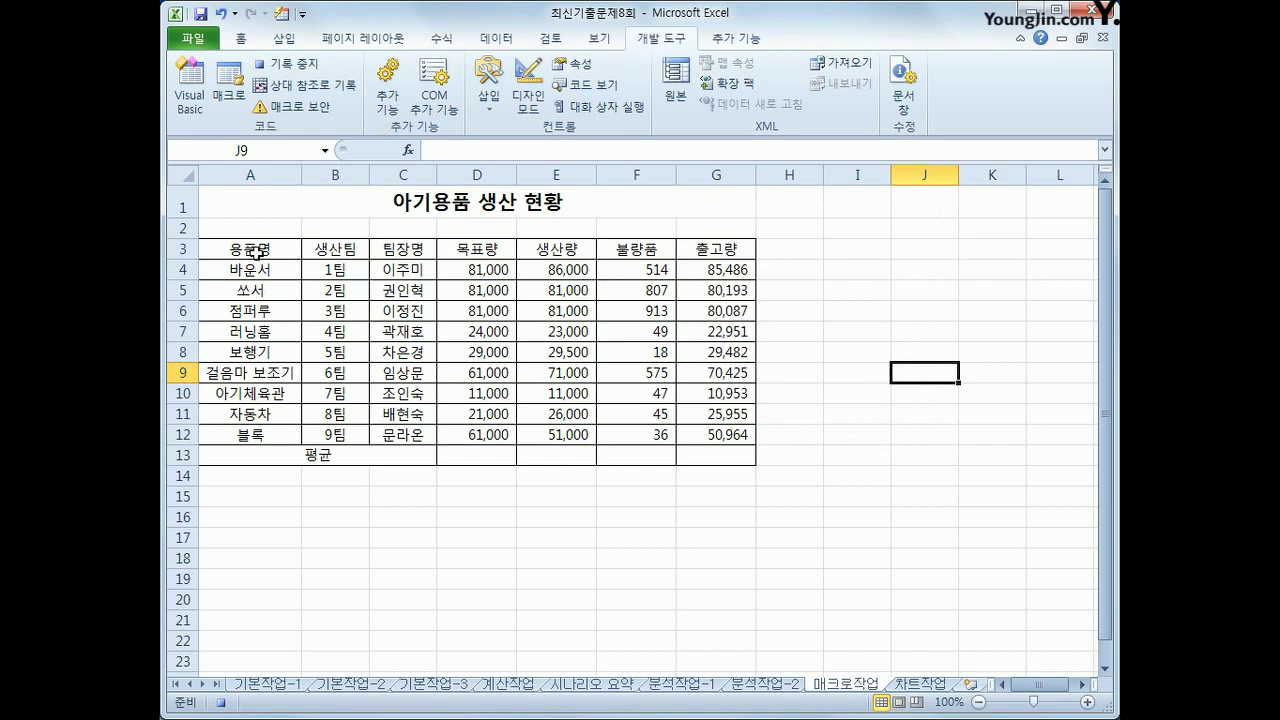
Give the header row A3:G3 a yellow font and a standard blue fill, and stop the macro recording
left_click_drag(257, 251, 687, 249)
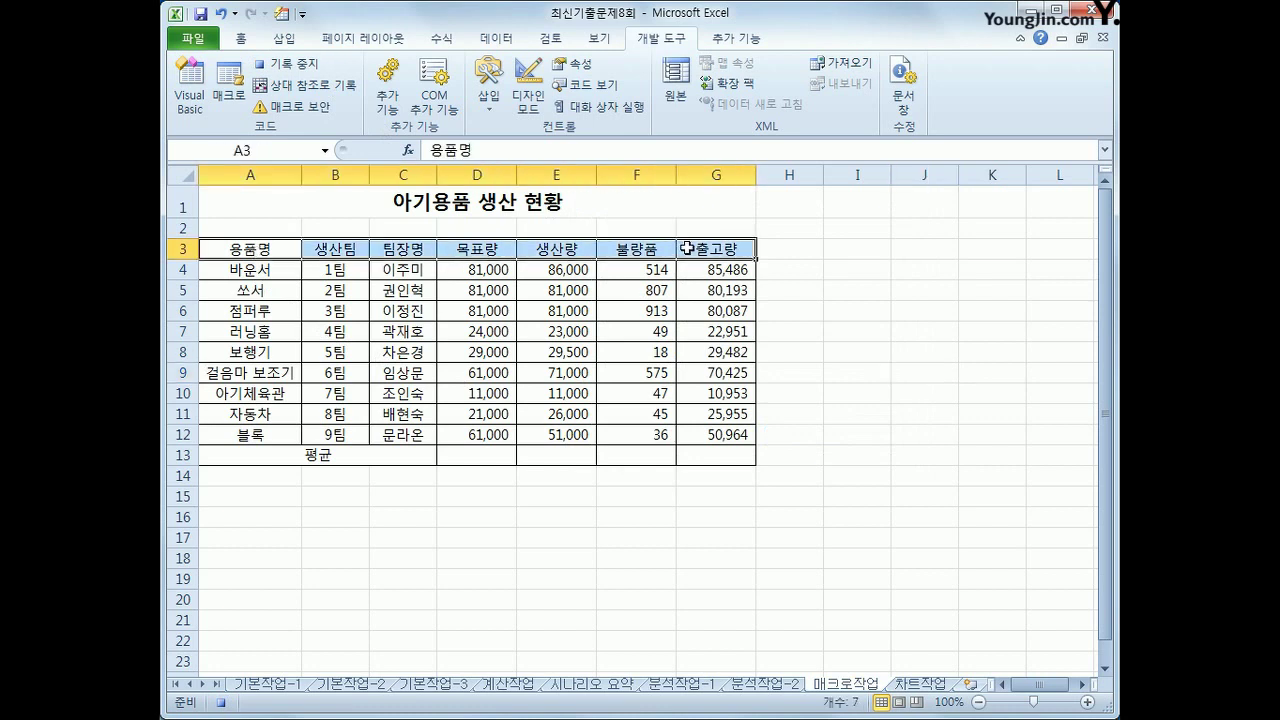
left_click(241, 40)
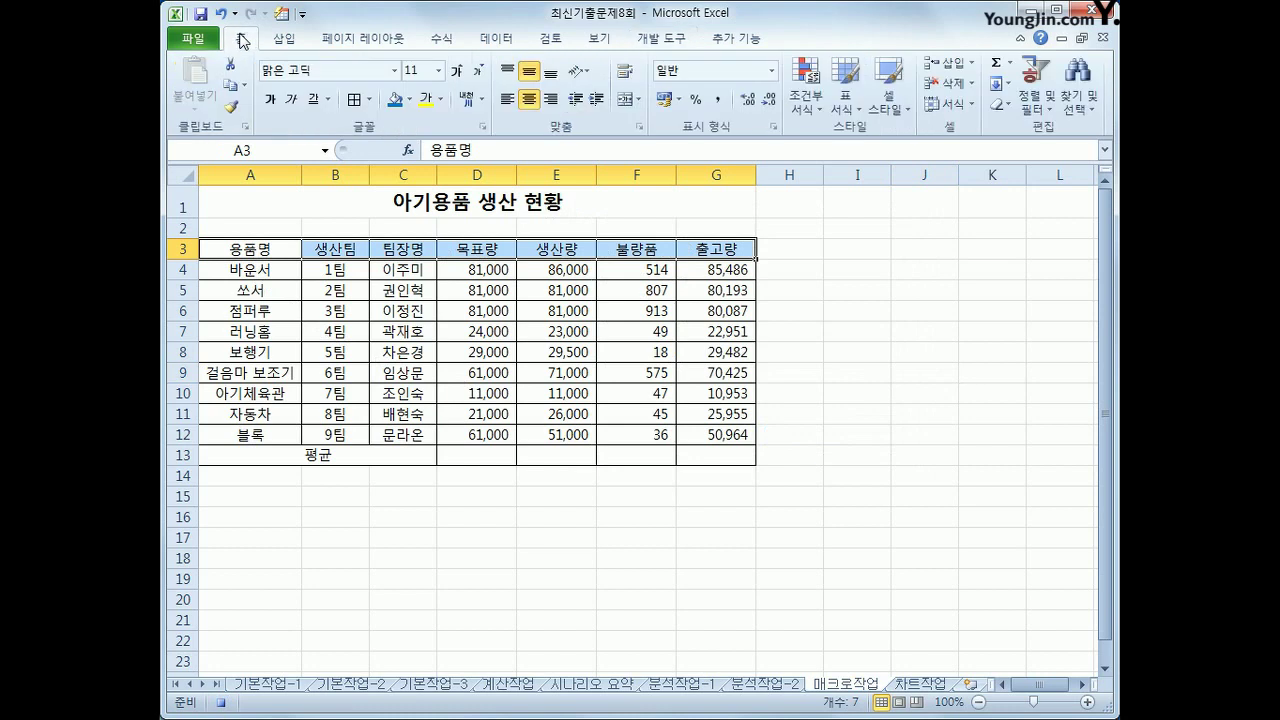
left_click(440, 99)
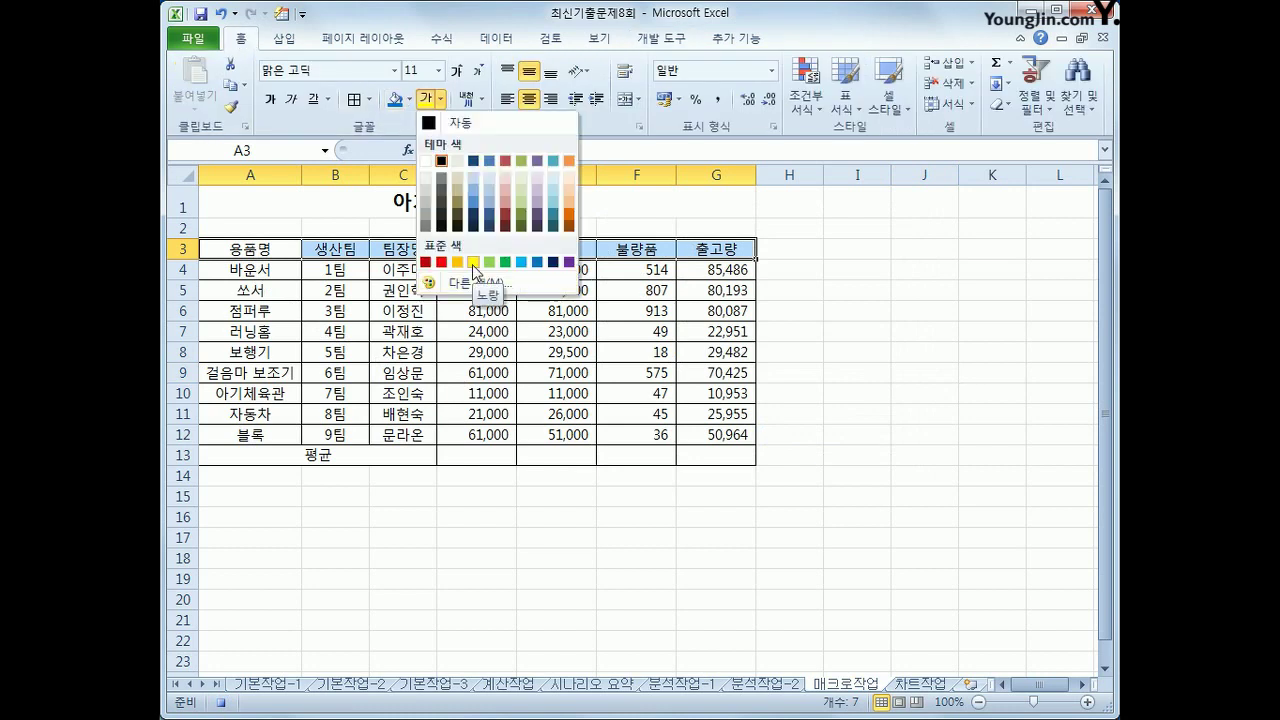
left_click(472, 264)
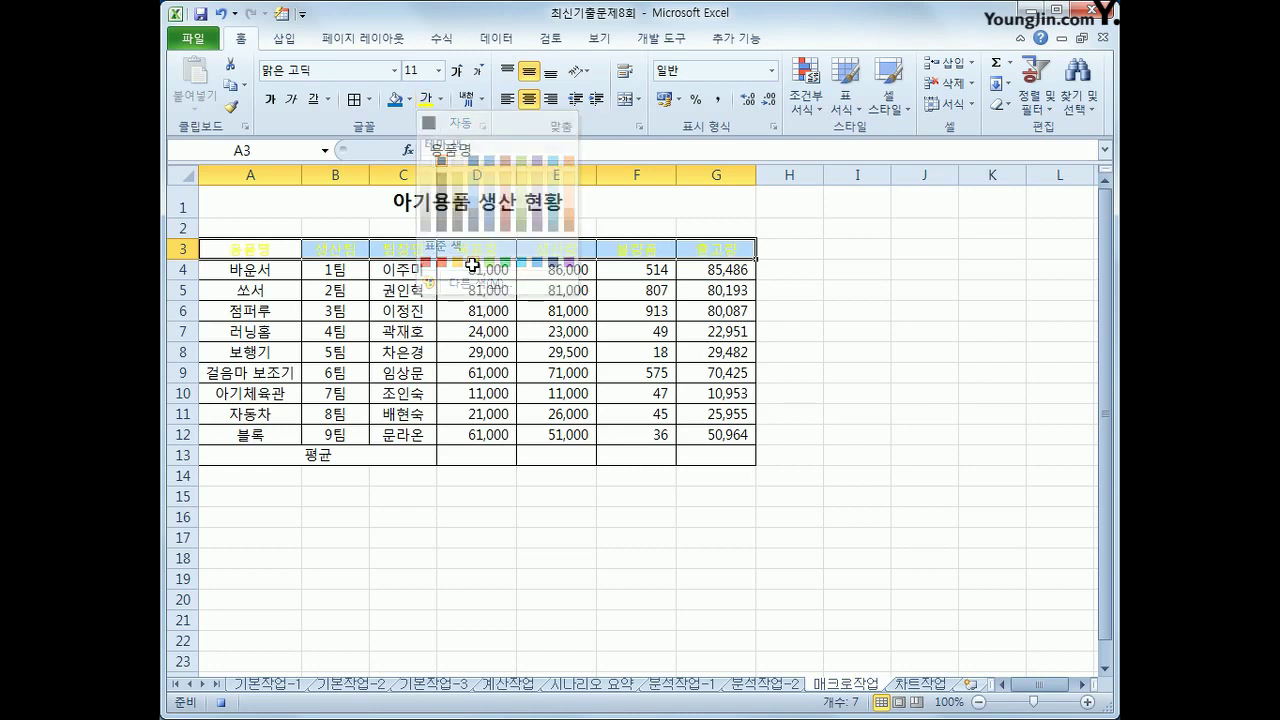
left_click(410, 100)
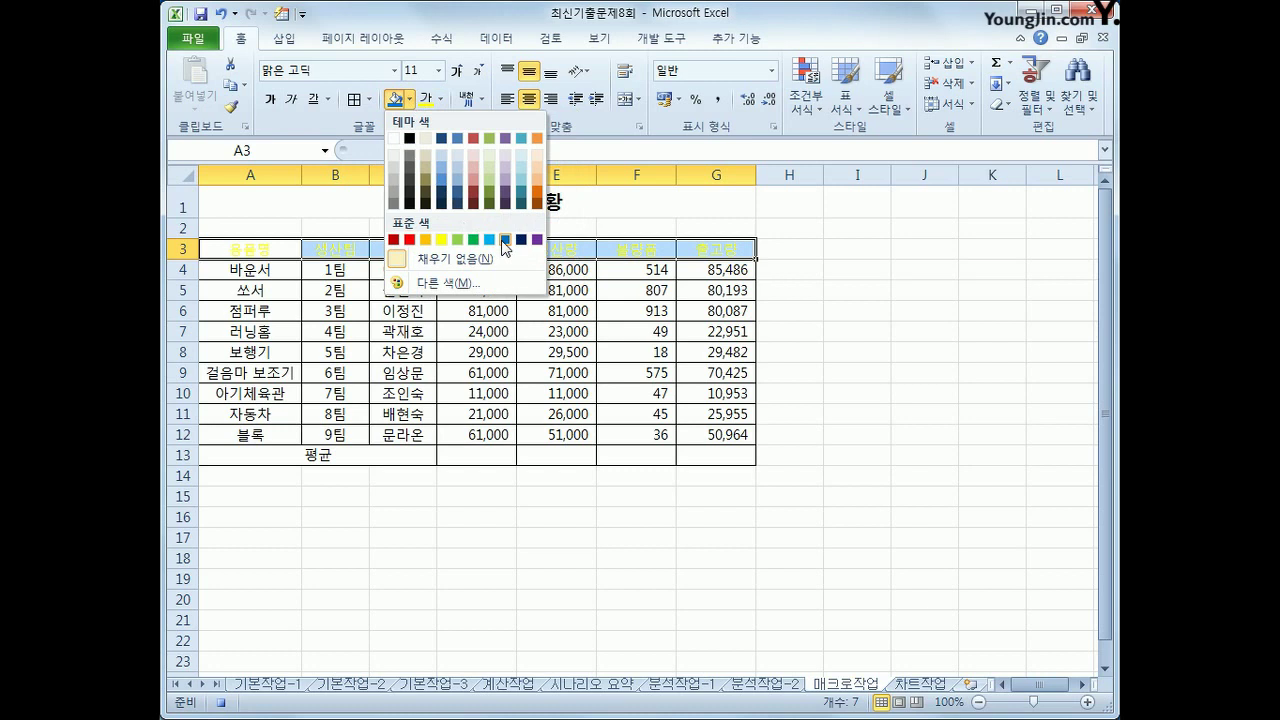
left_click(505, 240)
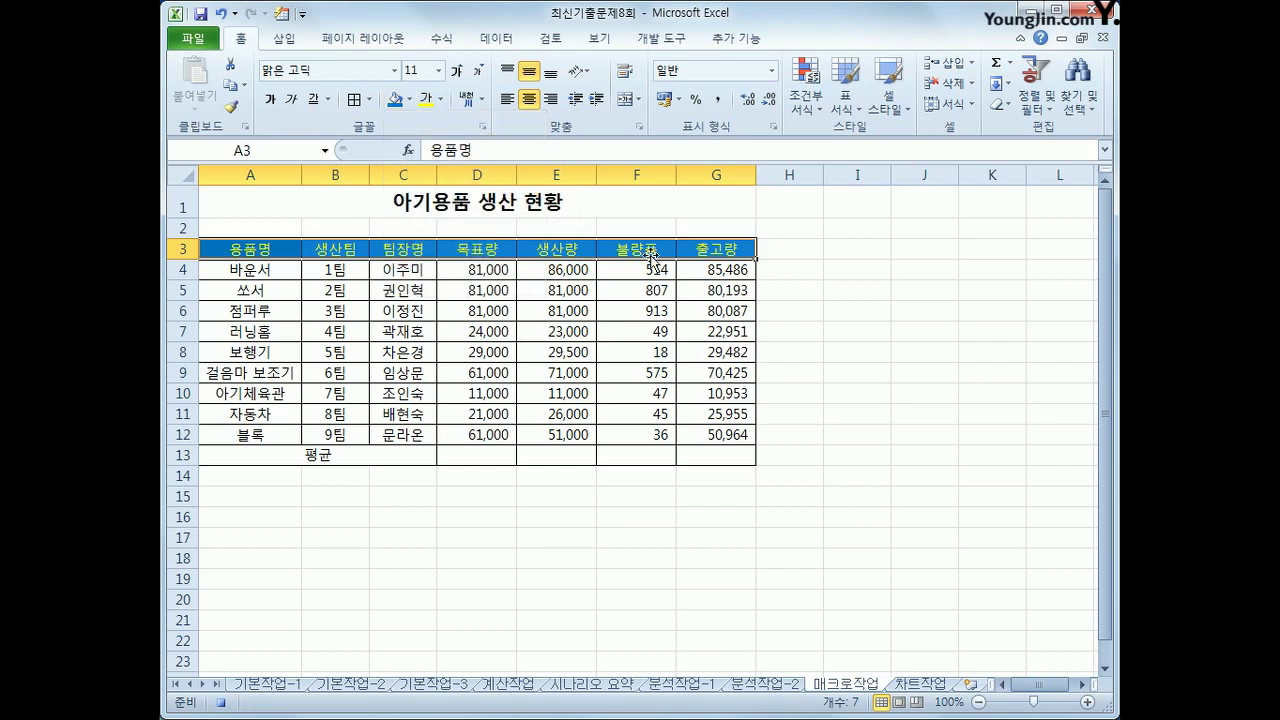
left_click(703, 250)
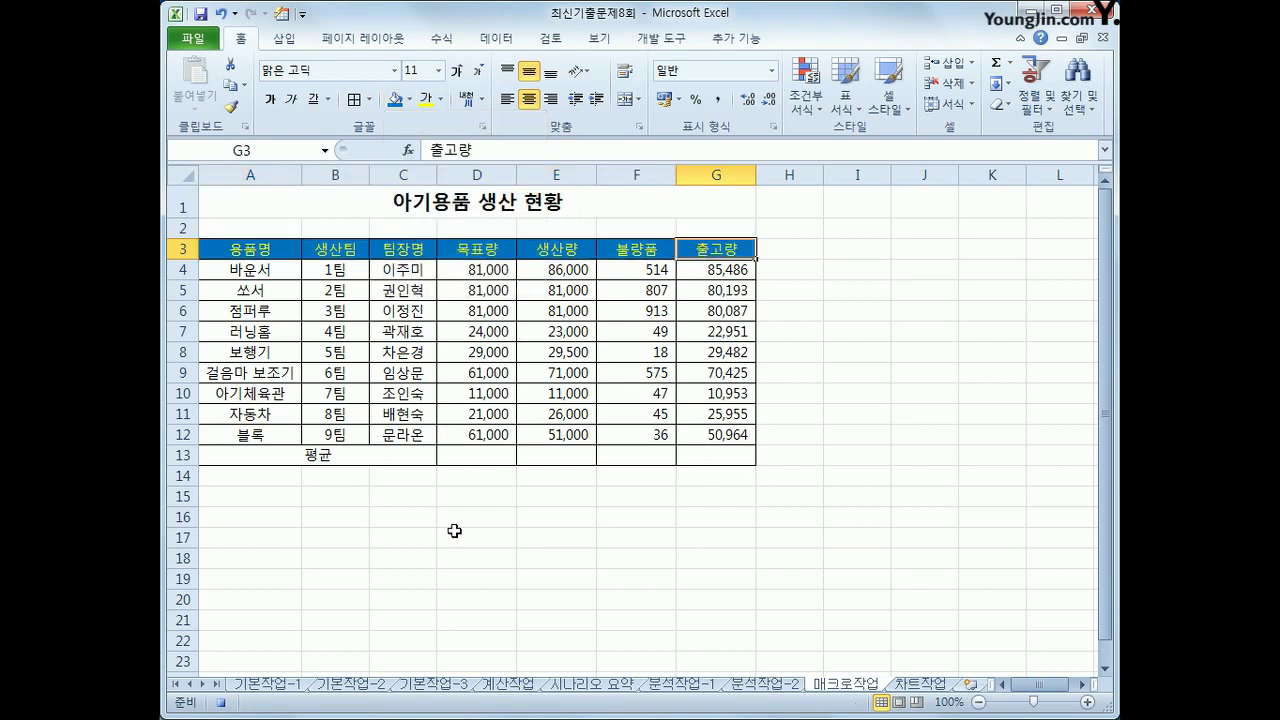
left_click(647, 40)
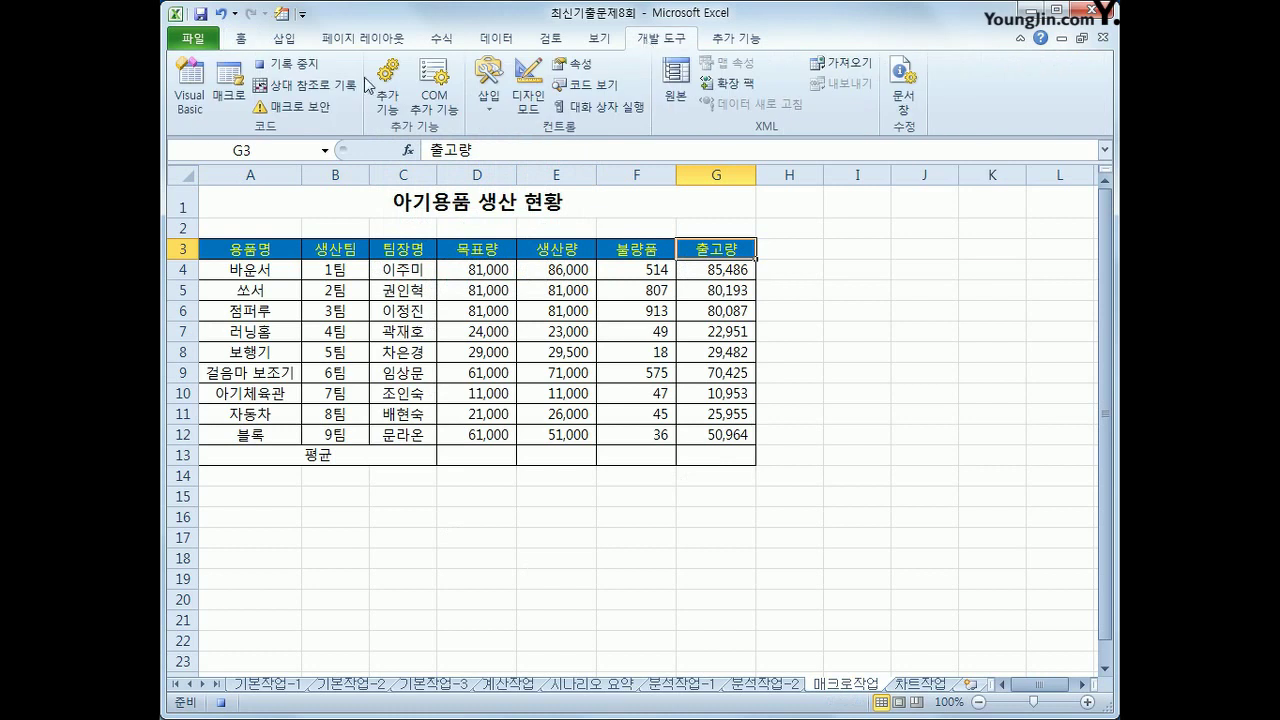
left_click(315, 65)
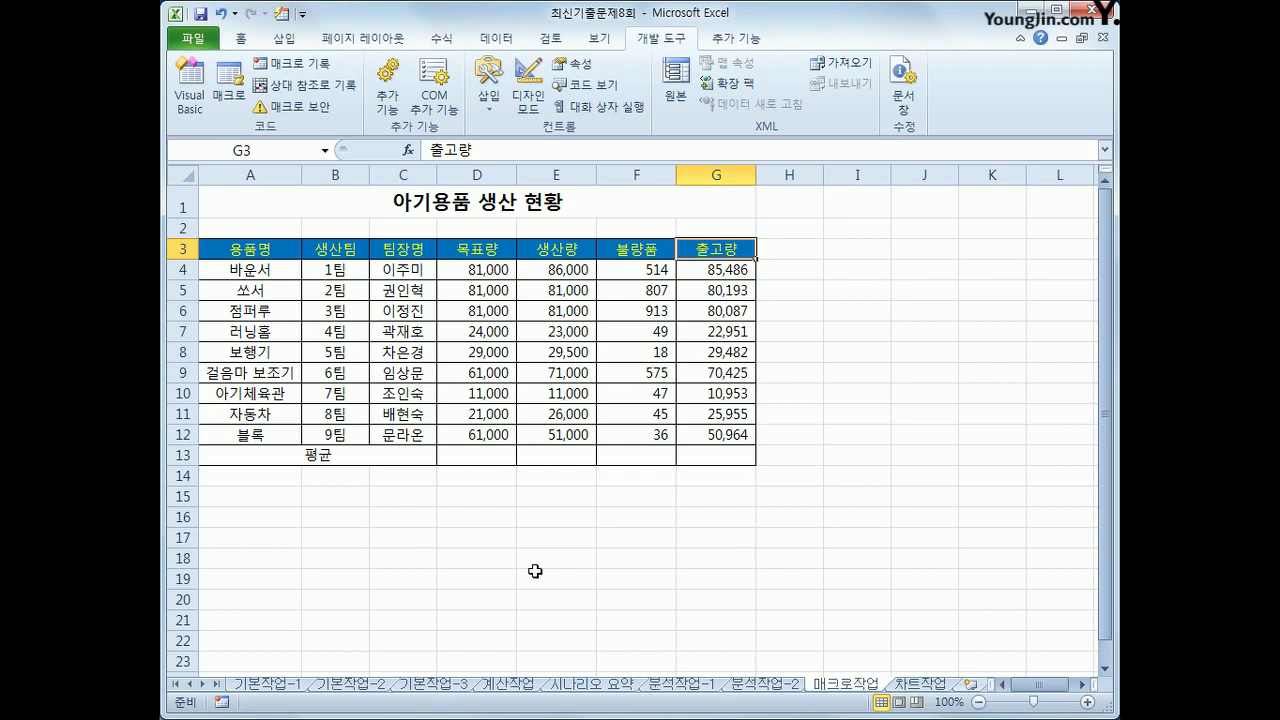
Insert a rounded rectangle about 3.81 × 1.16 cm over I3:J4 and label it 서식
left_click(300, 38)
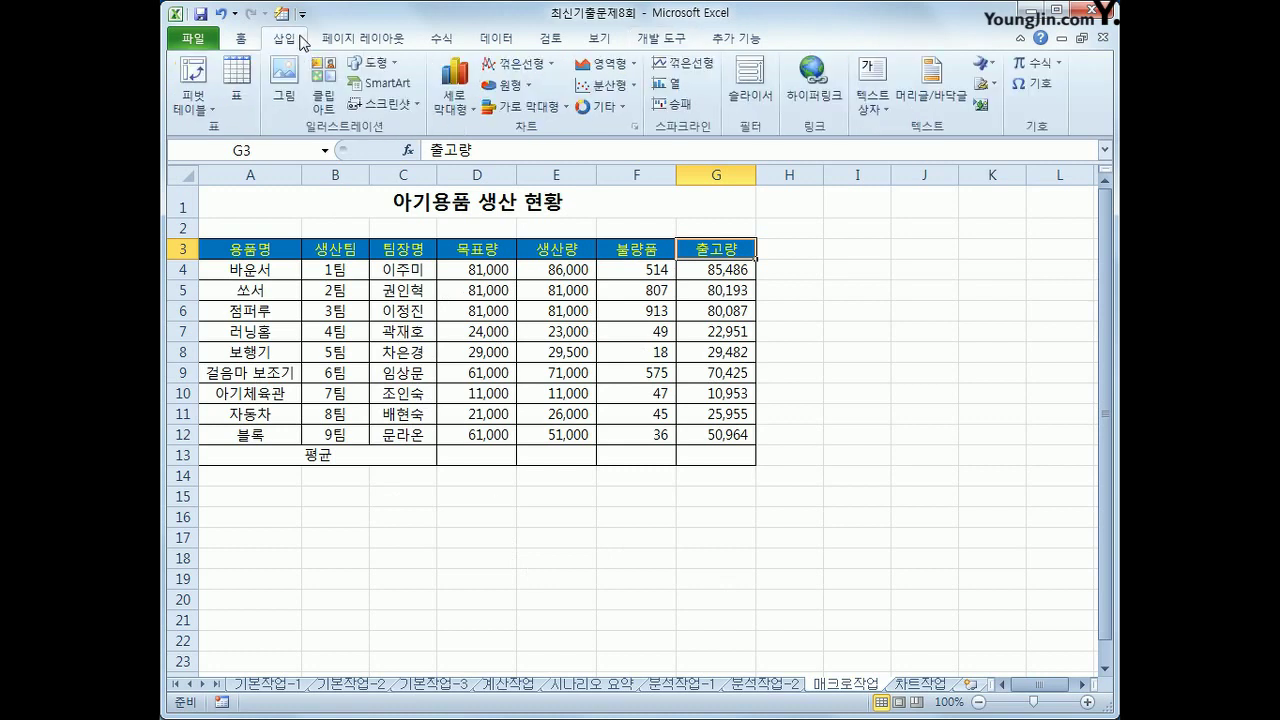
left_click(374, 63)
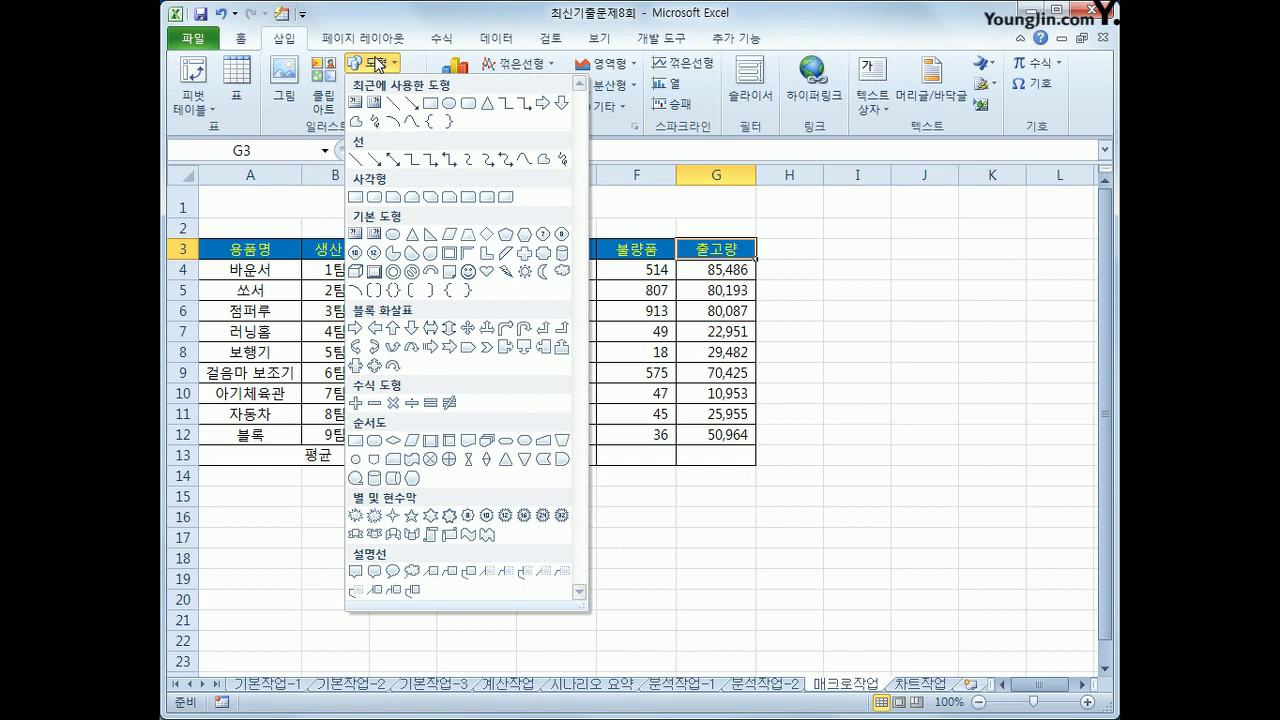
left_click(381, 200)
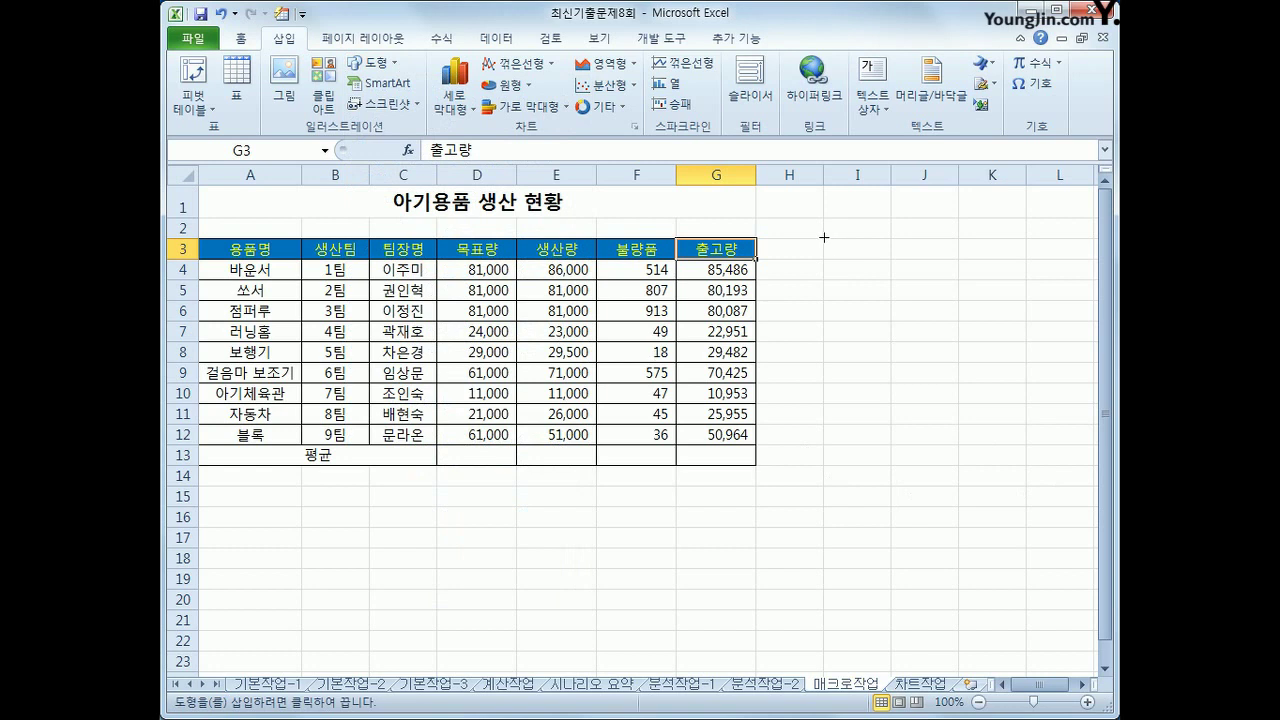
mouse_move(822, 237)
left_mouse_down()
mouse_move(937, 269)
mouse_move(939, 282)
left_mouse_up()
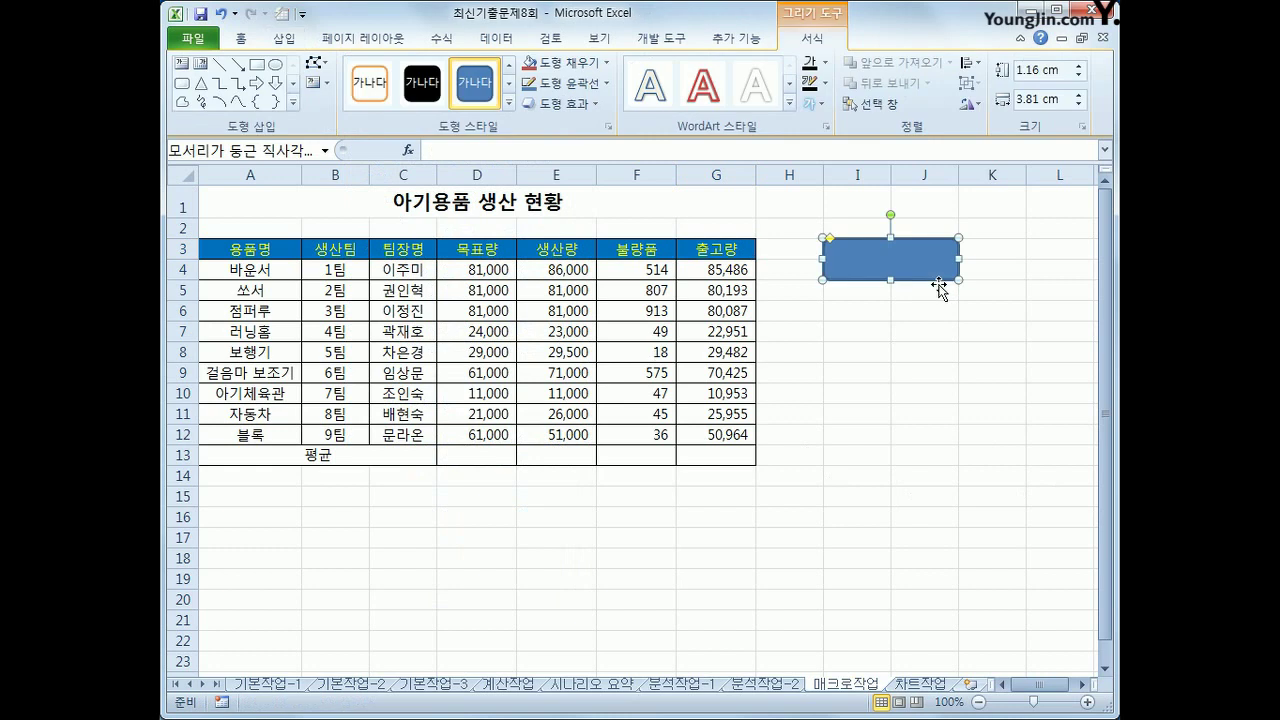
type("서식")
key("BackSpace")
type("식")
Assign the 서식 macro to the rounded rectangle
right_click(934, 255)
left_click(689, 442)
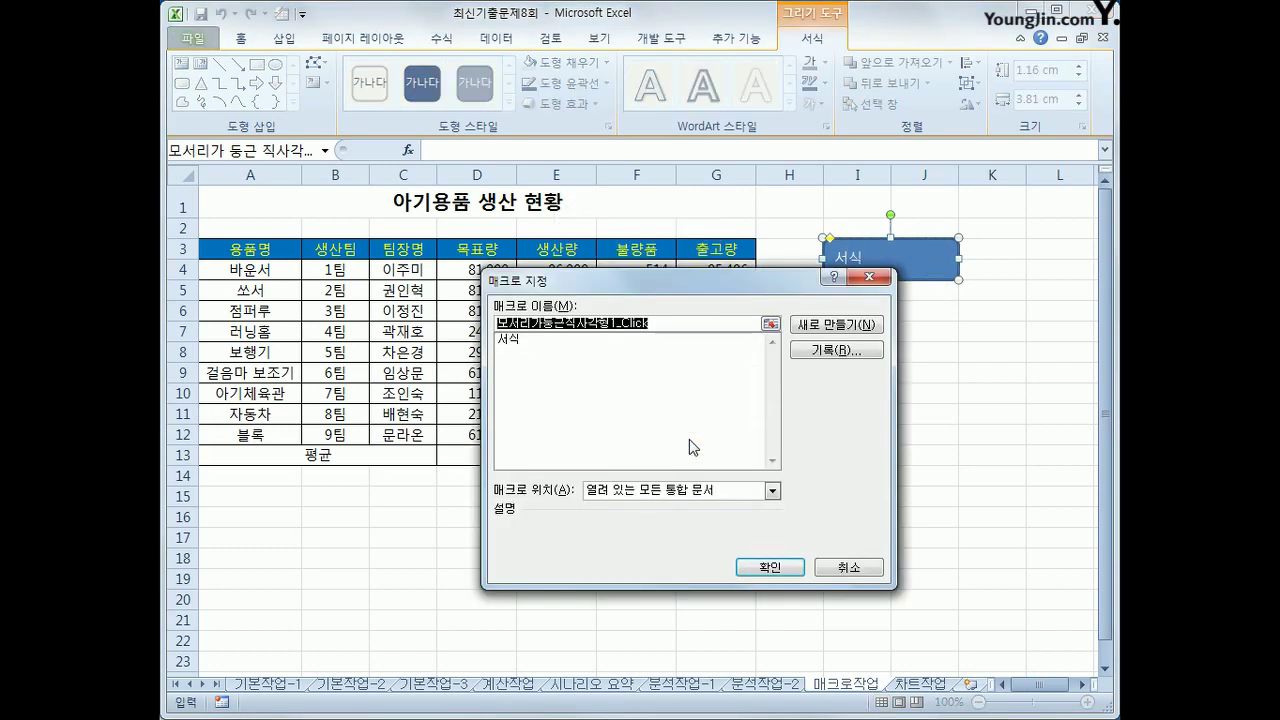
left_click_drag(655, 281, 515, 209)
left_click(398, 268)
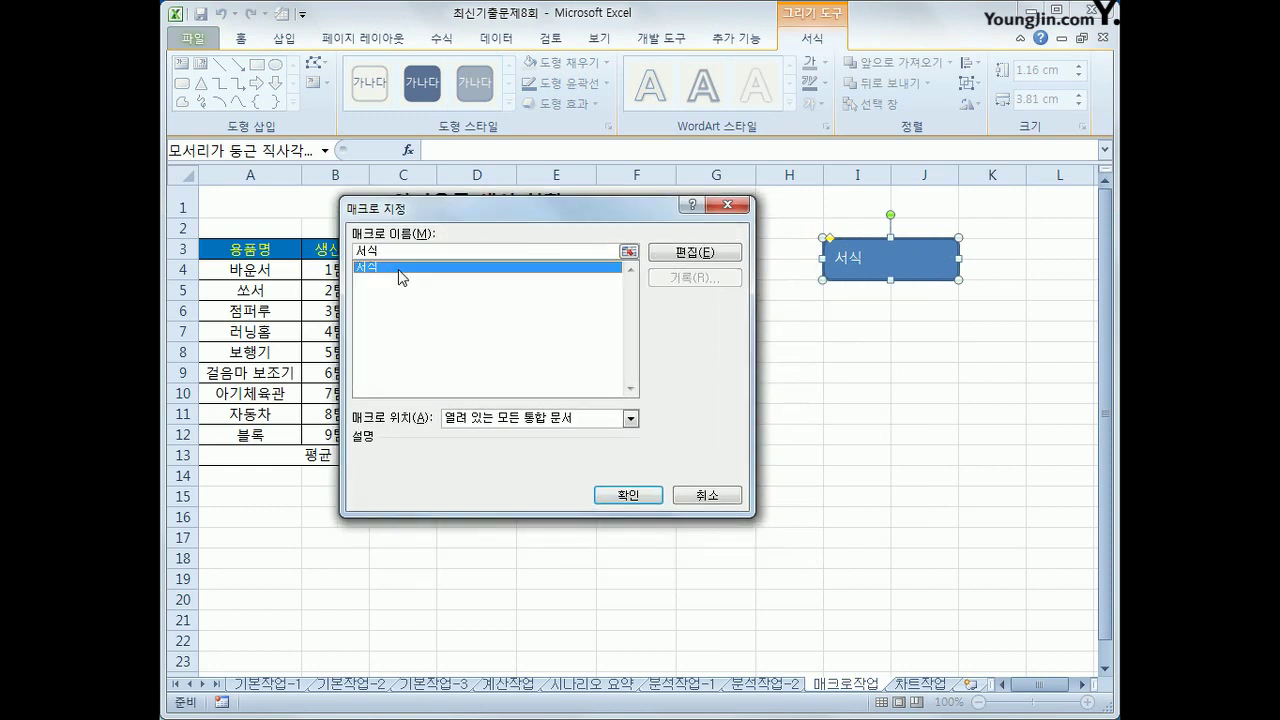
left_click(624, 494)
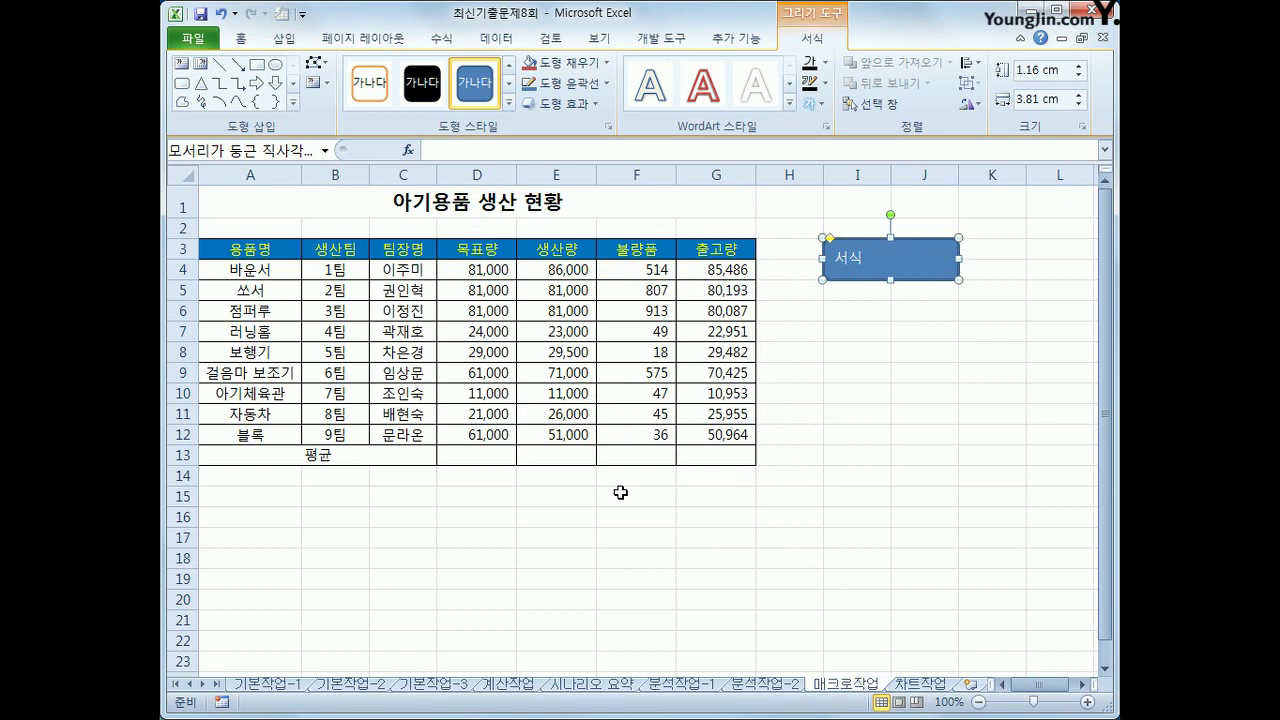
Center the 서식 label horizontally and vertically inside the rounded rectangle and deselect the shape
left_click(240, 38)
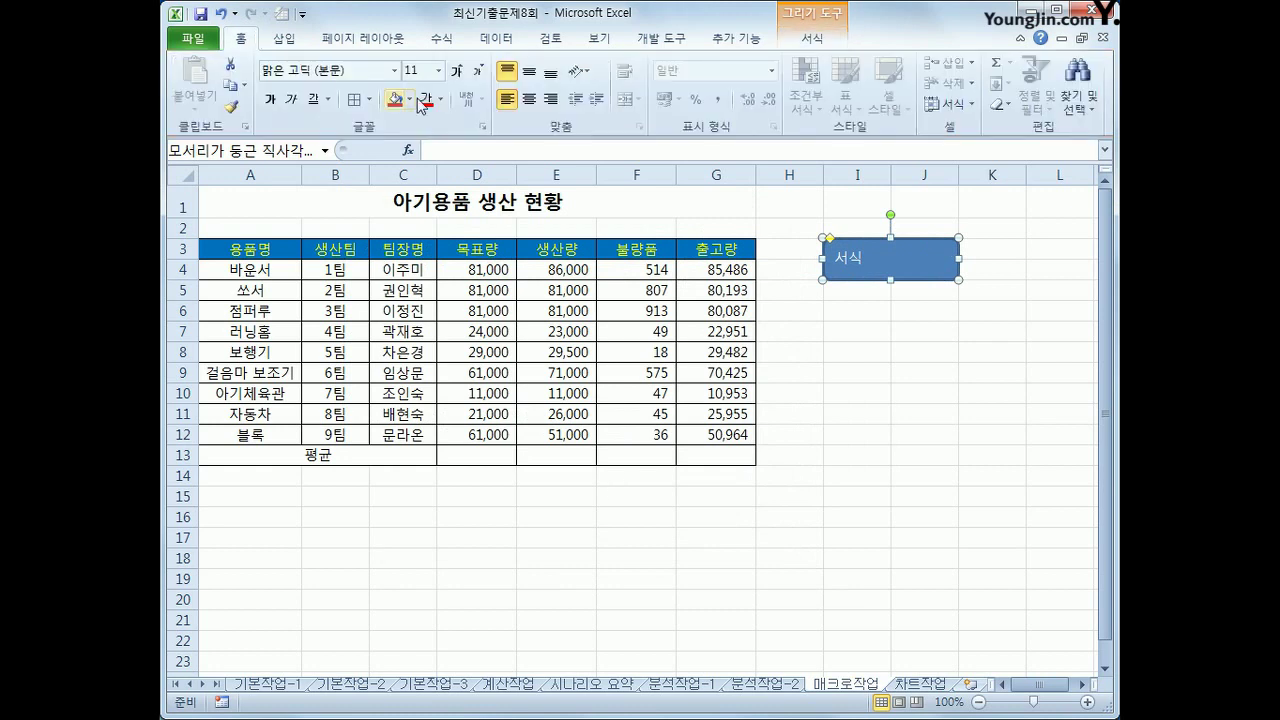
left_click(531, 99)
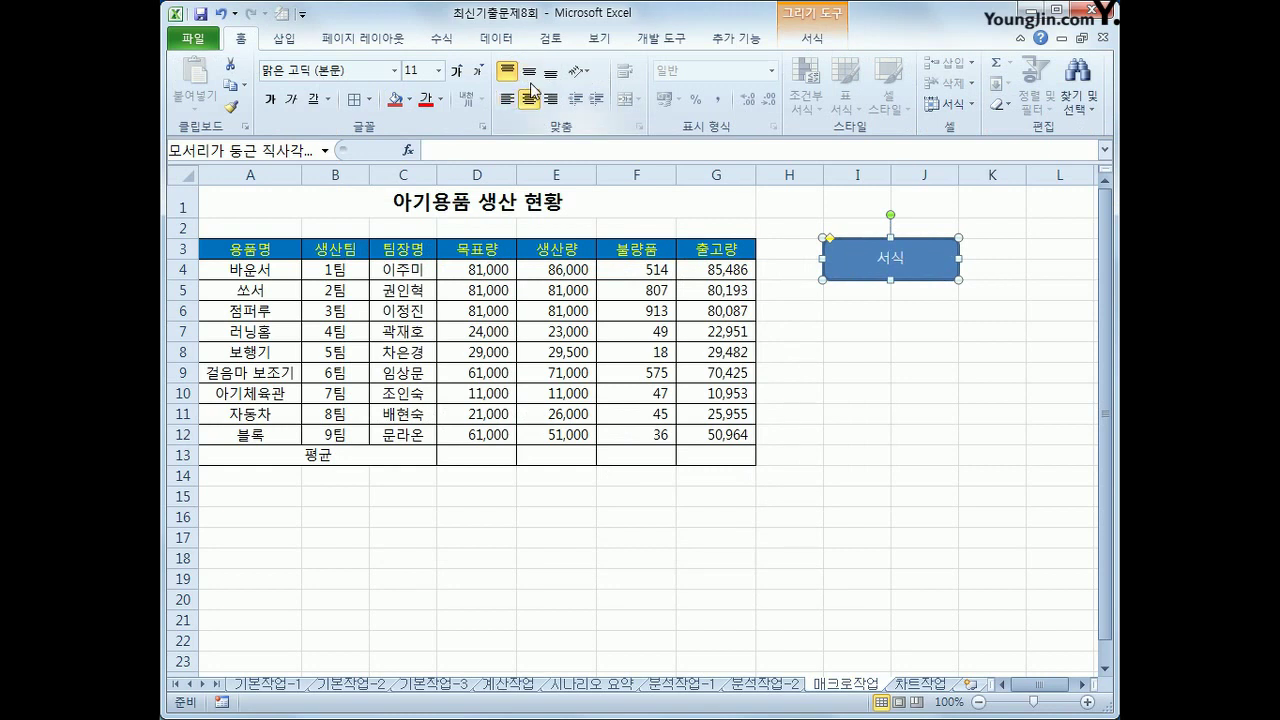
left_click(530, 76)
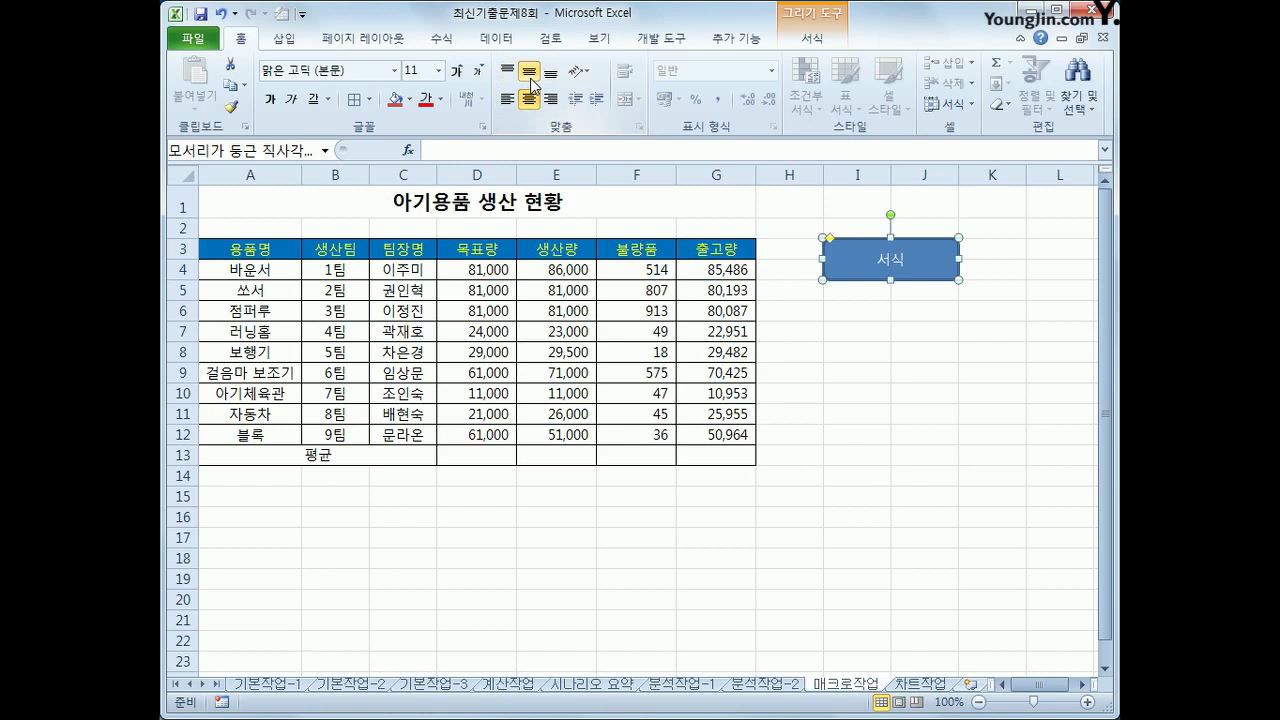
left_click(1022, 452)
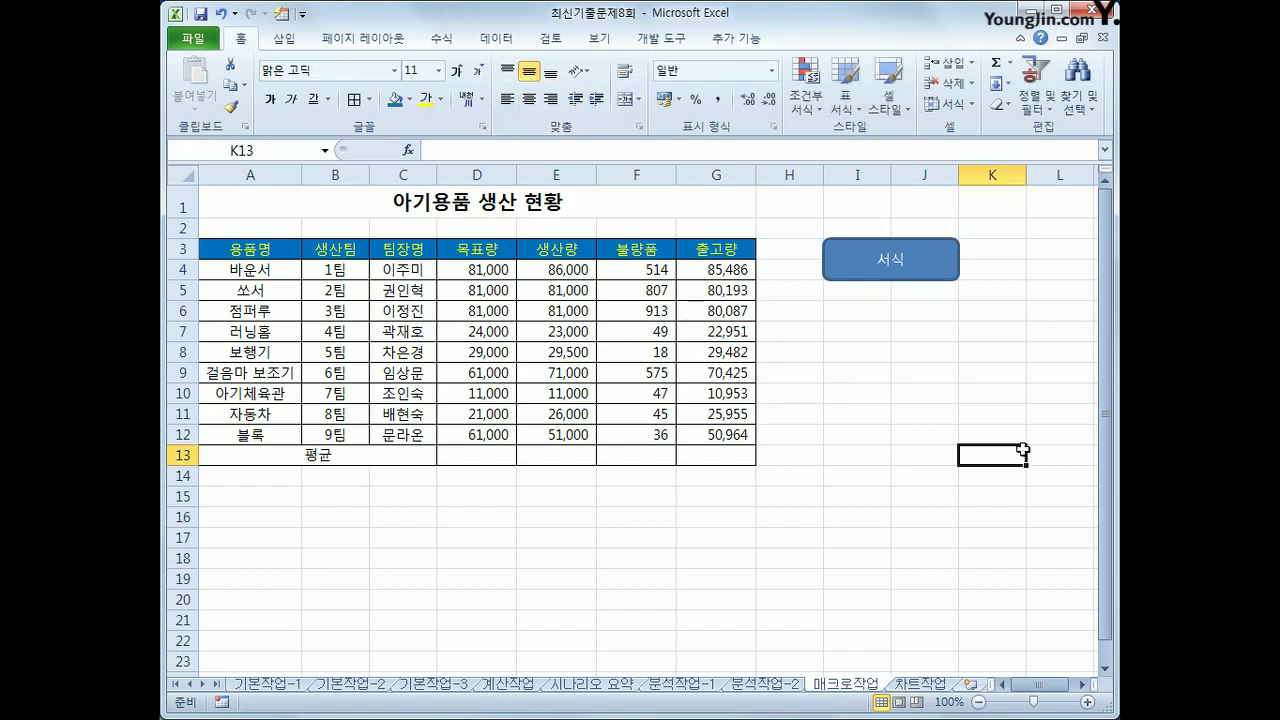
Start recording a new macro named 평균 in the current workbook
left_click(651, 42)
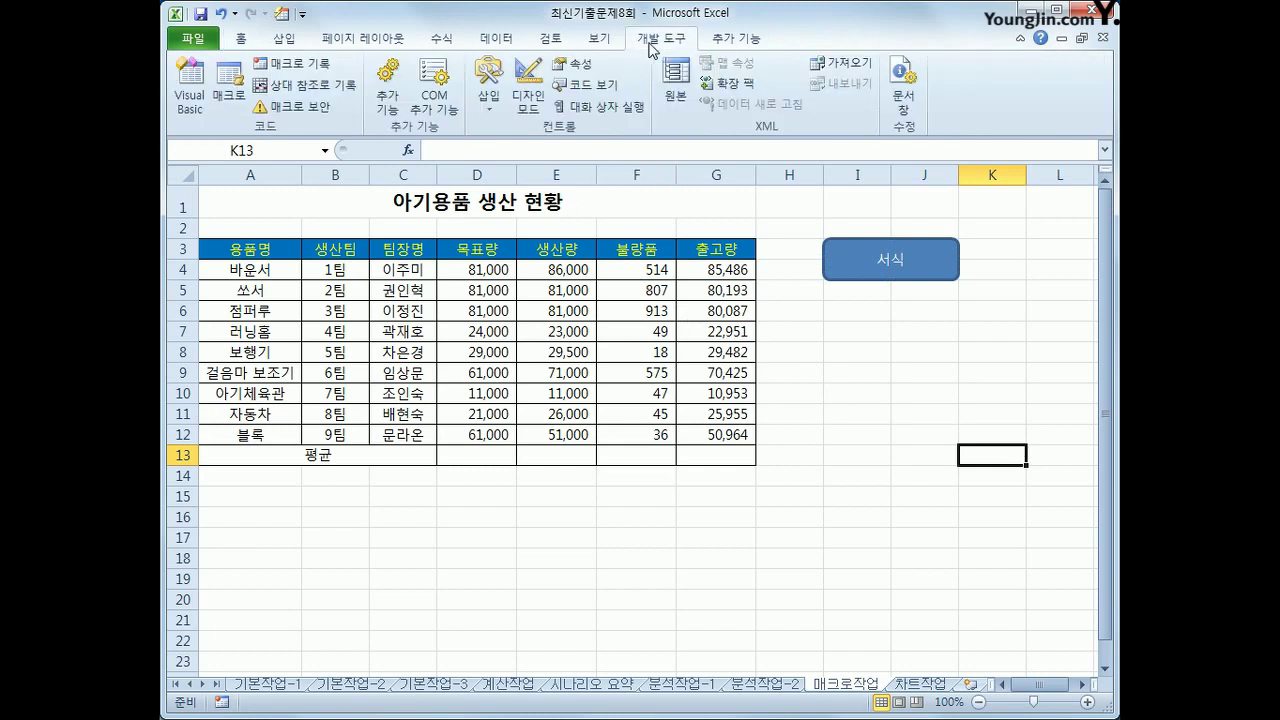
left_click(303, 65)
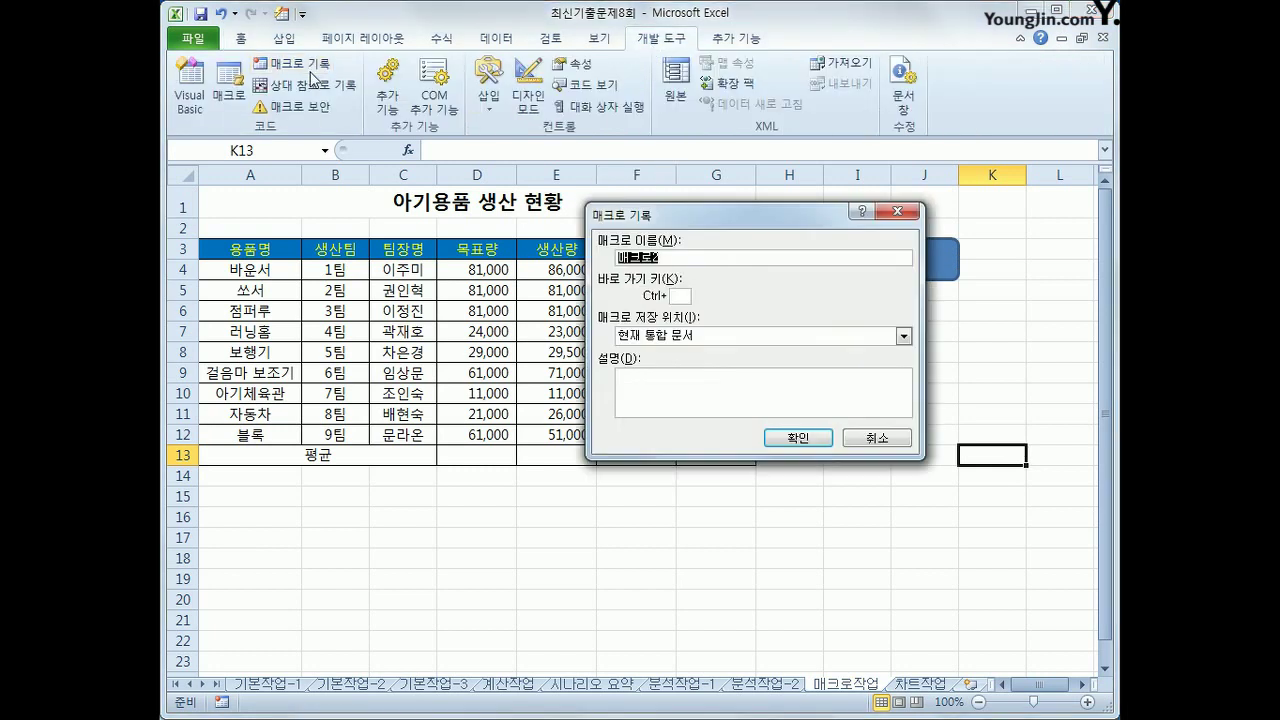
type("평균")
left_click(798, 438)
Fill D13:G13 with the AutoSum averages of rows 4 to 12 for the 목표량, 생산량, 불량품 and 출고량 columns
left_click(481, 453)
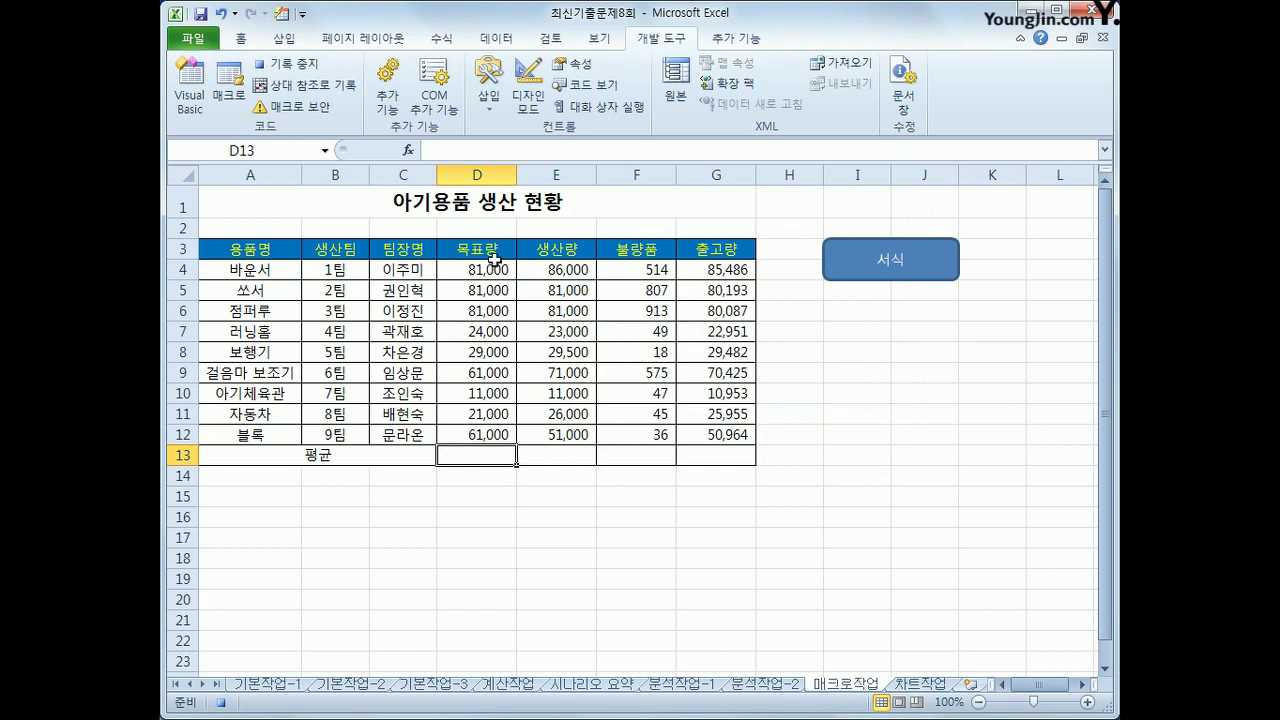
left_click_drag(495, 262, 732, 456)
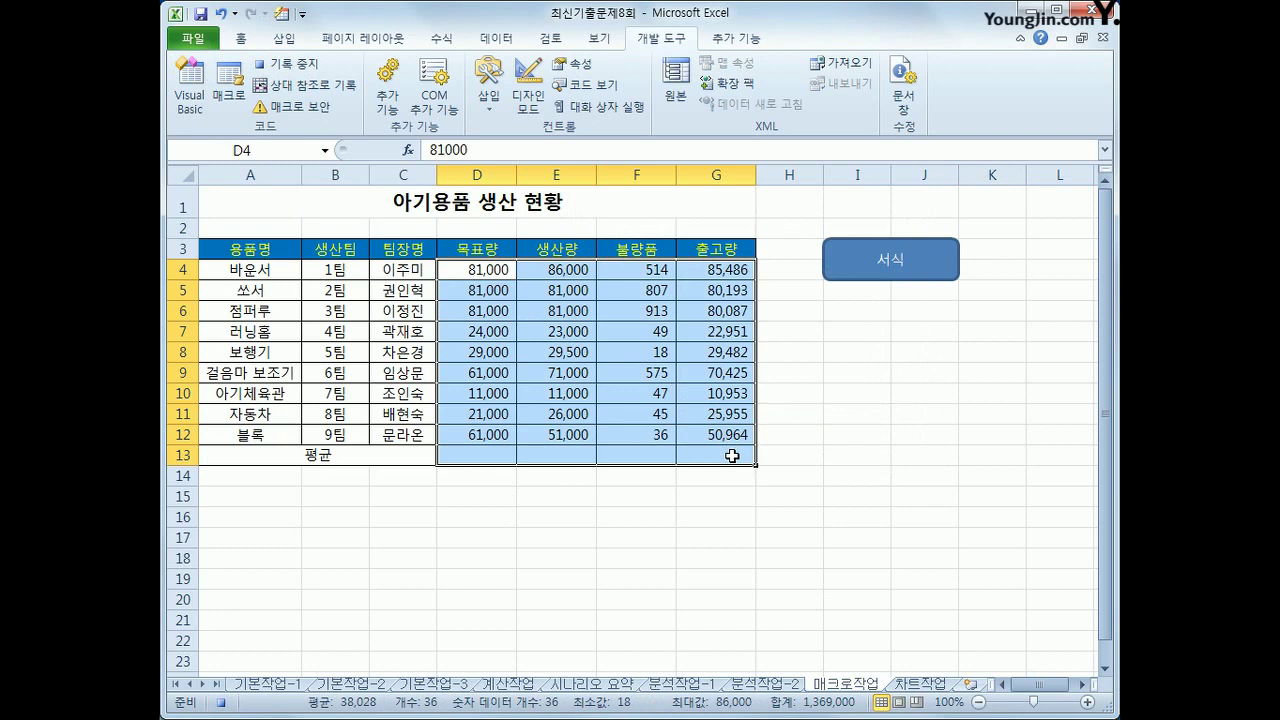
left_click(441, 39)
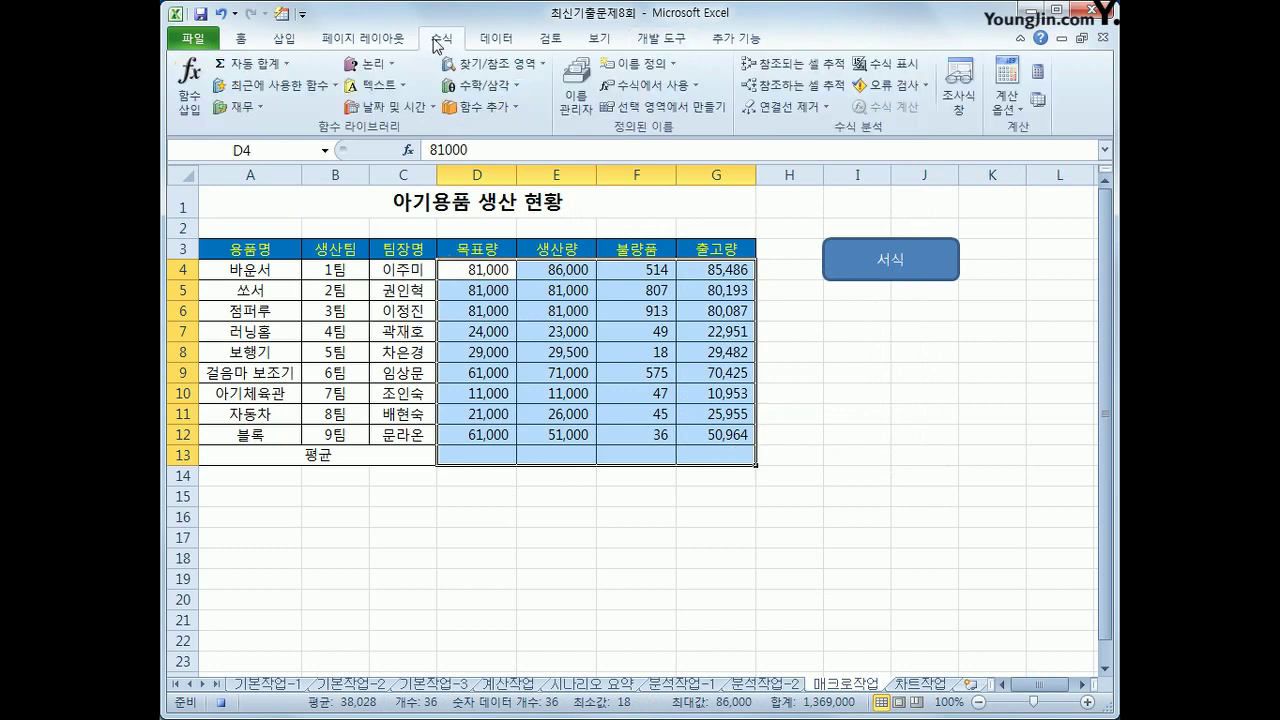
left_click(286, 63)
left_click(289, 108)
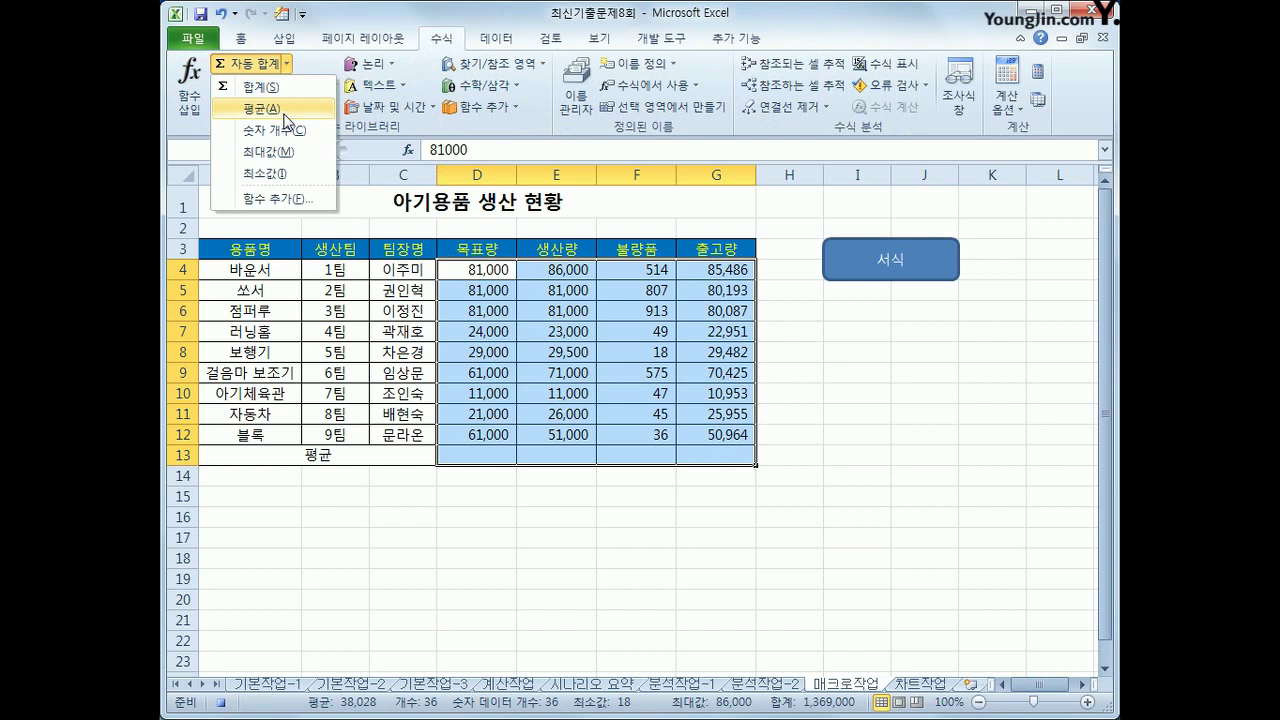
left_click(707, 461)
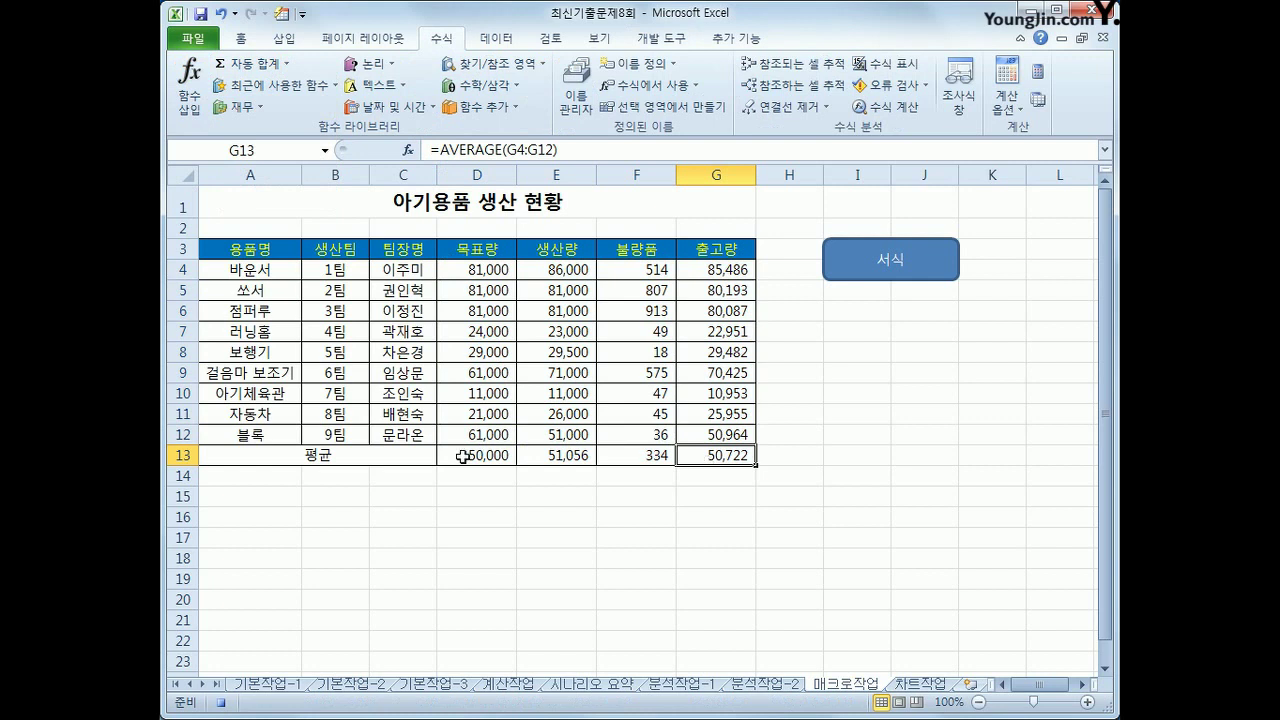
Display the averages in D13:G13 with one decimal place and stop the macro recording
left_click_drag(451, 455, 694, 471)
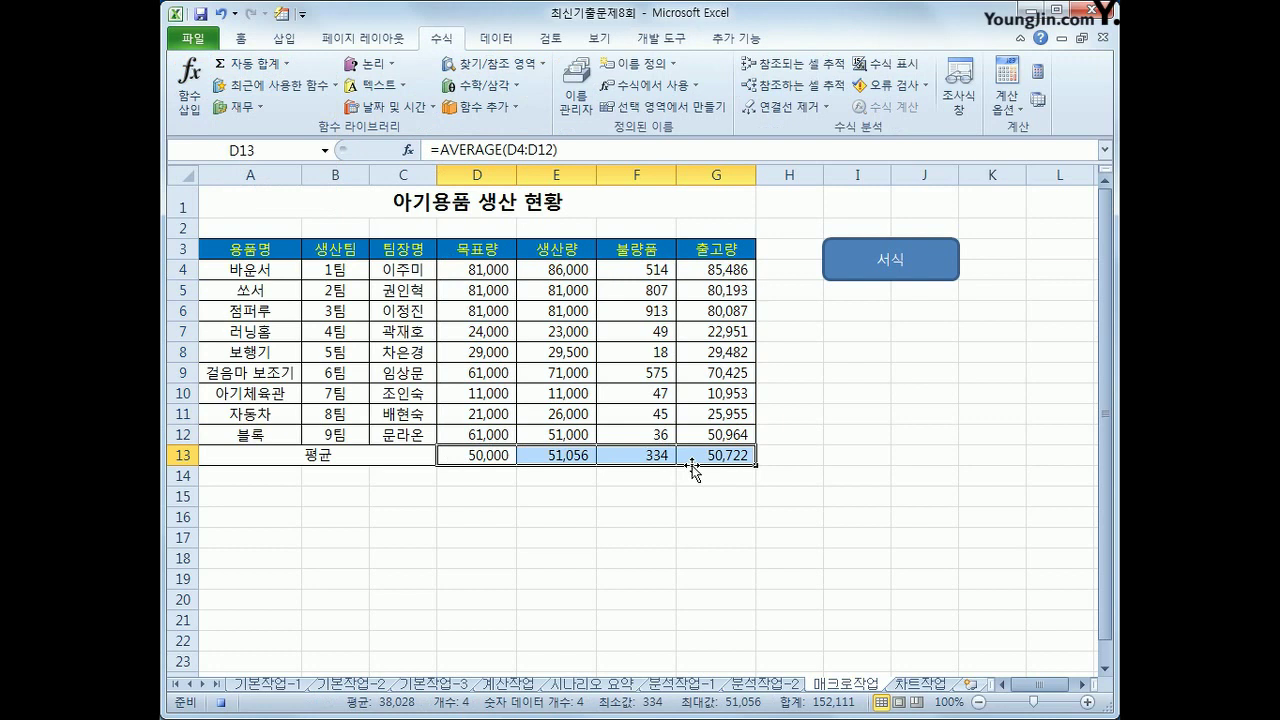
left_click(240, 38)
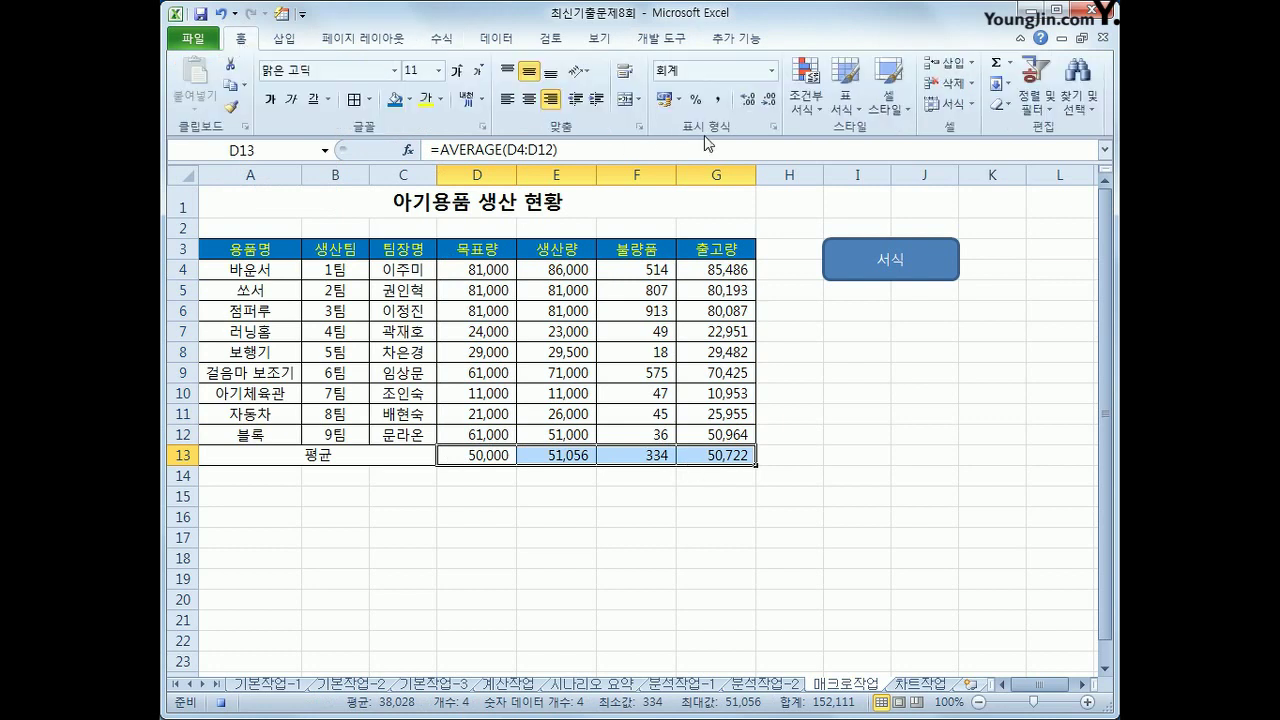
left_click(746, 100)
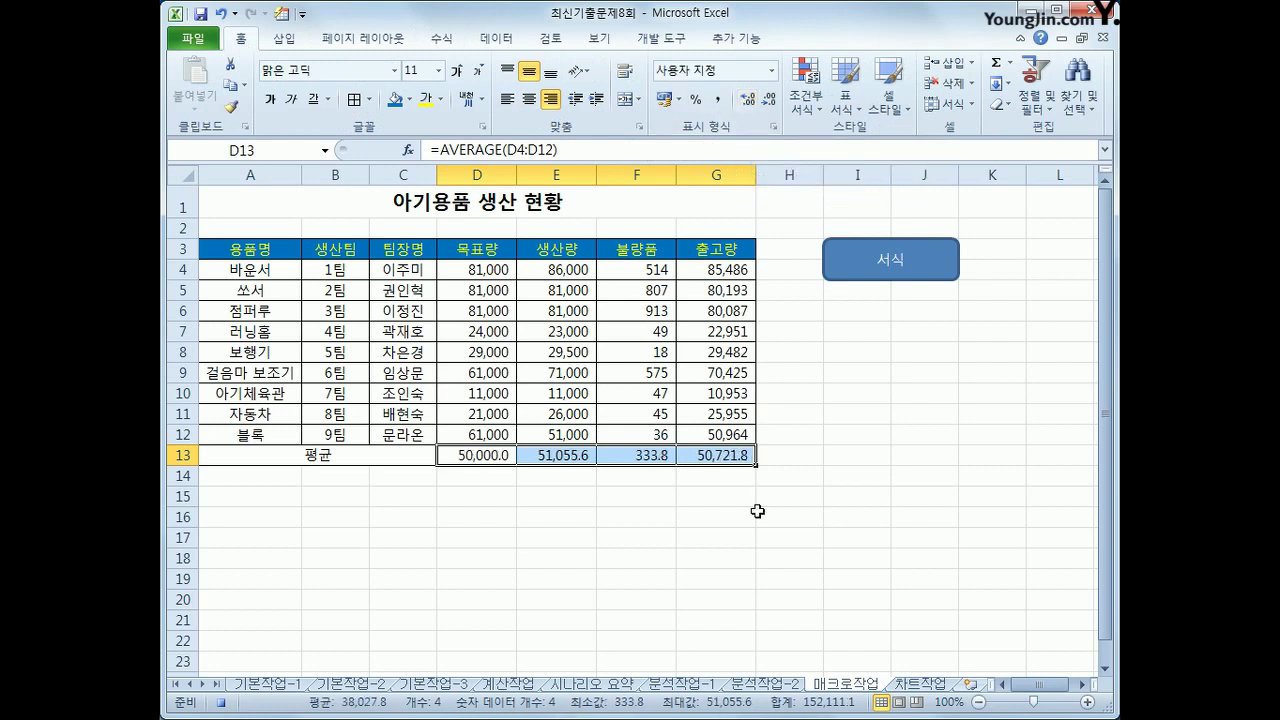
left_click(727, 455)
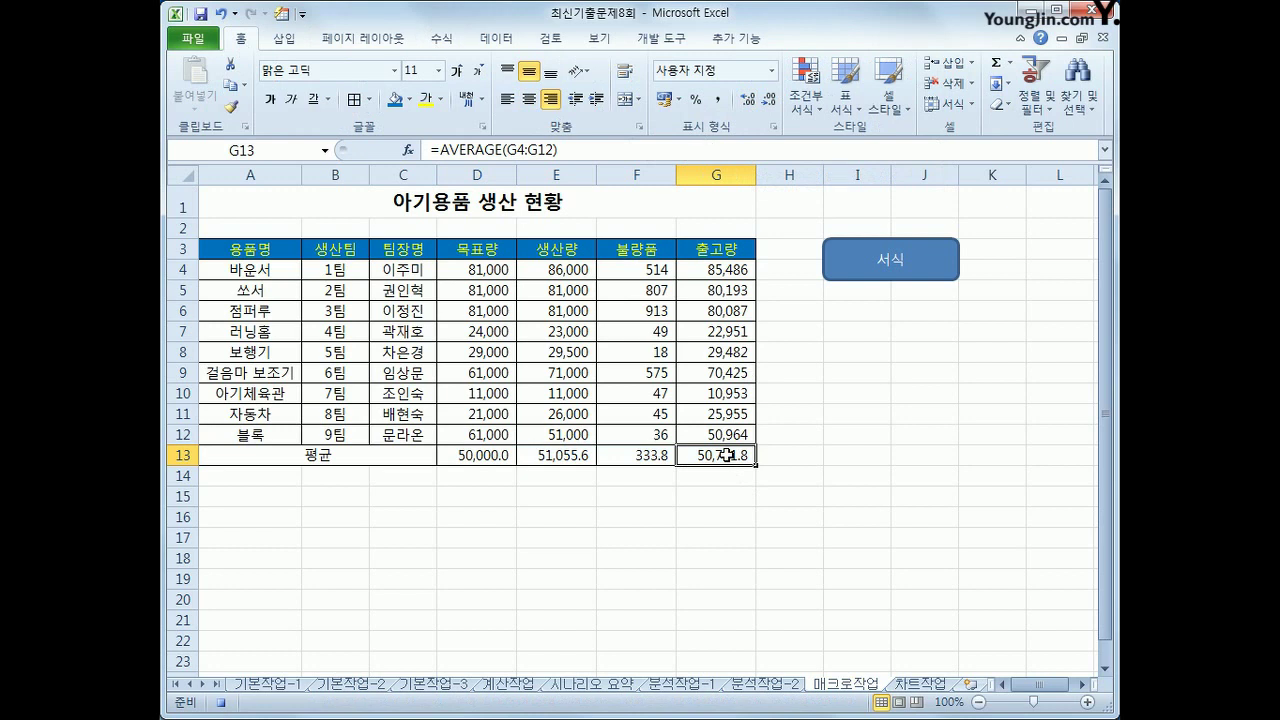
left_click(686, 40)
left_click(295, 64)
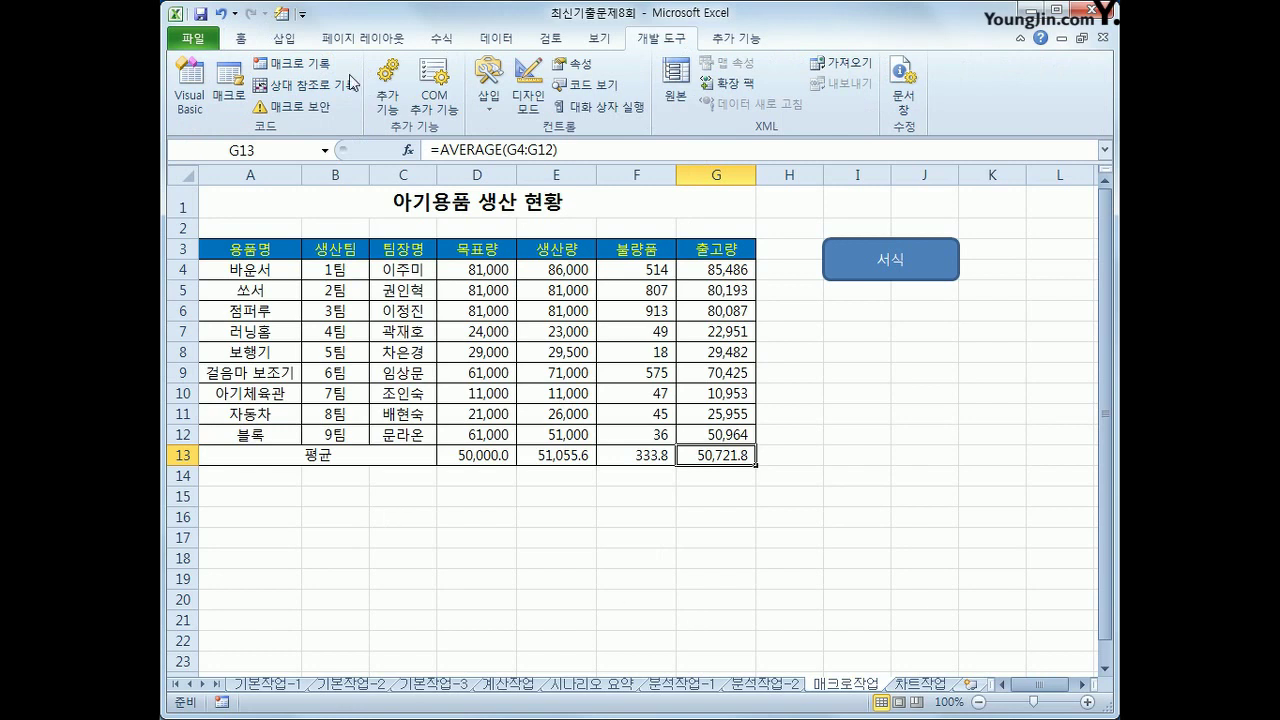
Insert a plaque (배지) shape about 3.81 × 1.16 cm over I6:J7 and label it 평균
left_click(285, 40)
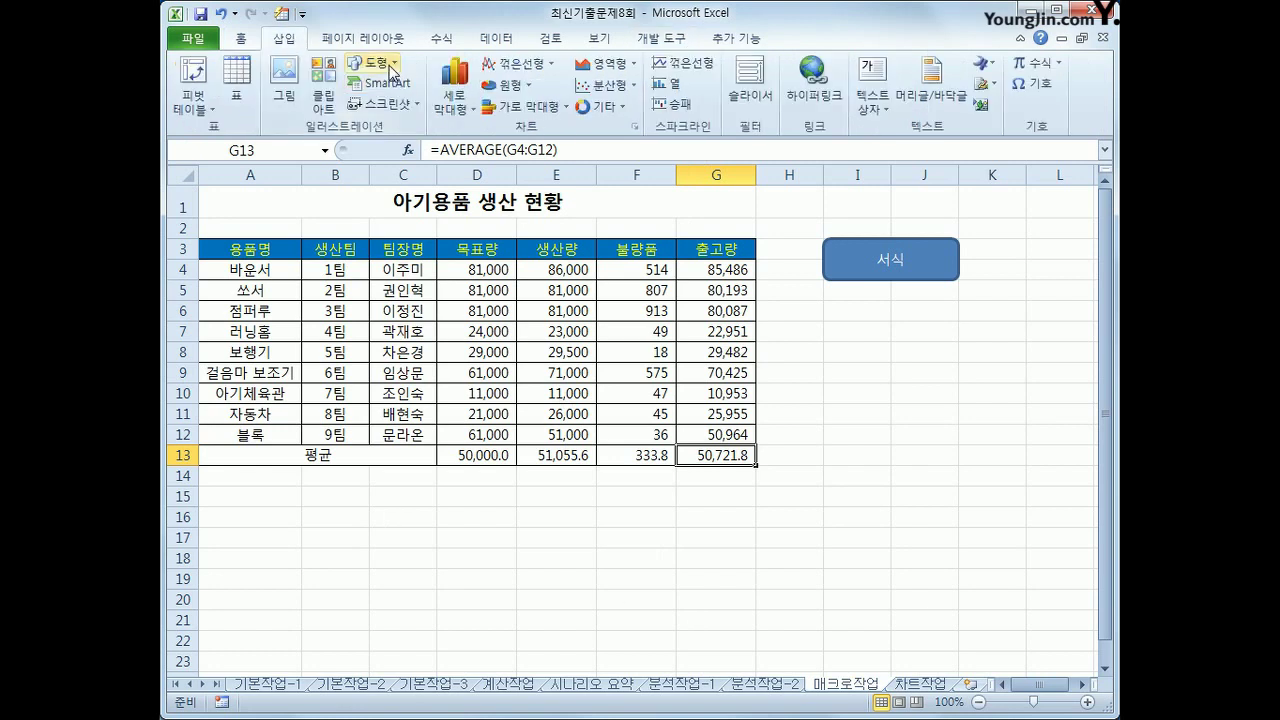
left_click(391, 67)
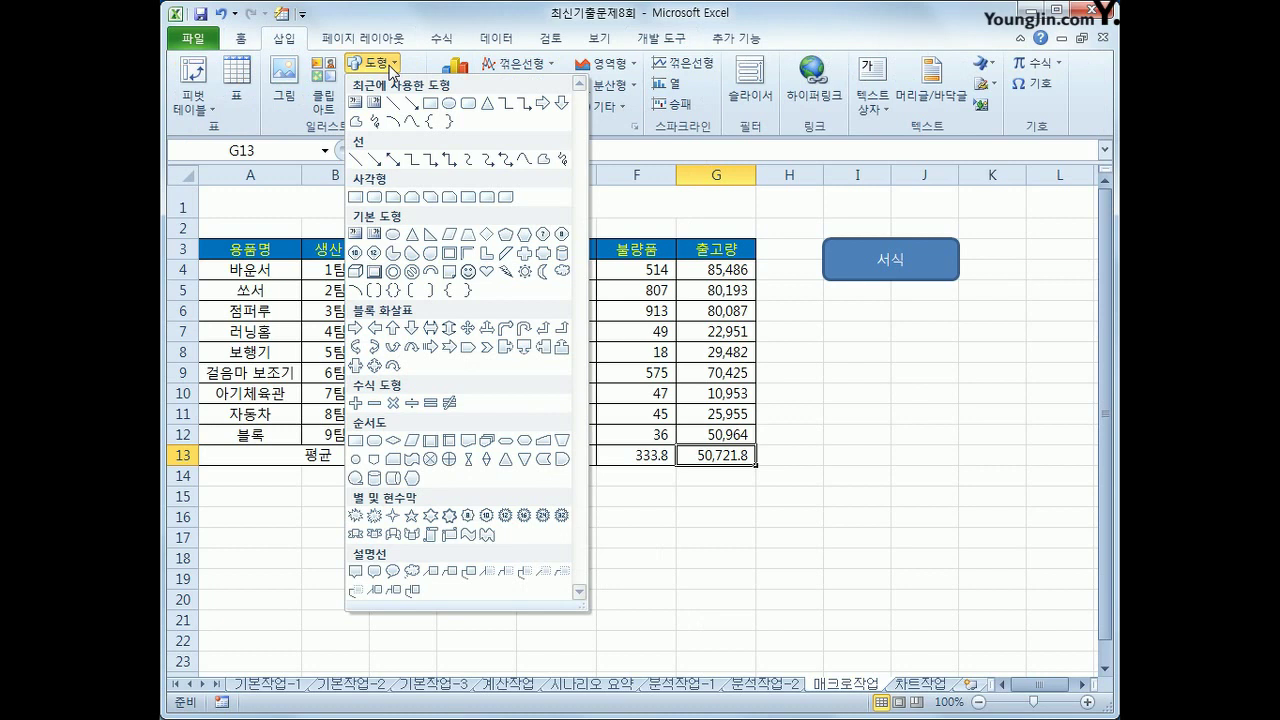
left_click(546, 254)
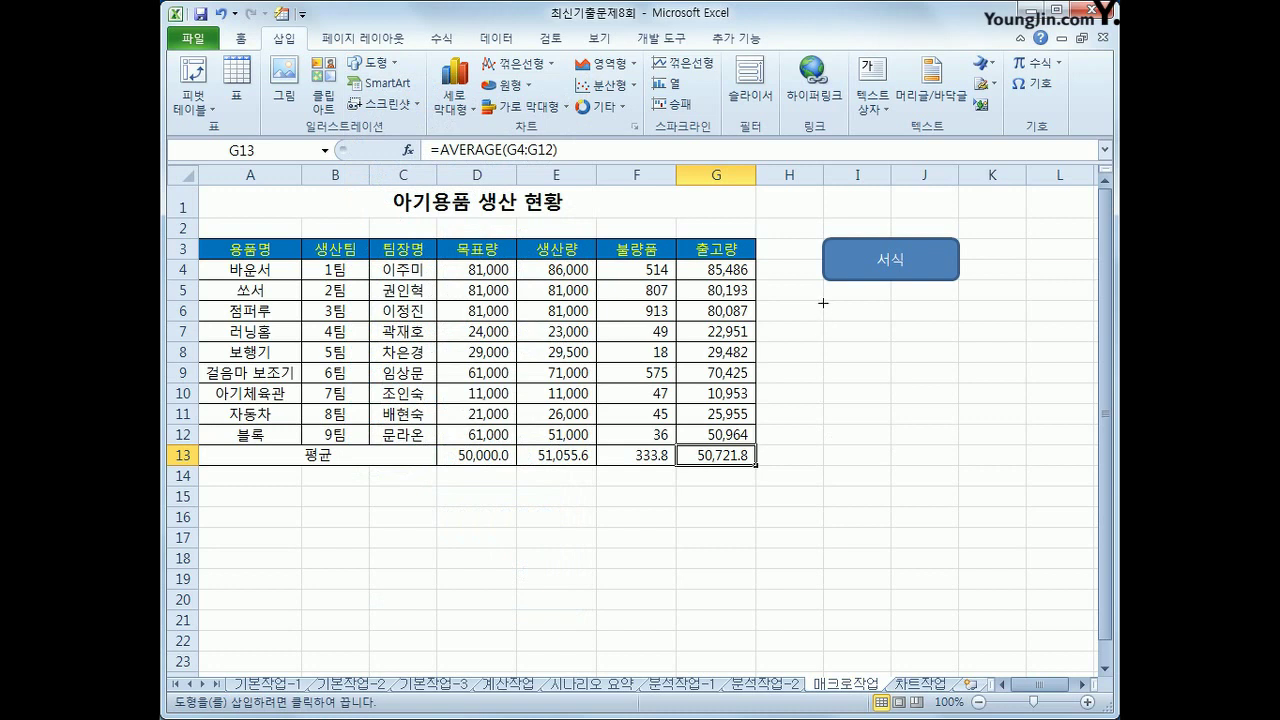
left_click_drag(823, 300, 958, 341)
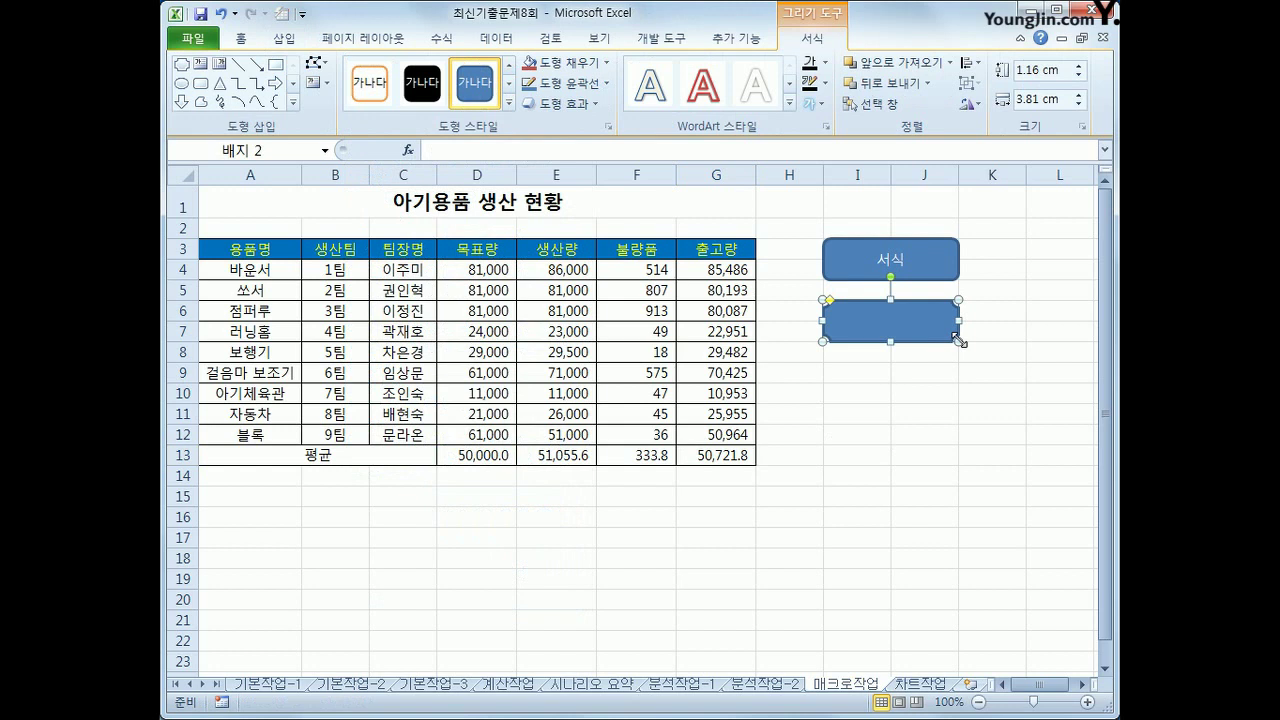
type("평균")
Assign the 평균 macro to the plaque shape
right_click(907, 313)
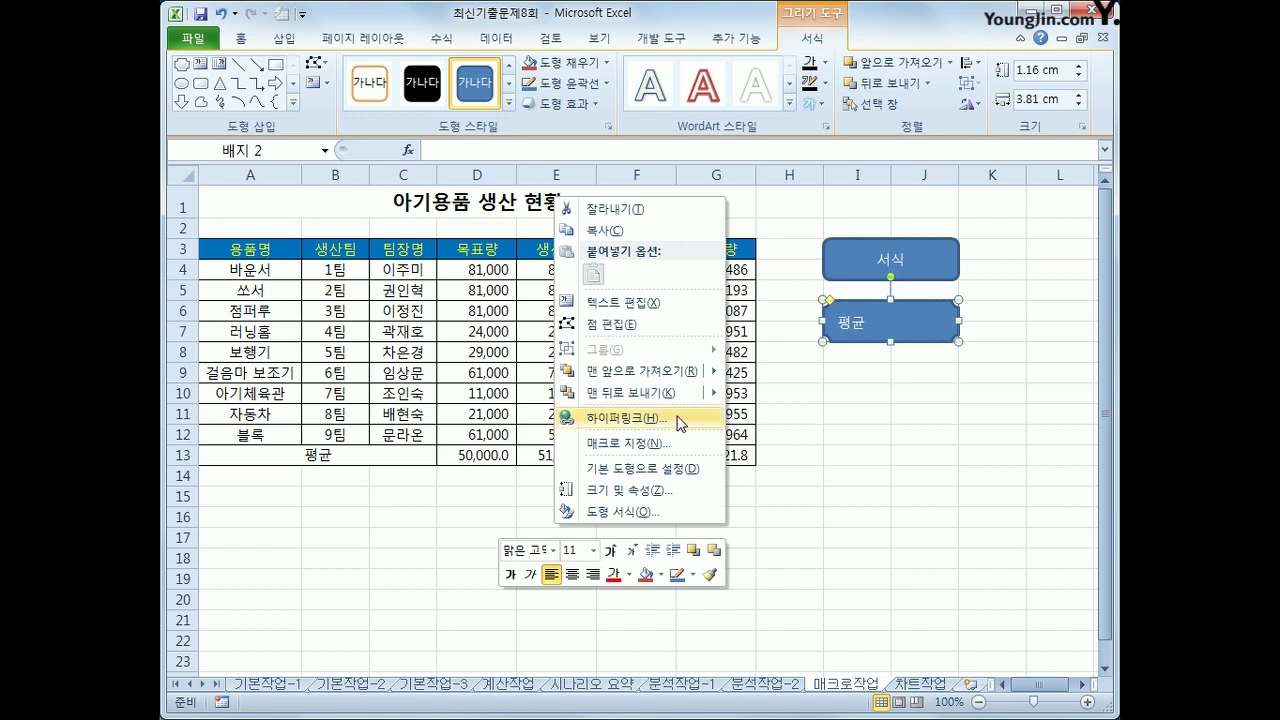
left_click(680, 444)
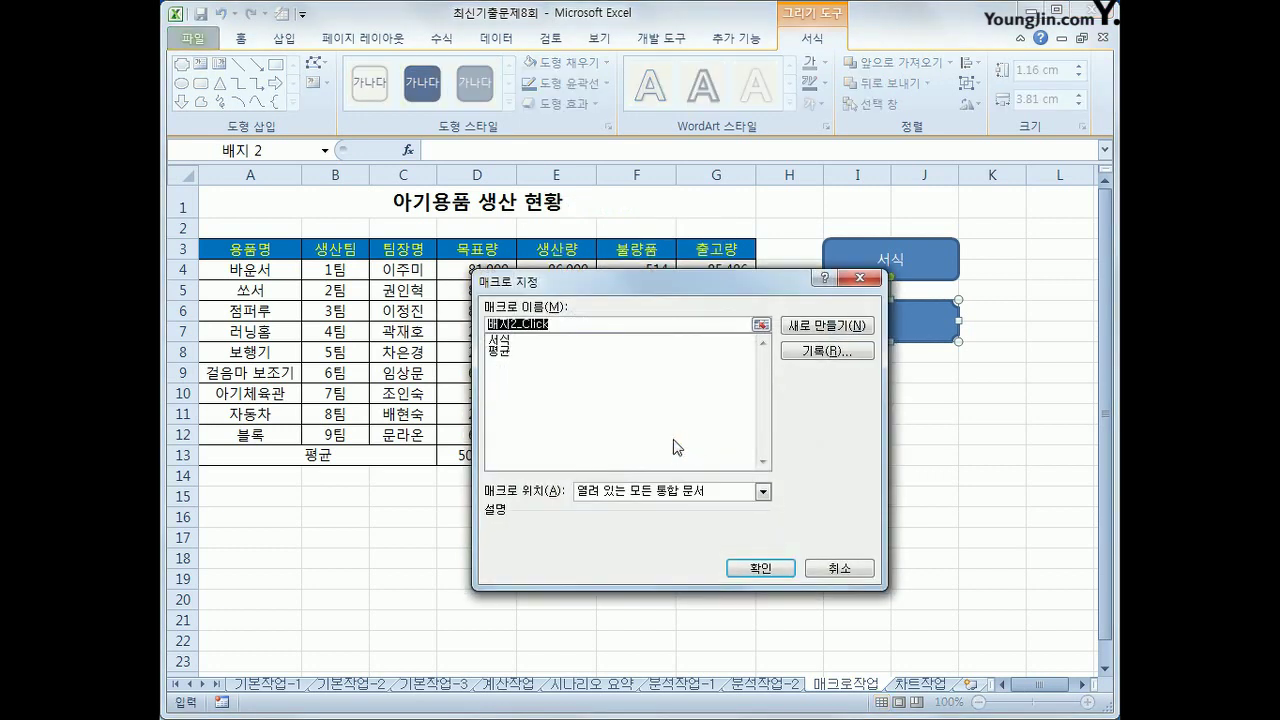
left_click(517, 352)
left_click(760, 567)
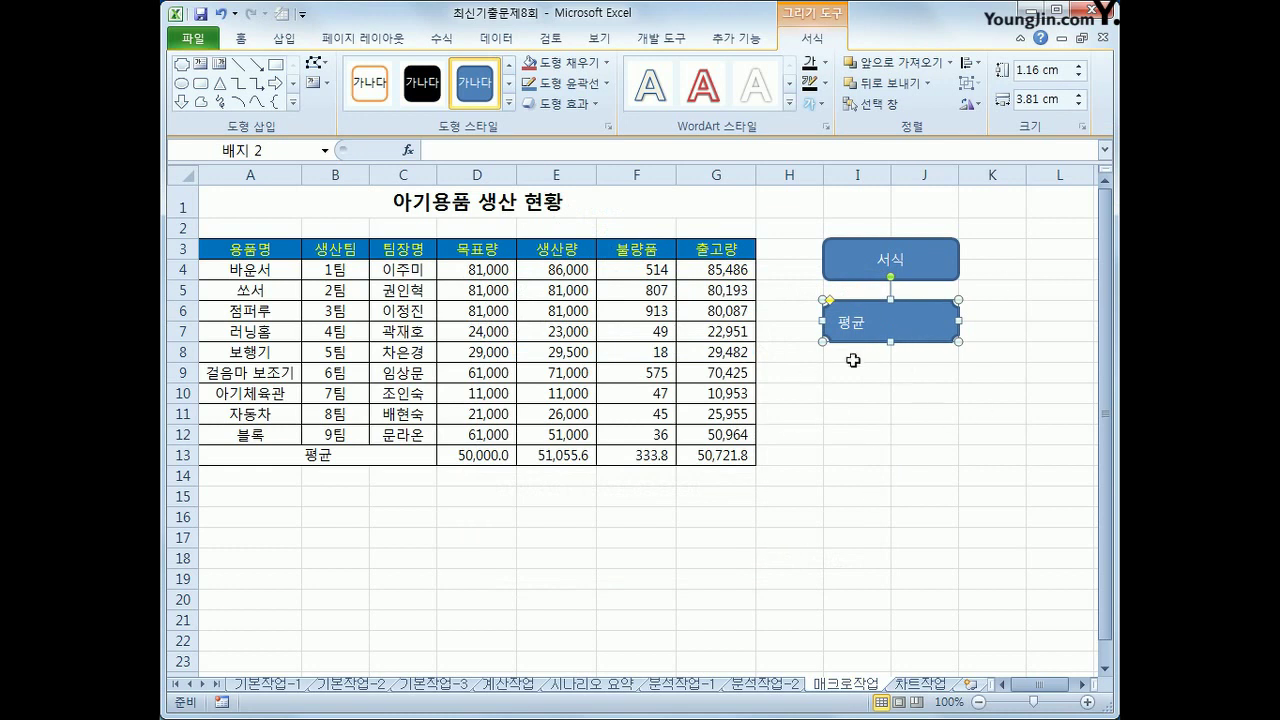
Center the 평균 label horizontally and vertically inside the plaque shape and deselect the shape
left_click(244, 38)
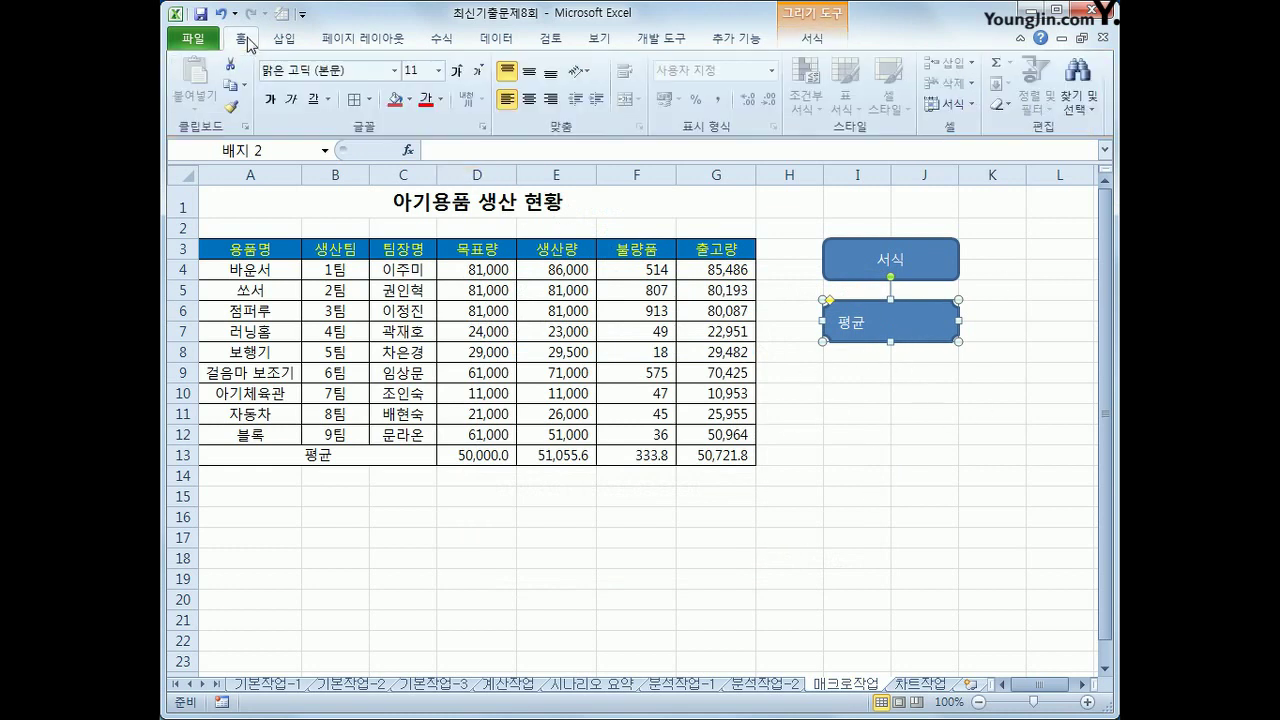
left_click(530, 99)
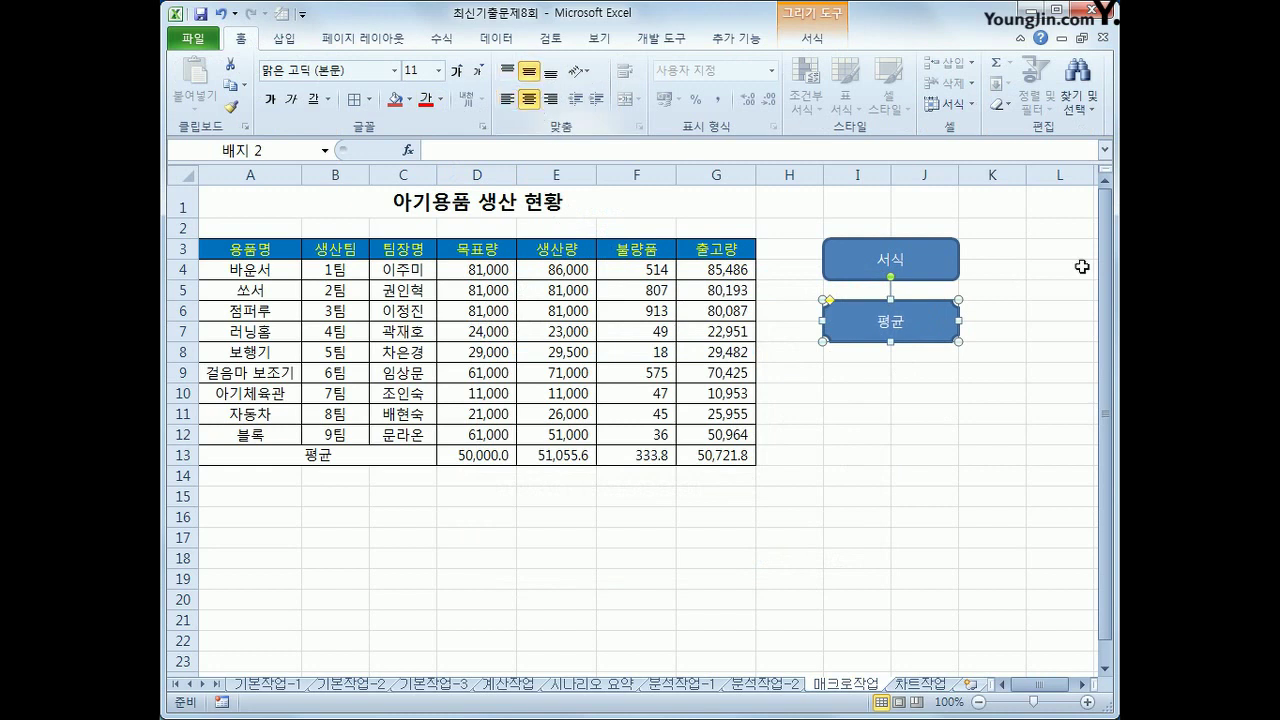
left_click(1012, 350)
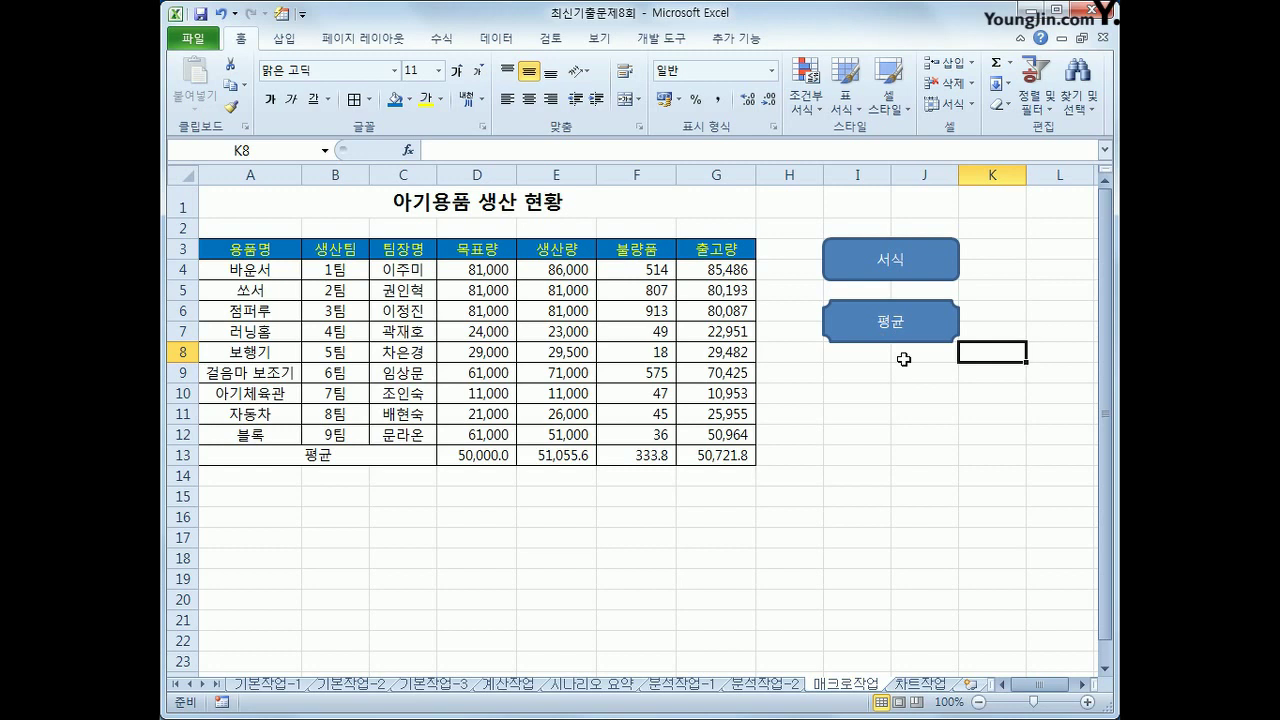
Switch to the 차트작업 sheet and look over its sales table and the column chart below it
left_click(910, 686)
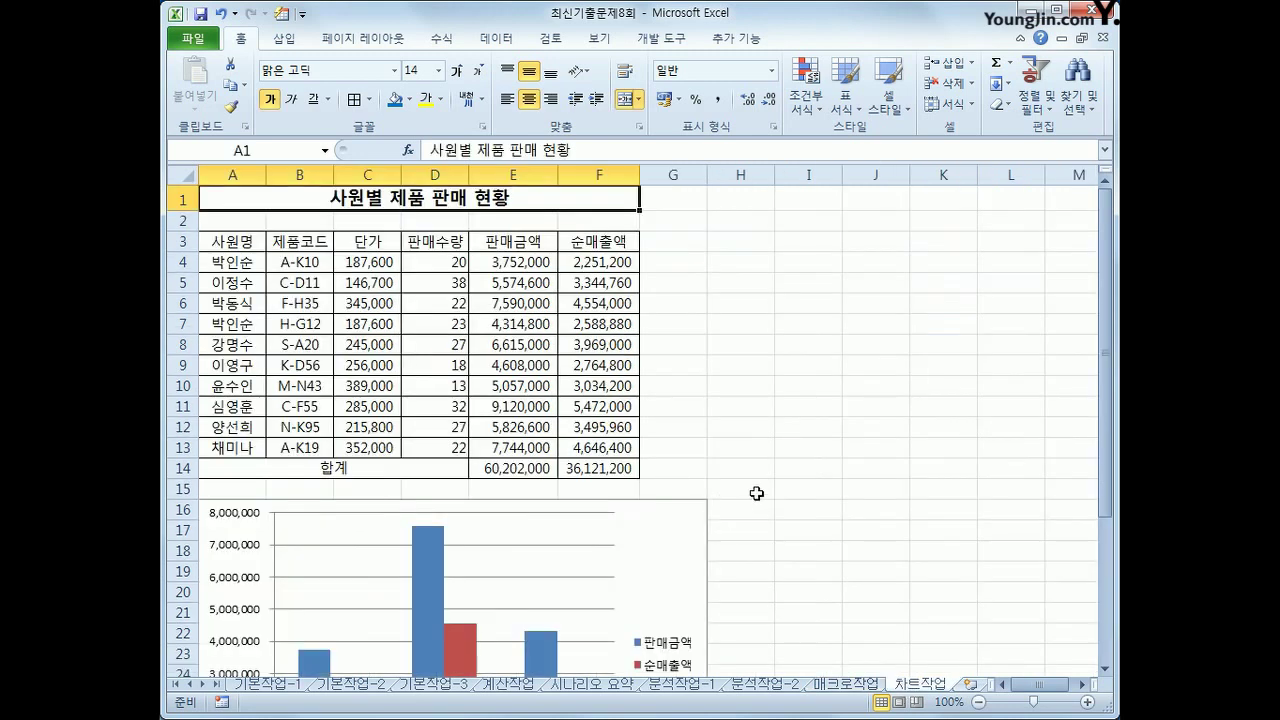
scroll(756, 493, "down", 3)
left_click(705, 360)
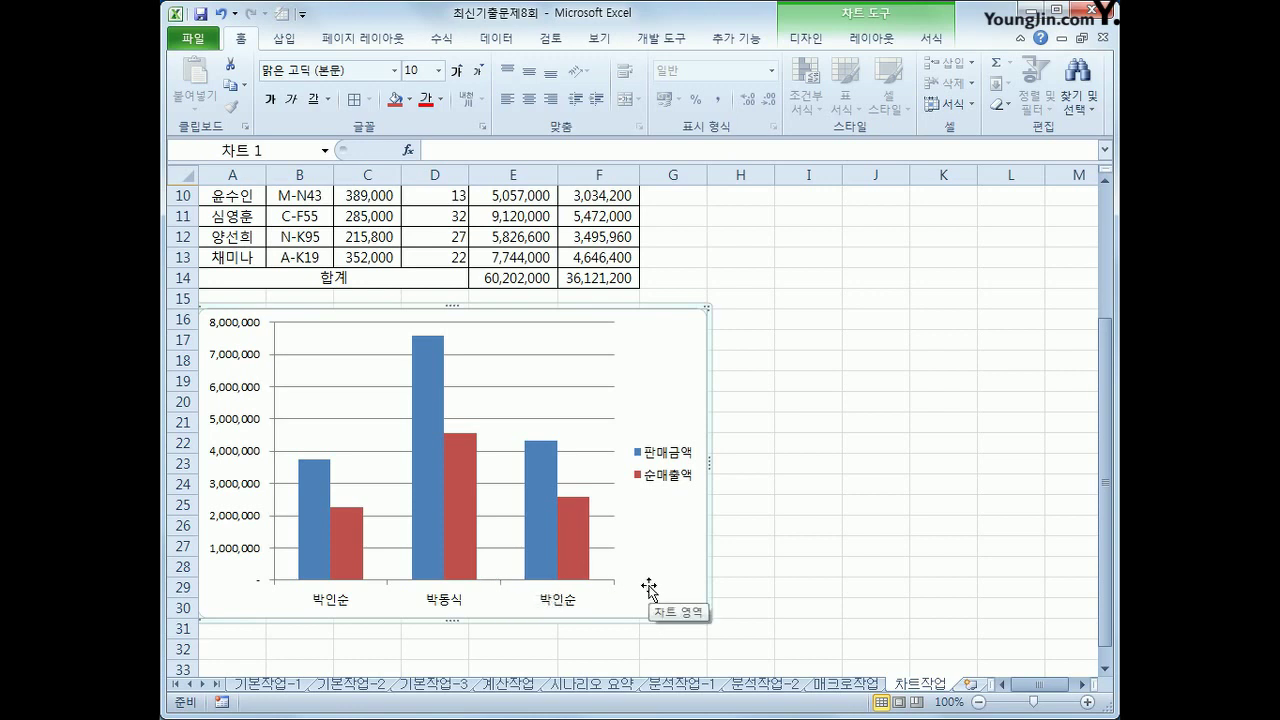
scroll(648, 587, "up", 2)
scroll(648, 585, "down", 3)
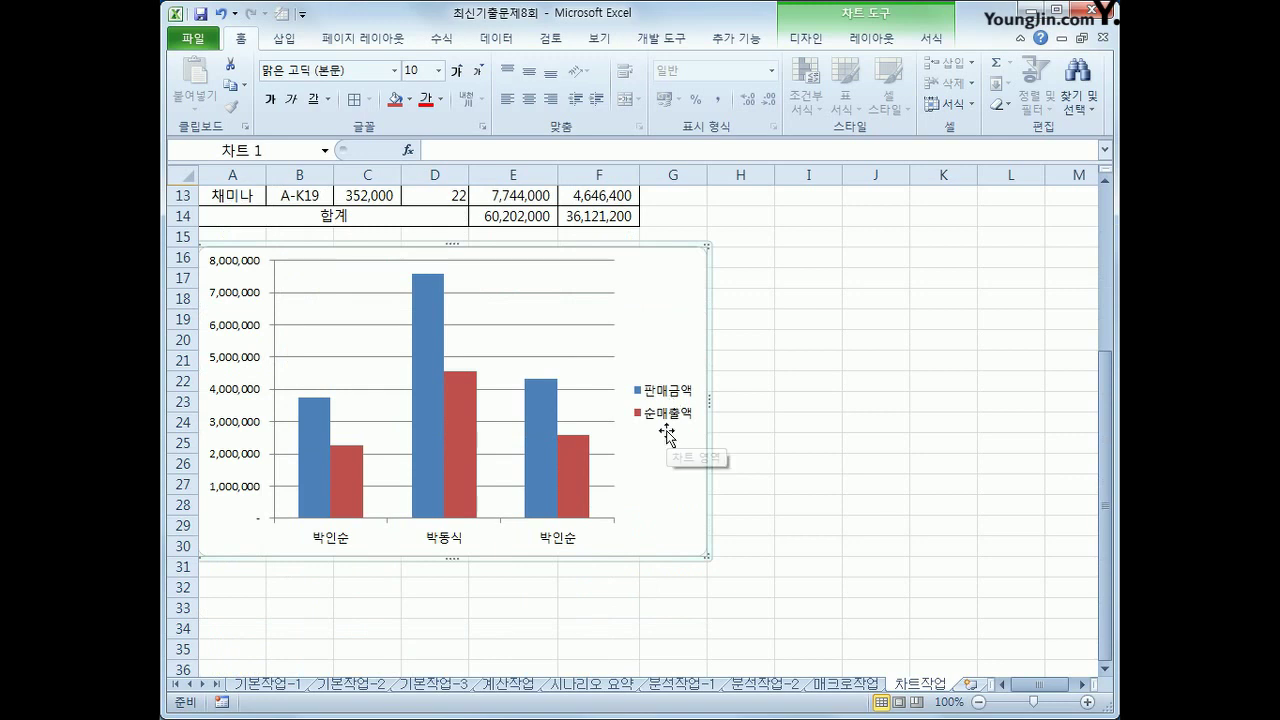
scroll(760, 484, "up", 4)
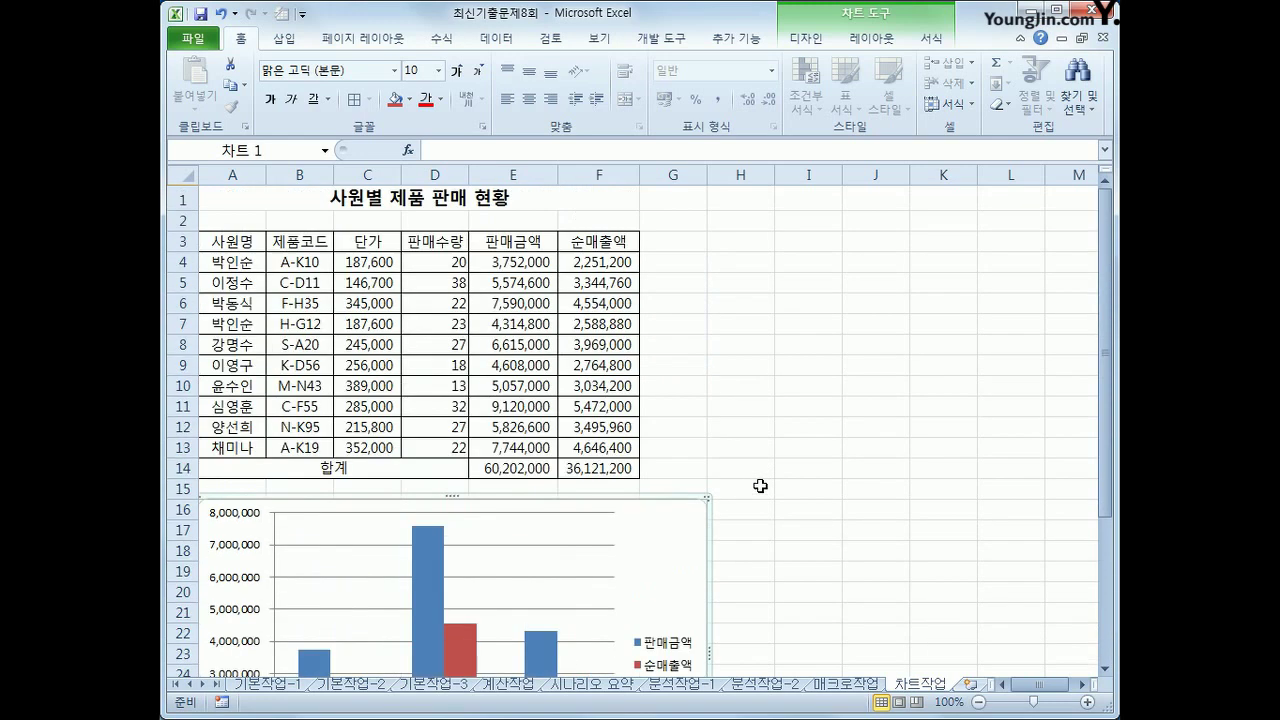
Try adding row 11 to the chart by copying A11 and E11:F11 into it, and undo the paste
left_click(236, 407)
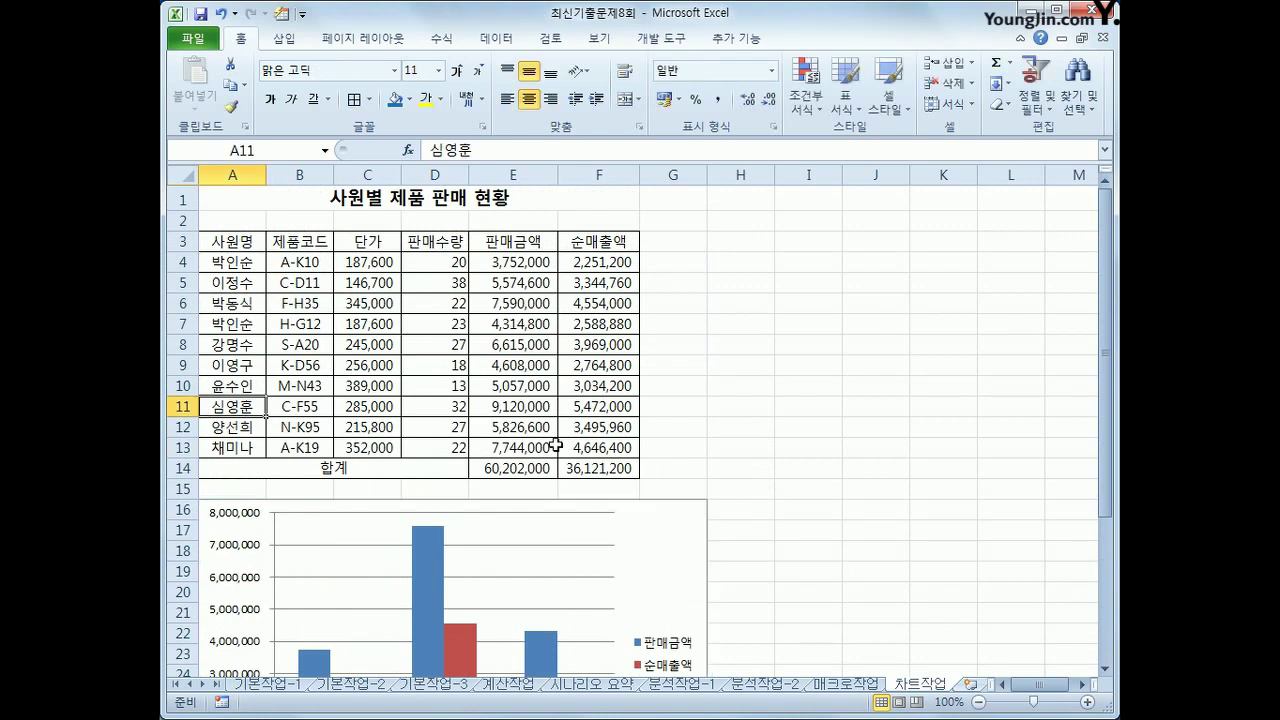
left_click(528, 406, "ctrl")
left_click(615, 406, "ctrl")
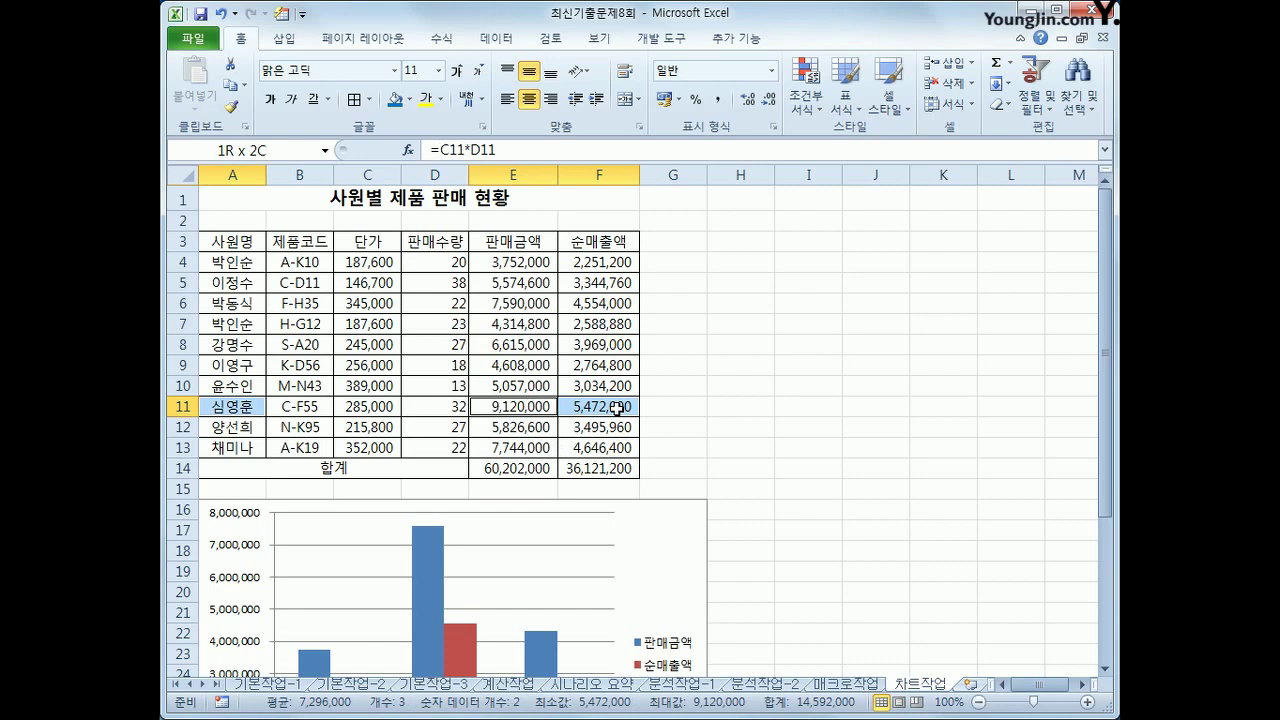
scroll(791, 471, "down", 2)
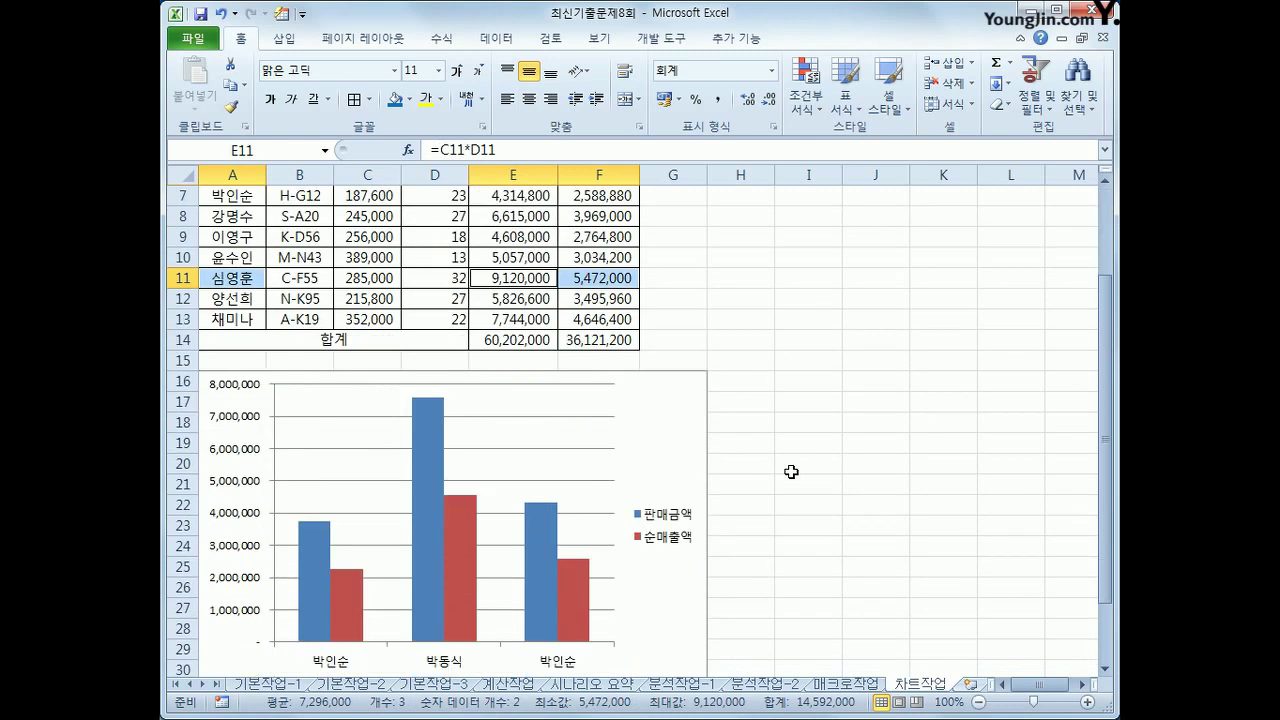
key("ctrl+c")
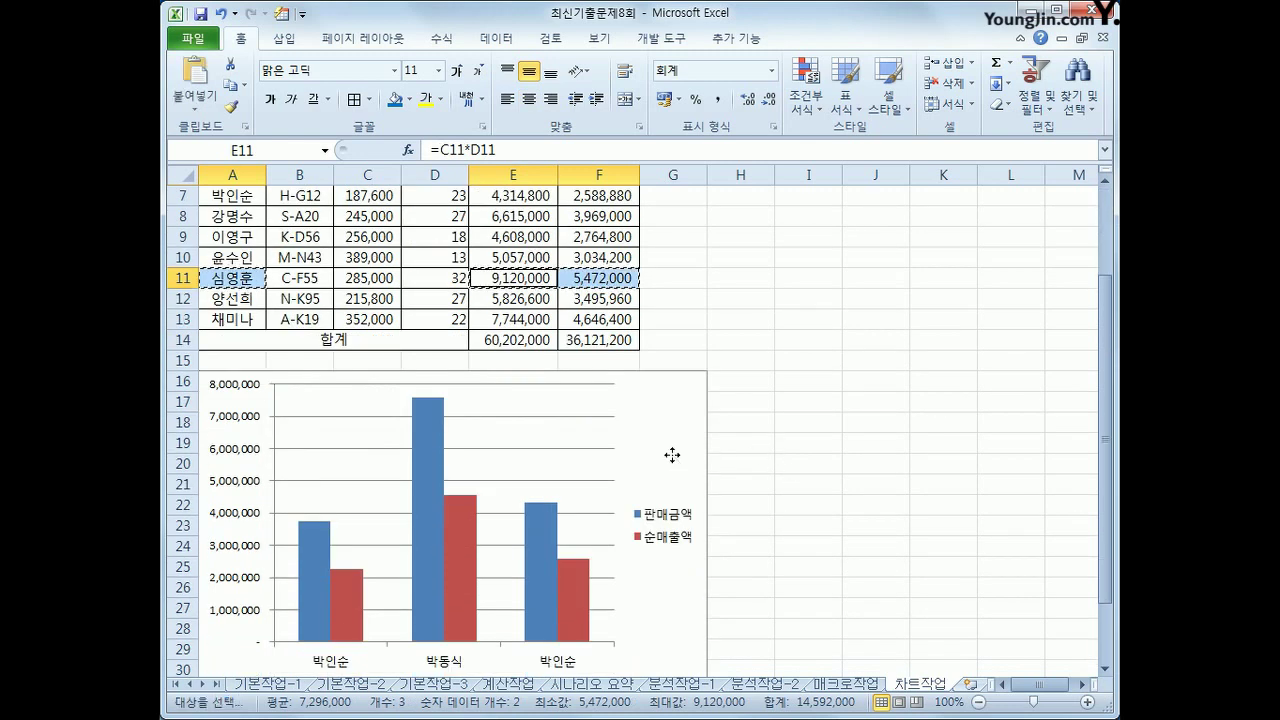
left_click(672, 458)
key("ctrl+v")
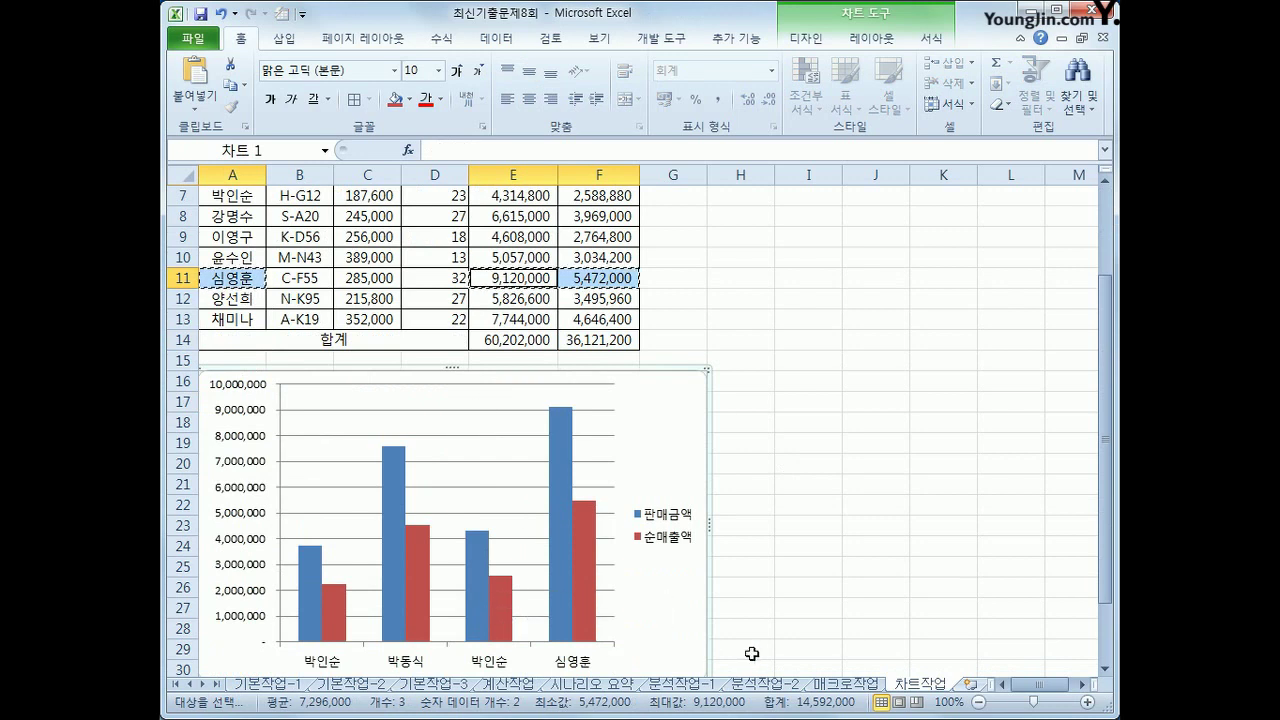
mouse_move(585, 614)
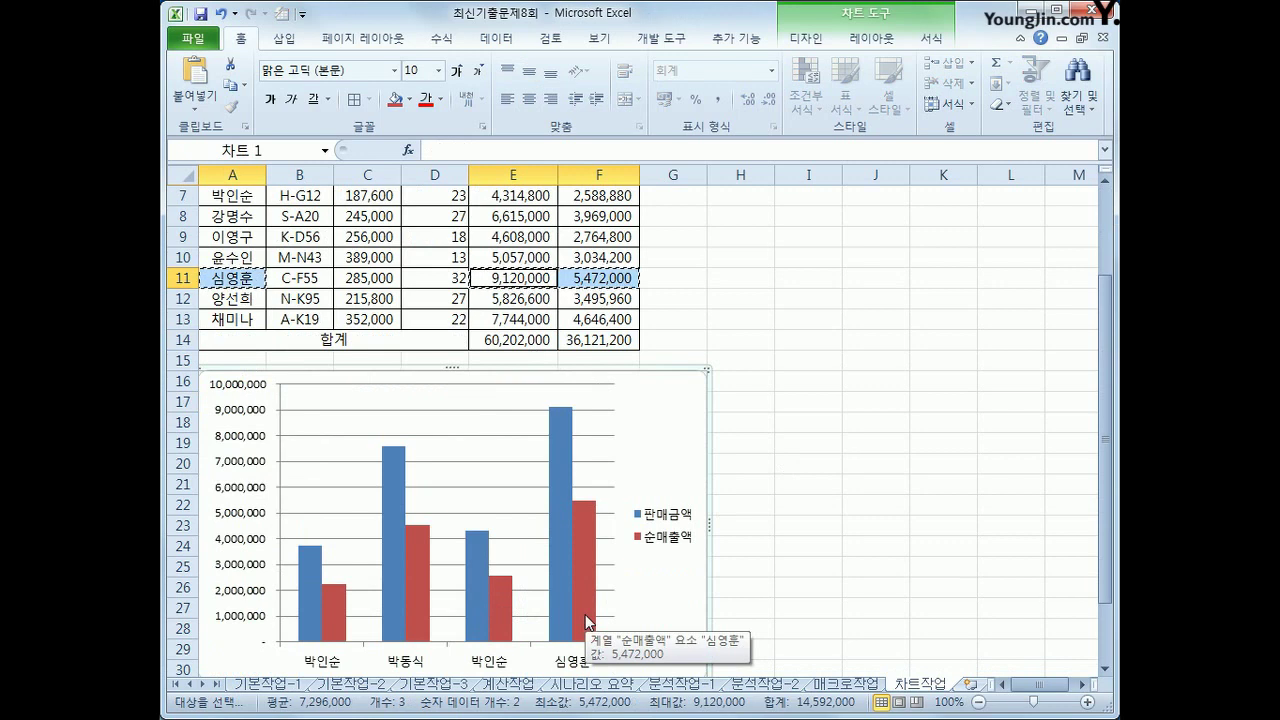
key("ctrl+z")
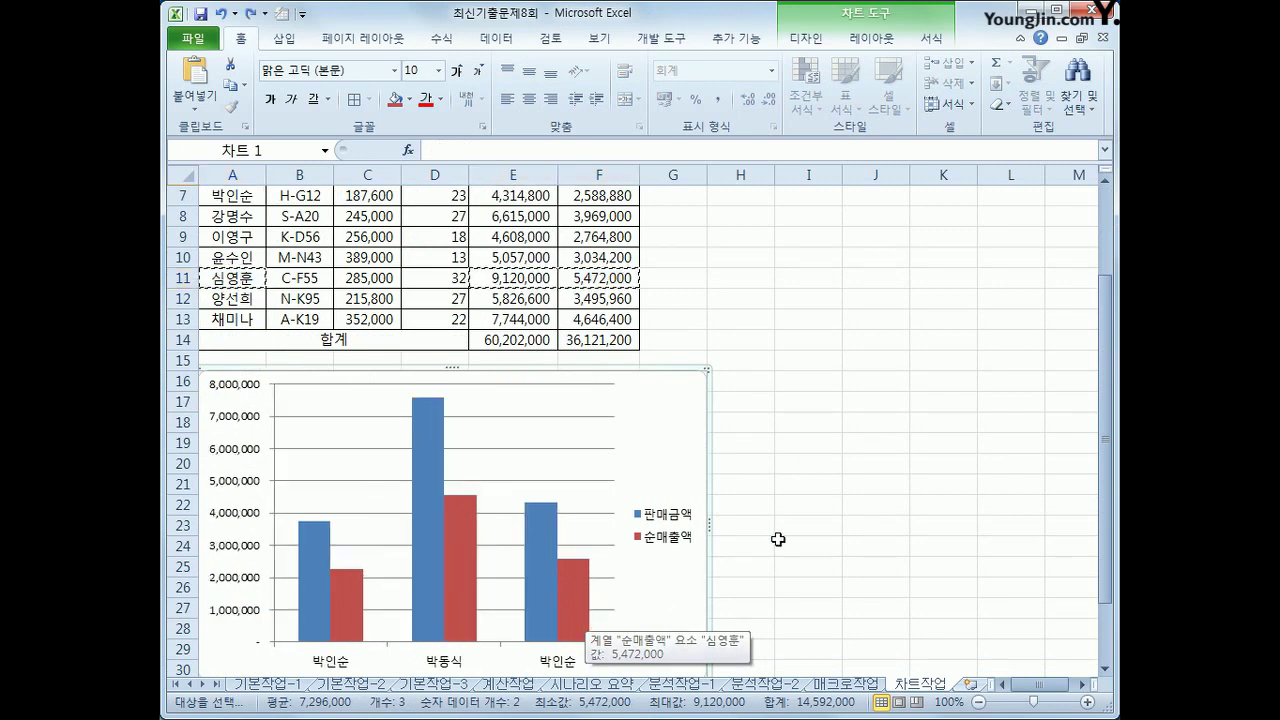
Open the chart's source data selection and append cell A11 to the chart data range
scroll(777, 530, "down", 2)
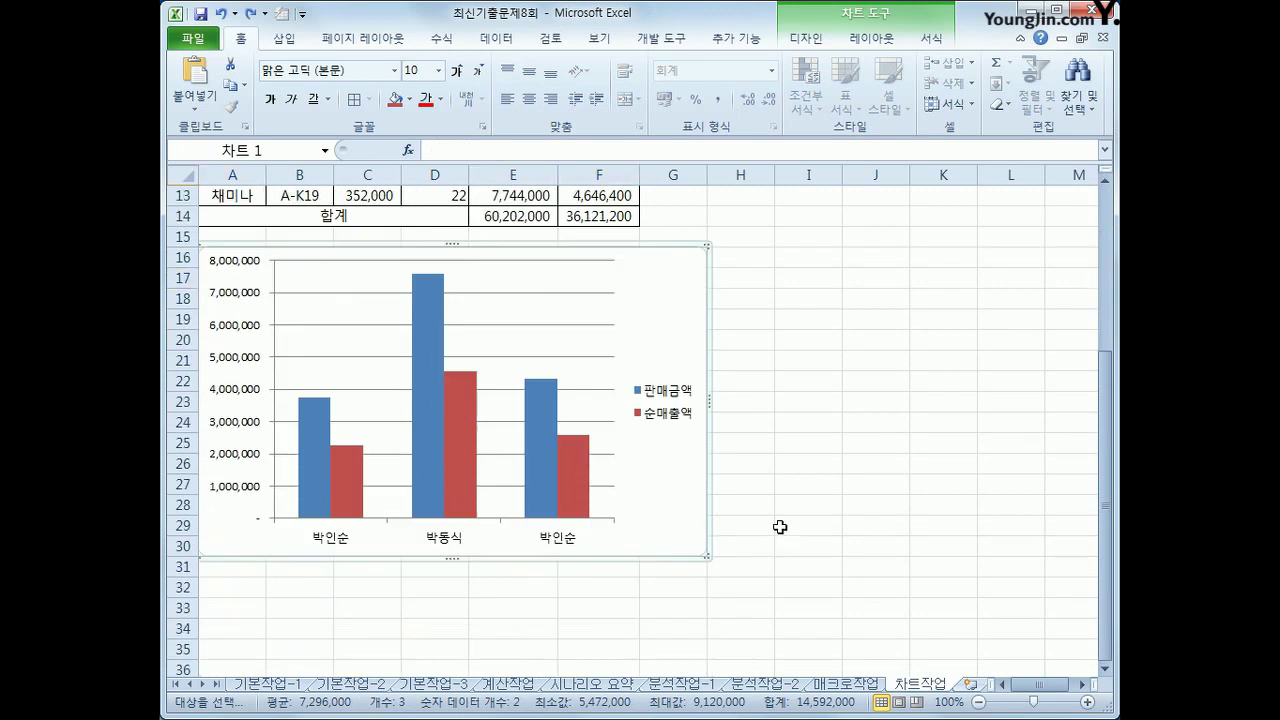
right_click(646, 293)
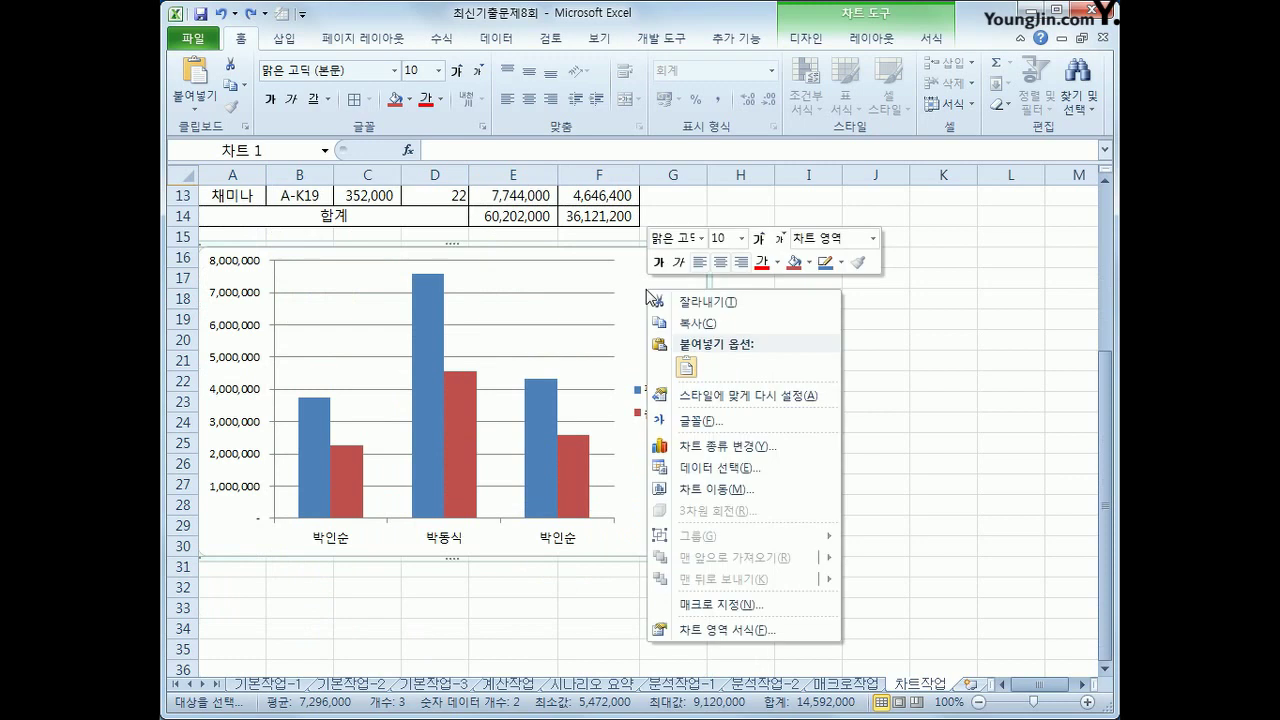
left_click(785, 479)
left_click_drag(724, 205, 612, 298)
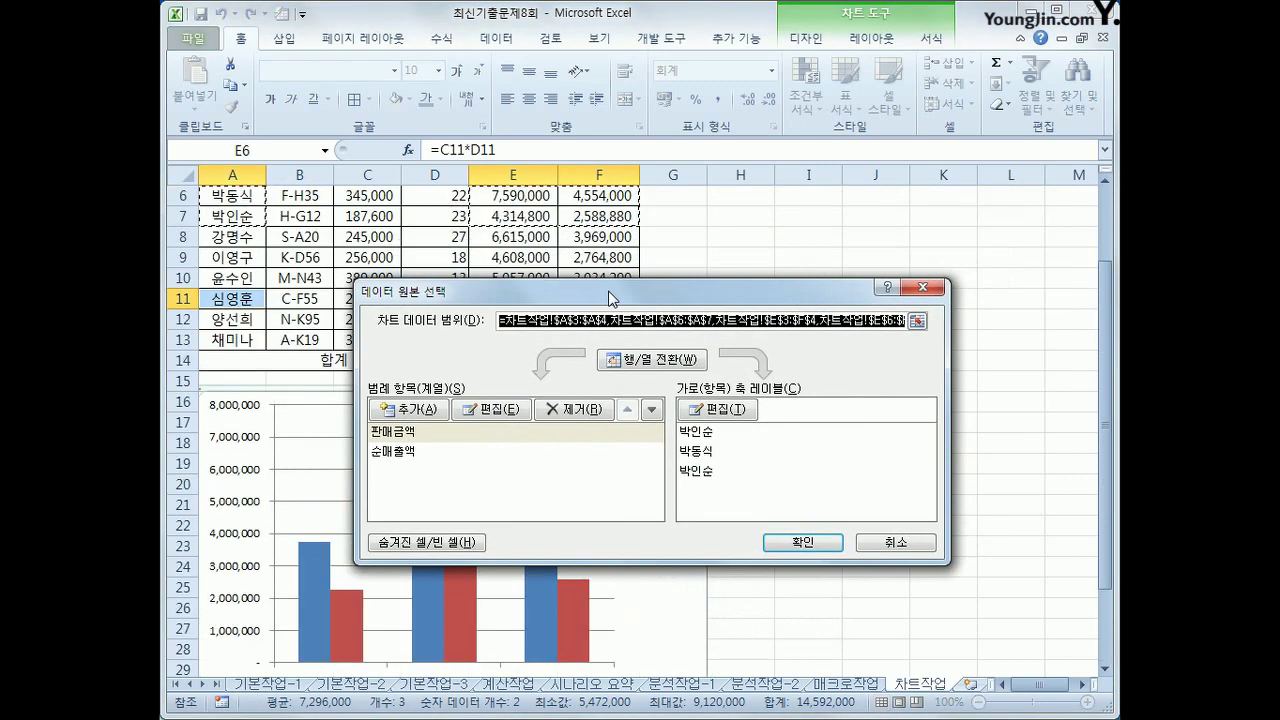
left_click(918, 321)
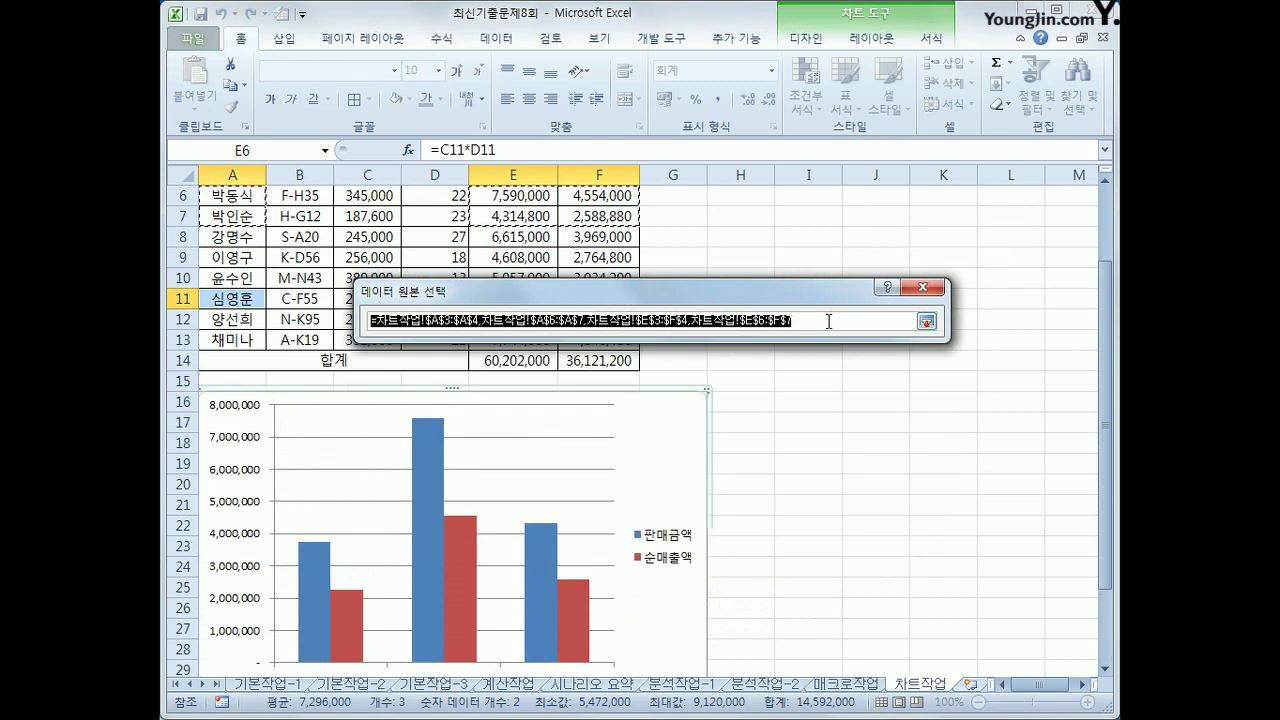
left_click(926, 322)
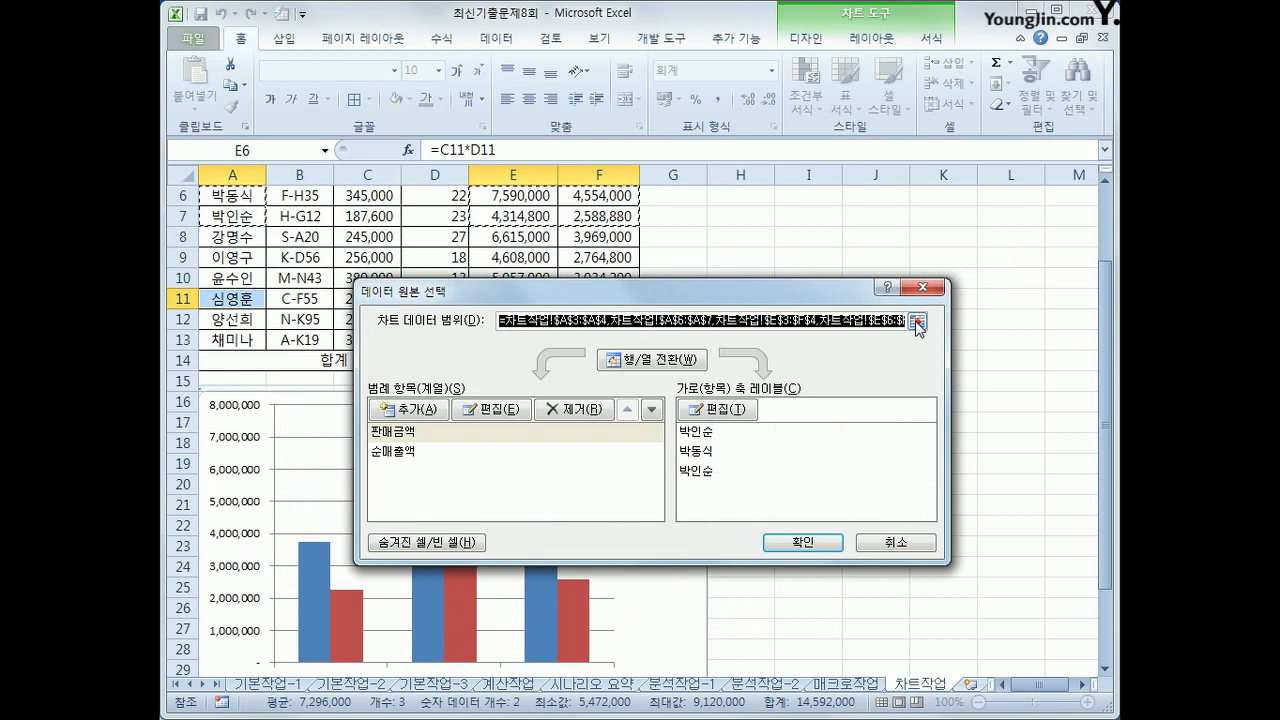
left_click(917, 322)
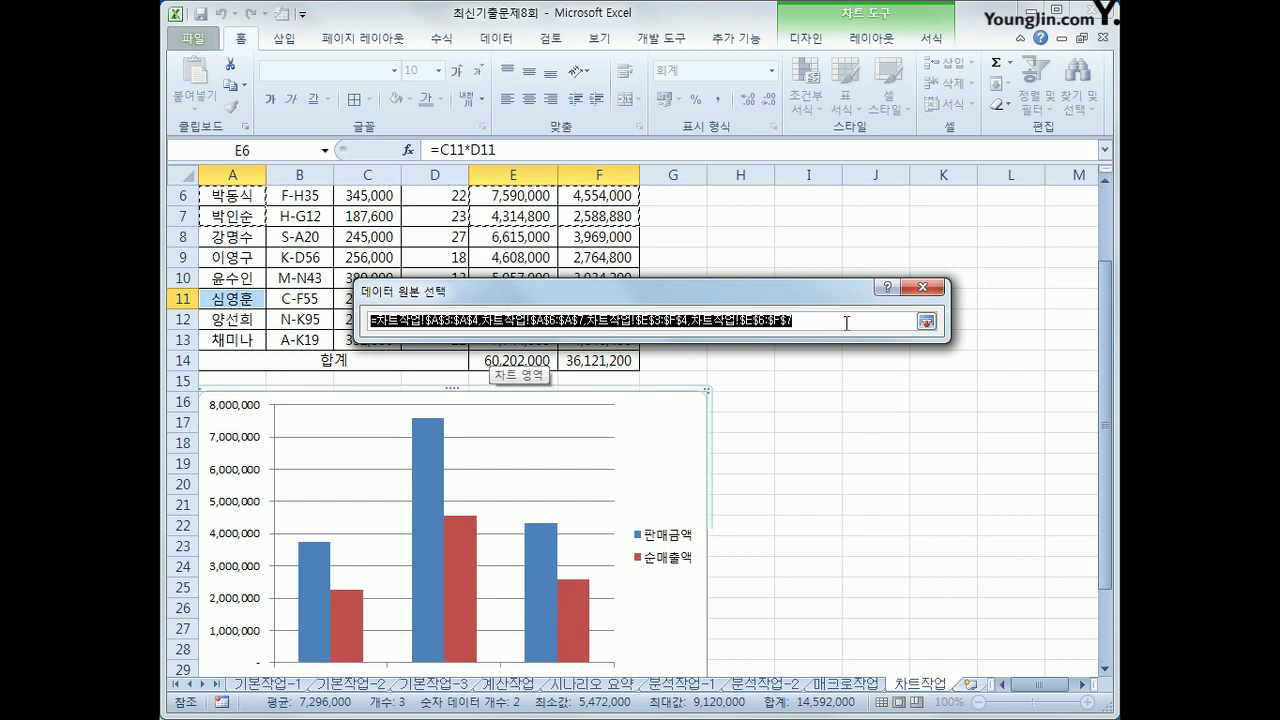
left_click(806, 322)
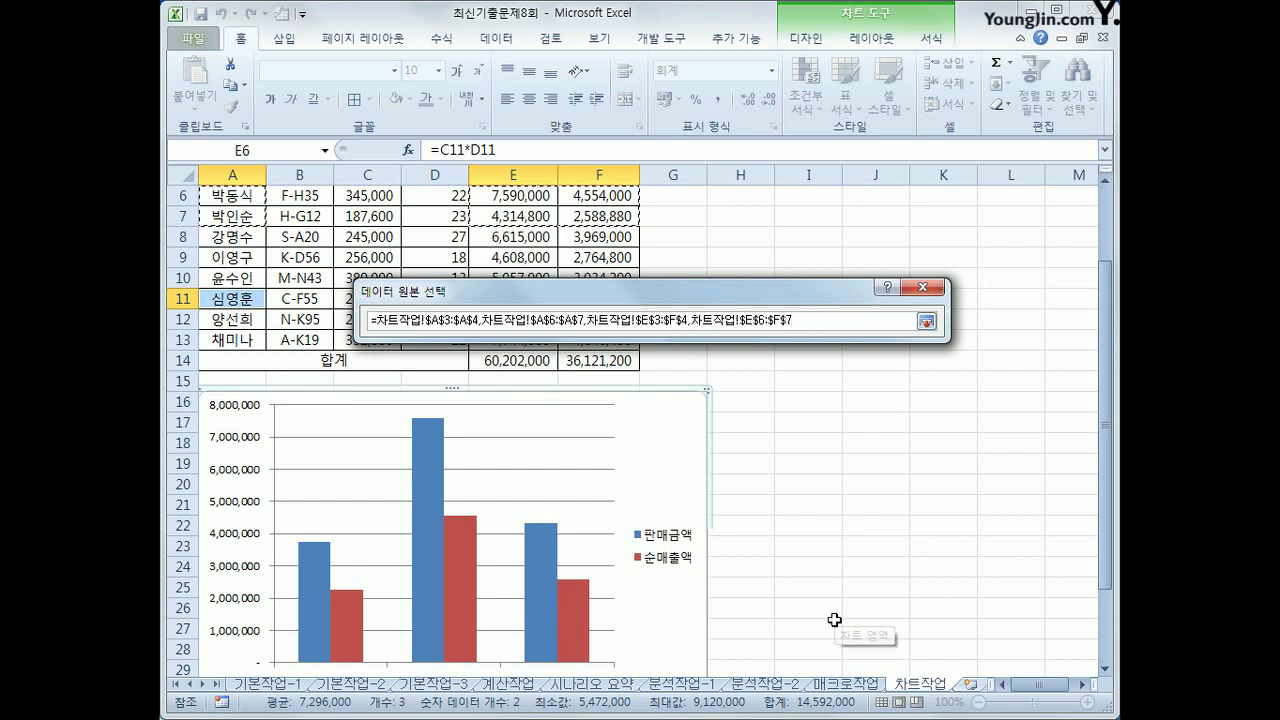
type(",")
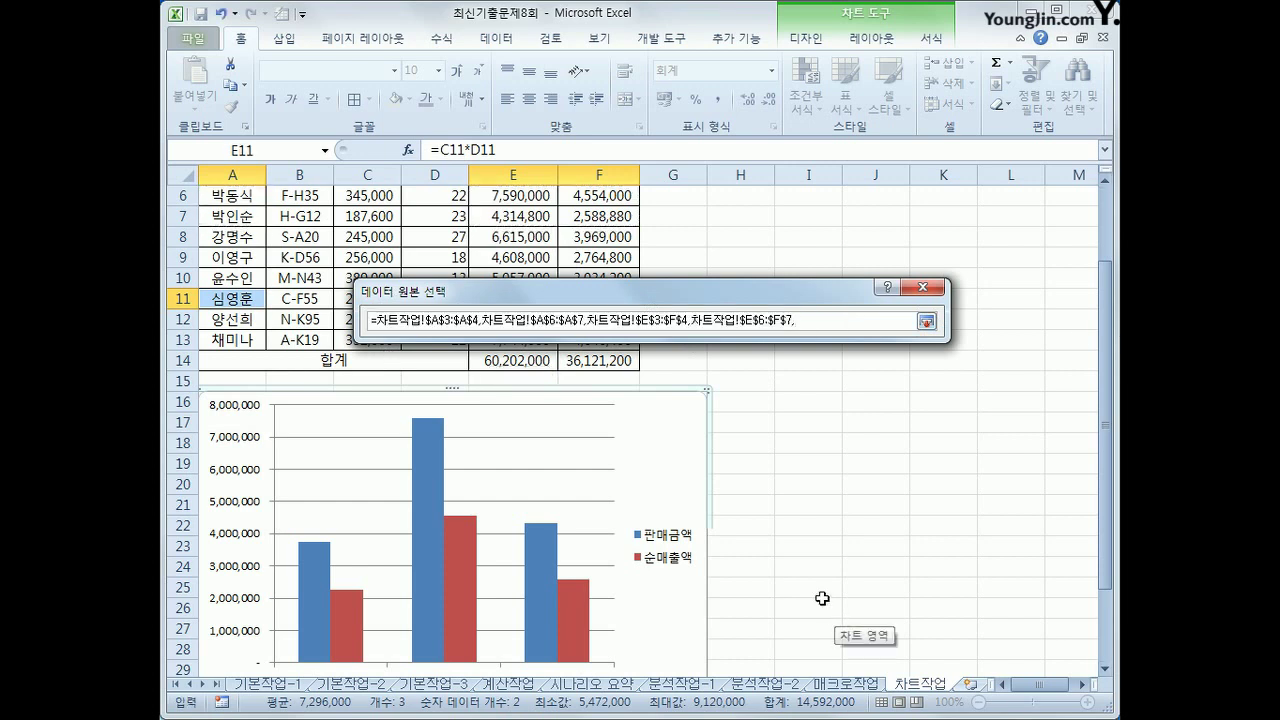
left_click(242, 300)
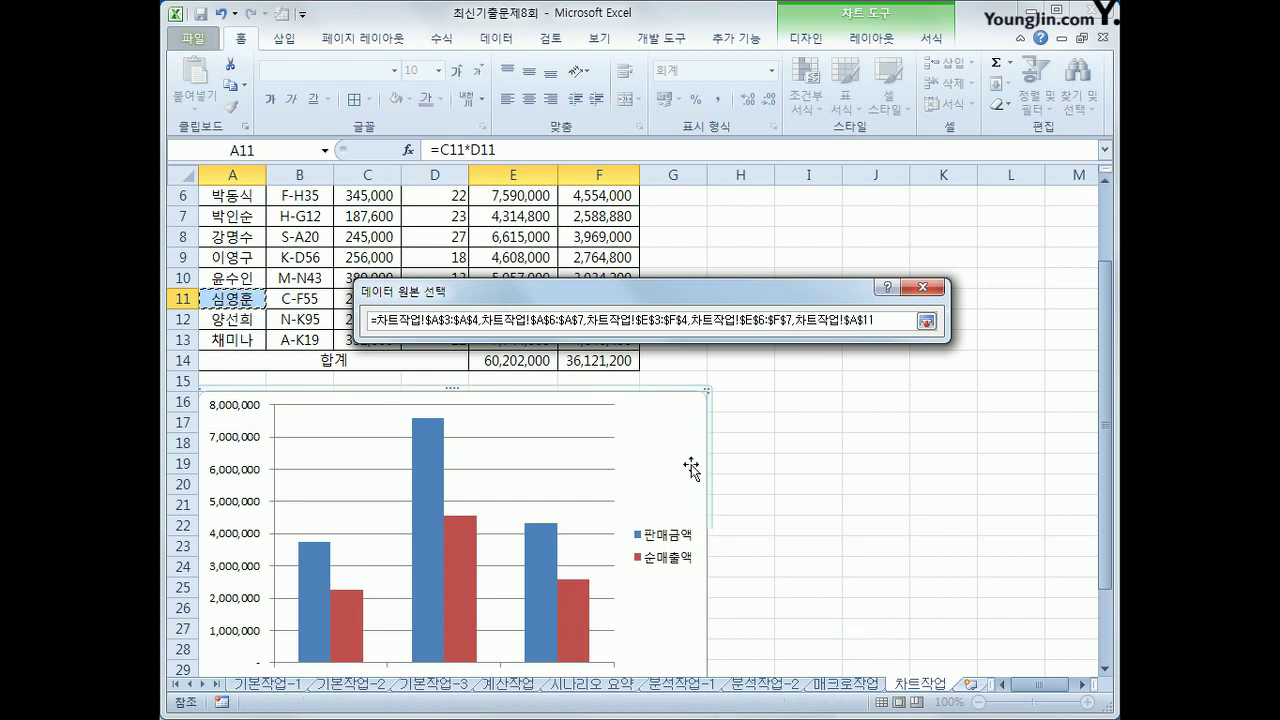
Append the range E11:F11 to the chart data range
type(",")
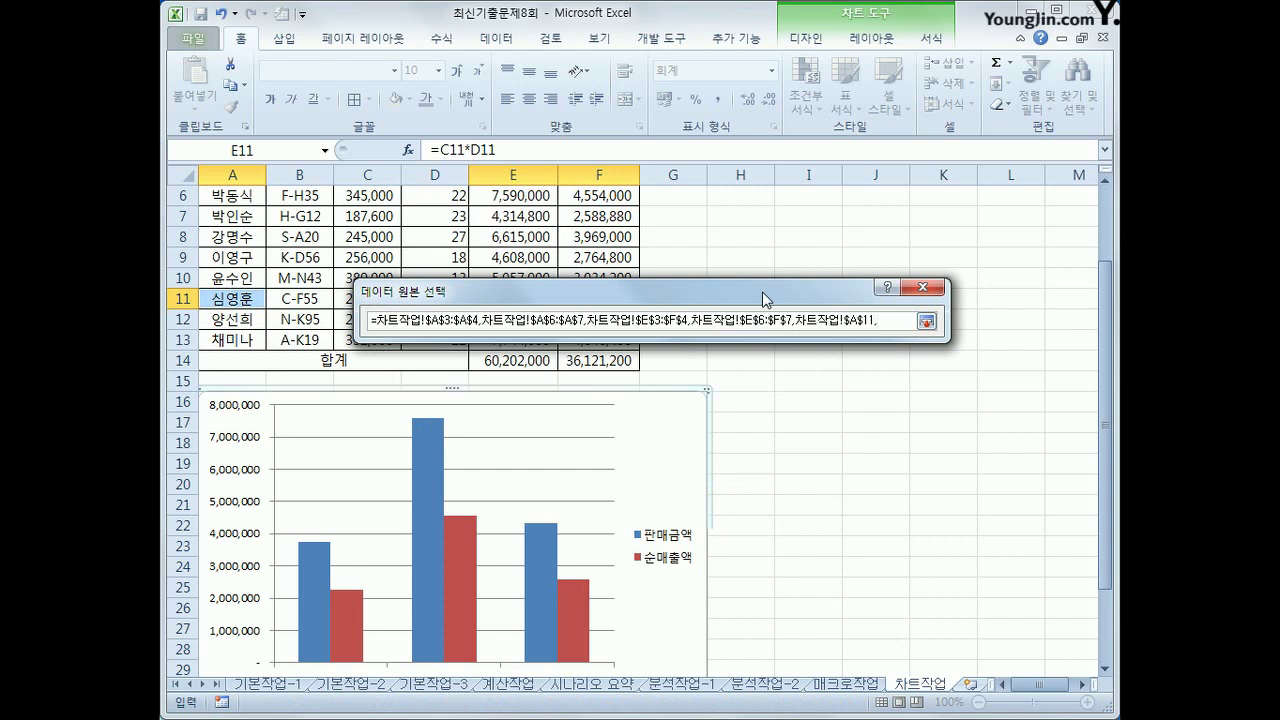
left_click_drag(768, 298, 766, 433)
left_click_drag(538, 302, 590, 300)
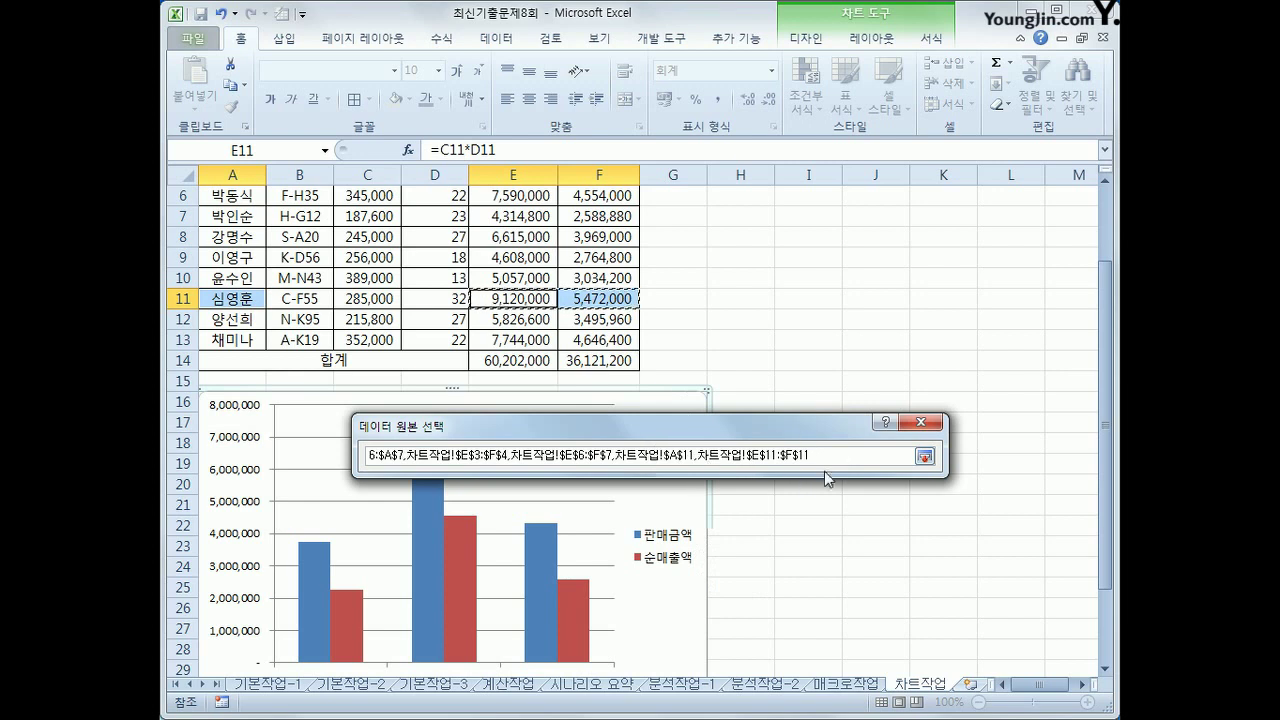
left_click(924, 457)
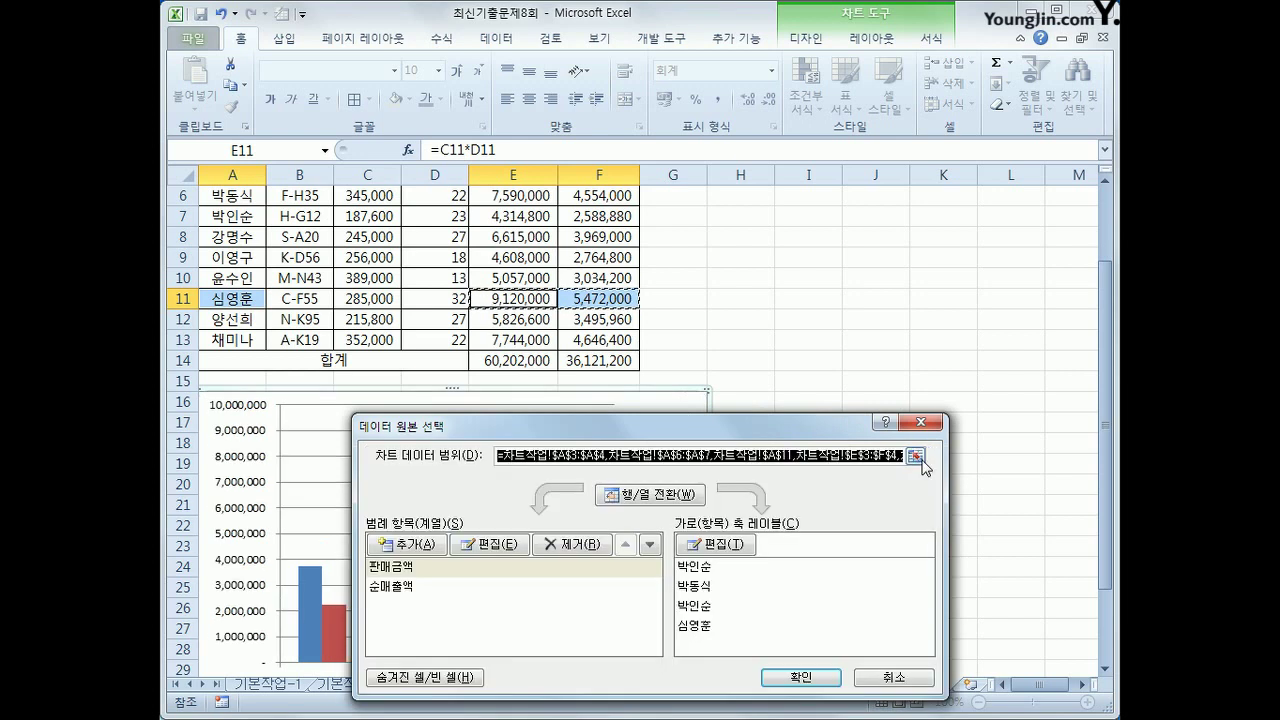
Check the source data settings against the table and the chart, and accept the extended data range
left_click_drag(808, 432, 888, 213)
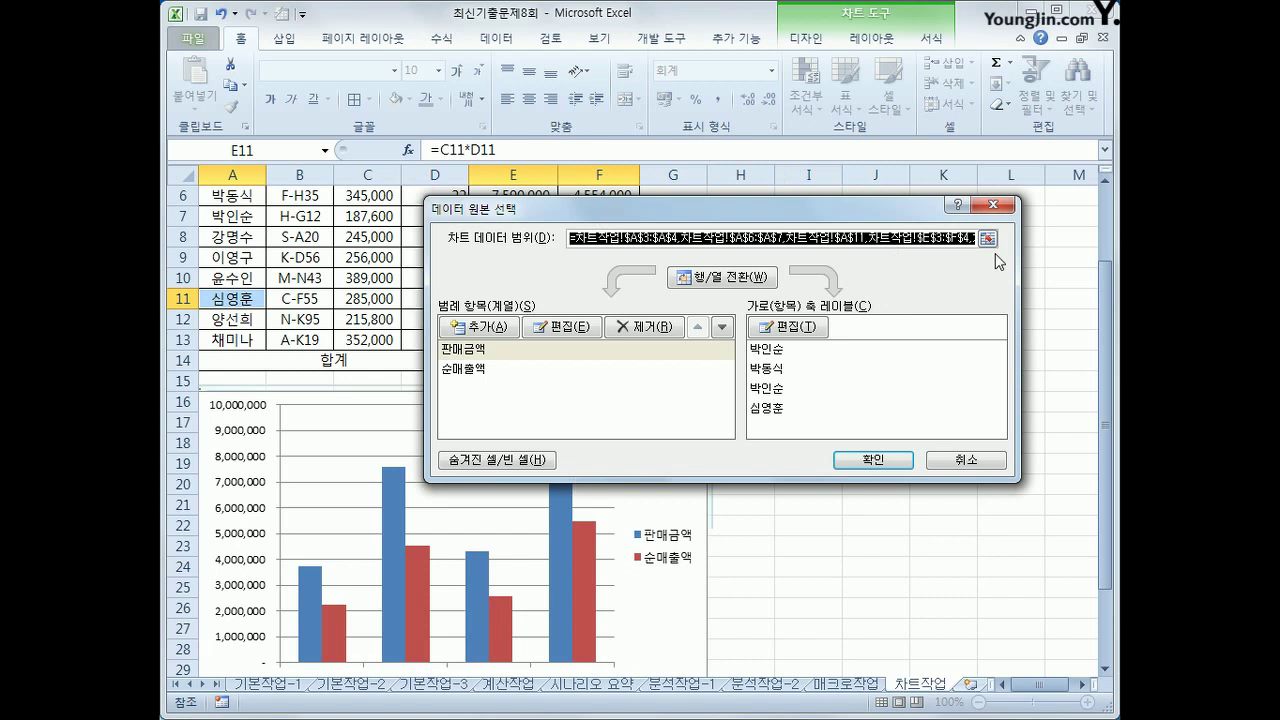
scroll(1020, 438, "down", 2)
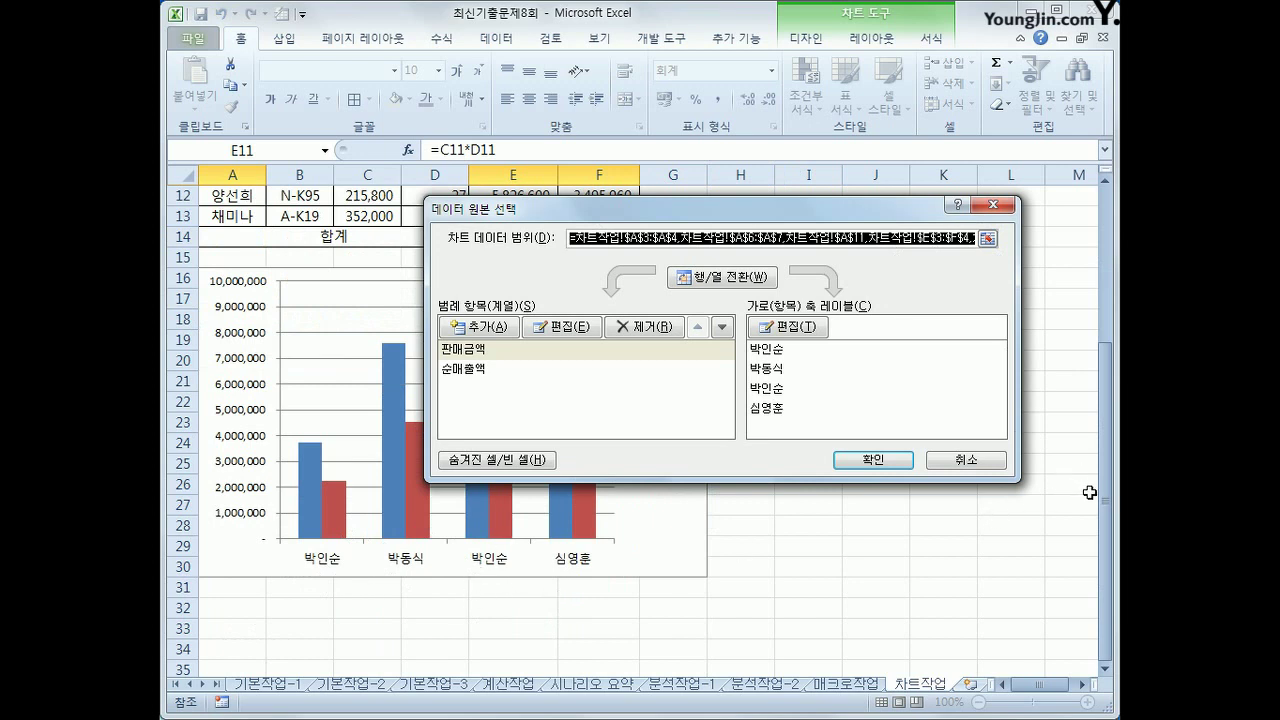
left_click_drag(1110, 505, 1108, 383)
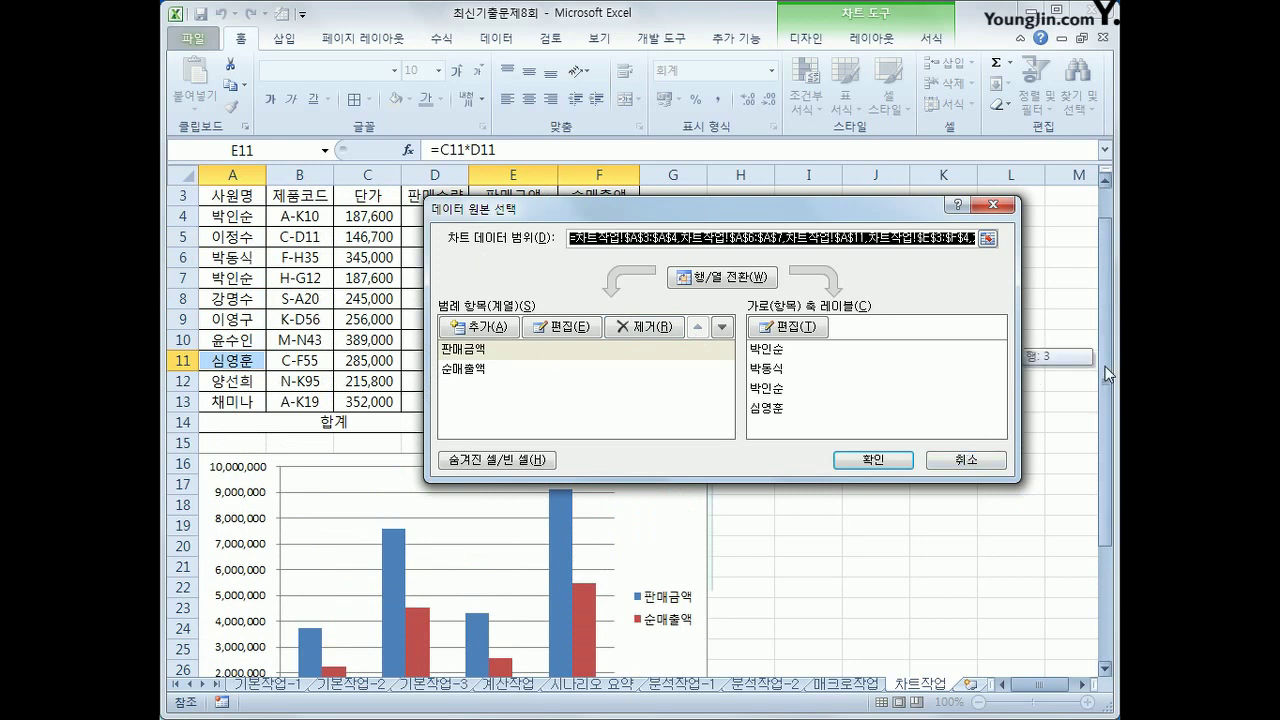
scroll(1100, 437, "down", 2)
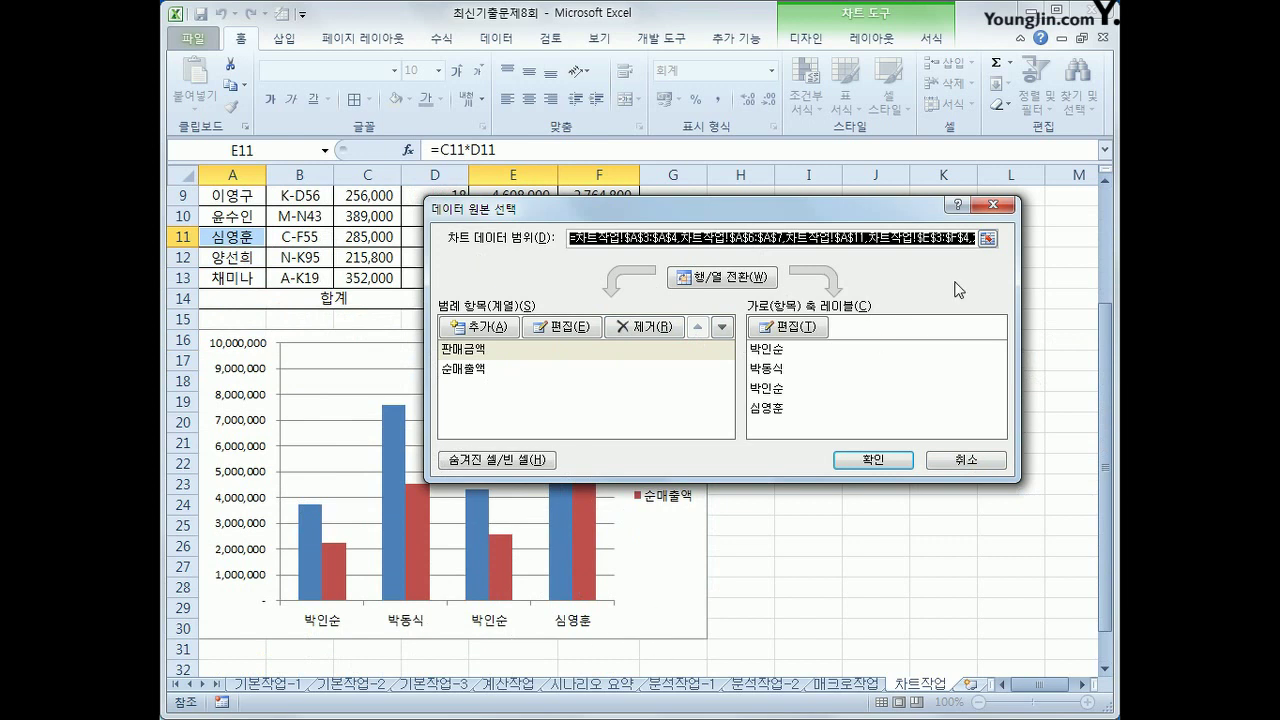
left_click(988, 241)
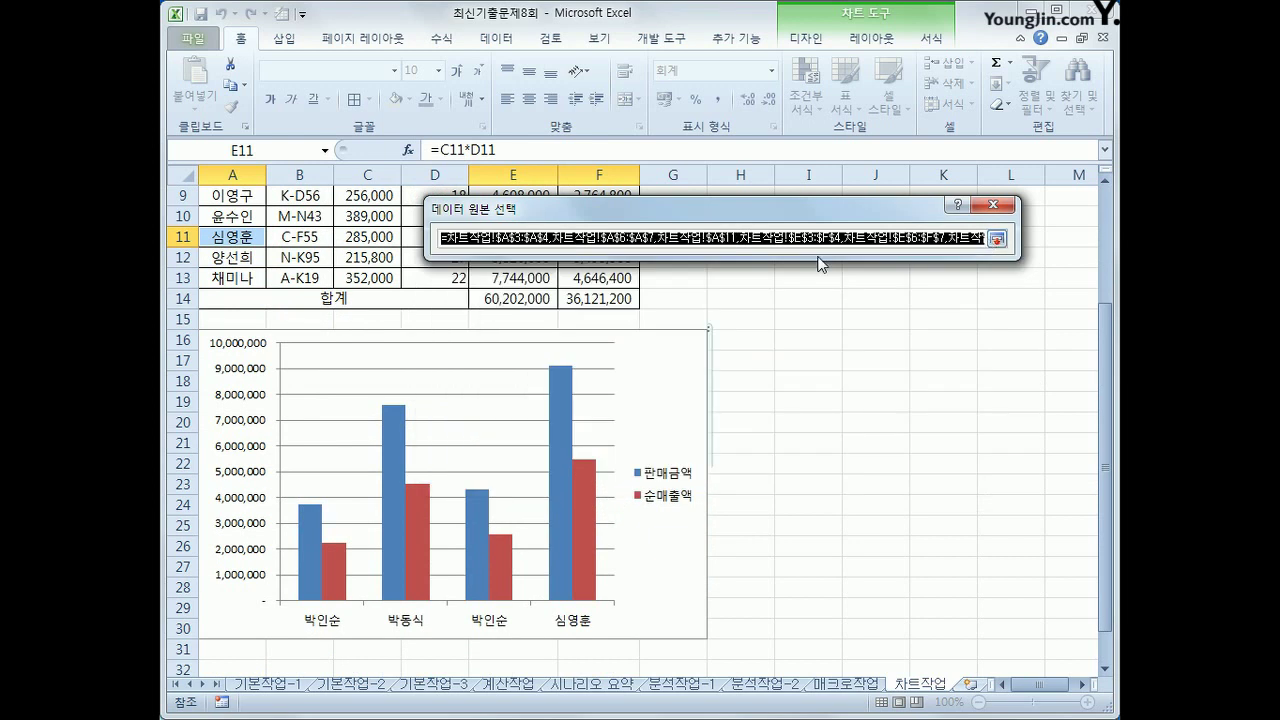
left_click(996, 241)
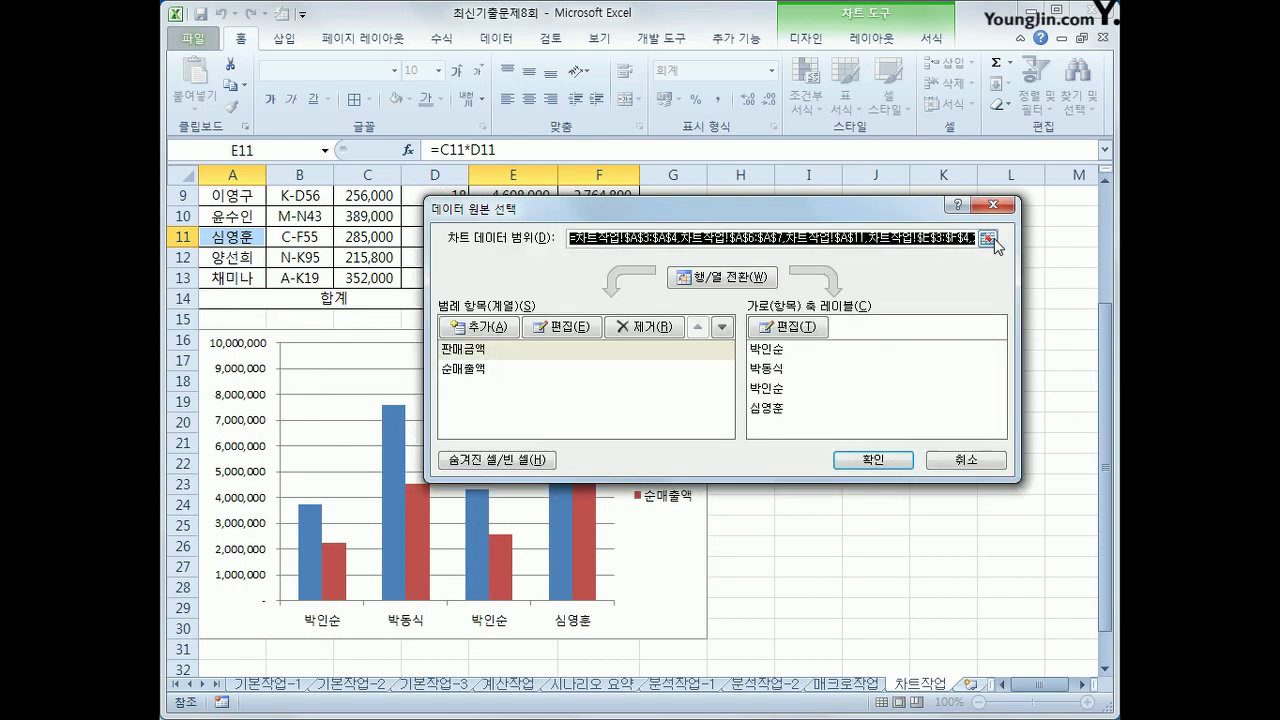
left_click(862, 456)
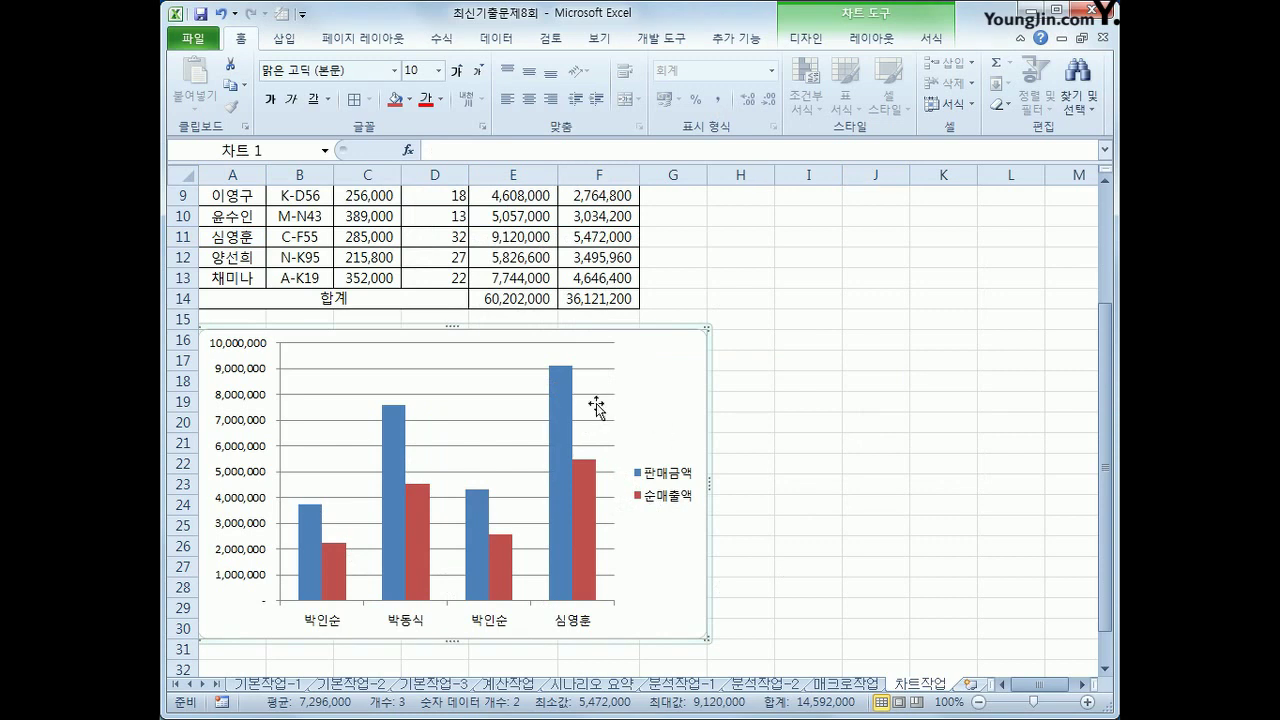
Change the chart type from clustered columns to a line chart with markers (꺾은선형)
right_click(664, 409)
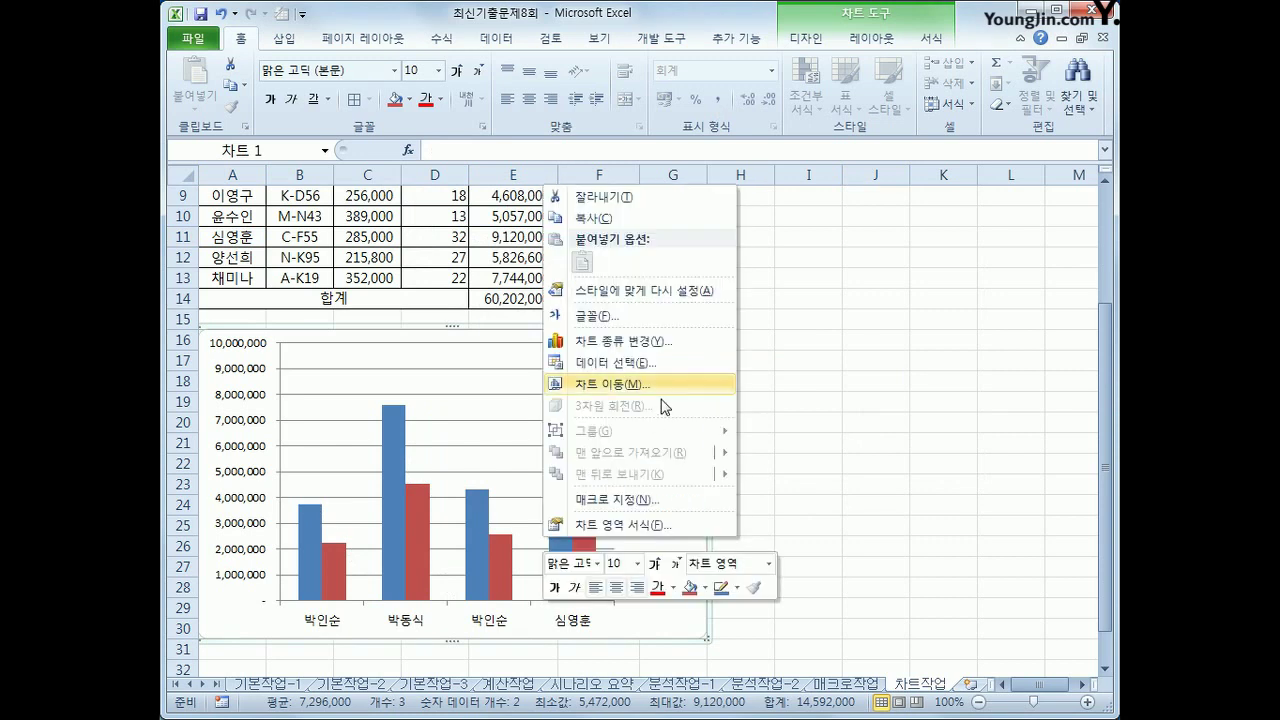
left_click(661, 342)
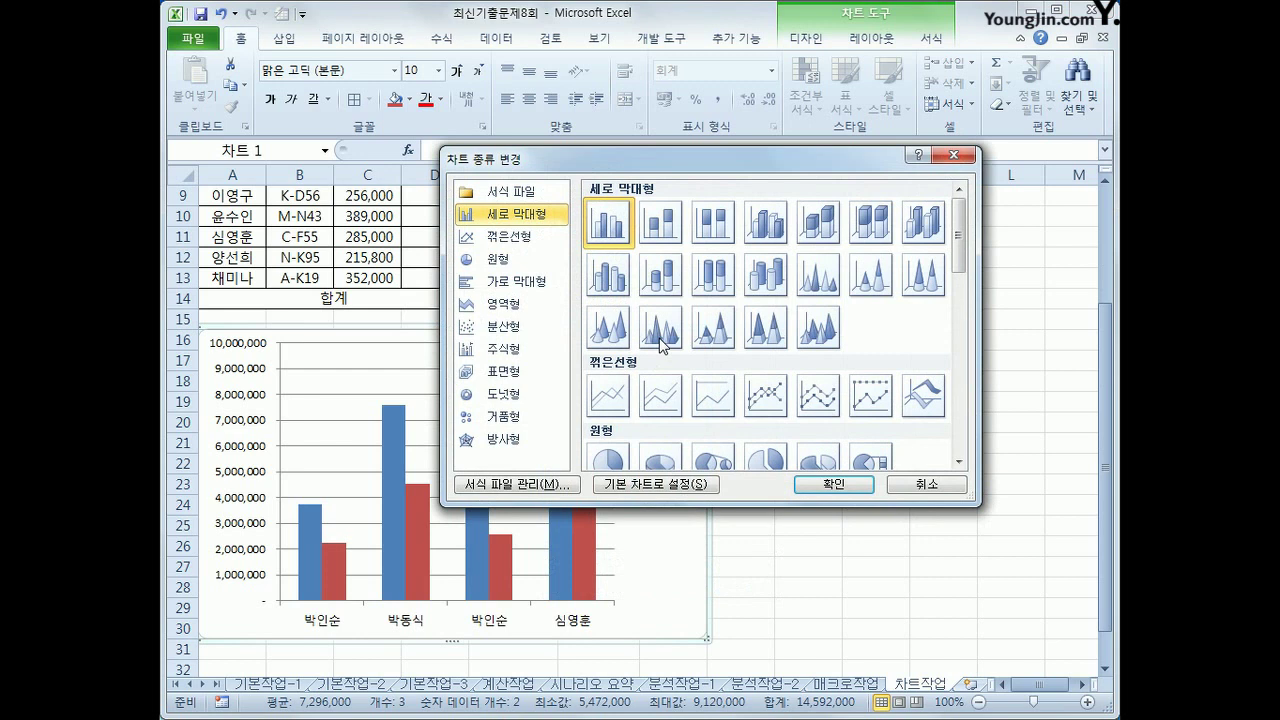
left_click(770, 413)
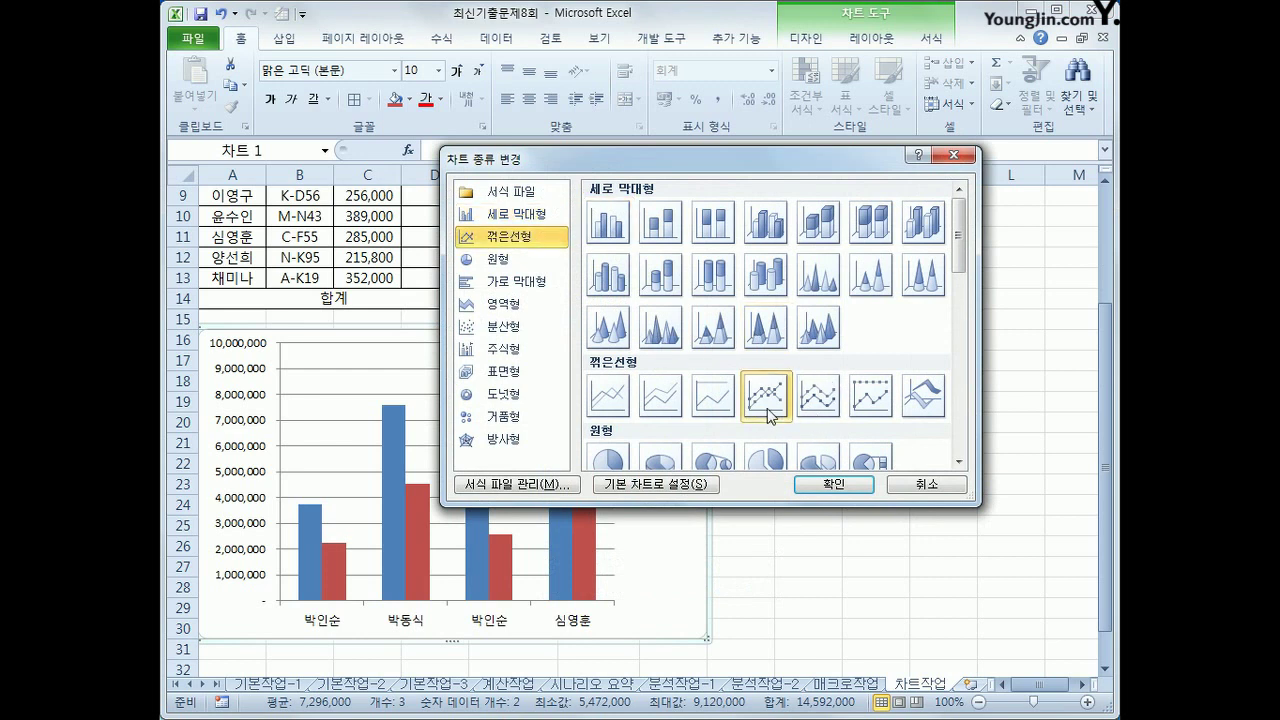
left_click(836, 484)
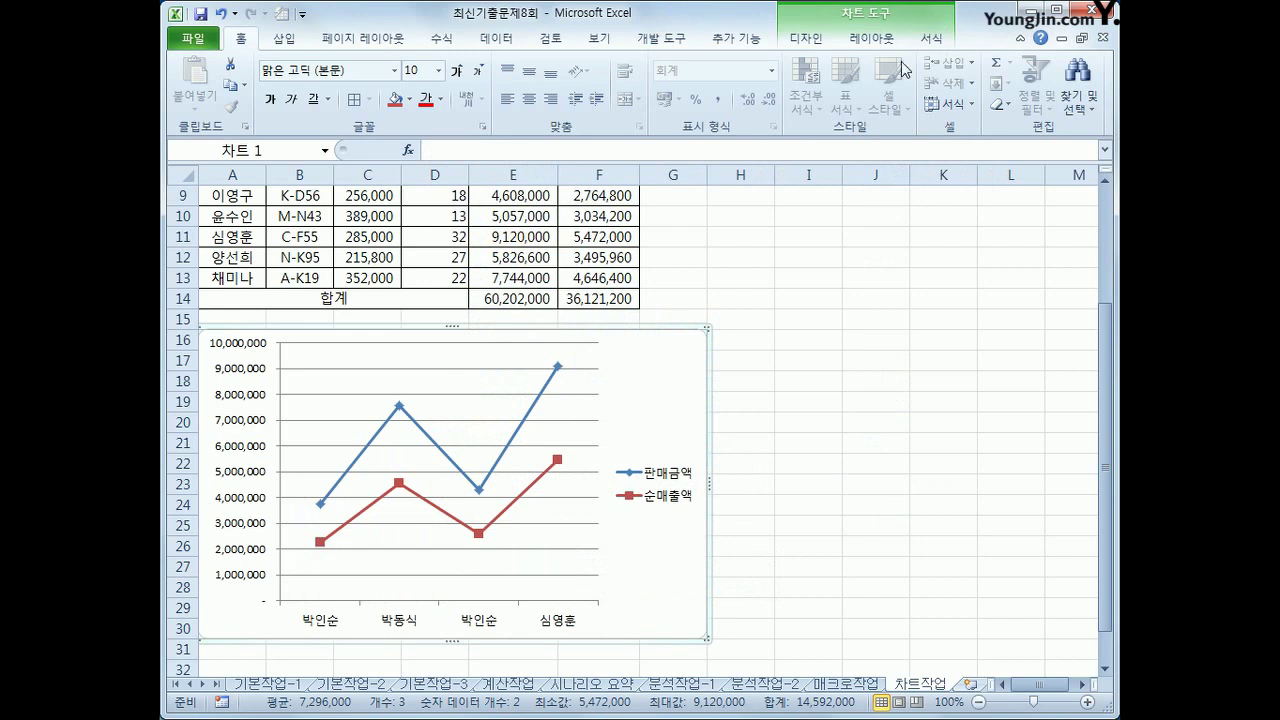
Add a chart title above the plot reading 사원별 판매 현황
left_click(880, 40)
left_click(471, 100)
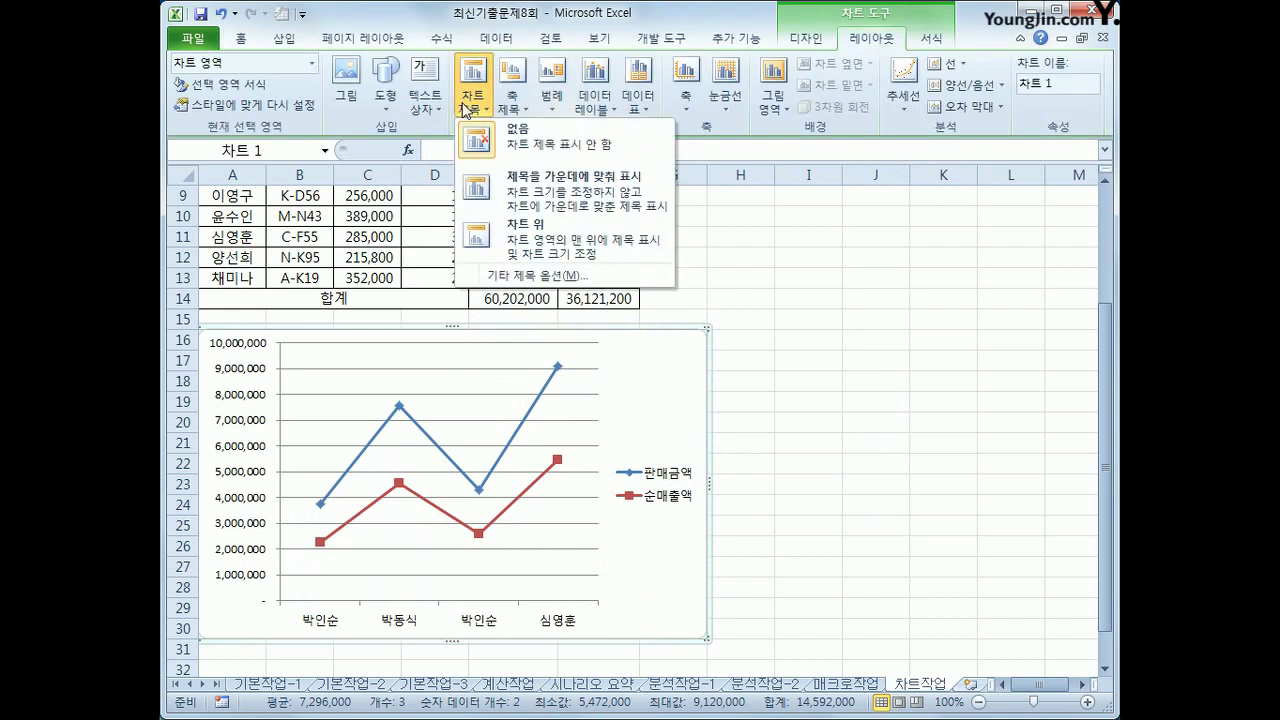
left_click(526, 245)
left_click_drag(404, 360, 502, 362)
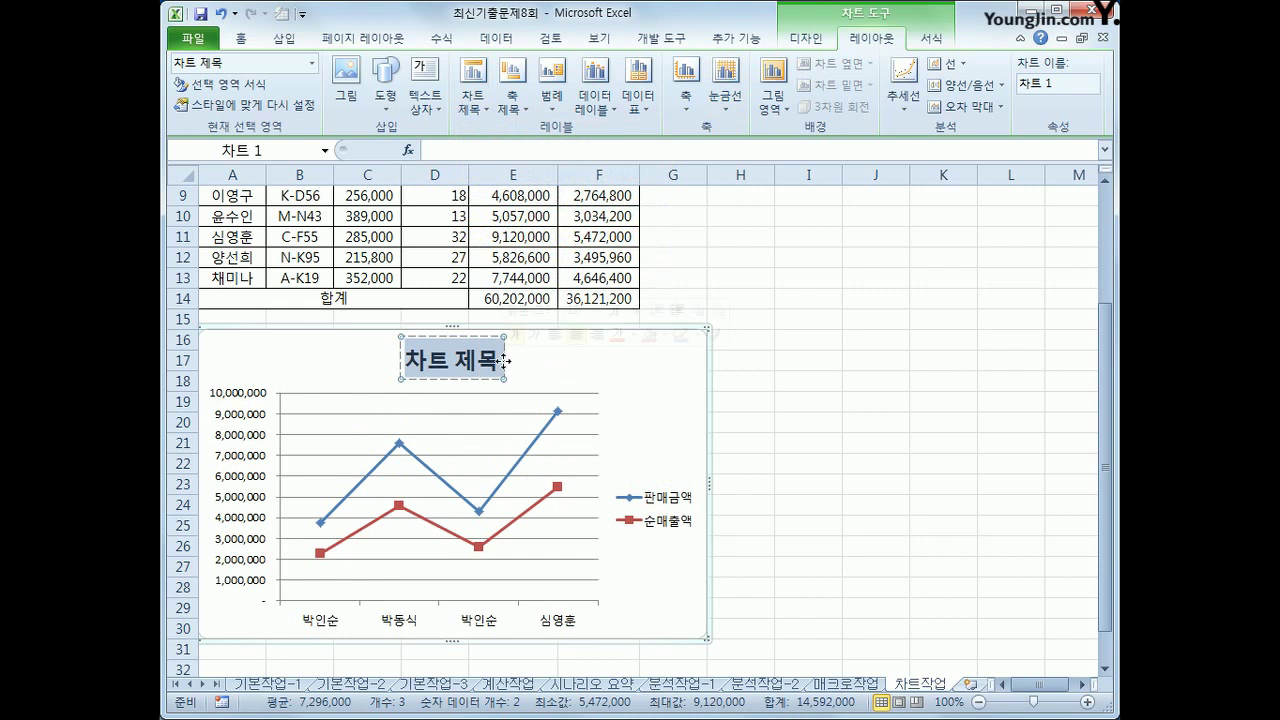
type("사원별")
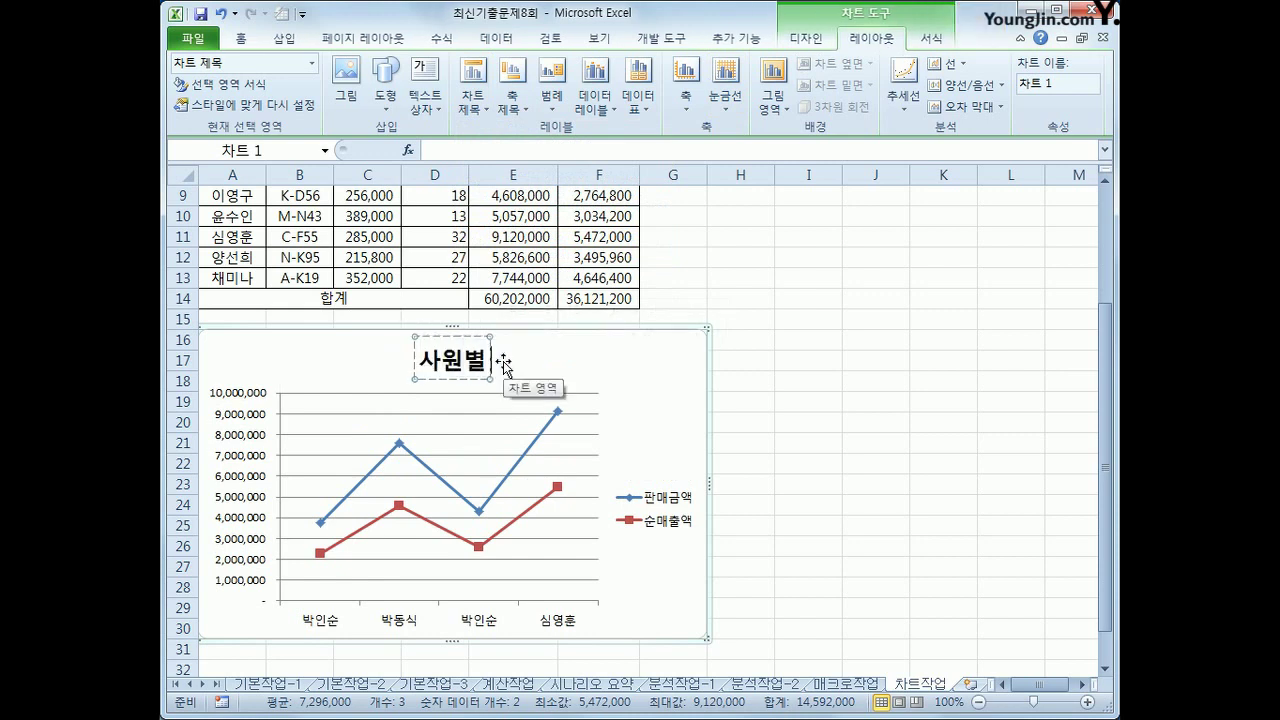
type(" 파ㄴ매 현황")
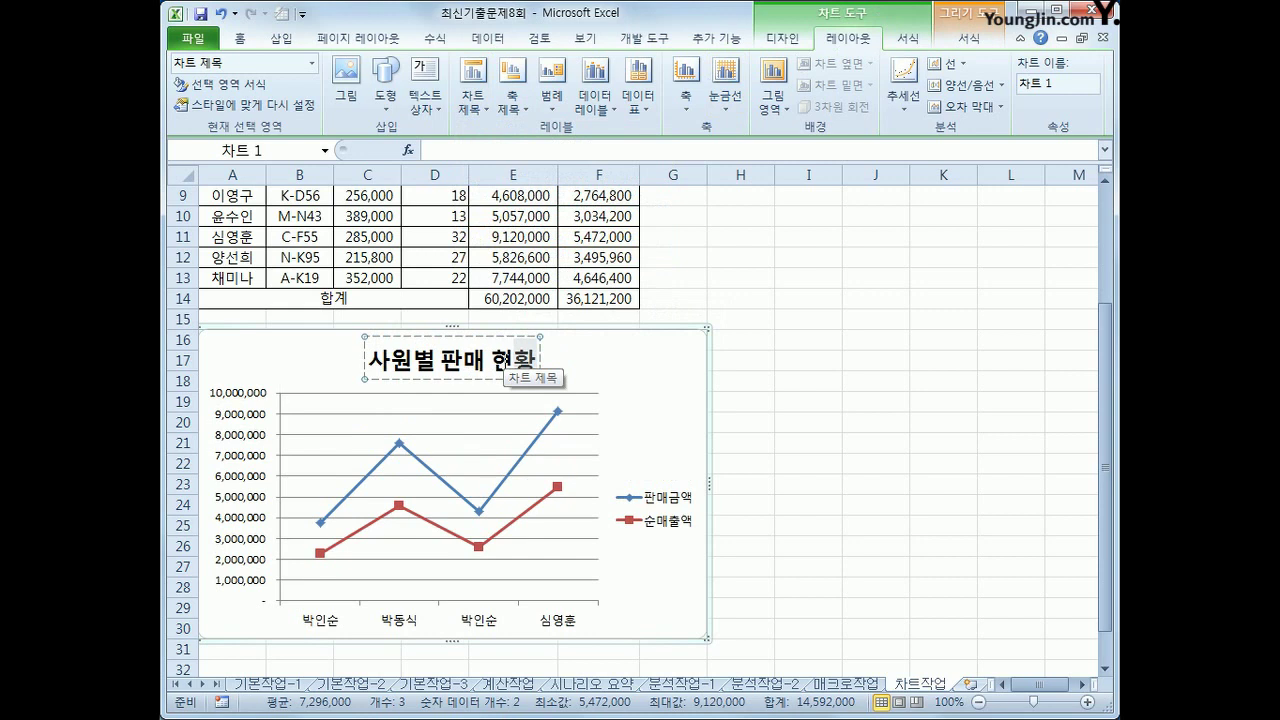
Format the chart title with font size 16 and the standard green colour, and deselect it
left_click(516, 337)
right_click(516, 337)
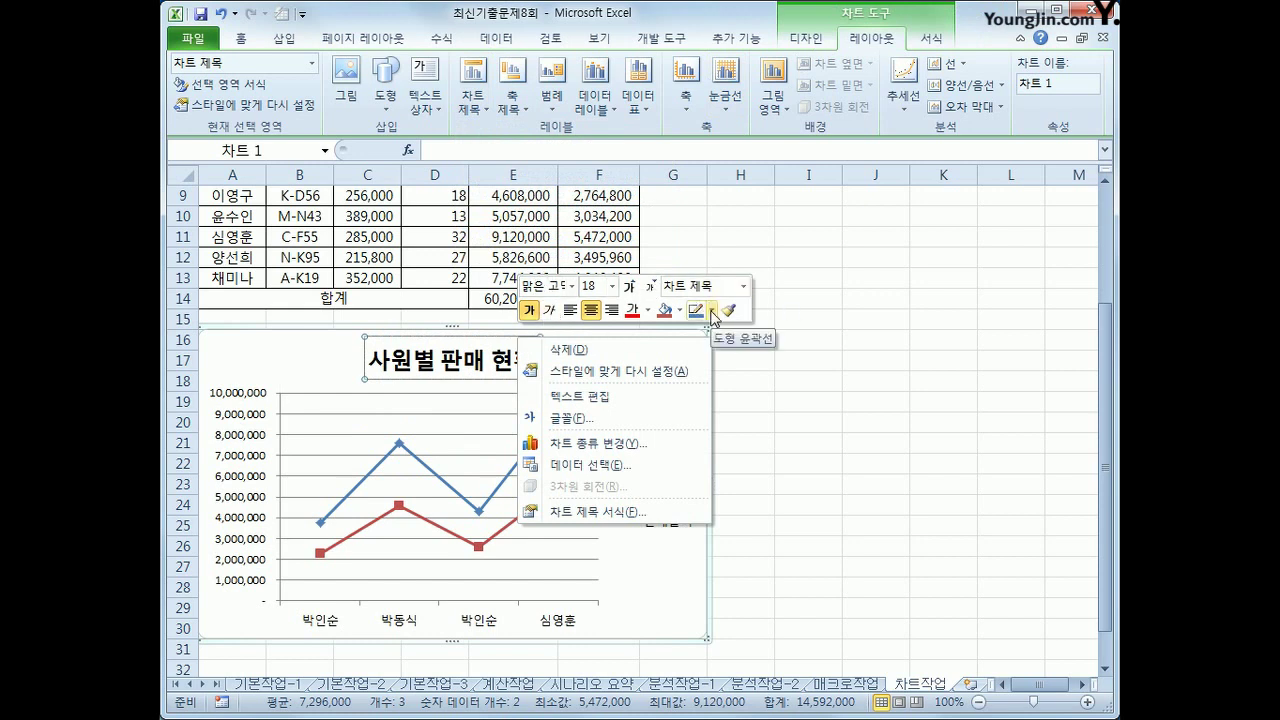
left_click(650, 287)
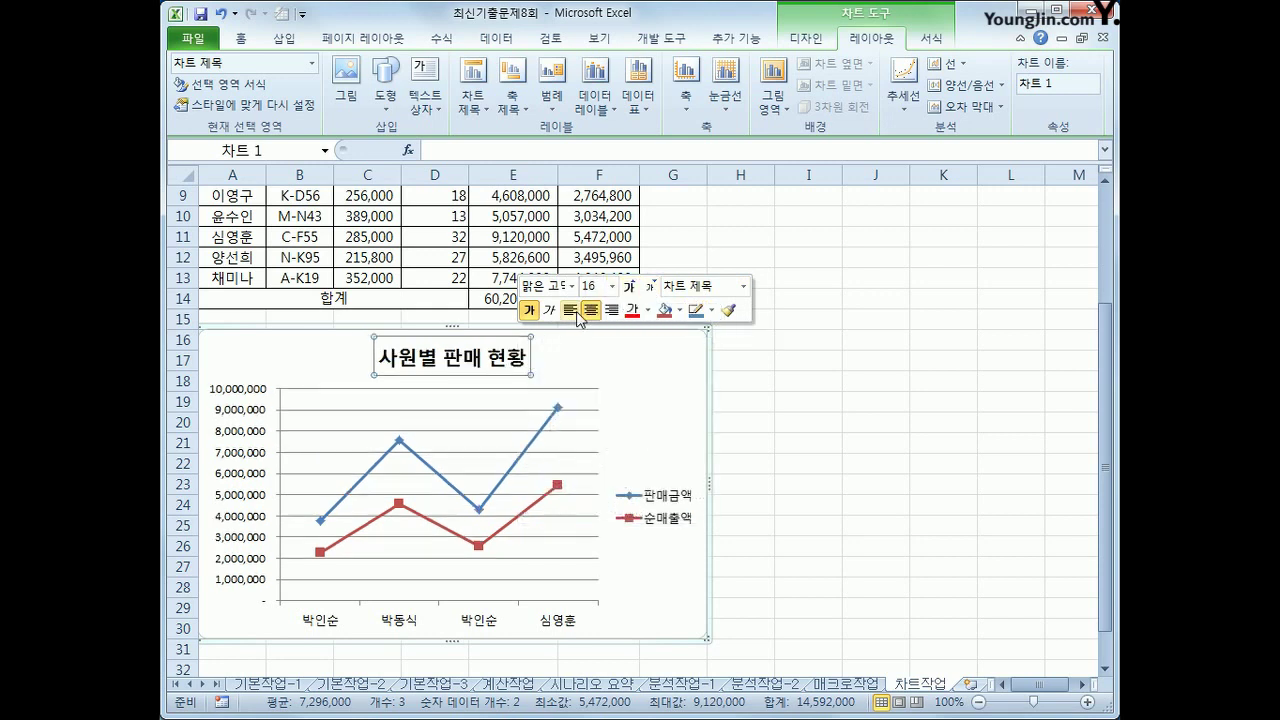
left_click(648, 310)
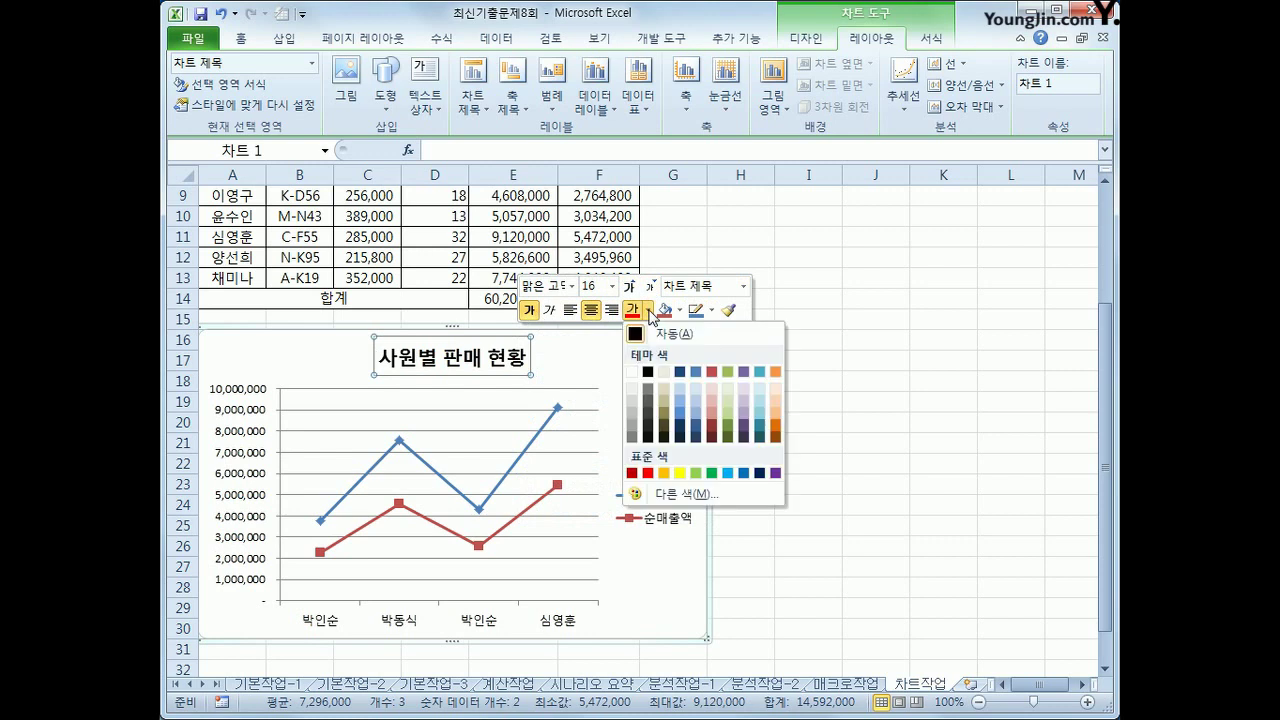
left_click(713, 474)
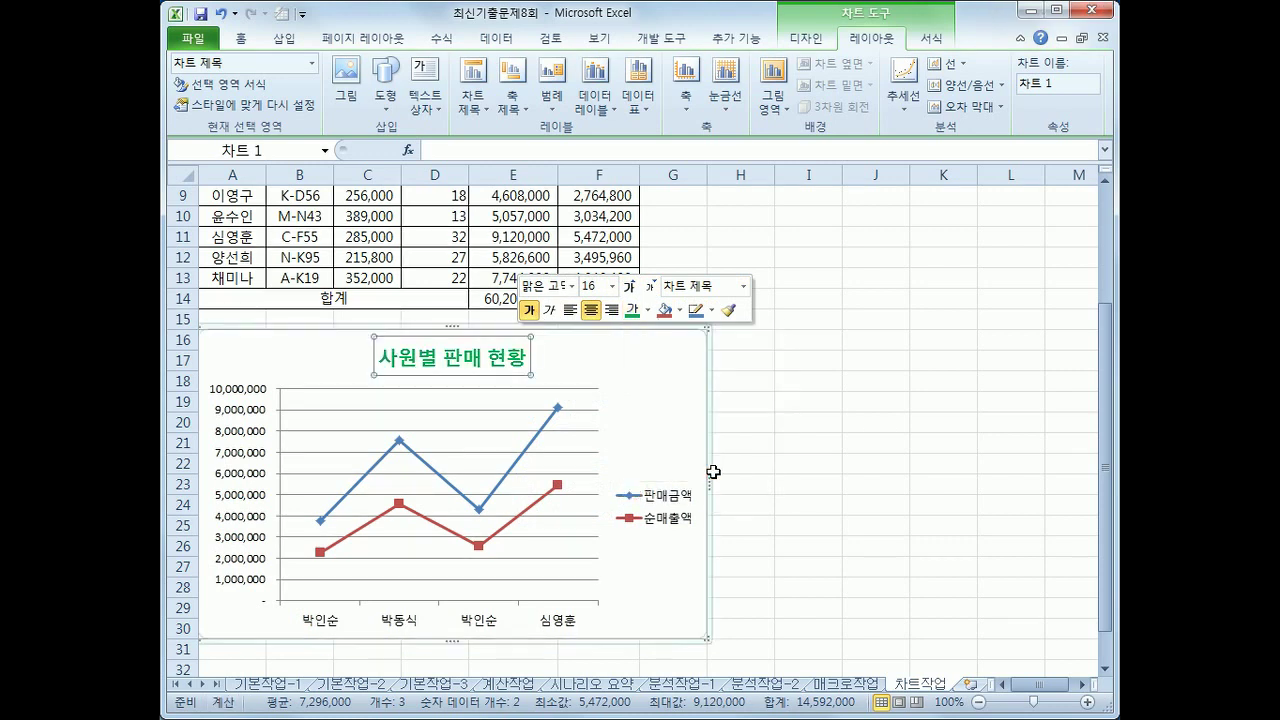
left_click(676, 426)
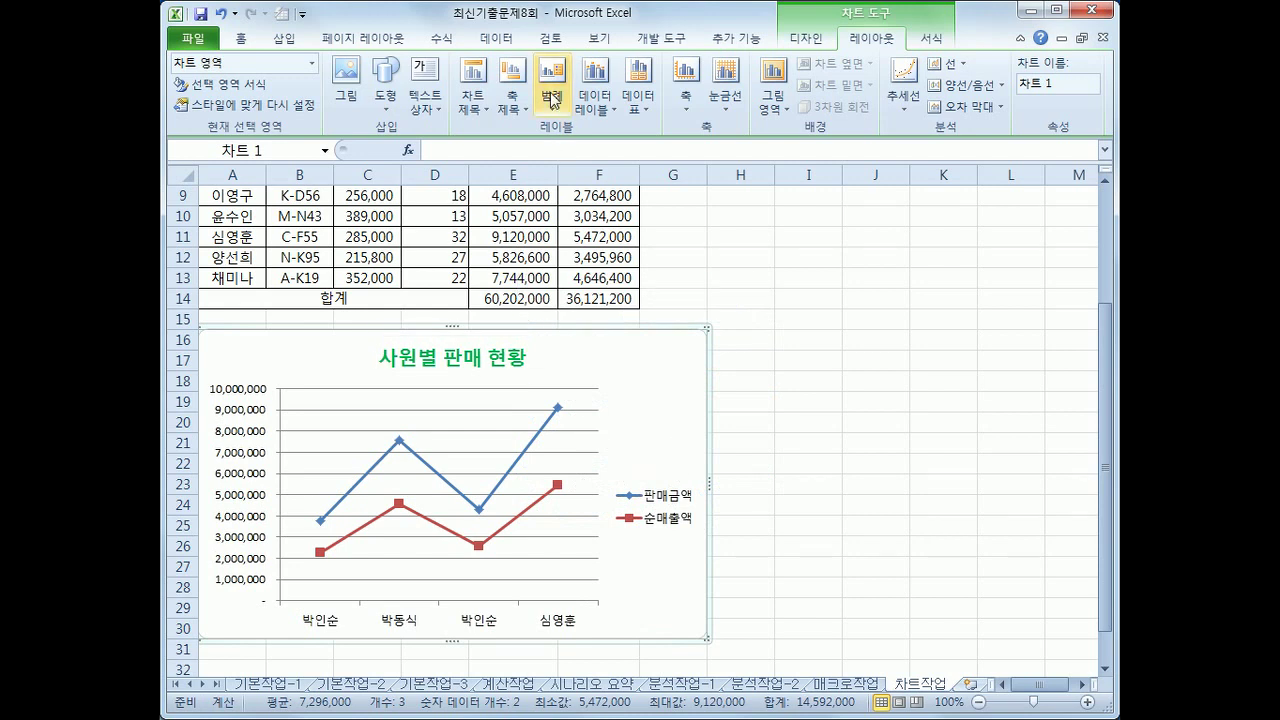
Add a vertical axis title with stacked vertical text (세로 제목) to the chart, reading 금액
left_click(516, 104)
mouse_move(580, 151)
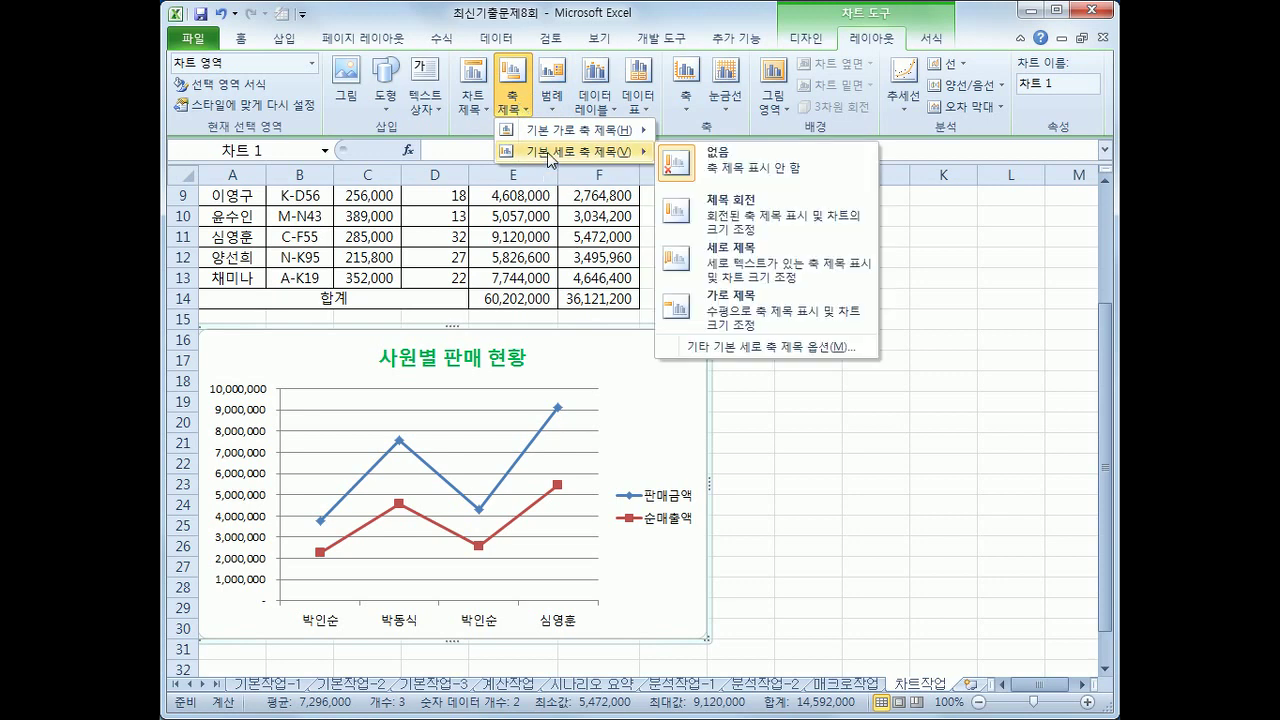
left_click(728, 266)
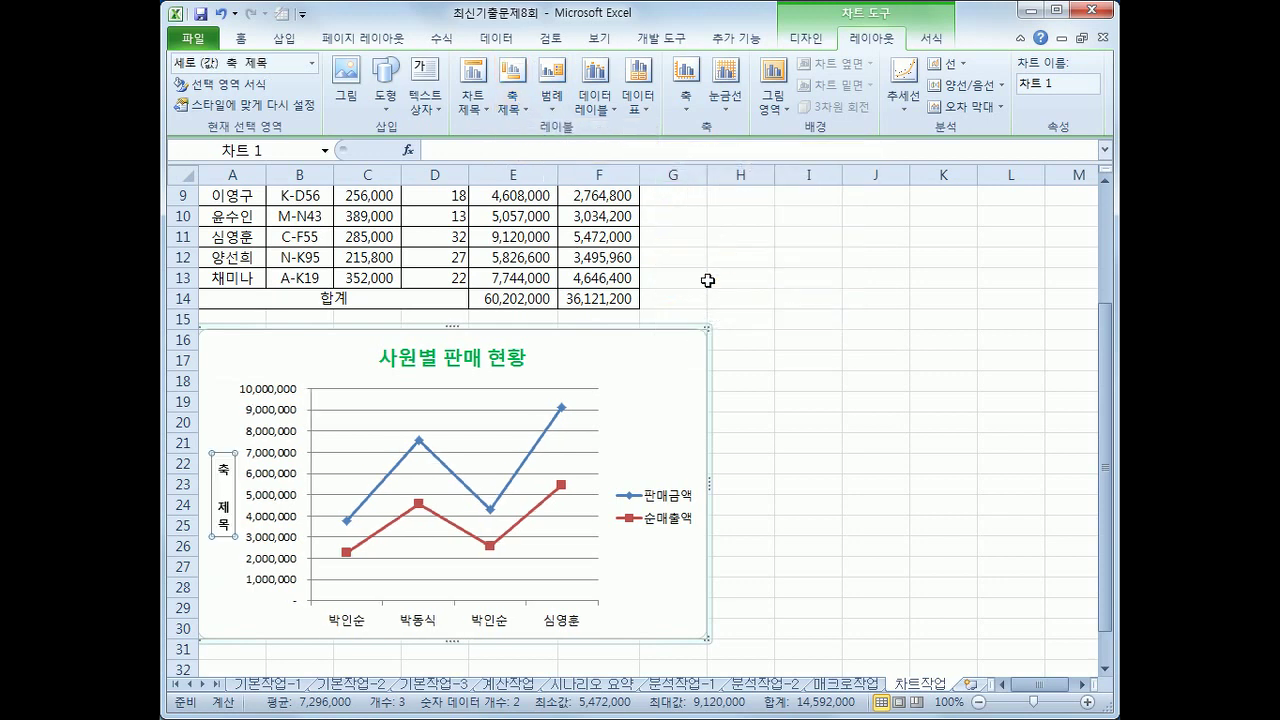
left_click_drag(224, 461, 215, 538)
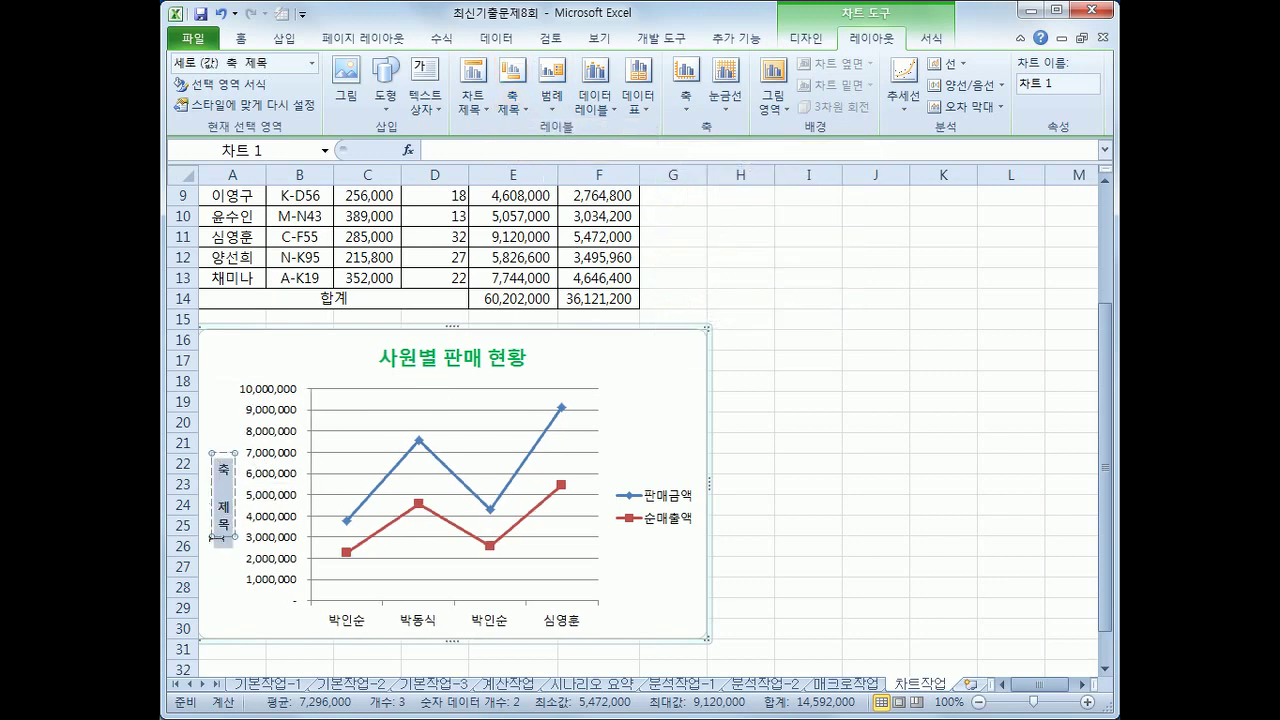
type("금액")
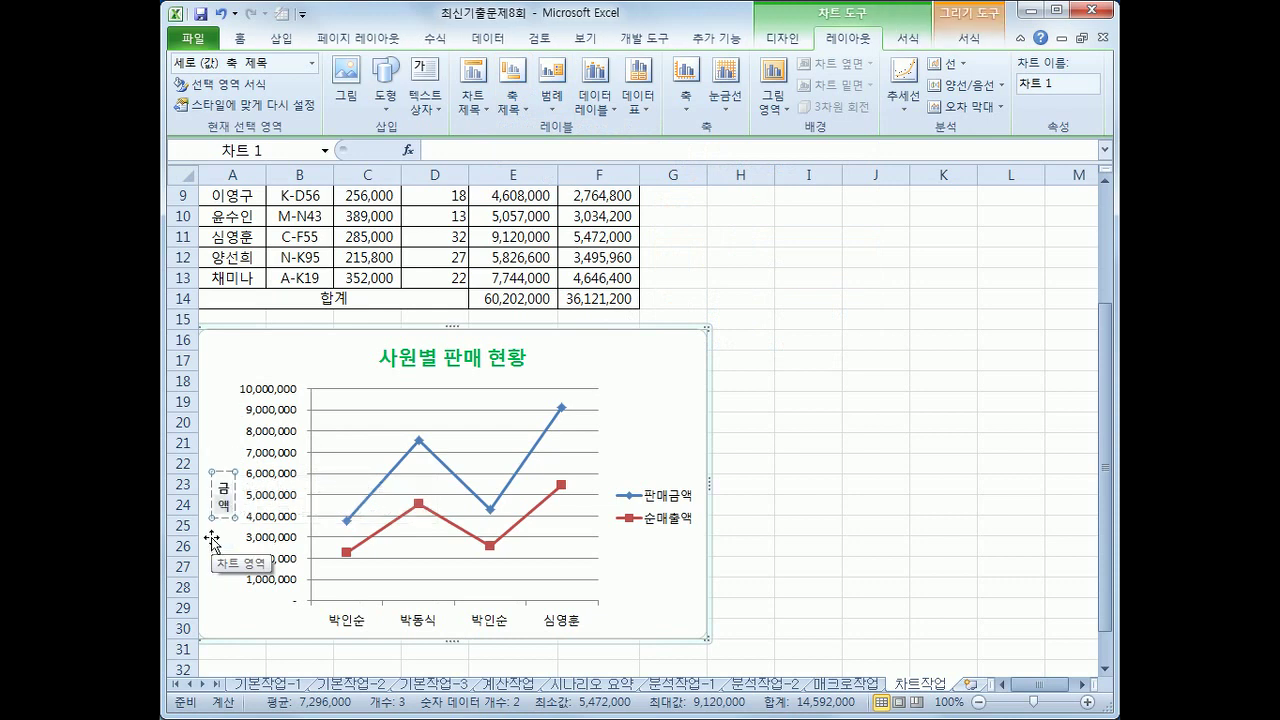
Fix the major unit of the chart's vertical value axis at 2000000
left_click(272, 435)
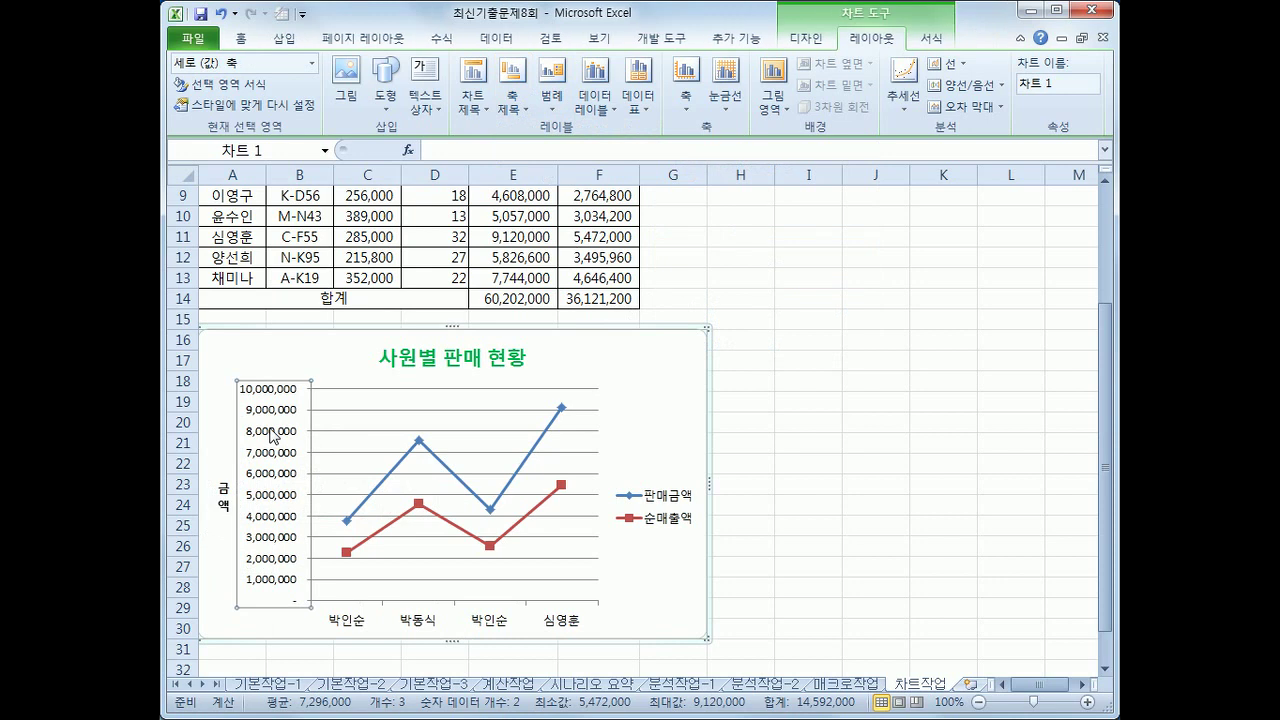
right_click(272, 435)
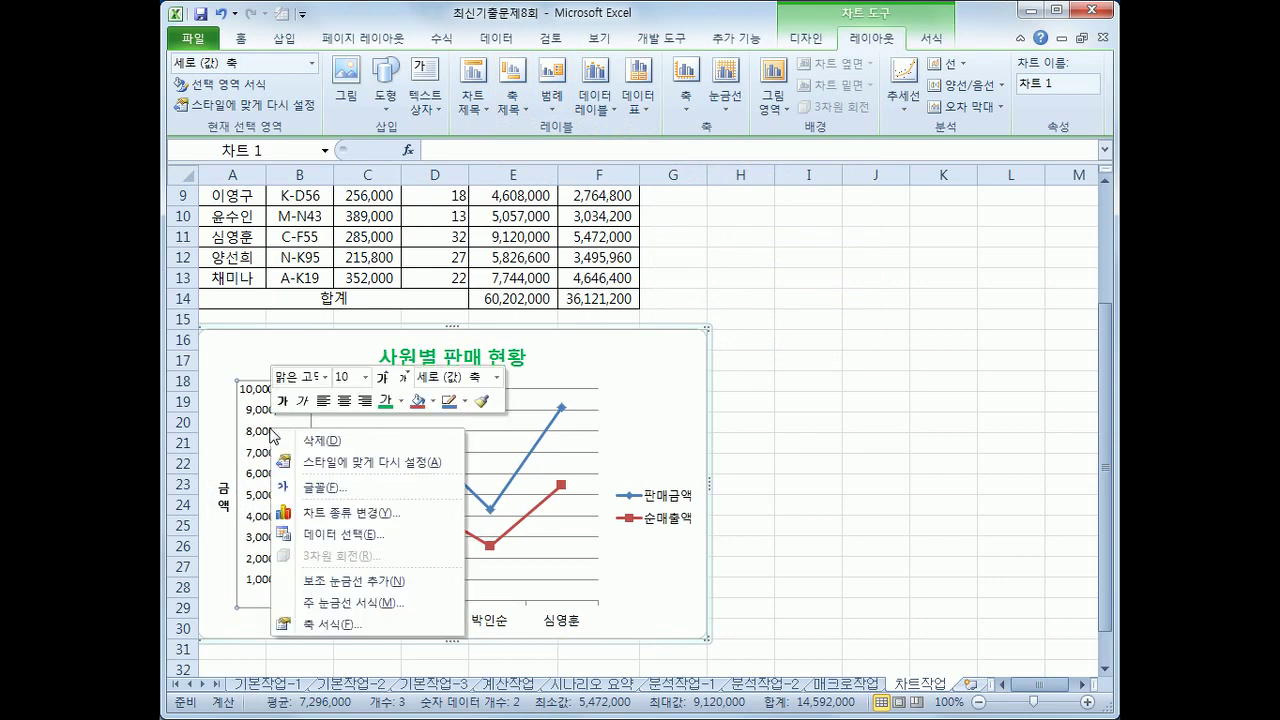
left_click(328, 624)
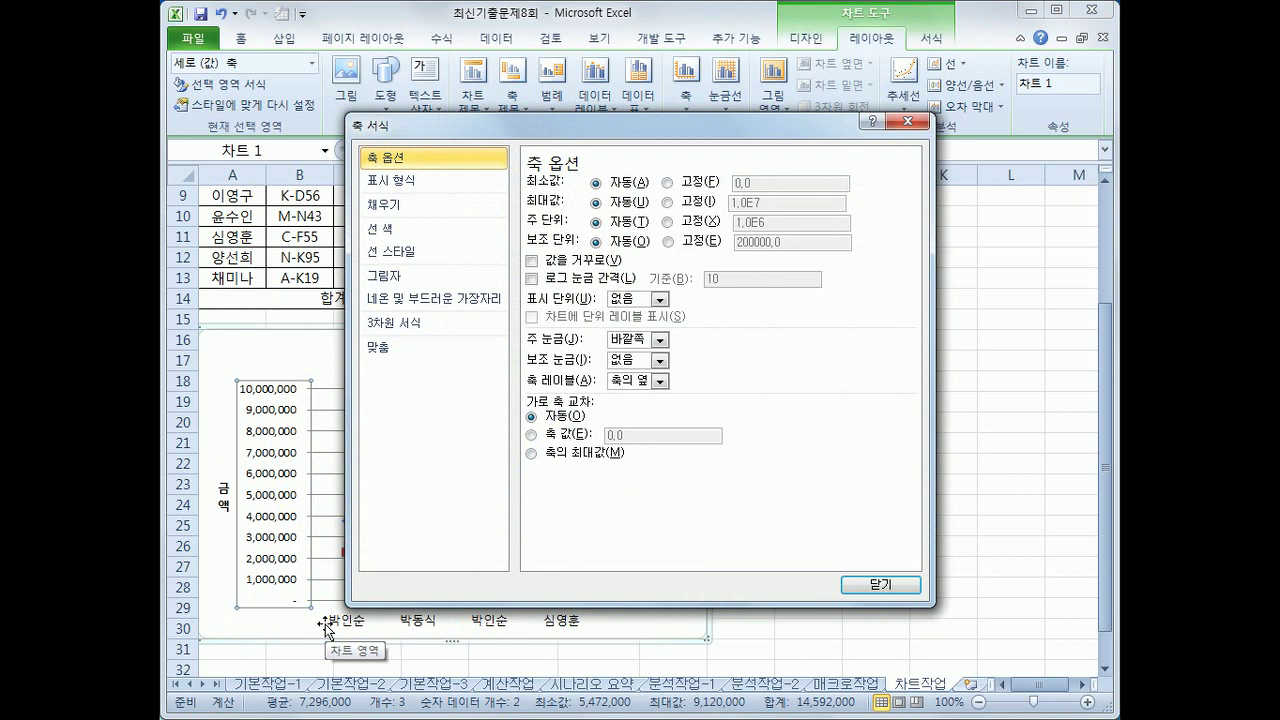
left_click(689, 228)
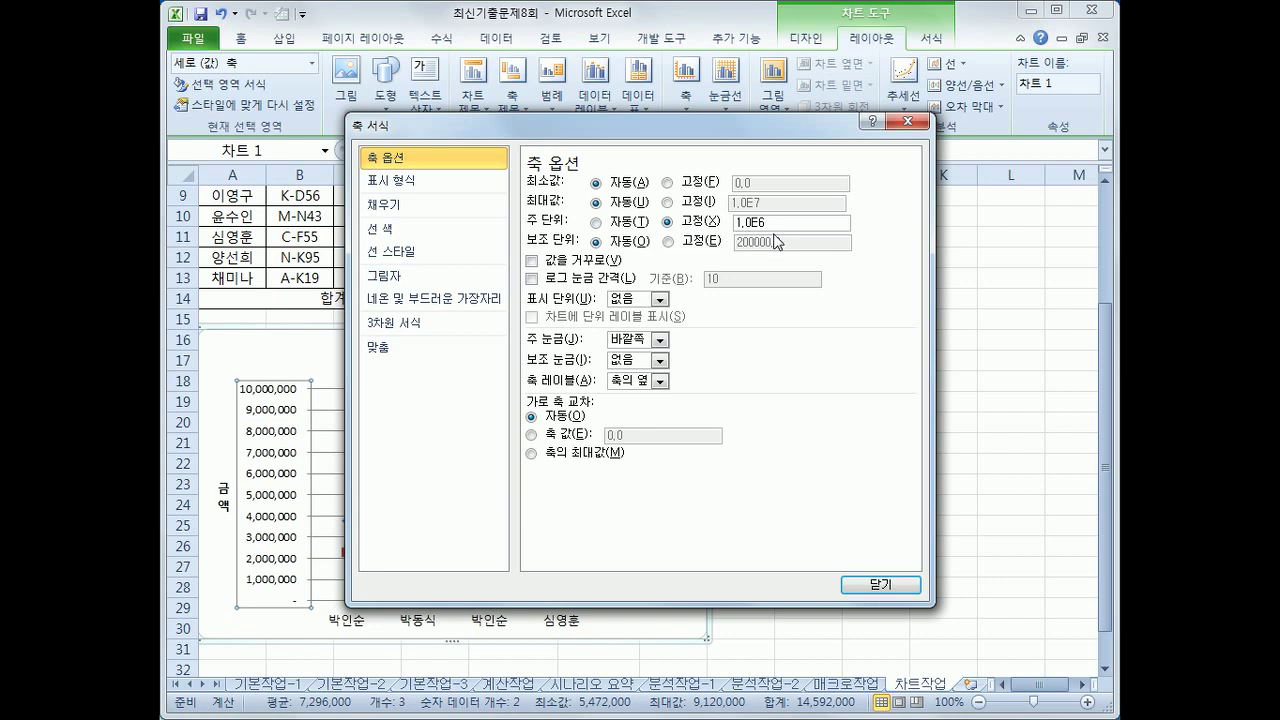
left_click(700, 218)
type("2000000")
left_click(861, 586)
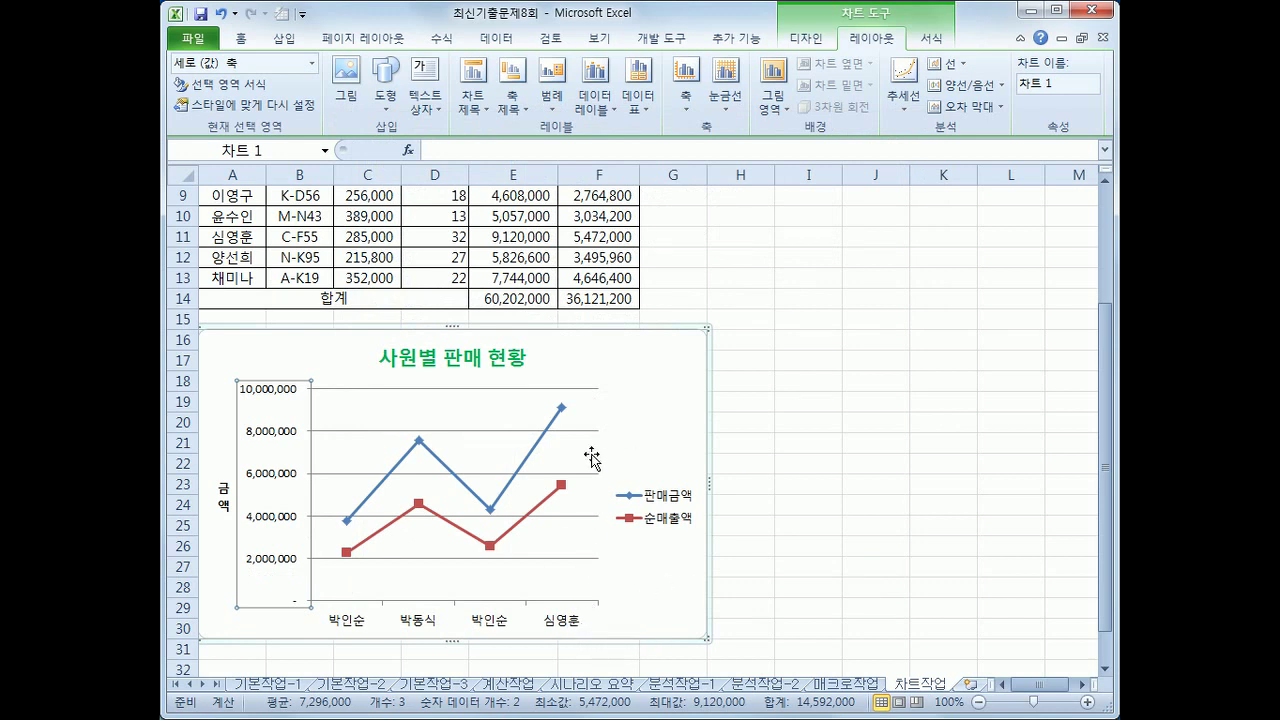
Add a data label to only the last point of the 판매금액 series and position it above the marker (위쪽)
mouse_move(565, 410)
left_click(564, 410)
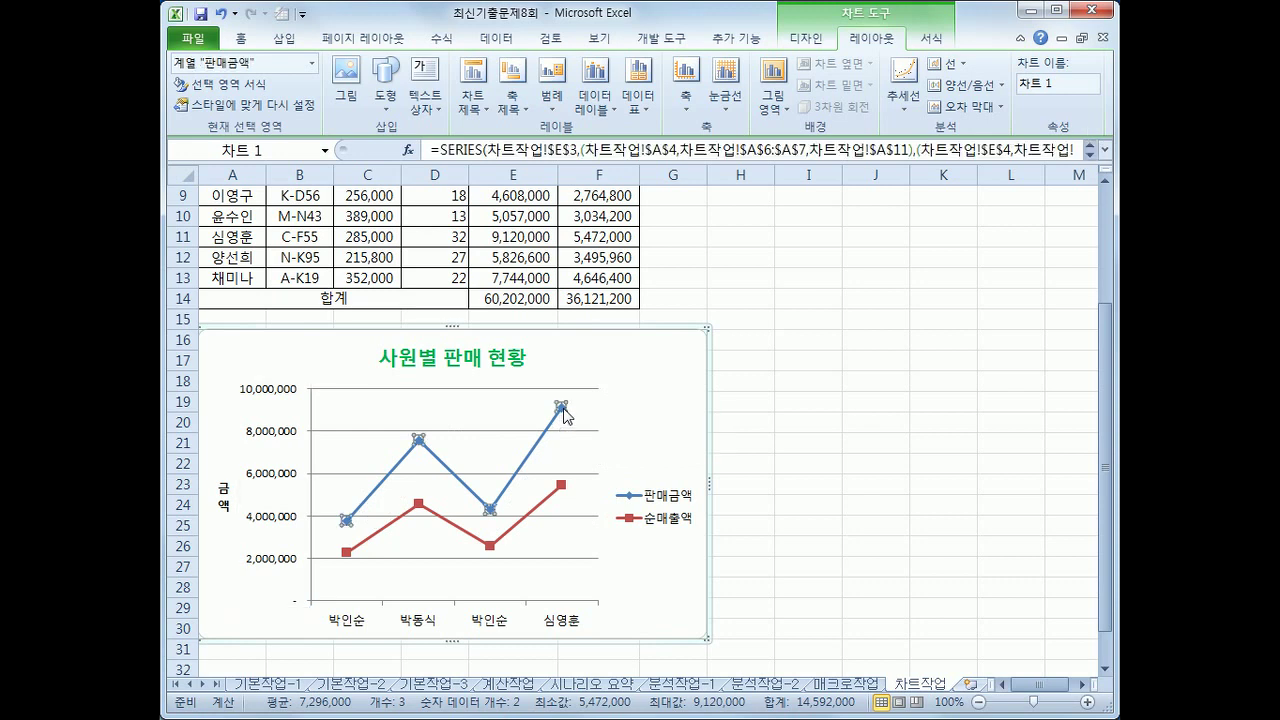
left_click(562, 409)
right_click(564, 414)
left_click(651, 535)
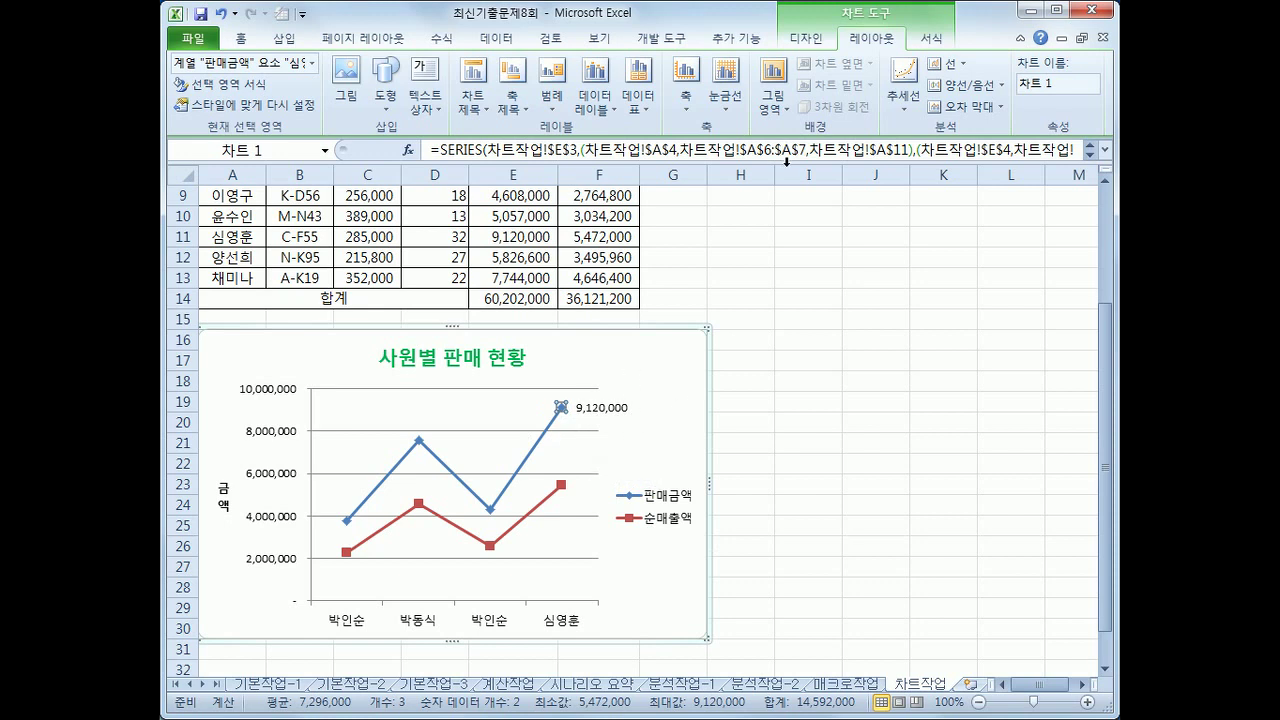
left_click(593, 102)
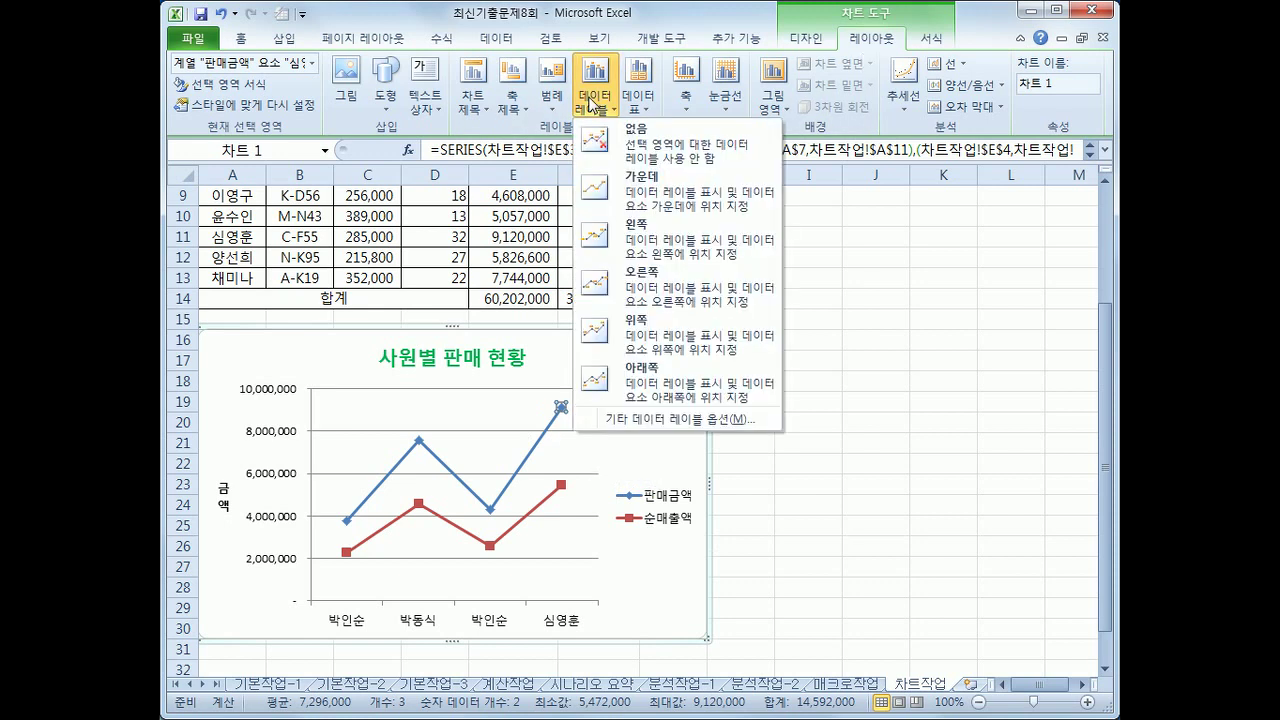
left_click(627, 332)
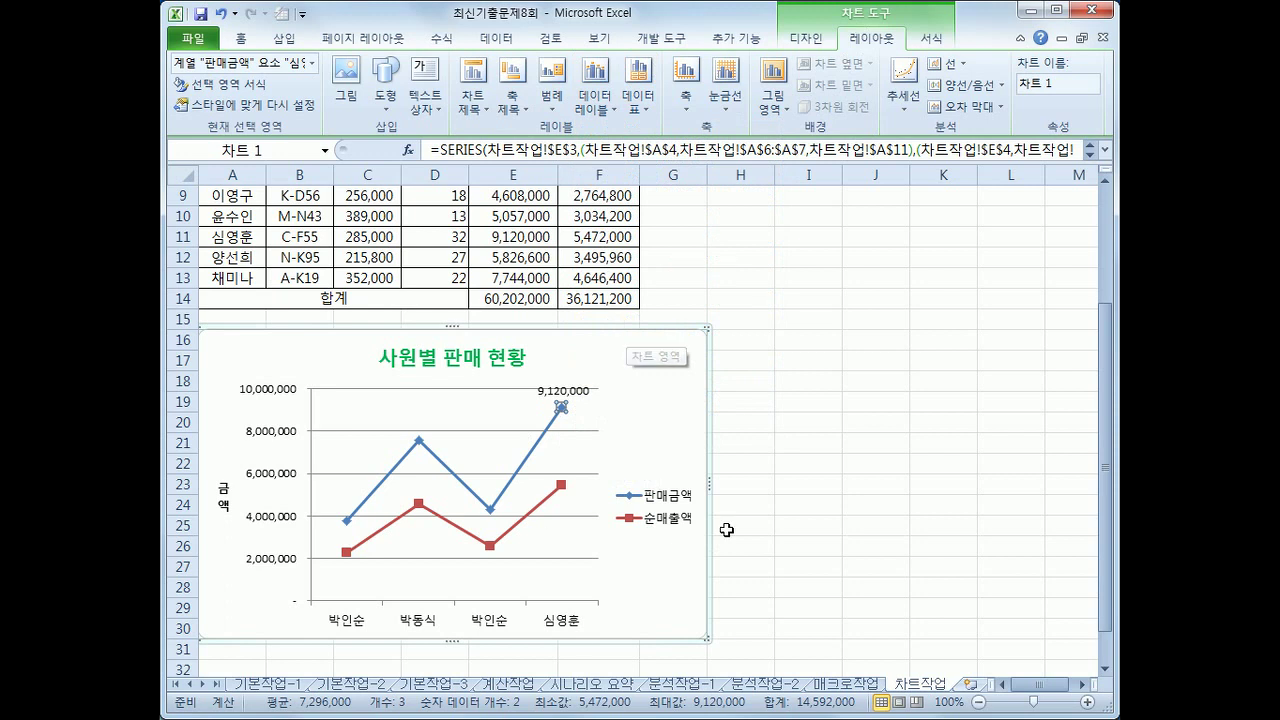
Give the chart area's border rounded corners (둥근 모서리) and deselect the chart
left_click(679, 385)
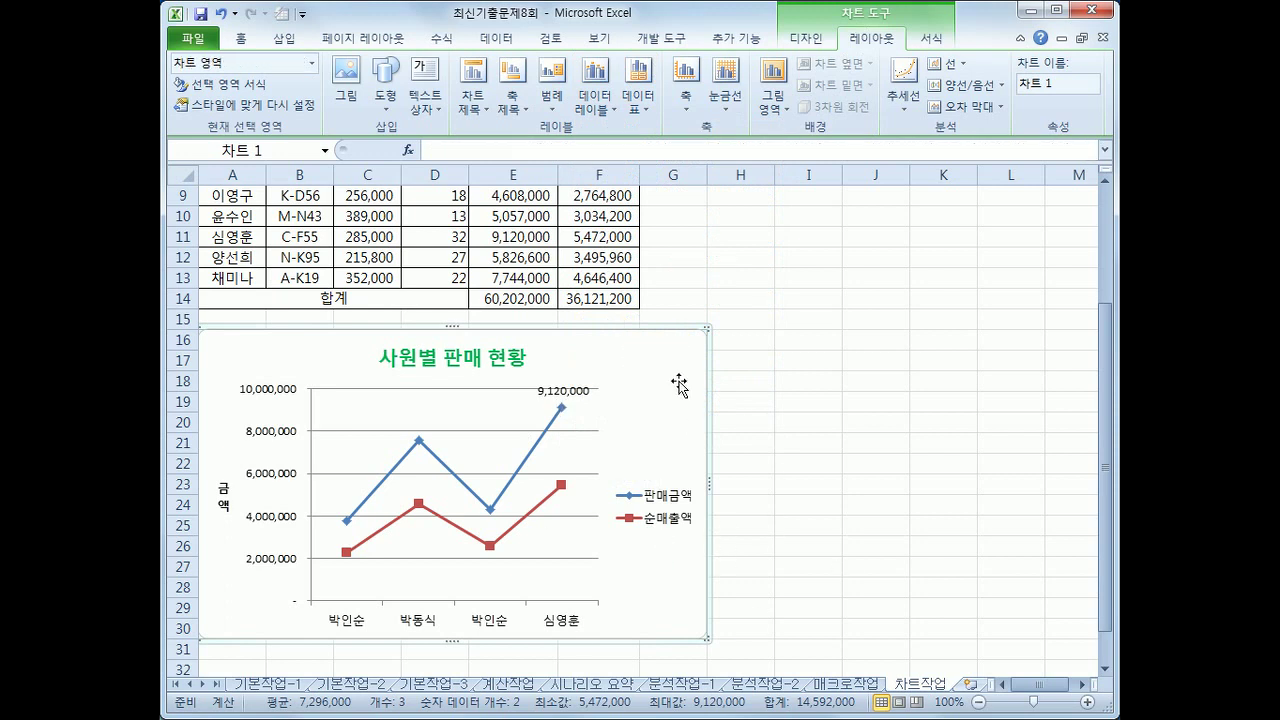
right_click(680, 384)
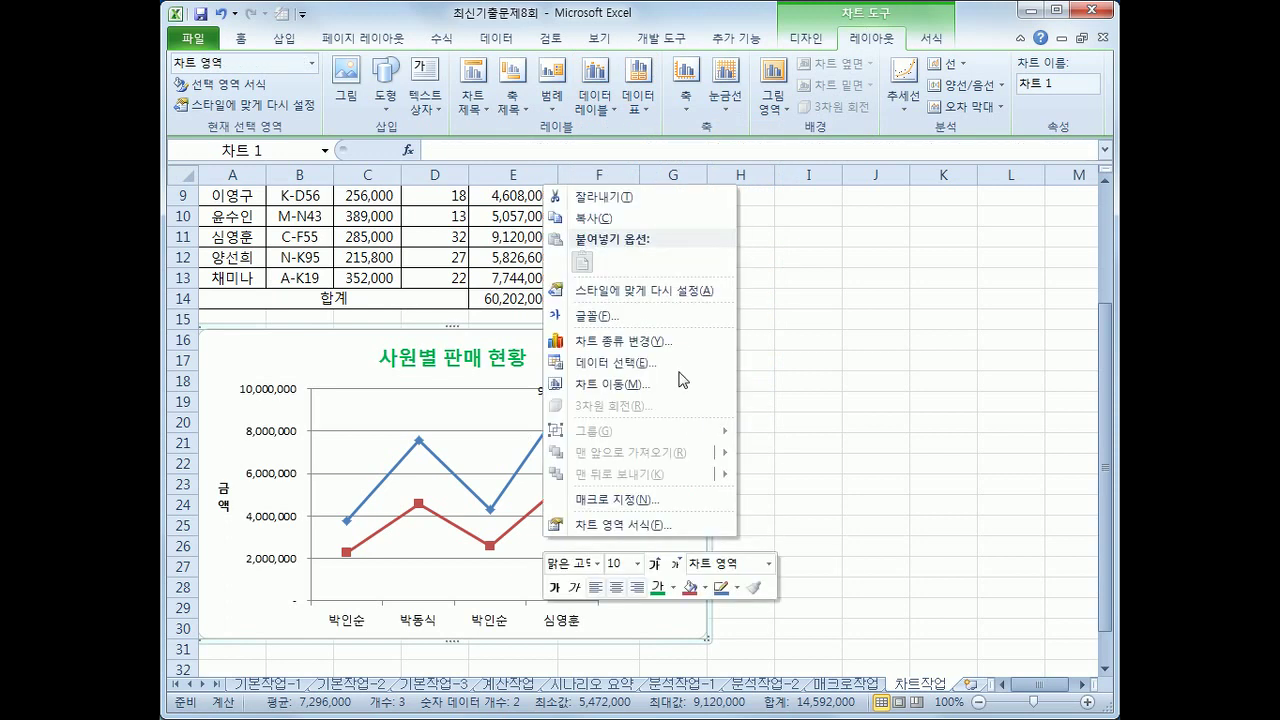
left_click(633, 525)
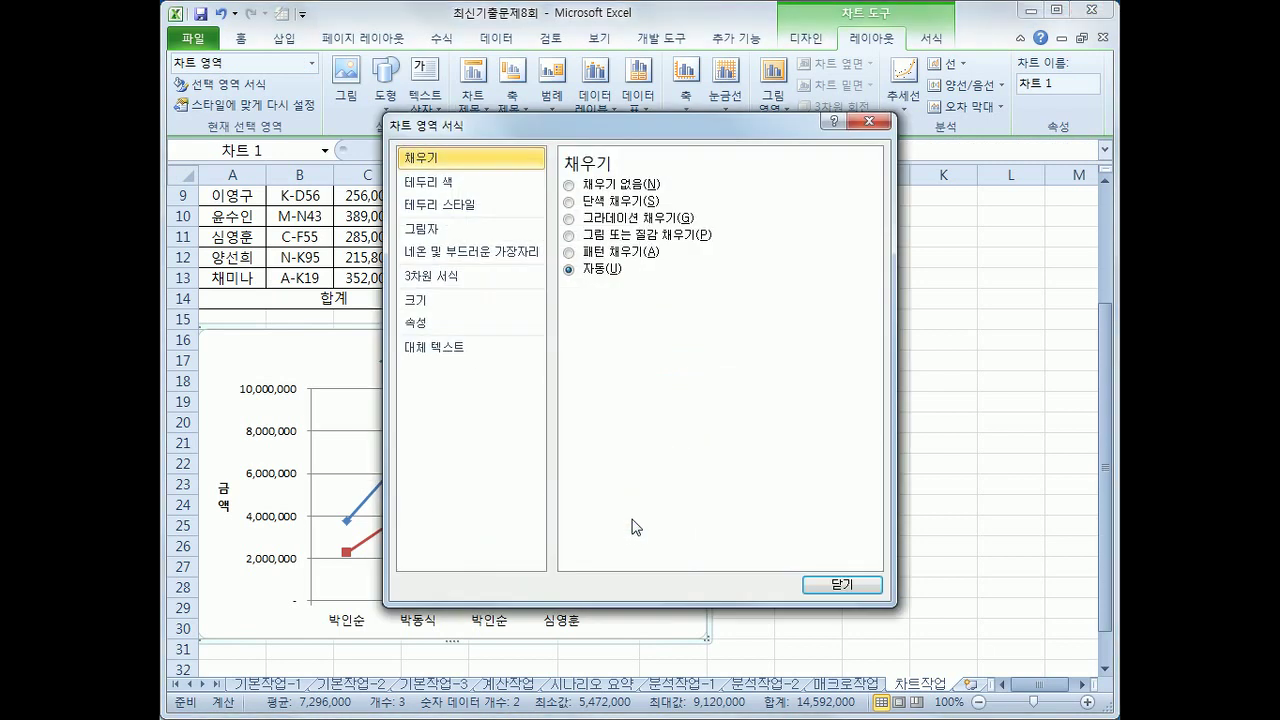
left_click(440, 204)
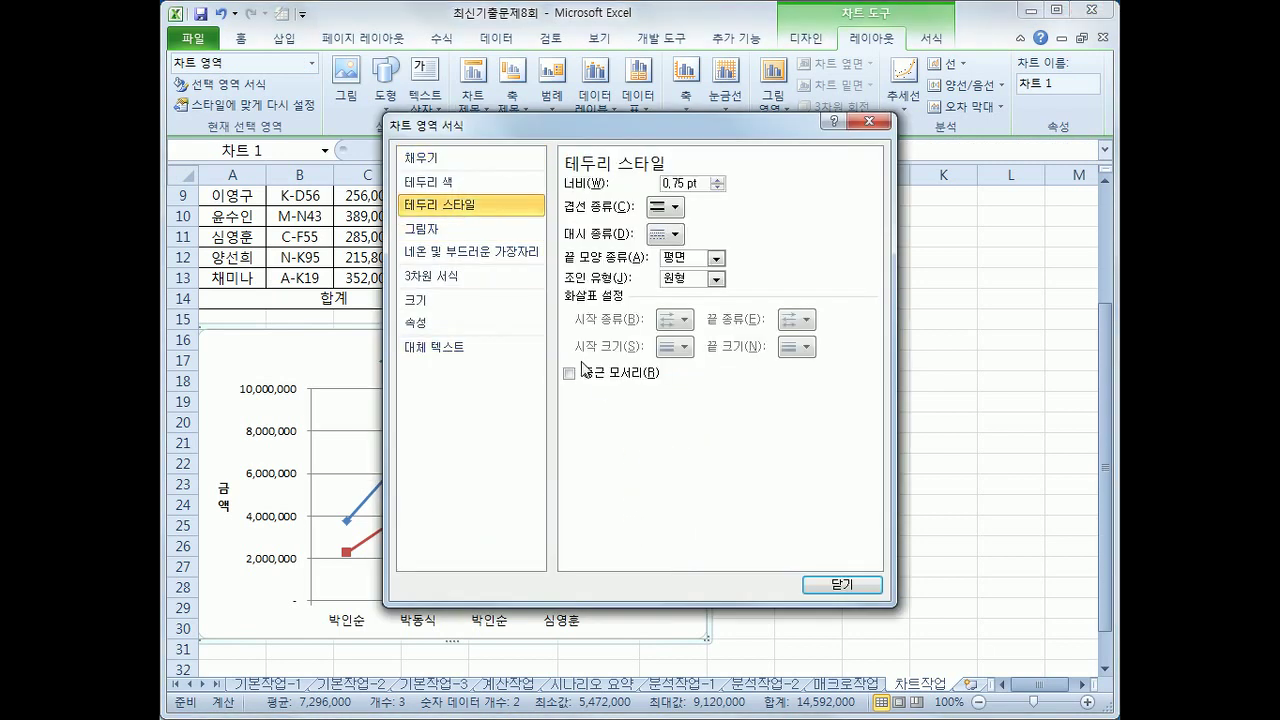
left_click(600, 376)
left_click(832, 583)
key("Escape")
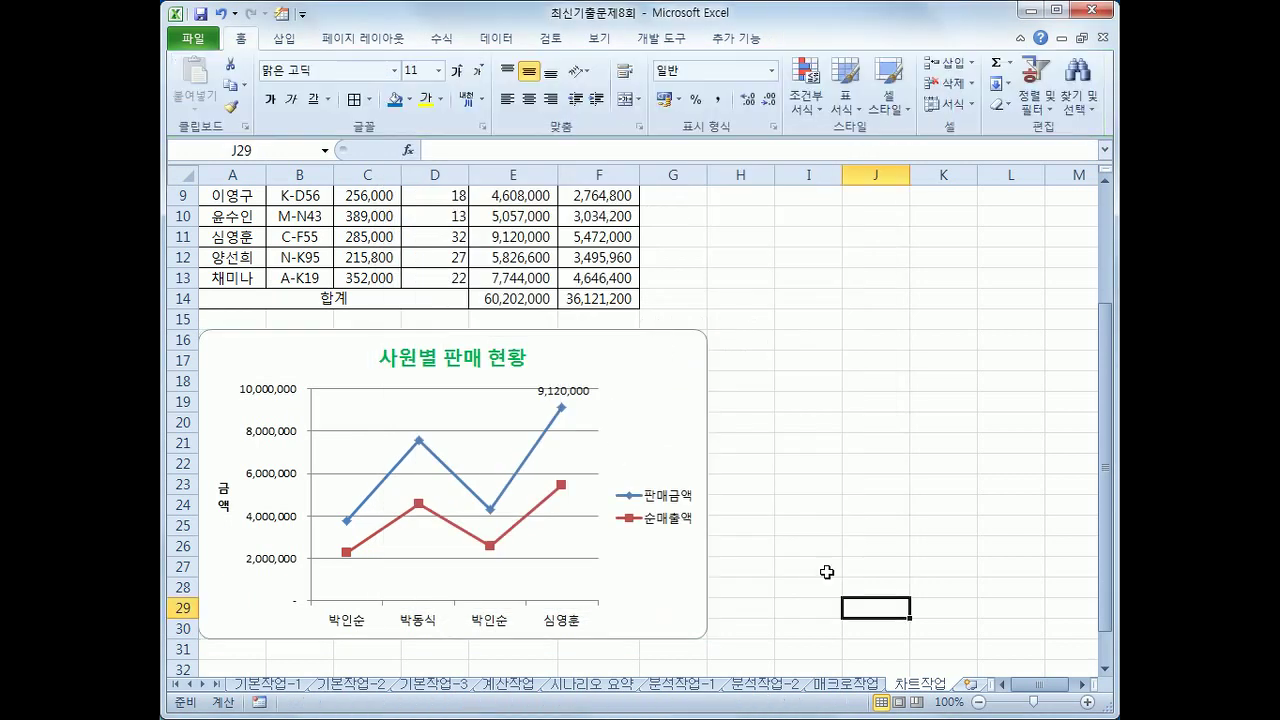